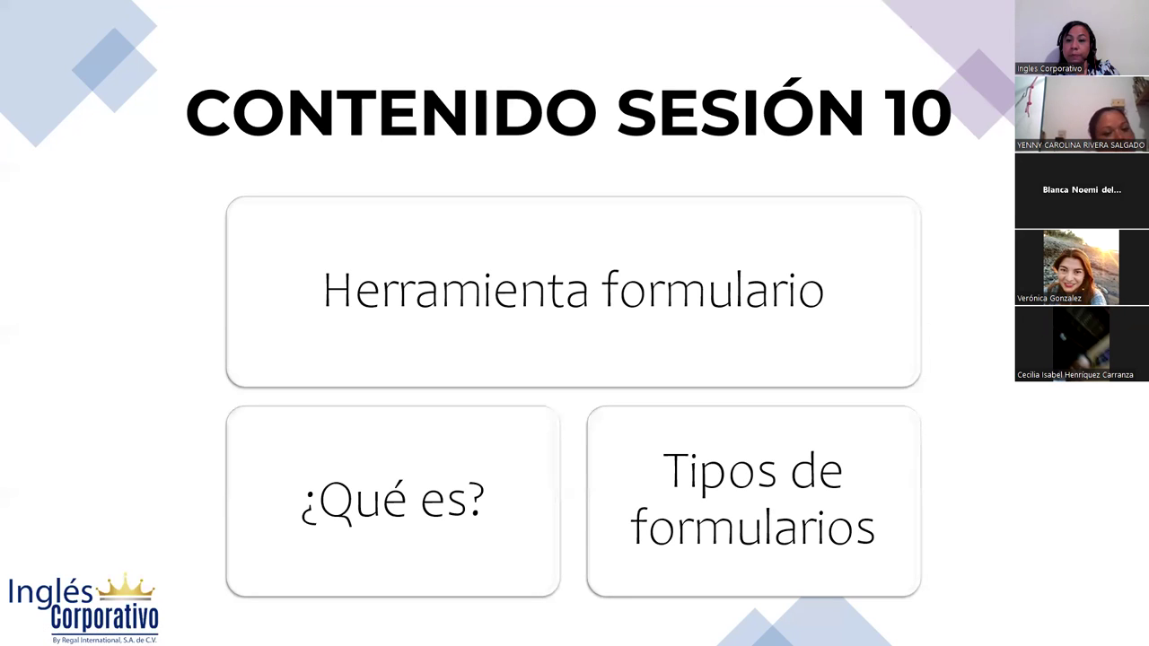
Advance the slideshow past the session objective slide to the Herramienta Formularios slide
key(Right)
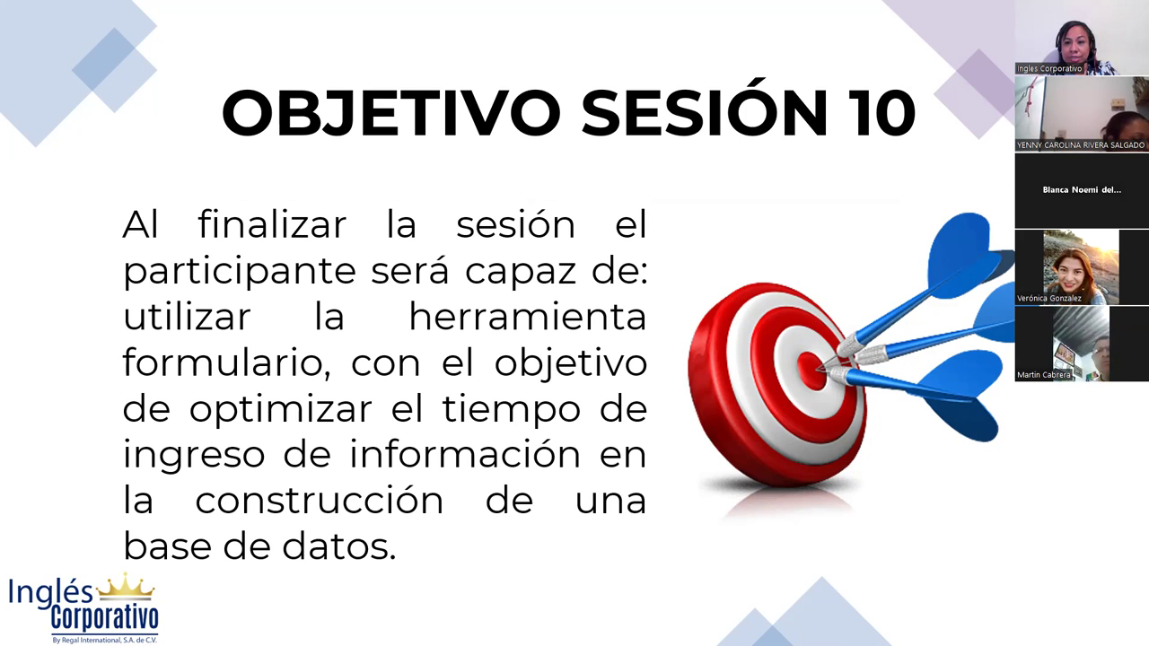
key(Right)
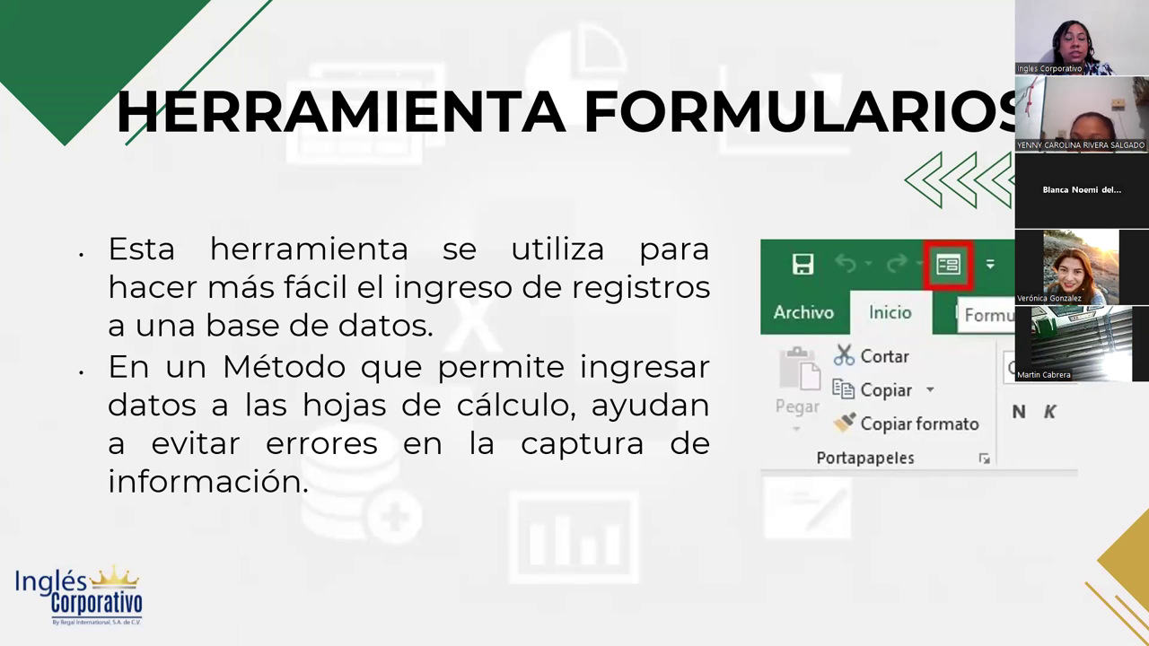
Go to the '¿Cómo crear el formulario?' slide listing the form-creation steps
key(Right)
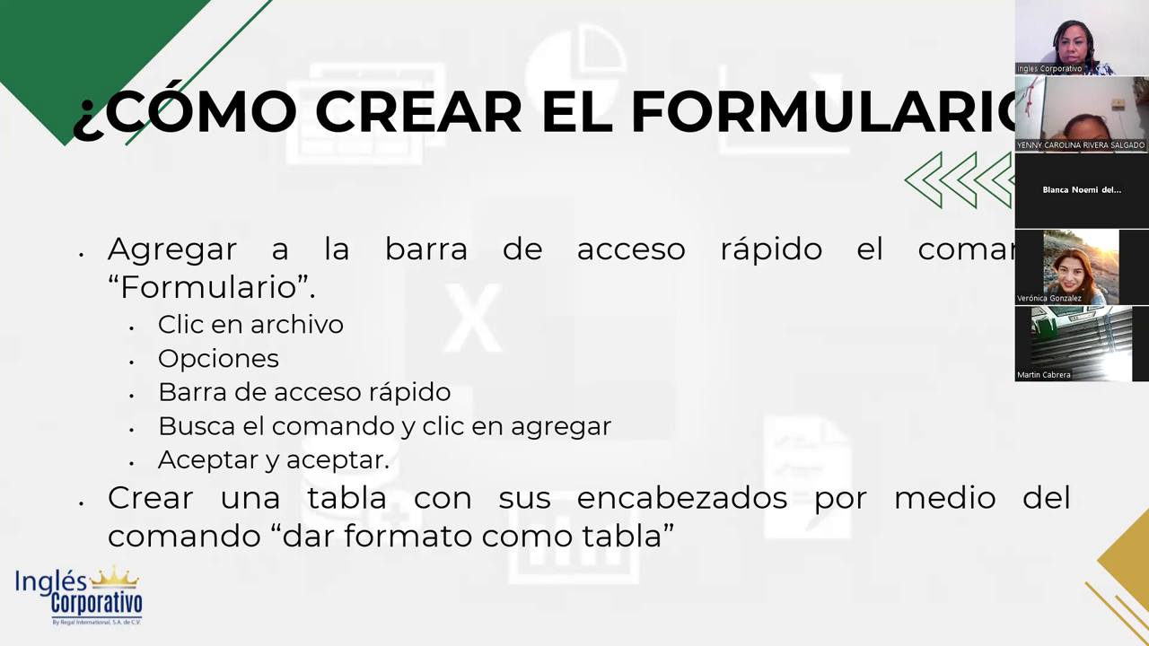
Go to the 'Tipos de Formularios' slide on data forms, control worksheets and VBA UserForms
key(Right)
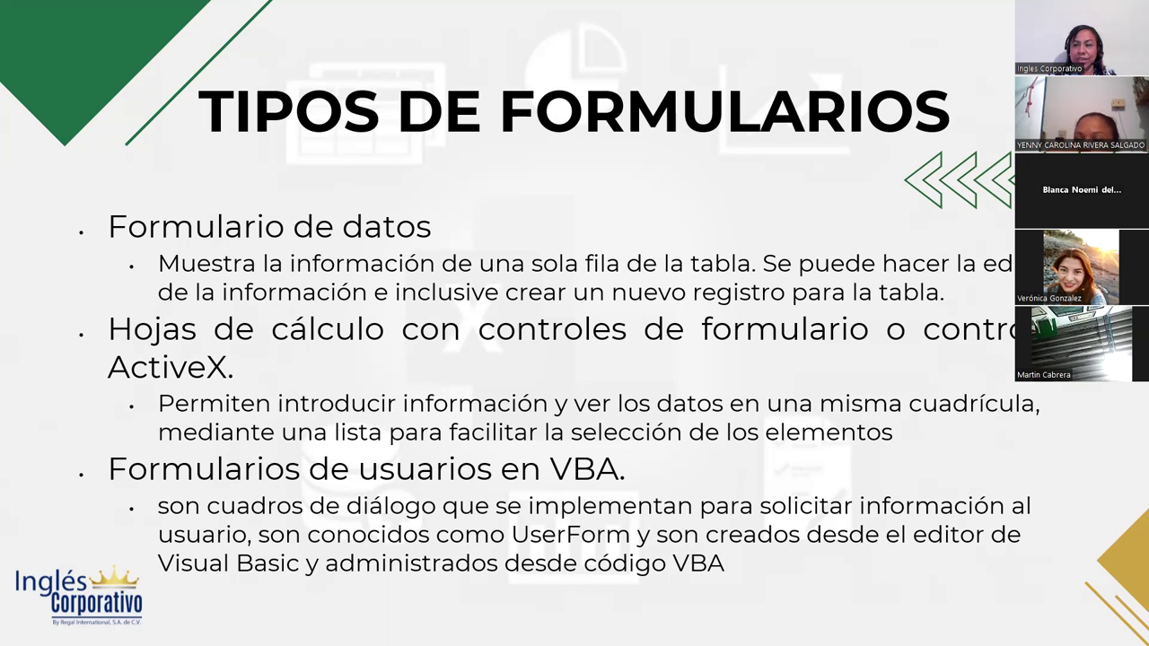
mouse_move(193, 234)
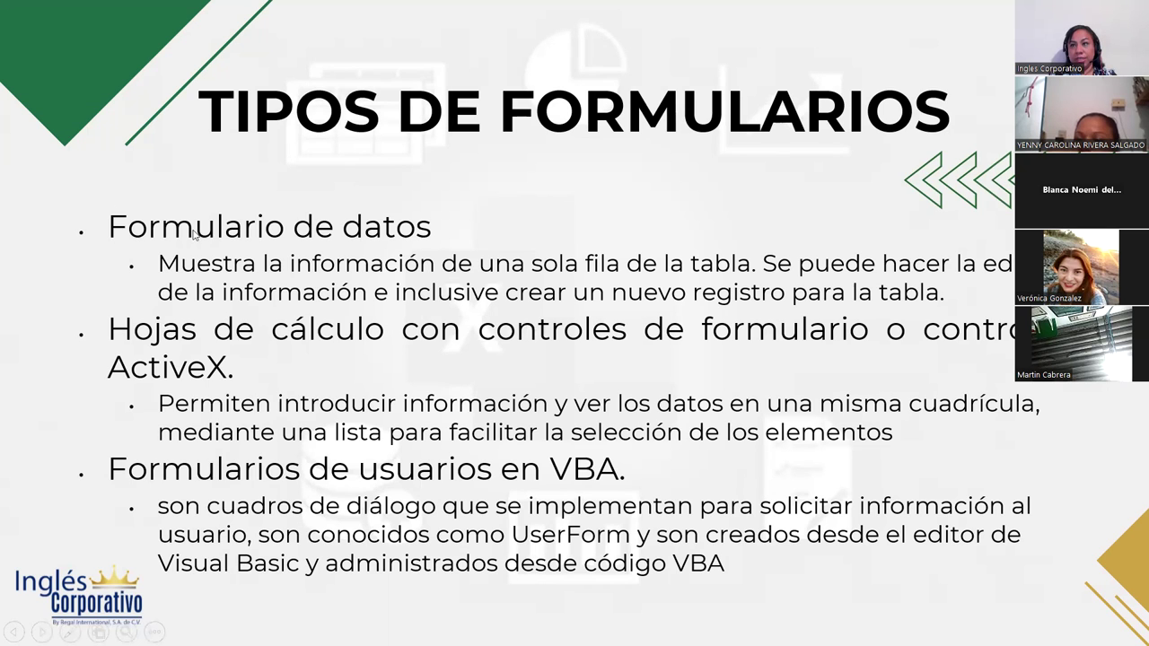
Move past the types-of-forms slide to the next slide
key(Right)
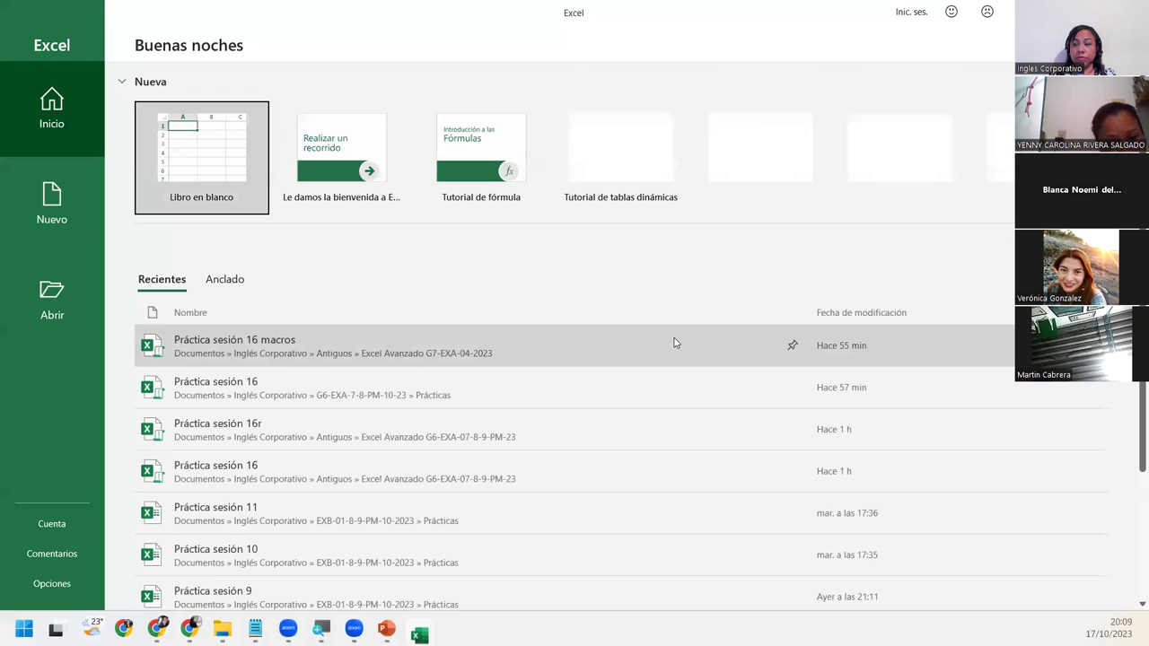
Create the blank workbook Libro1 and show the quick access toolbar customization menu
click(215, 170)
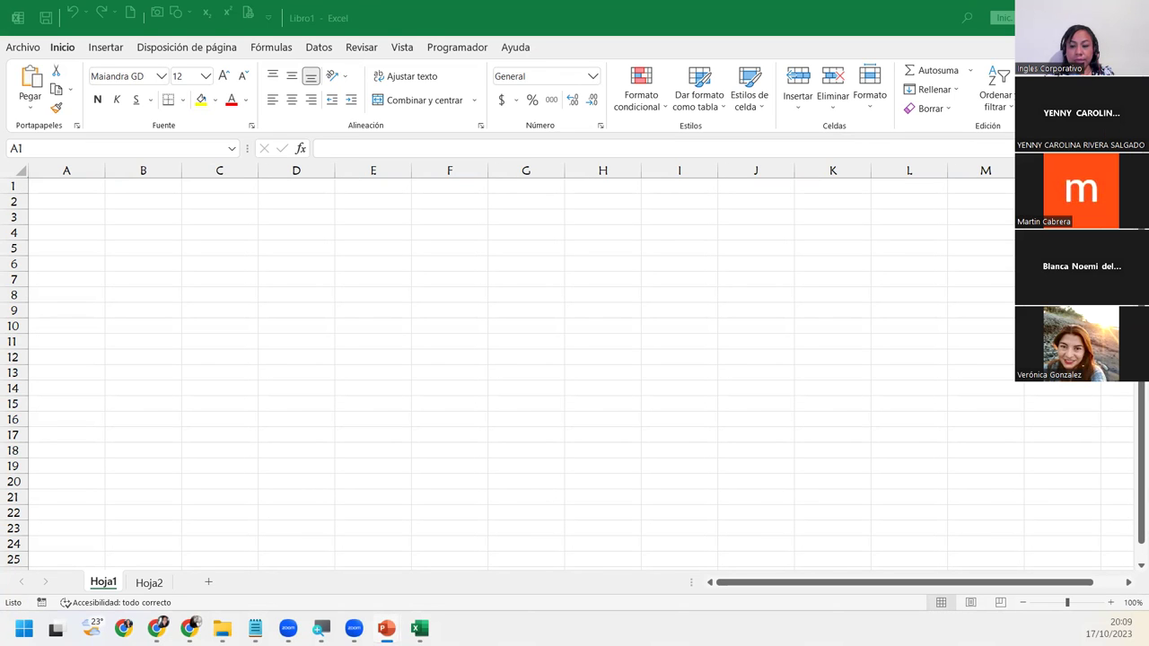
click(268, 17)
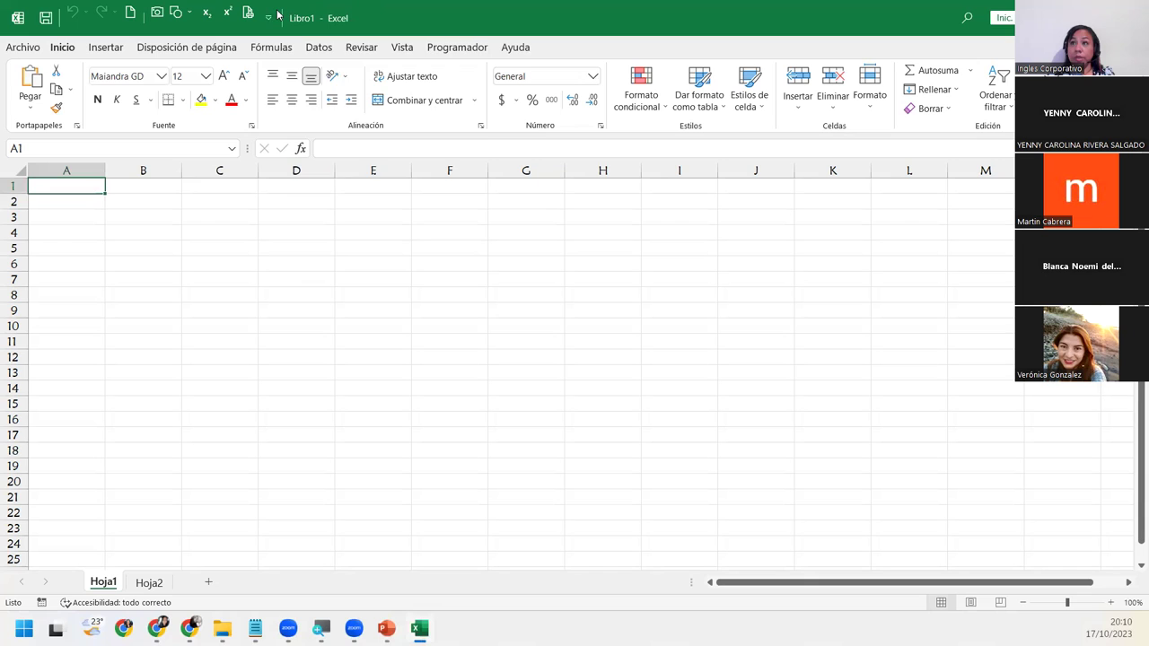
click(276, 15)
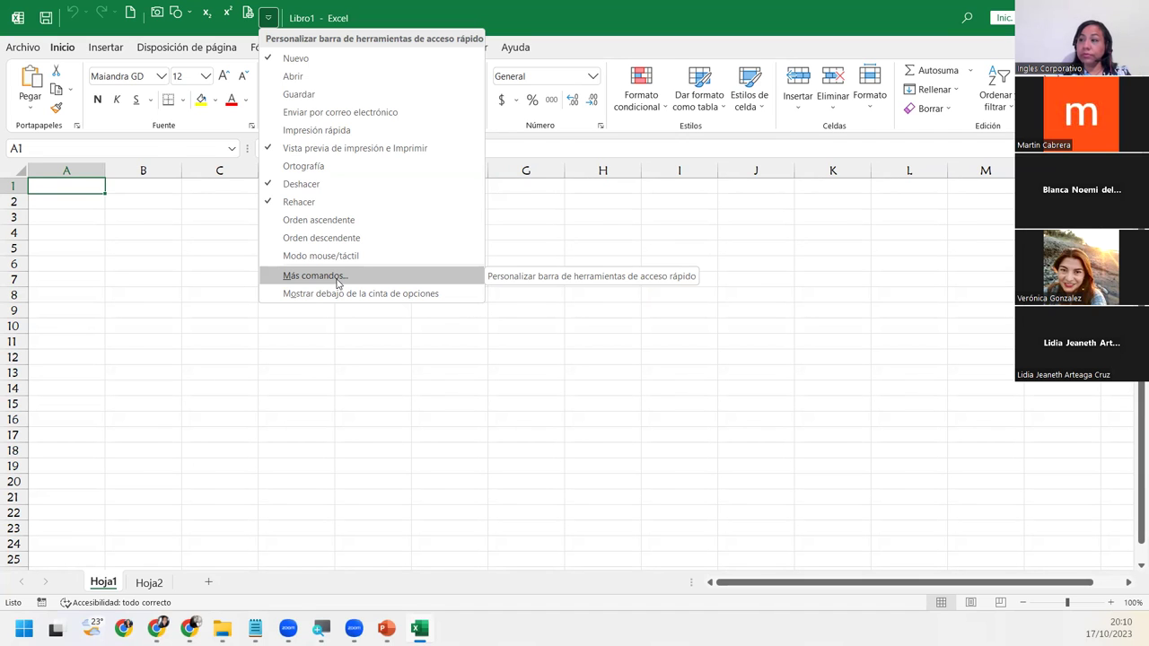
Choose Más comandos… to reach the quick access toolbar page of Excel Options
click(339, 276)
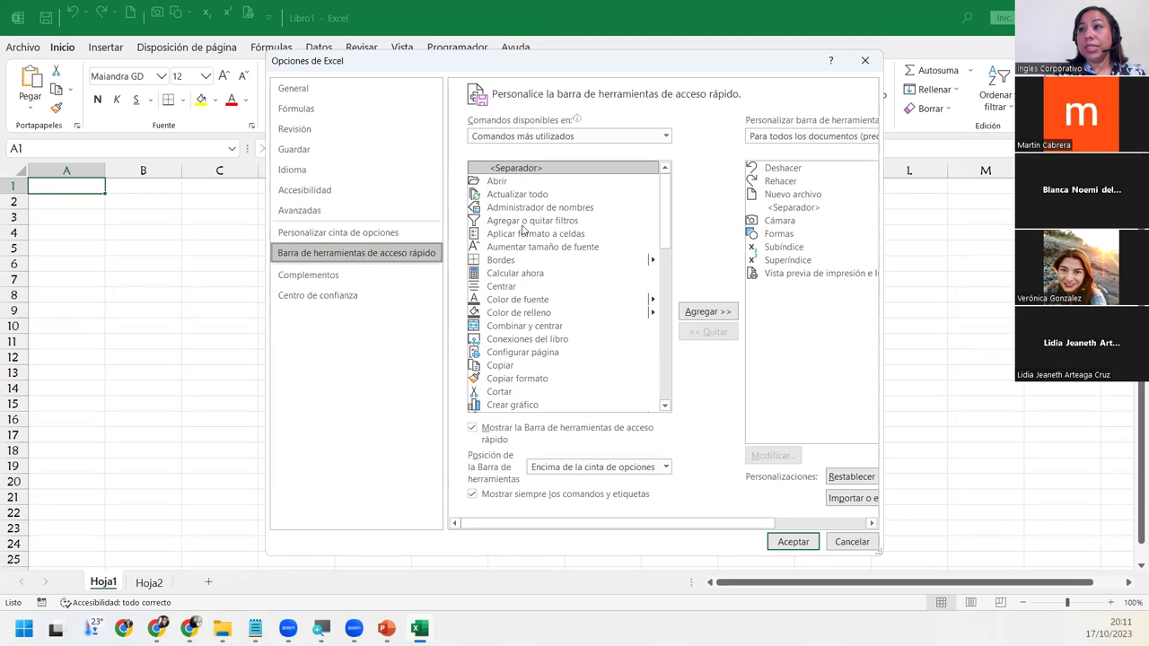
Switch the available-commands list to Todos los comandos
scroll(568, 336, down, 2)
scroll(567, 336, down, 3)
scroll(567, 335, down, 4)
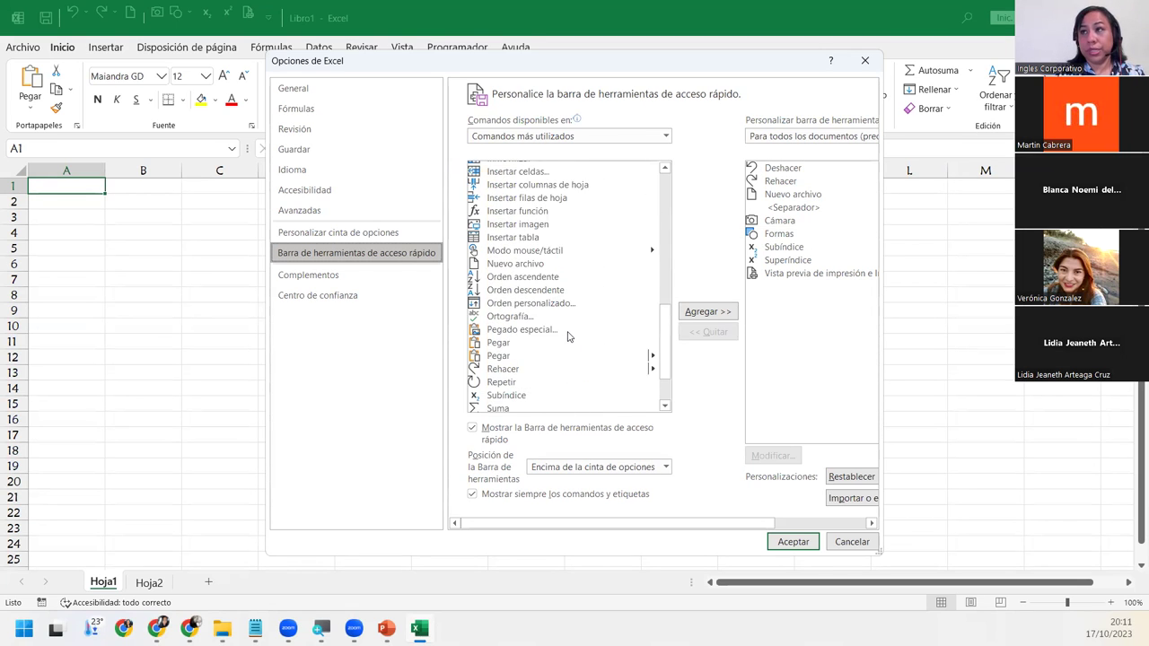
scroll(567, 336, up, 2)
scroll(567, 335, up, 4)
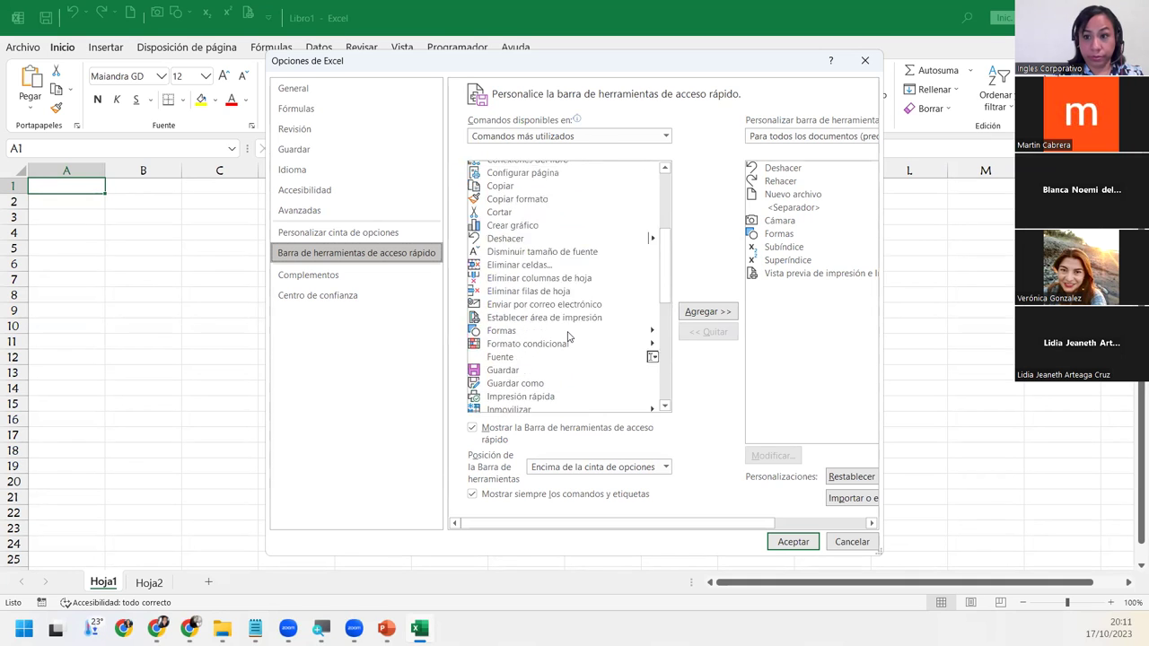
scroll(568, 336, up, 5)
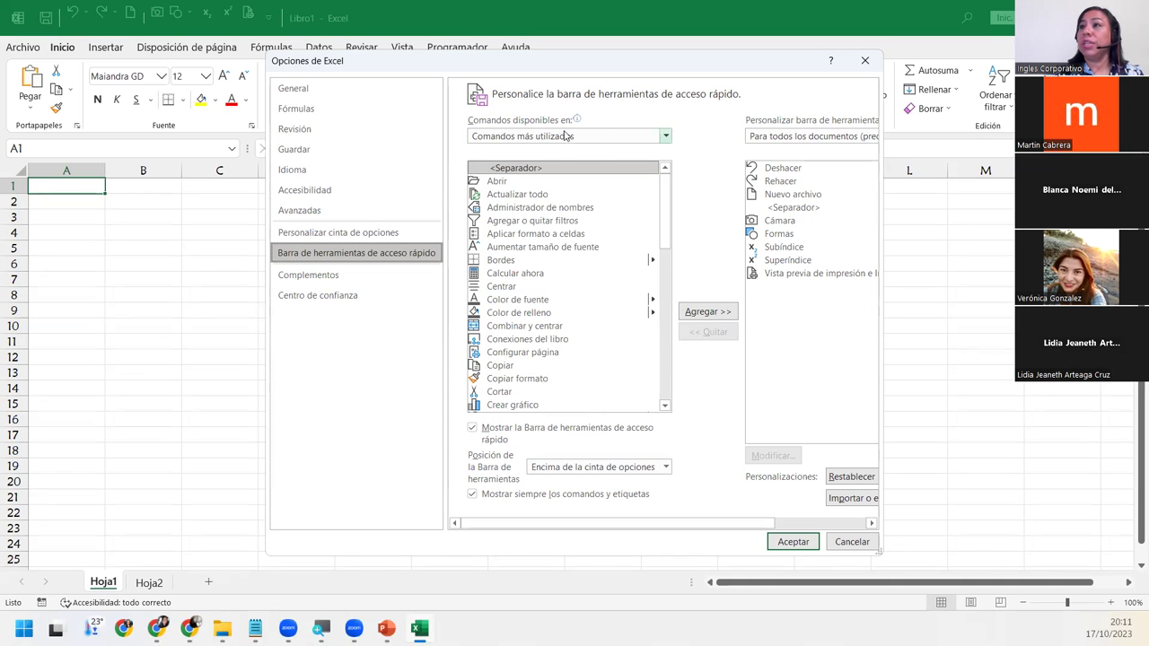
click(661, 136)
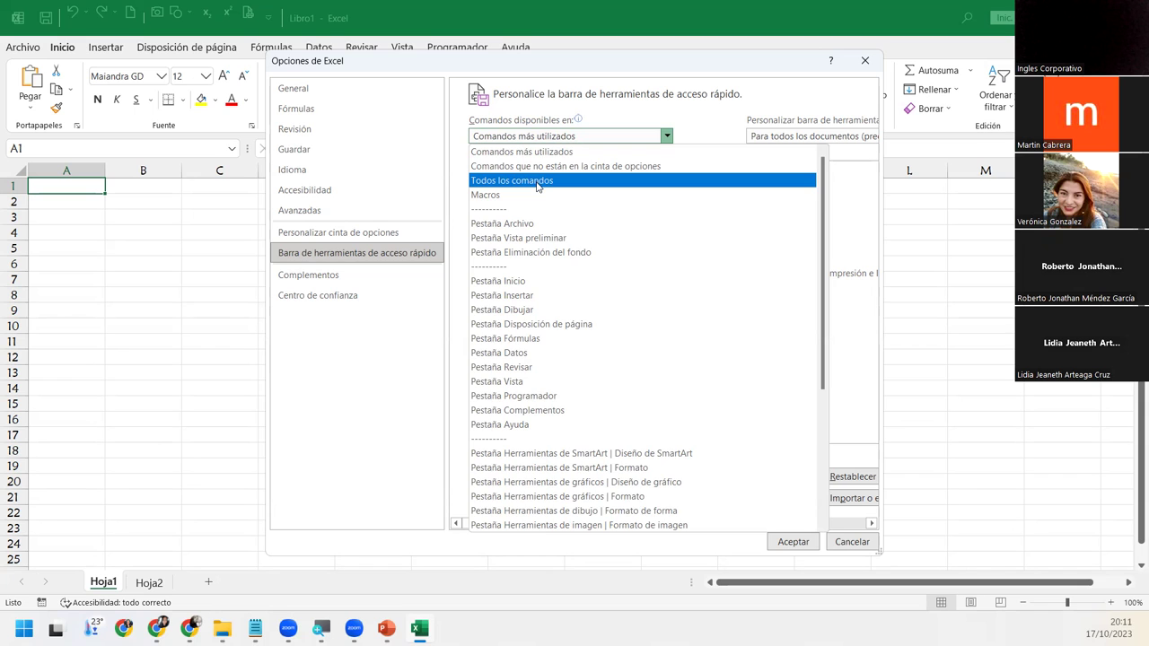
click(537, 182)
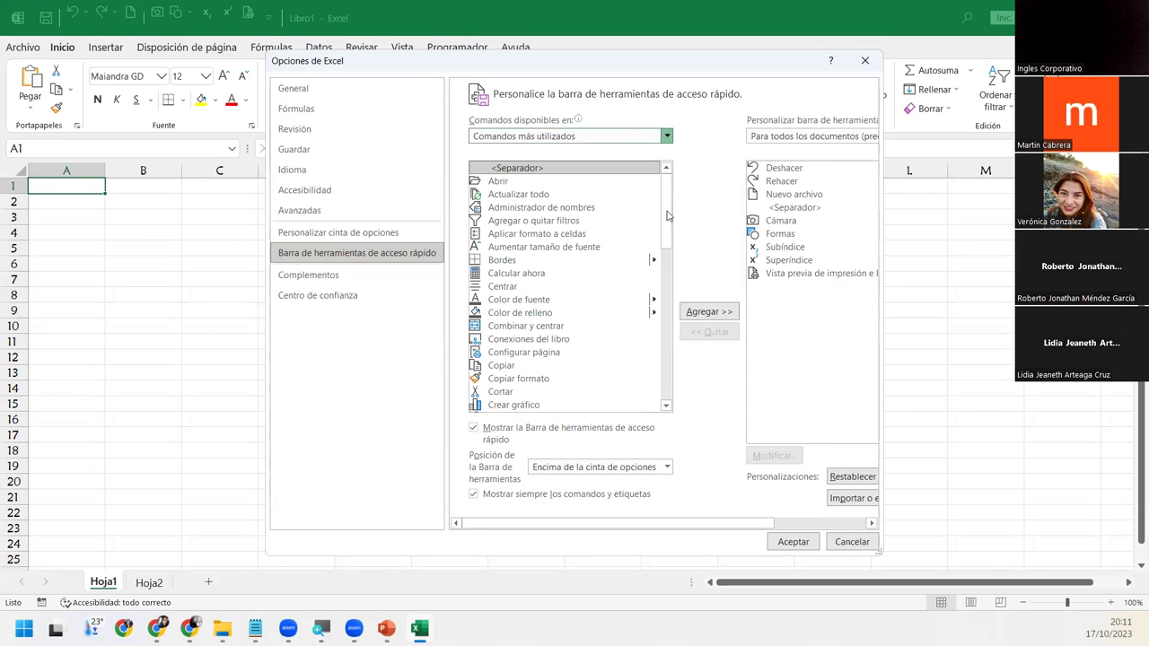
Scroll through all commands and select Formulario…
scroll(672, 259, down, 10)
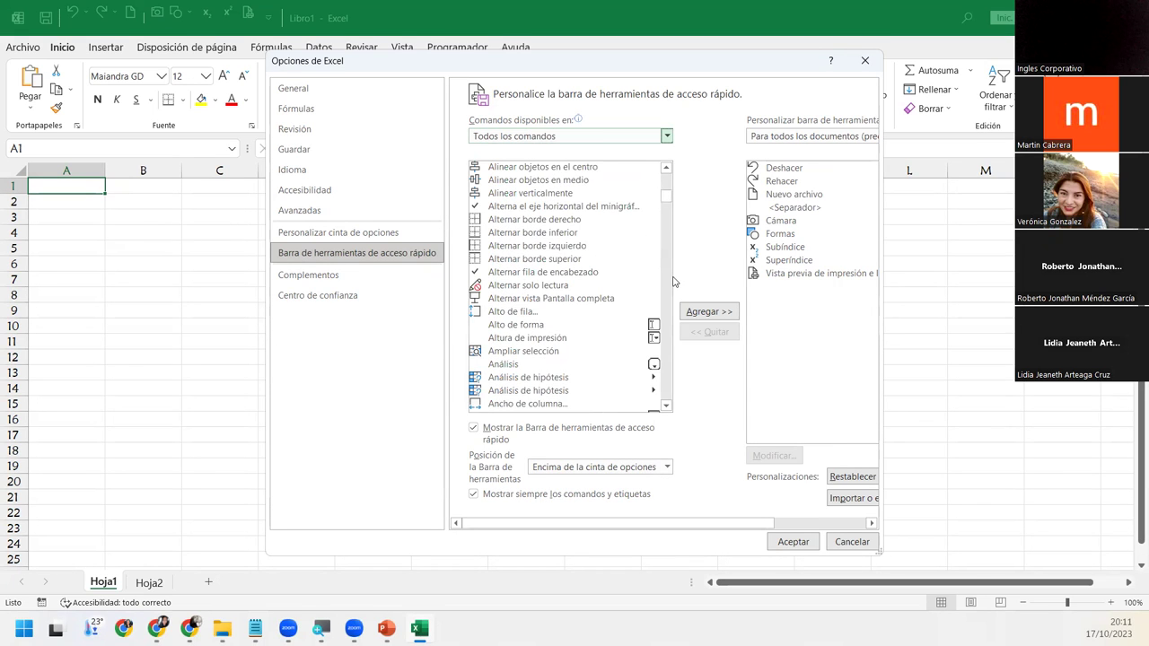
drag(665, 407, 658, 392)
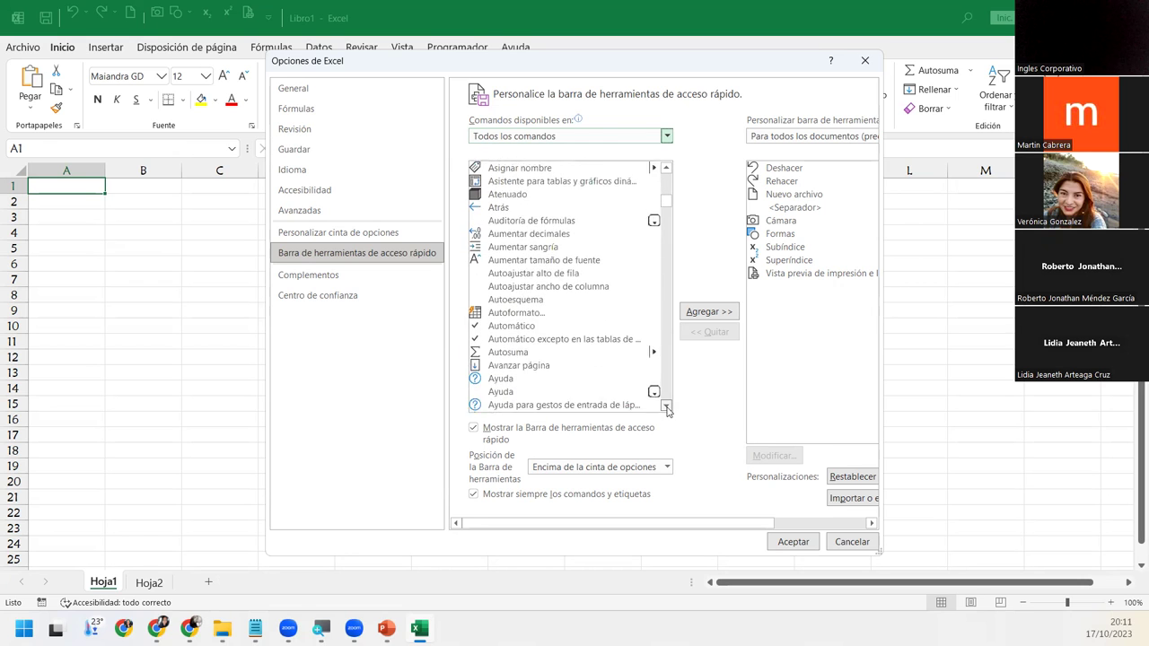
scroll(660, 390, down, 5)
scroll(663, 389, down, 5)
scroll(665, 387, down, 5)
scroll(666, 386, down, 5)
scroll(666, 387, down, 5)
scroll(666, 387, down, 5)
scroll(666, 387, down, 5)
scroll(666, 387, down, 5)
scroll(666, 387, down, 5)
scroll(666, 387, down, 5)
scroll(666, 387, down, 5)
scroll(666, 387, down, 5)
scroll(667, 387, down, 5)
scroll(666, 387, down, 5)
scroll(666, 387, down, 3)
scroll(636, 234, up, 2)
scroll(636, 233, up, 5)
scroll(628, 247, up, 5)
scroll(619, 265, up, 5)
scroll(608, 284, up, 5)
scroll(608, 284, up, 5)
scroll(608, 284, up, 5)
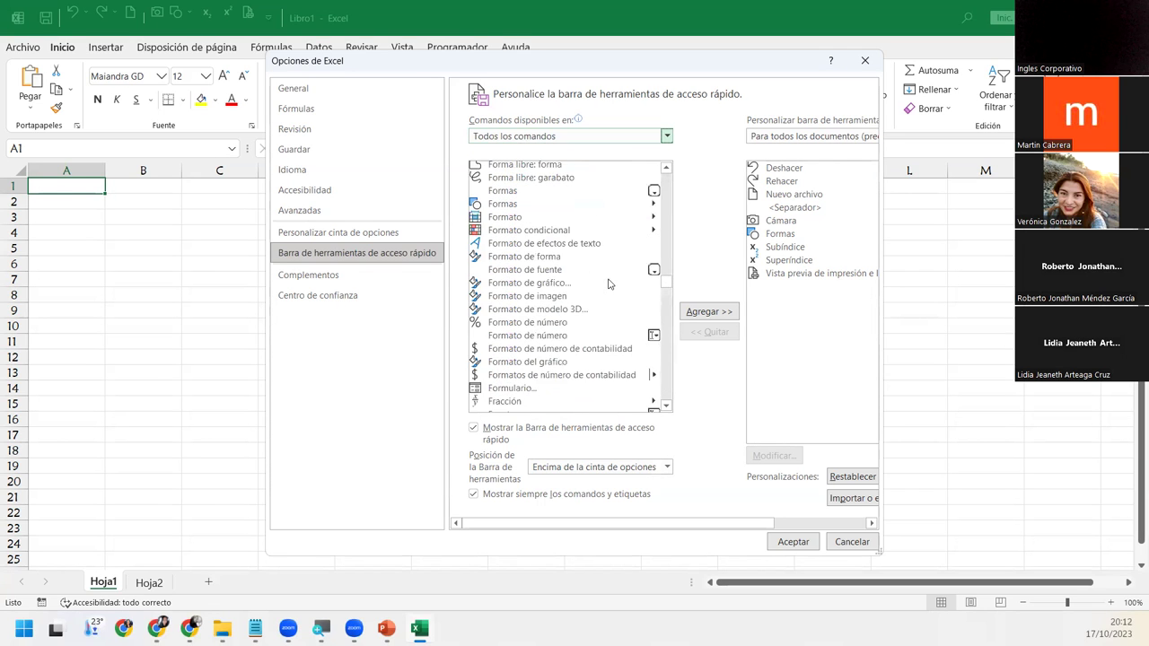
scroll(608, 283, up, 3)
click(513, 319)
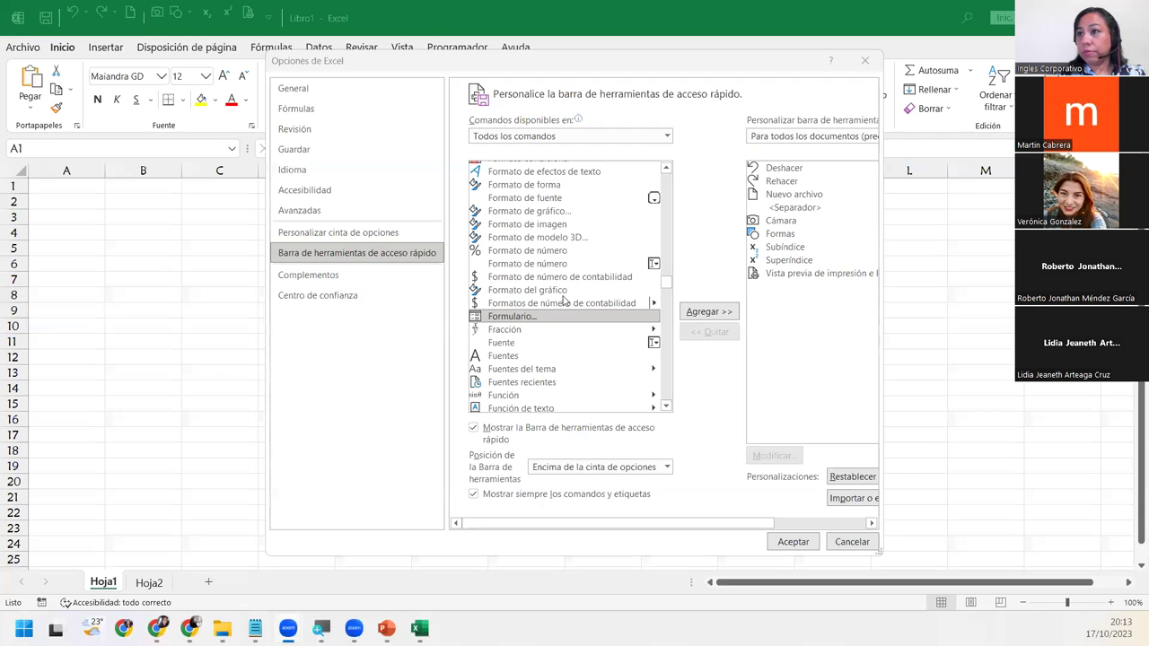
Add Formulario… to the quick access toolbar list with Agregar >>
click(560, 316)
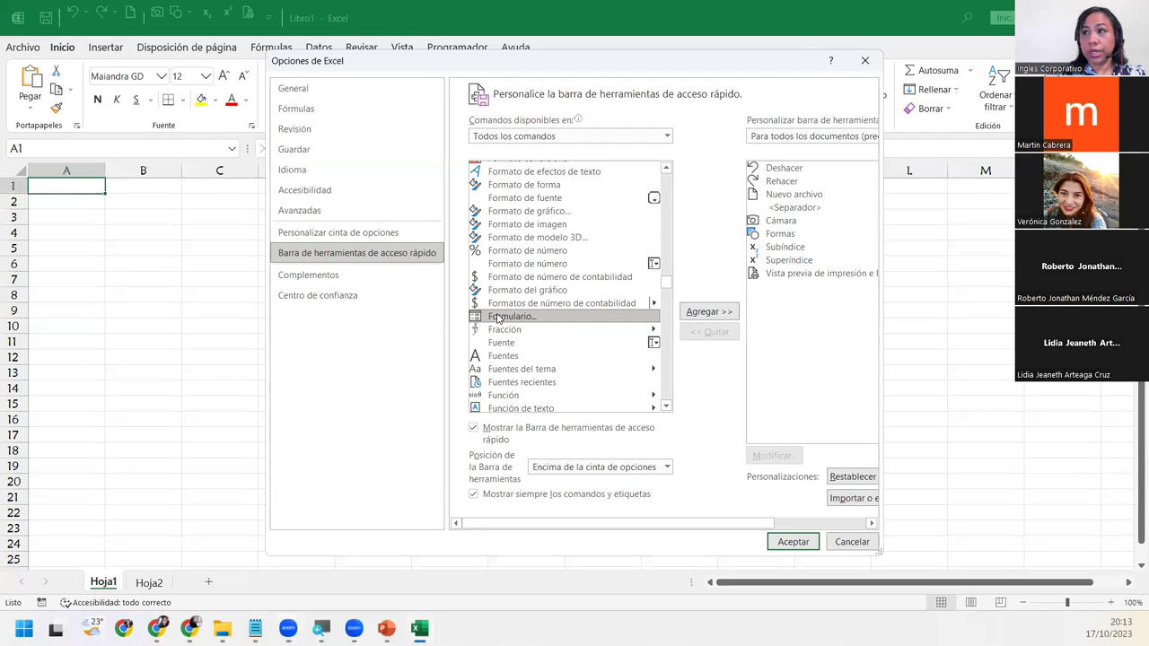
click(709, 311)
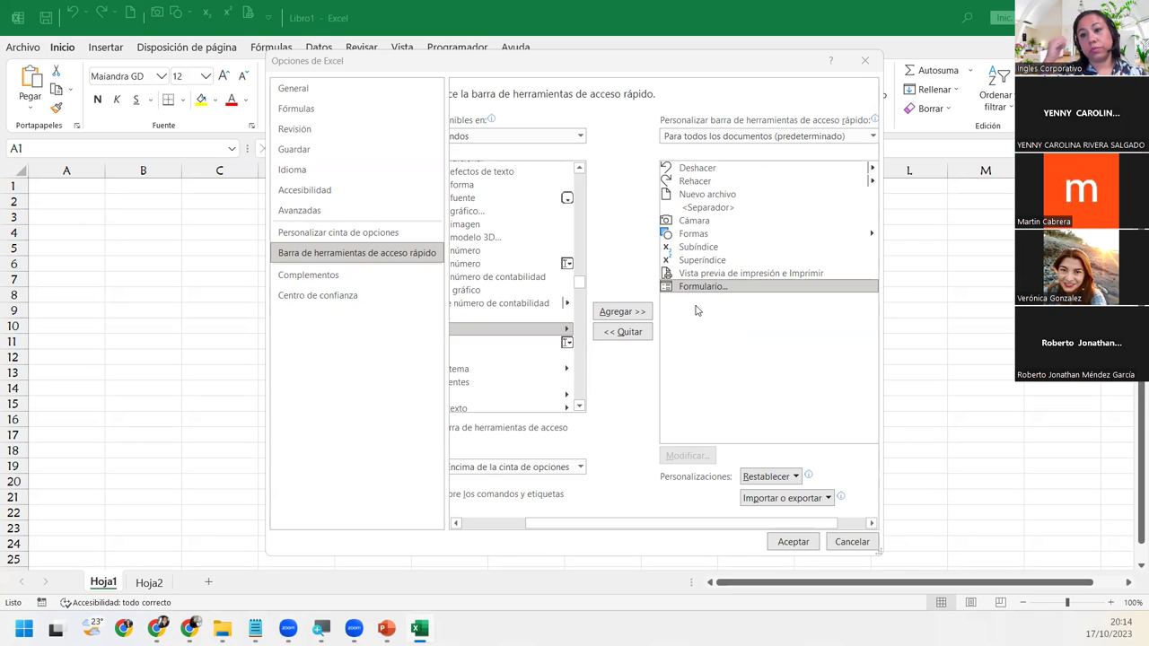
Scroll the Excel Options dialog back to the left
drag(566, 522, 510, 523)
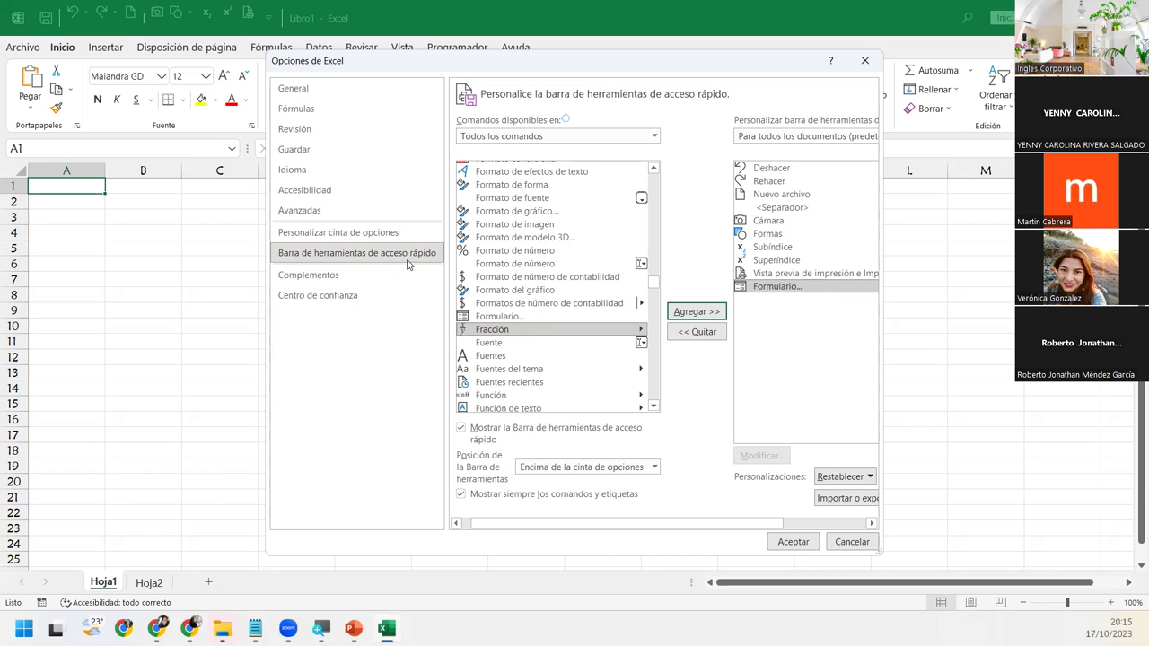
click(653, 136)
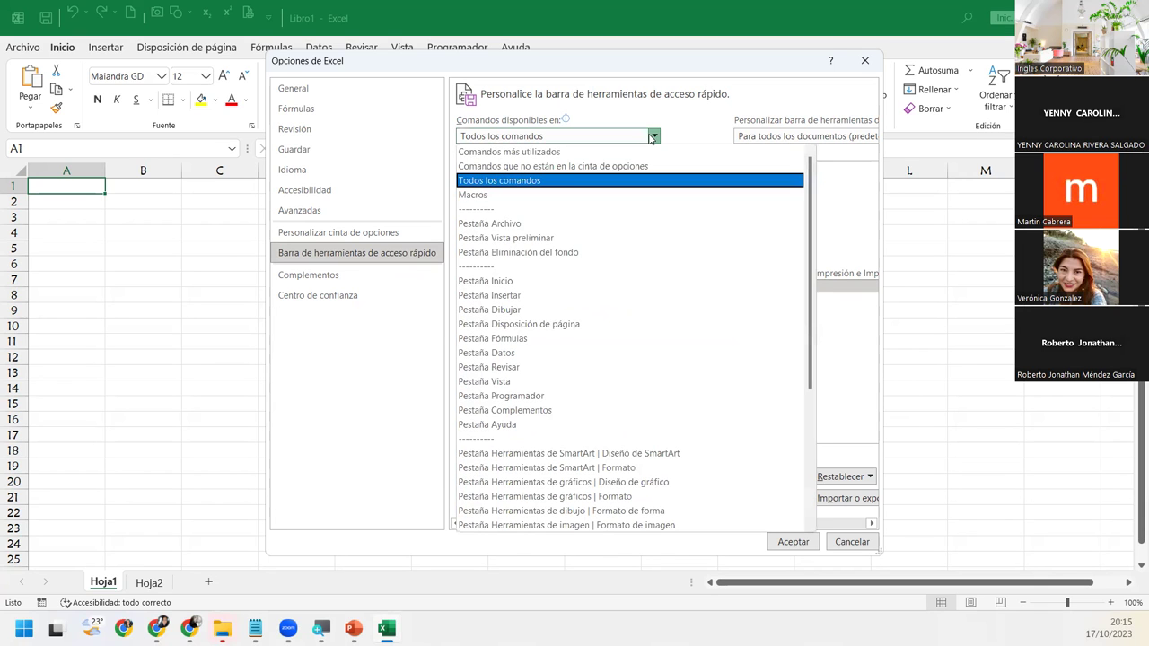
click(654, 136)
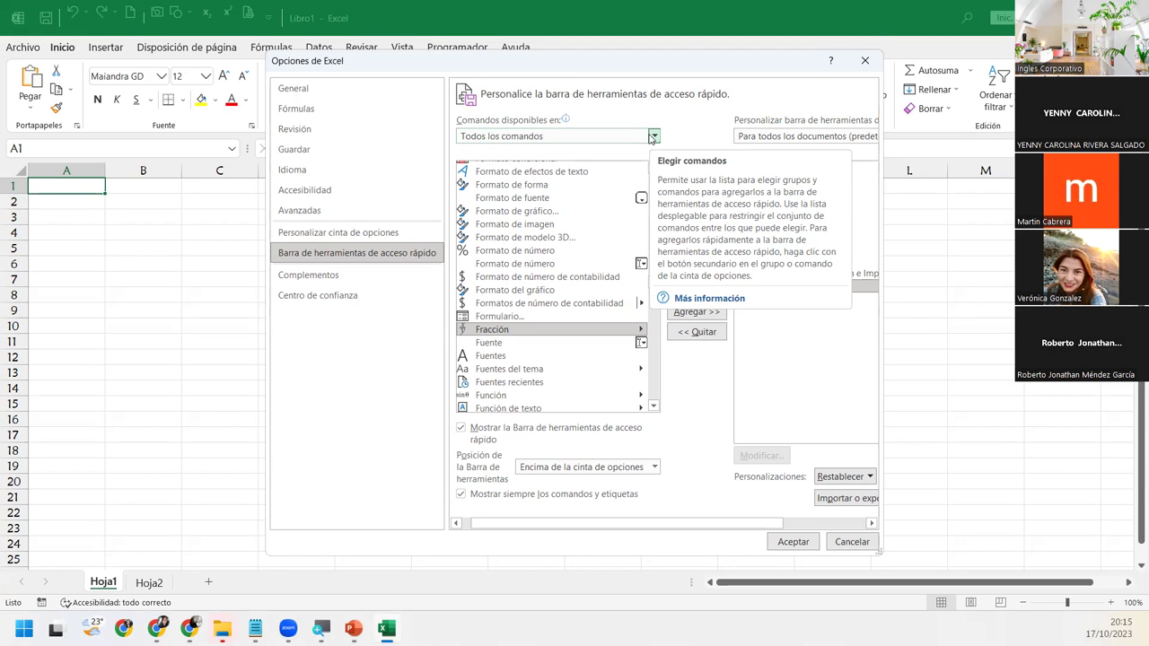
click(540, 319)
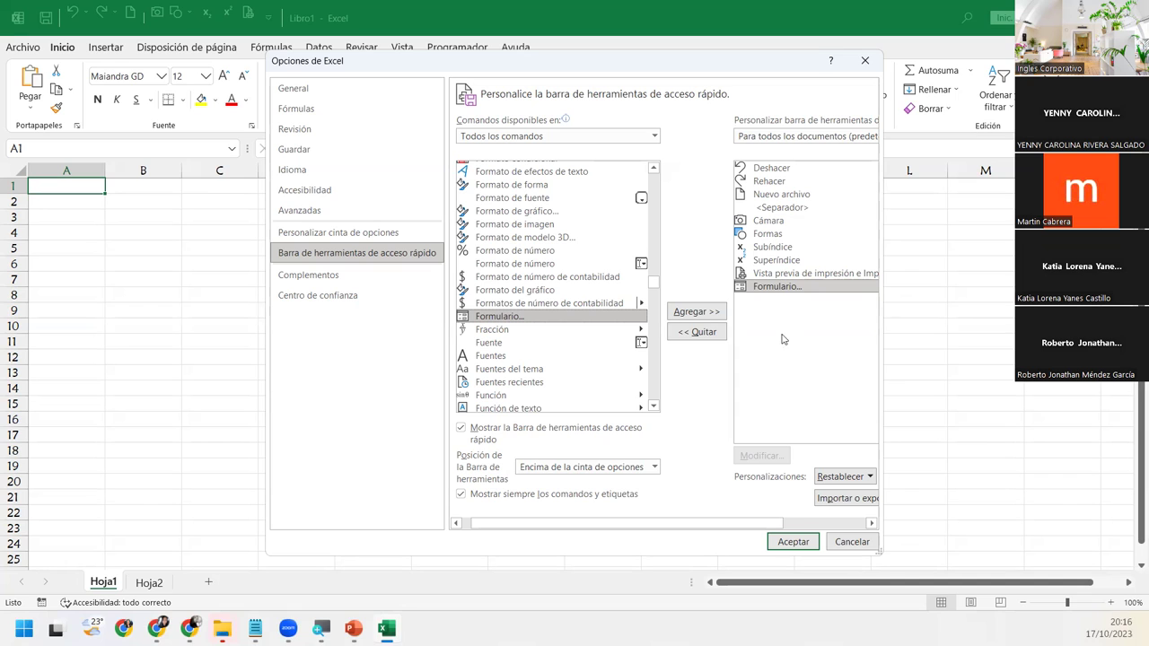
Confirm the toolbar change with Aceptar and open the recent workbook Práctica sesión 9
click(798, 542)
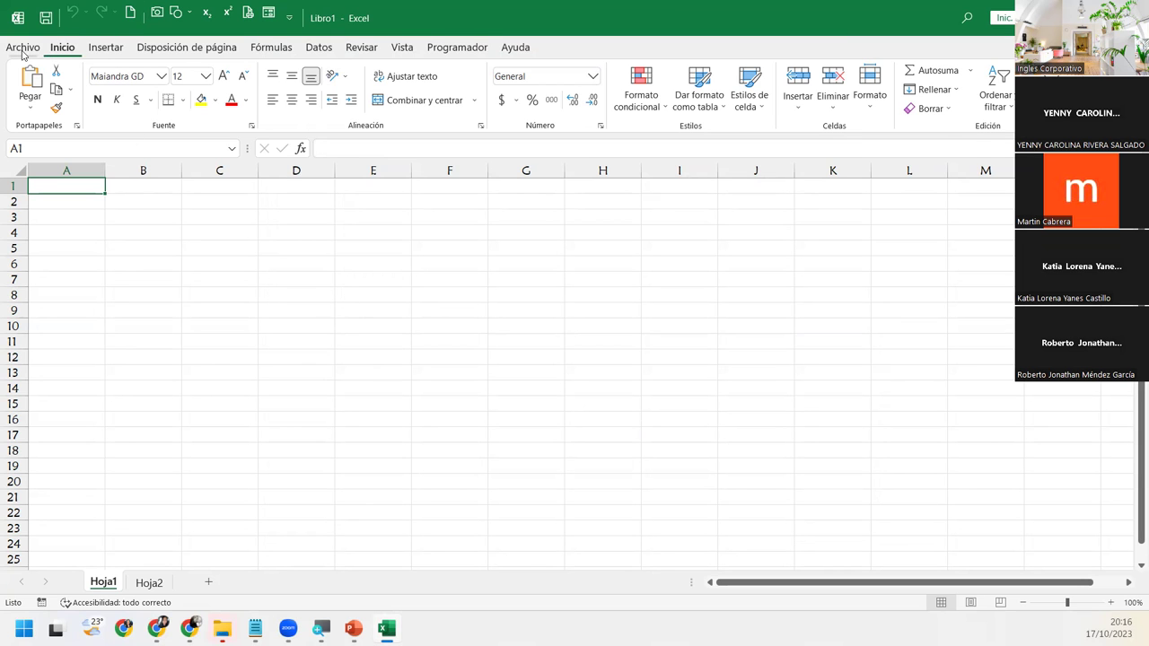
click(24, 50)
click(57, 133)
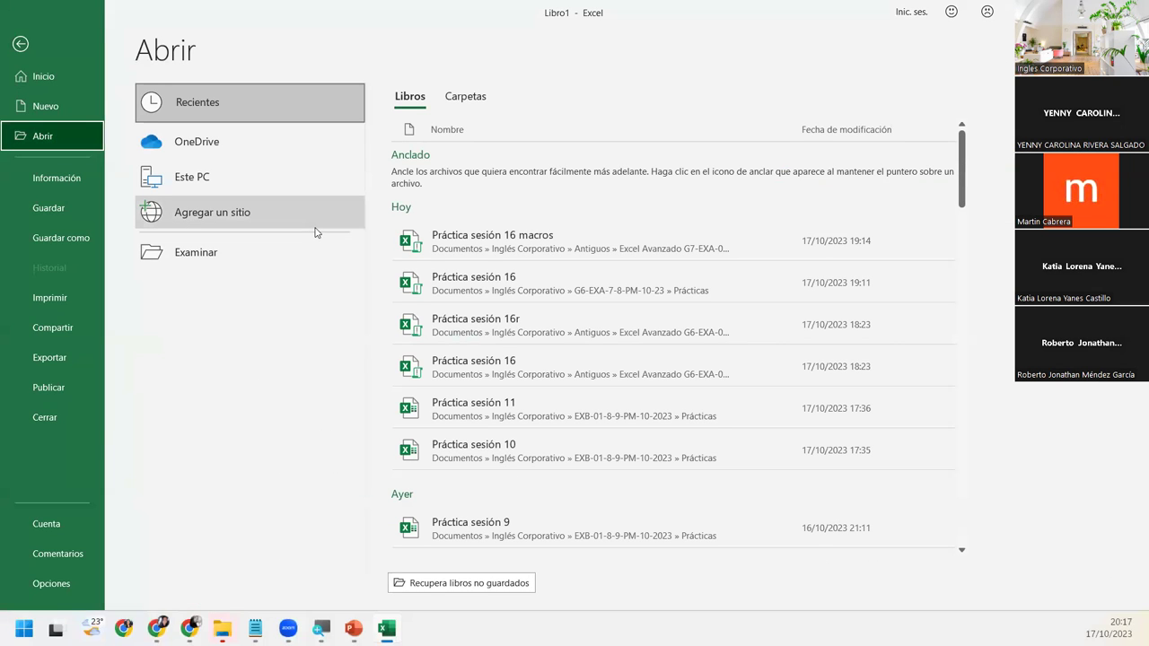
click(485, 519)
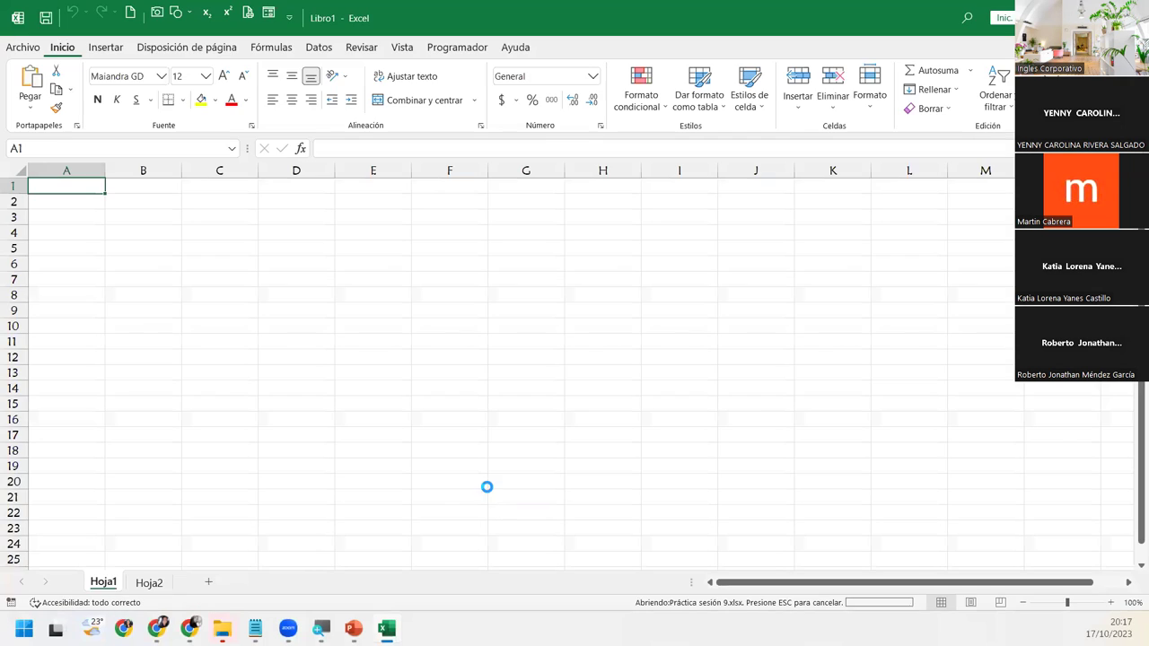
Go to the Hoja1 sheet, close the Accessibility pane, and select cell A17 in the lower sales table
click(114, 585)
click(231, 601)
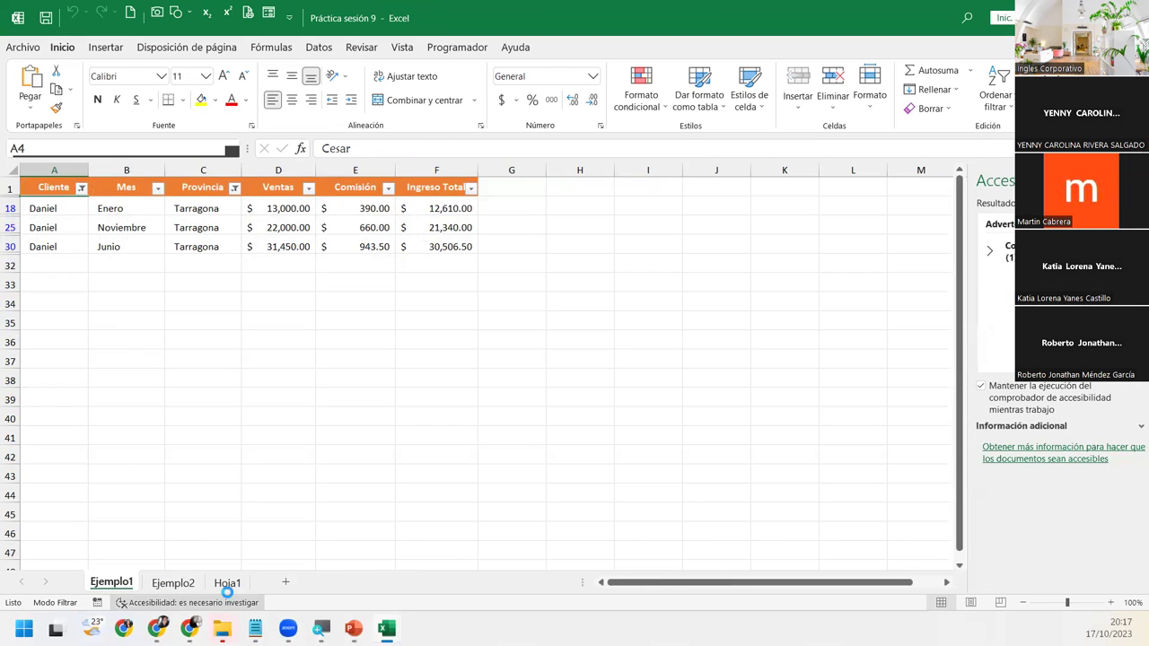
click(227, 584)
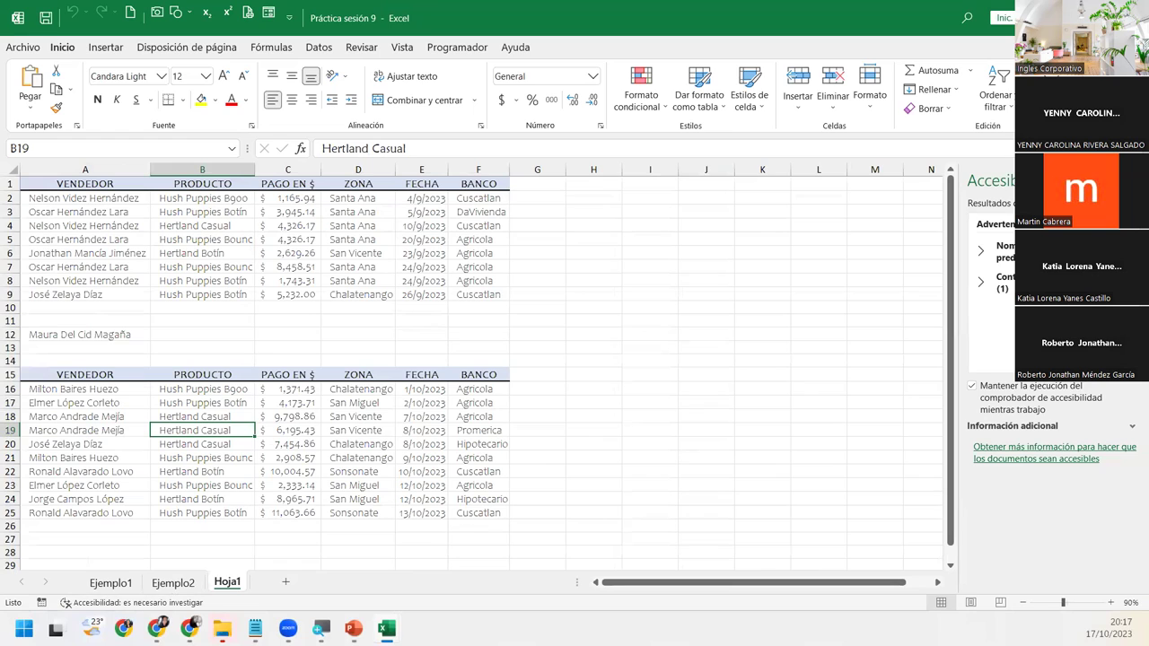
click(135, 602)
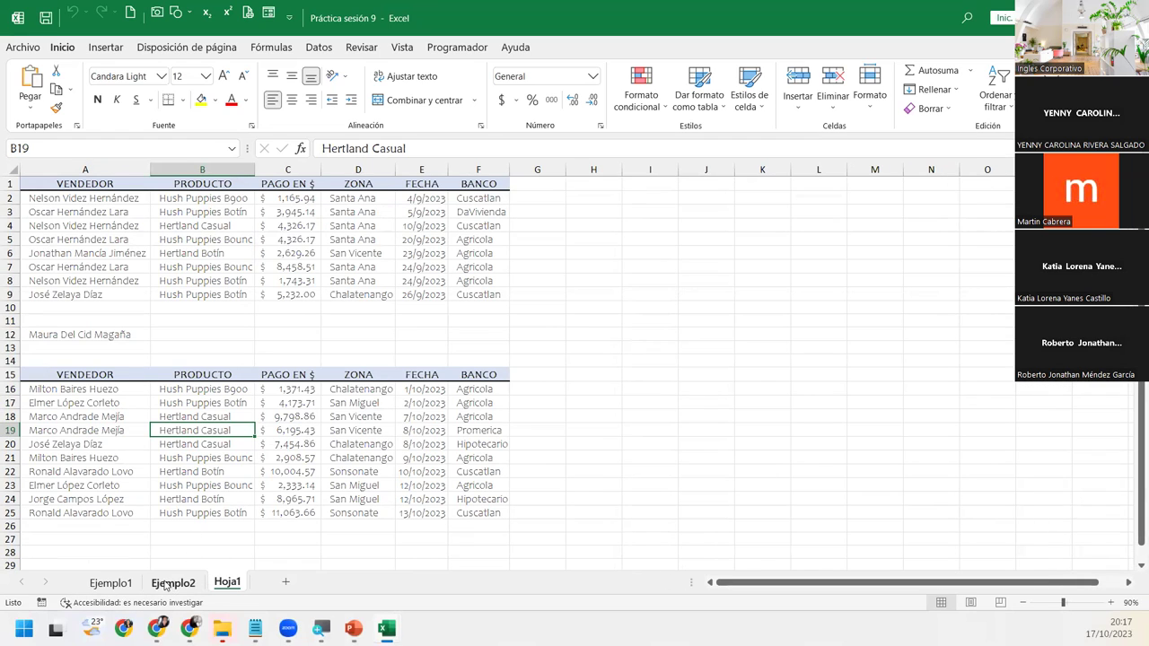
scroll(175, 410, down, 3)
scroll(175, 408, down, 1)
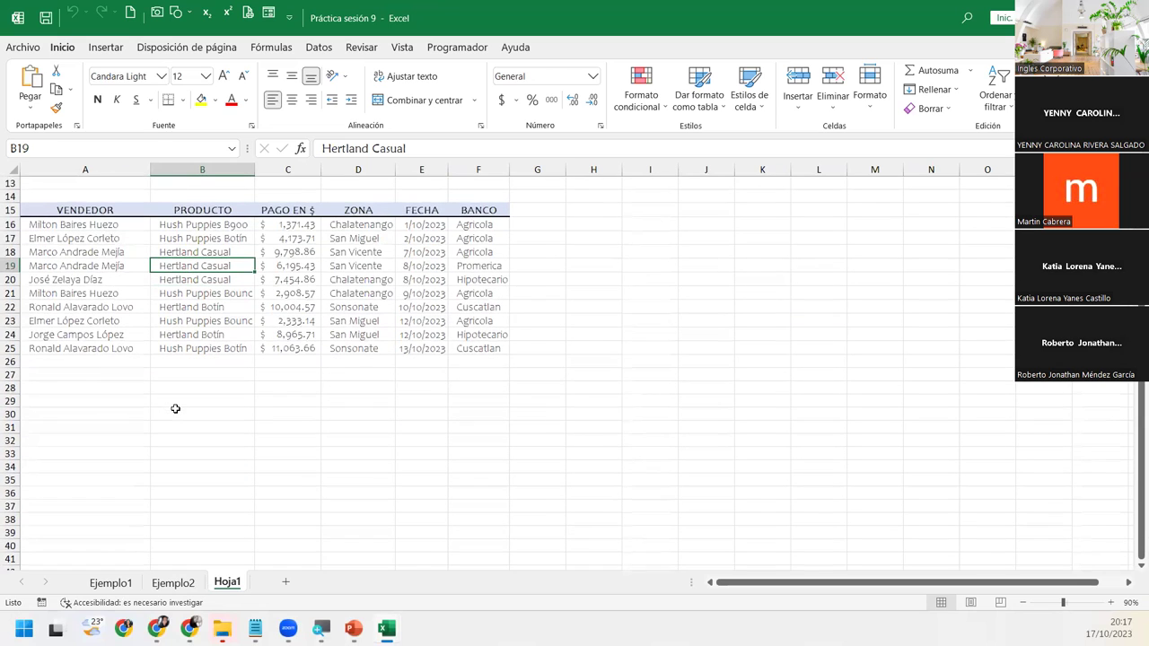
click(104, 241)
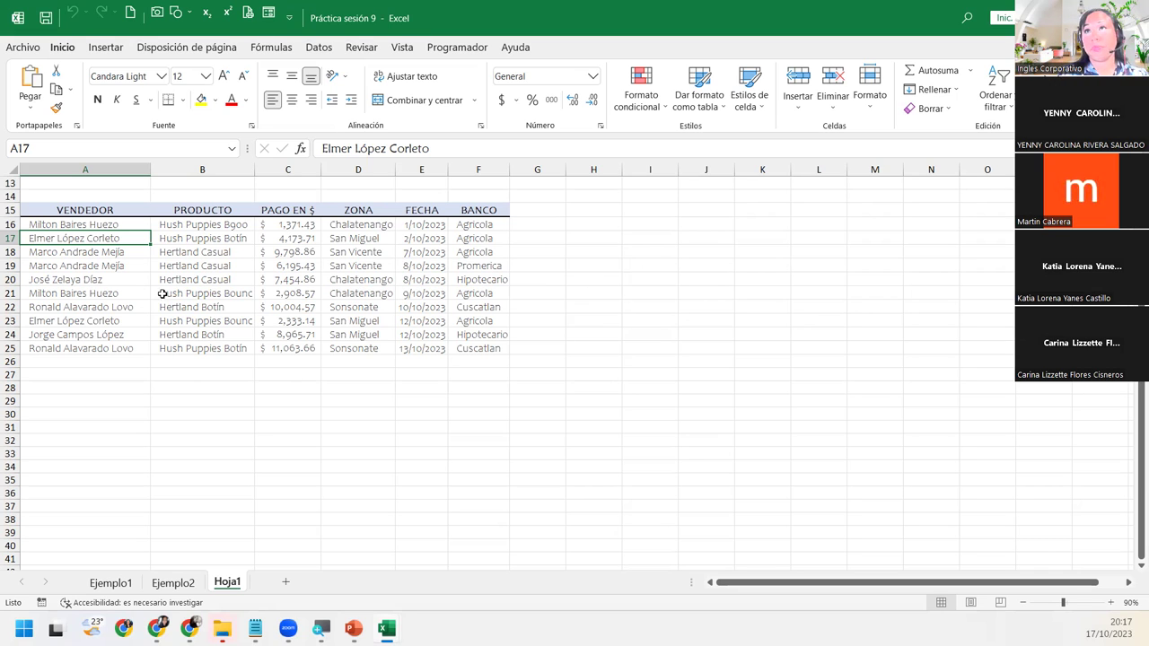
Open the Formulario data form for the sales table and move it beside the table
click(269, 13)
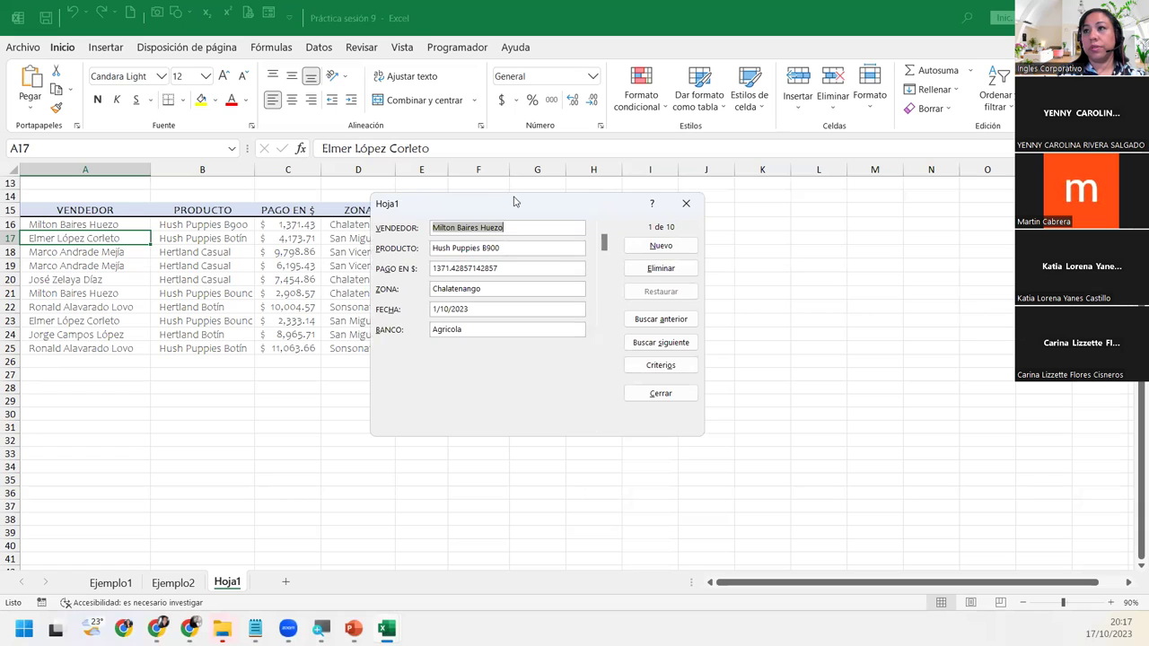
drag(522, 214, 690, 220)
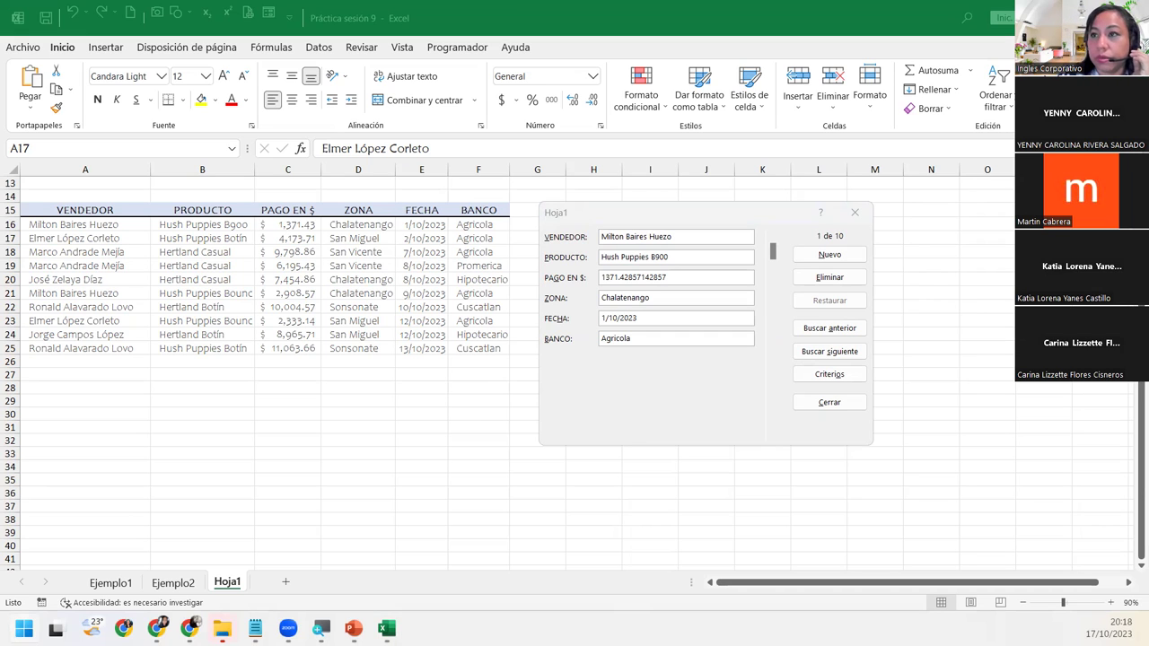
click(662, 419)
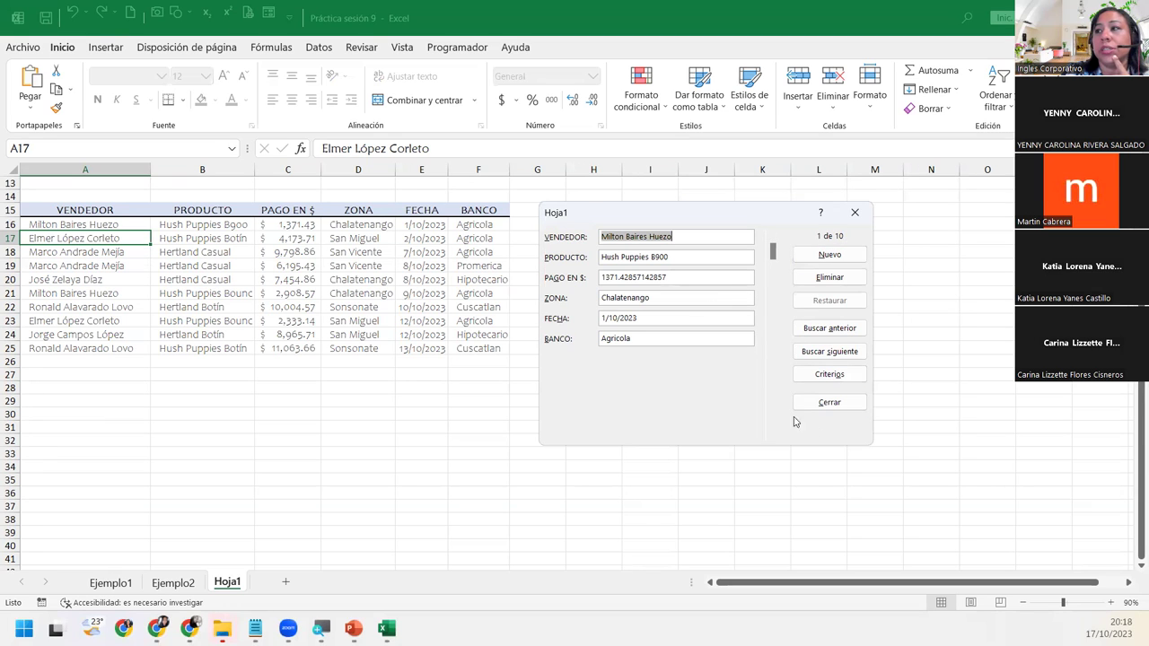
Page the data form from record 1 through record 10 to a blank Nuevo registro
click(773, 434)
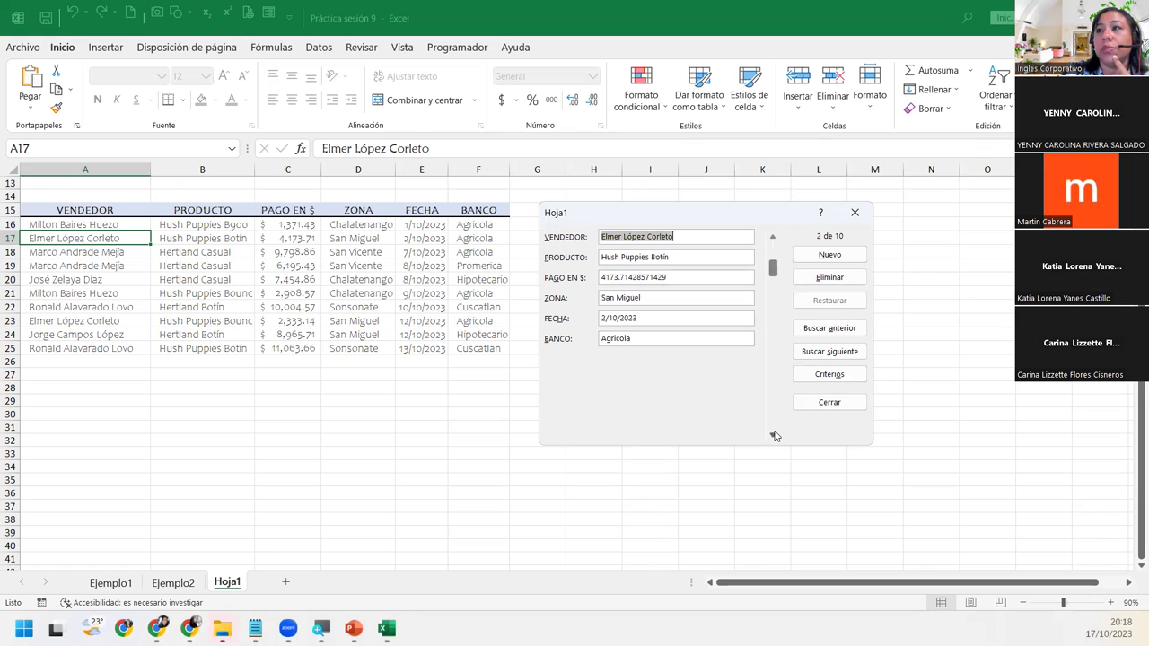
click(773, 435)
click(773, 435)
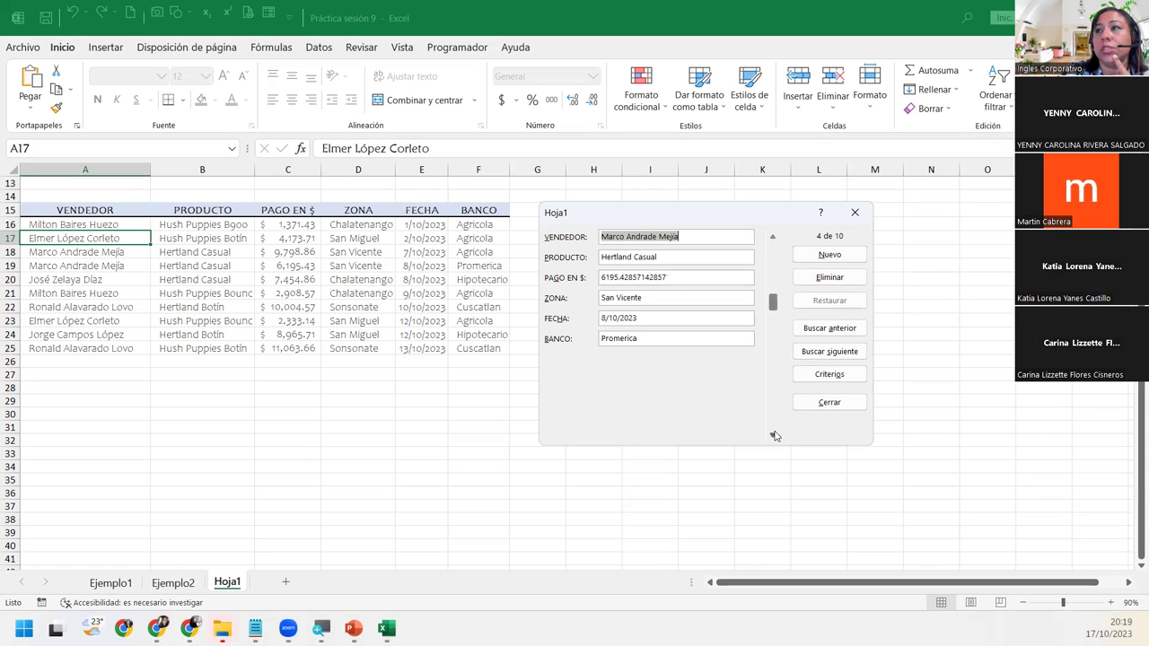
click(773, 435)
click(773, 434)
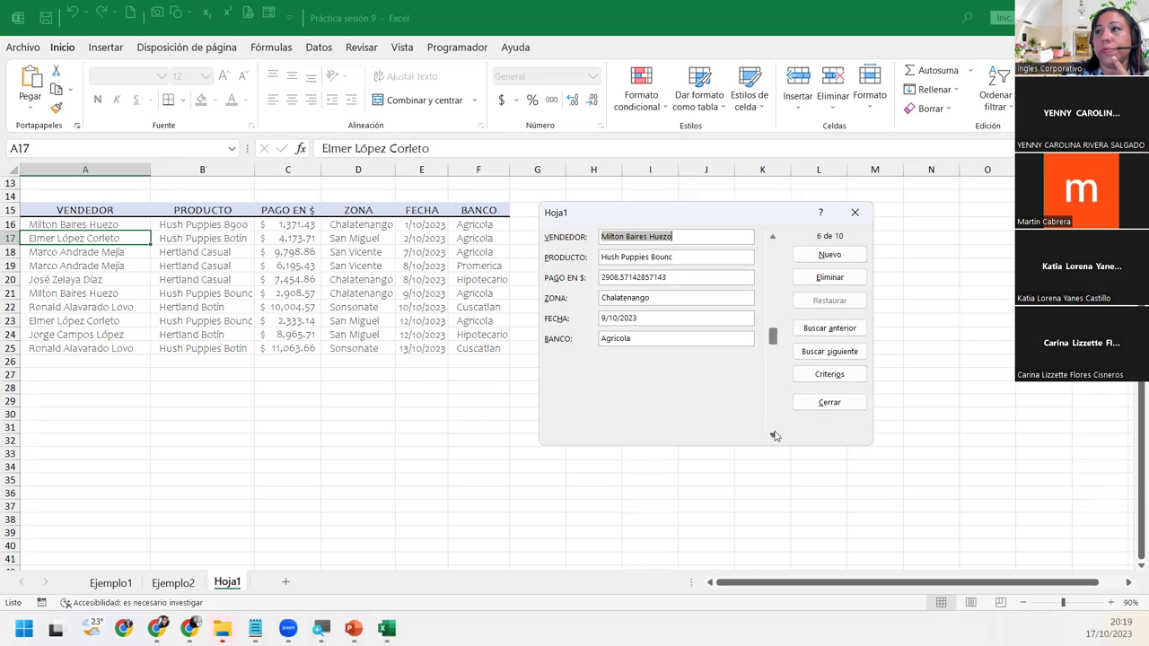
click(773, 434)
click(773, 434)
click(773, 434)
click(773, 435)
click(773, 435)
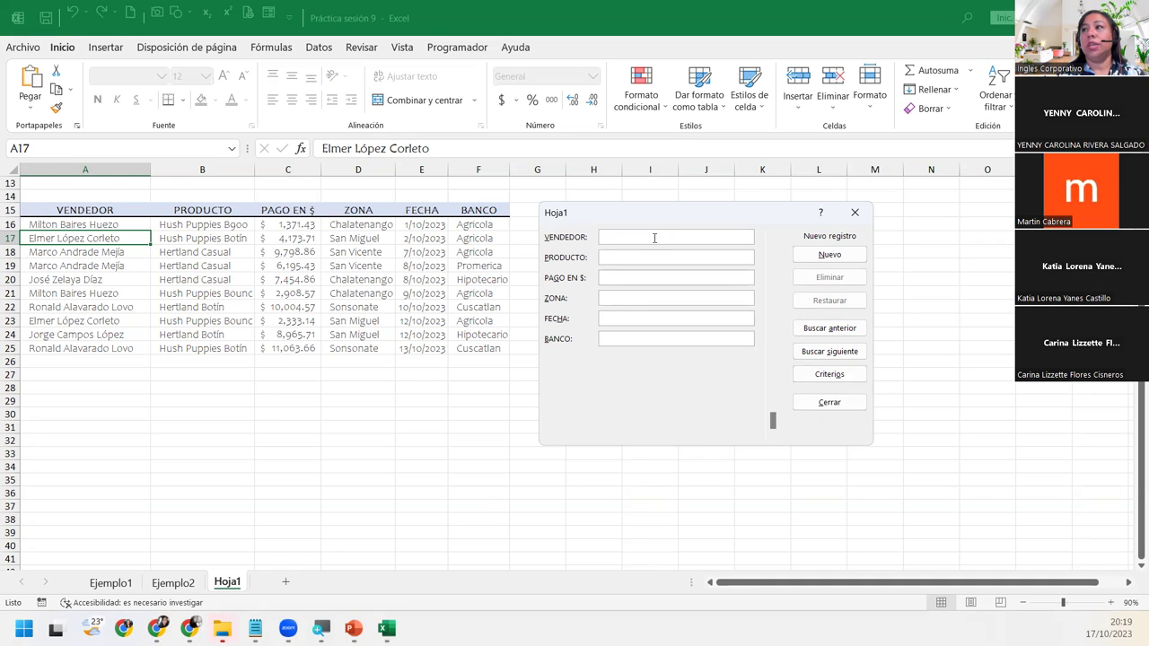
Return to a blank new record and enter a salesperson's name in VENDEDOR
click(772, 237)
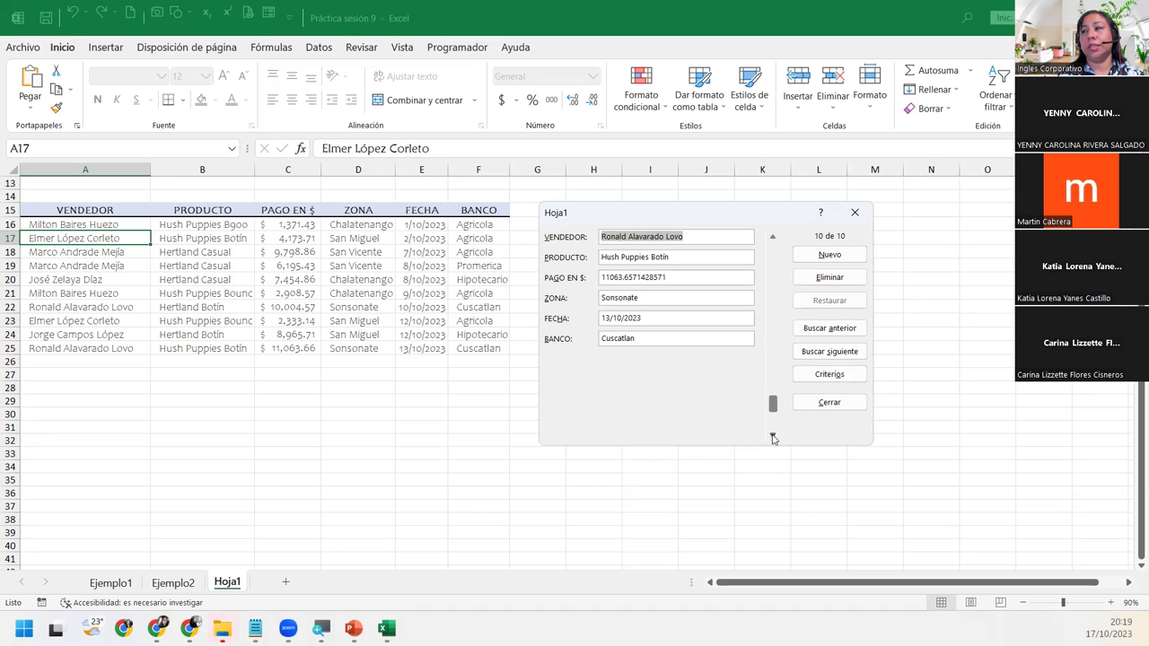
click(773, 437)
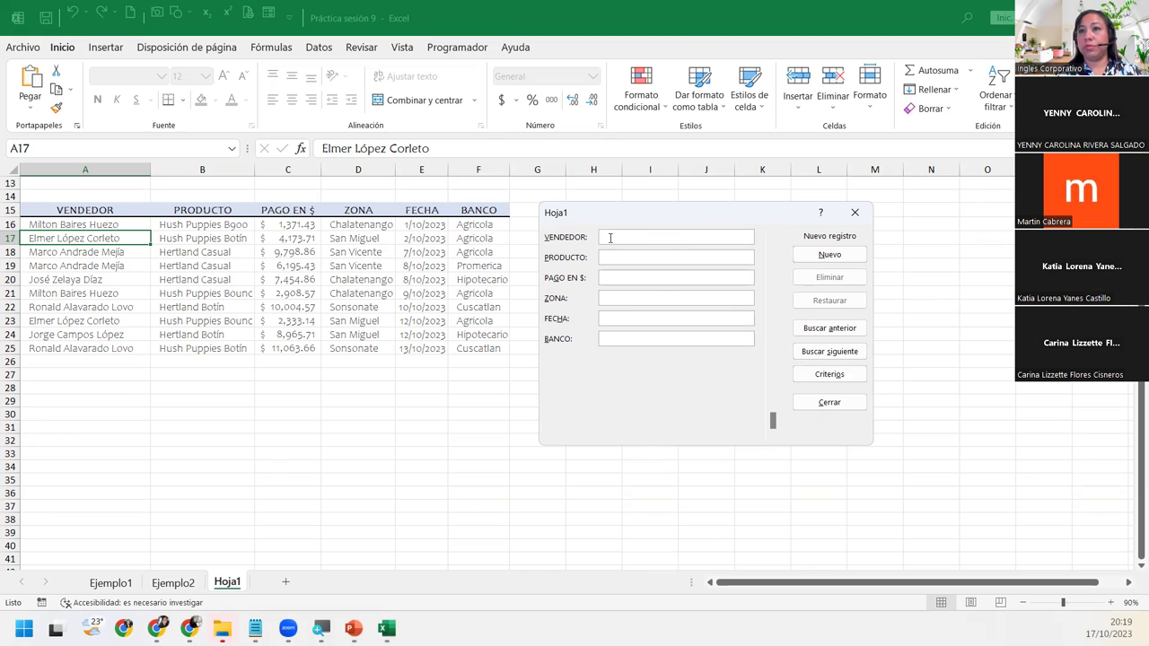
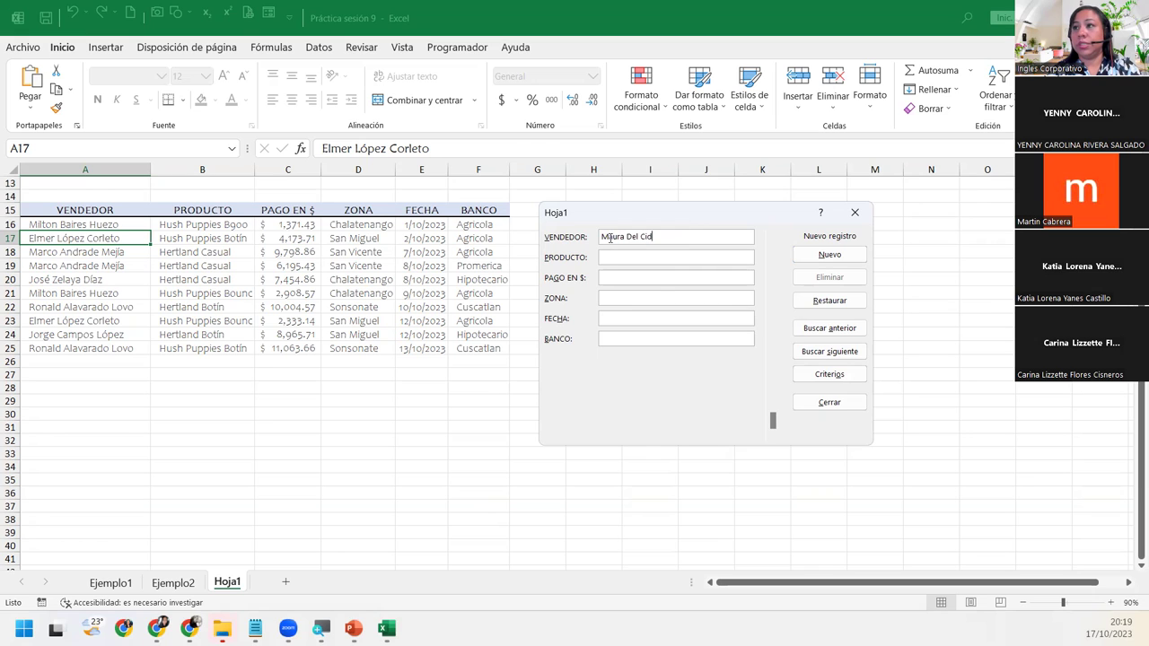
key(Tab)
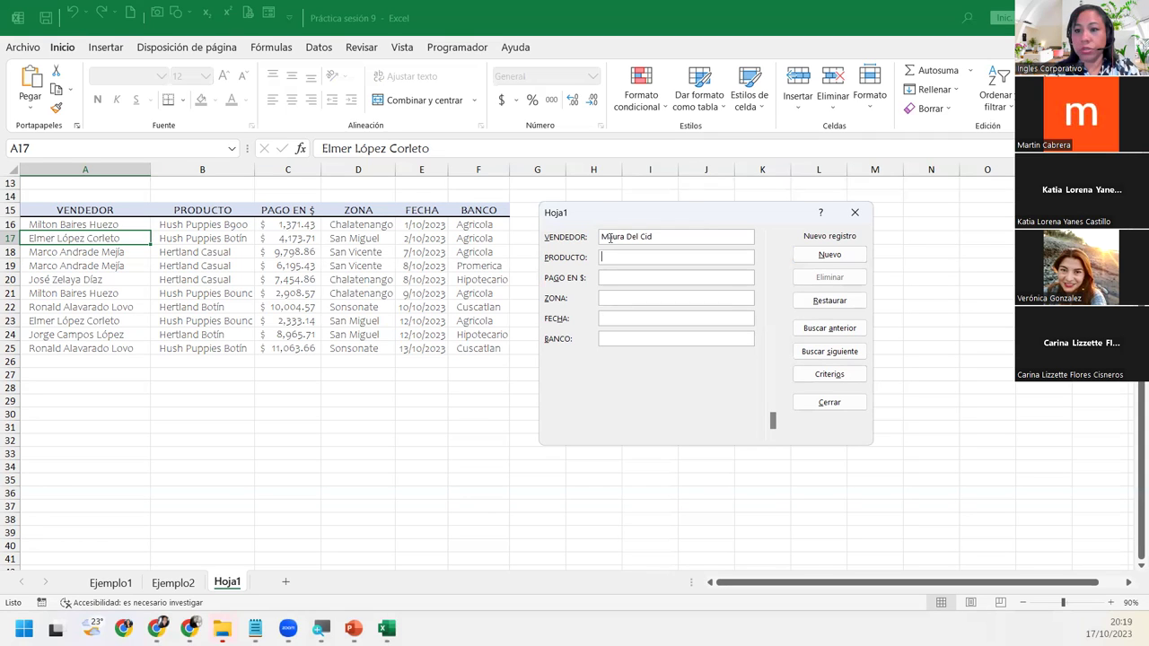
Discard the unsaved entry, close the form, and reopen it at record 1 of 10
key(Escape)
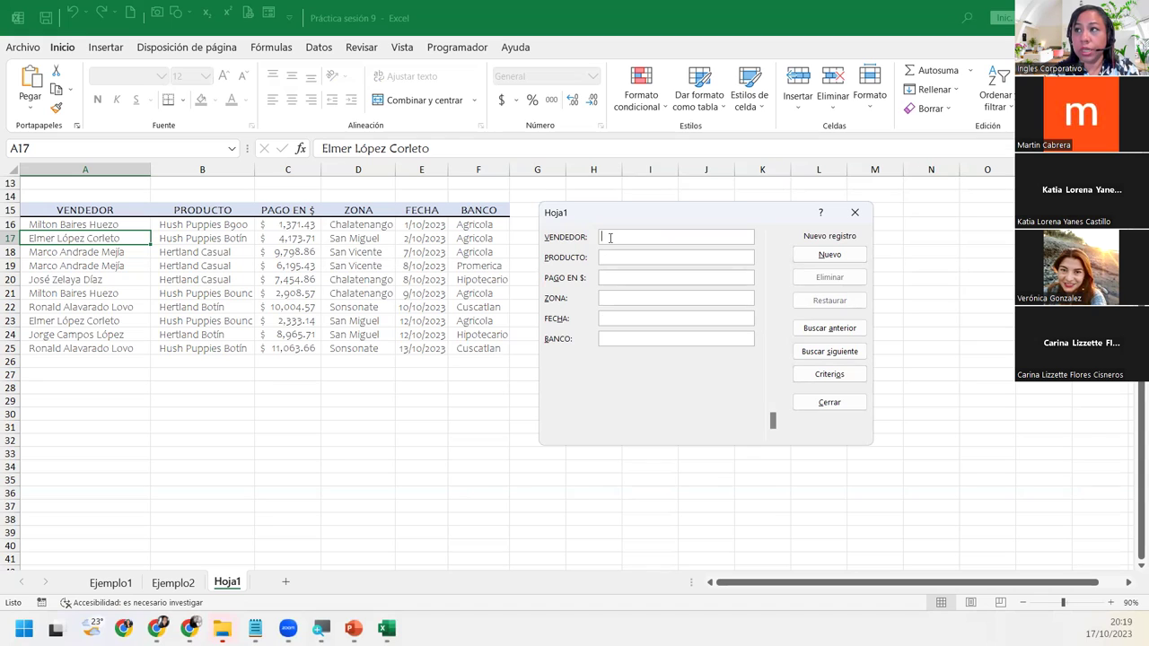
key(Escape)
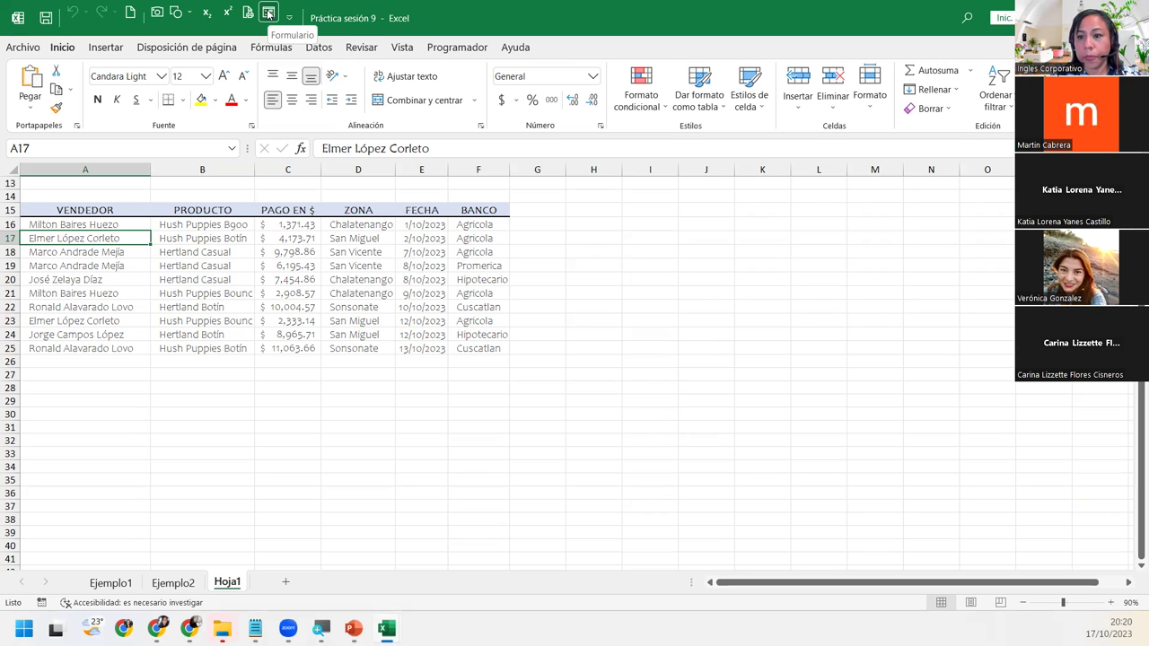
click(267, 12)
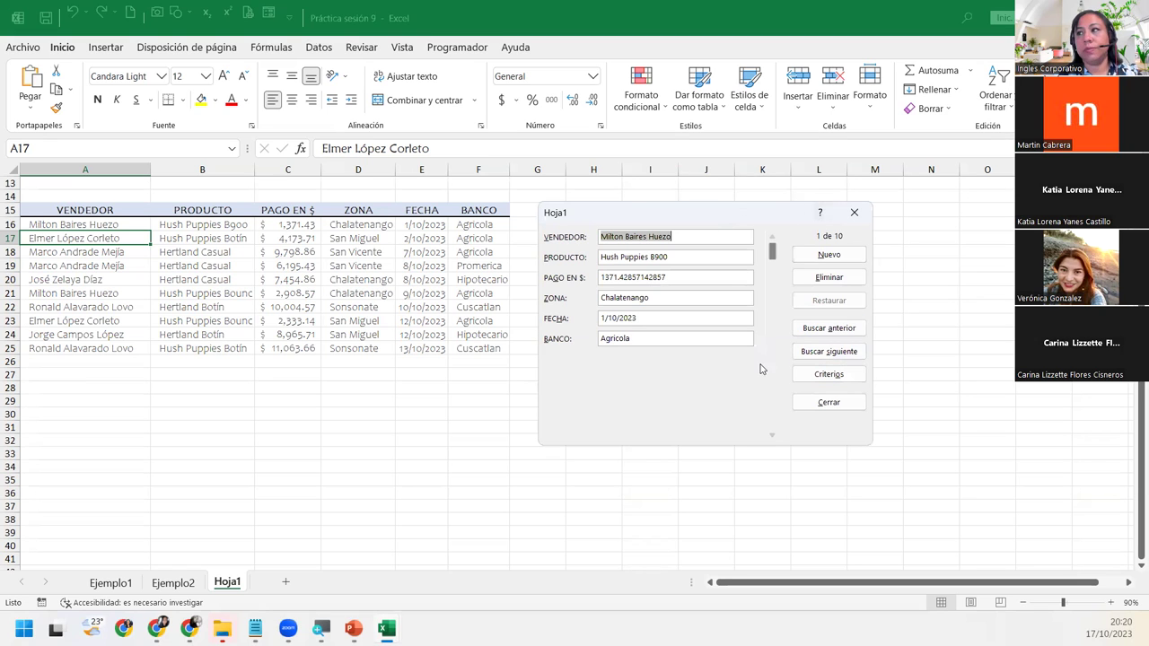
Step forward from record 1 past record 10 to an empty Nuevo registro
click(772, 438)
click(772, 438)
click(771, 439)
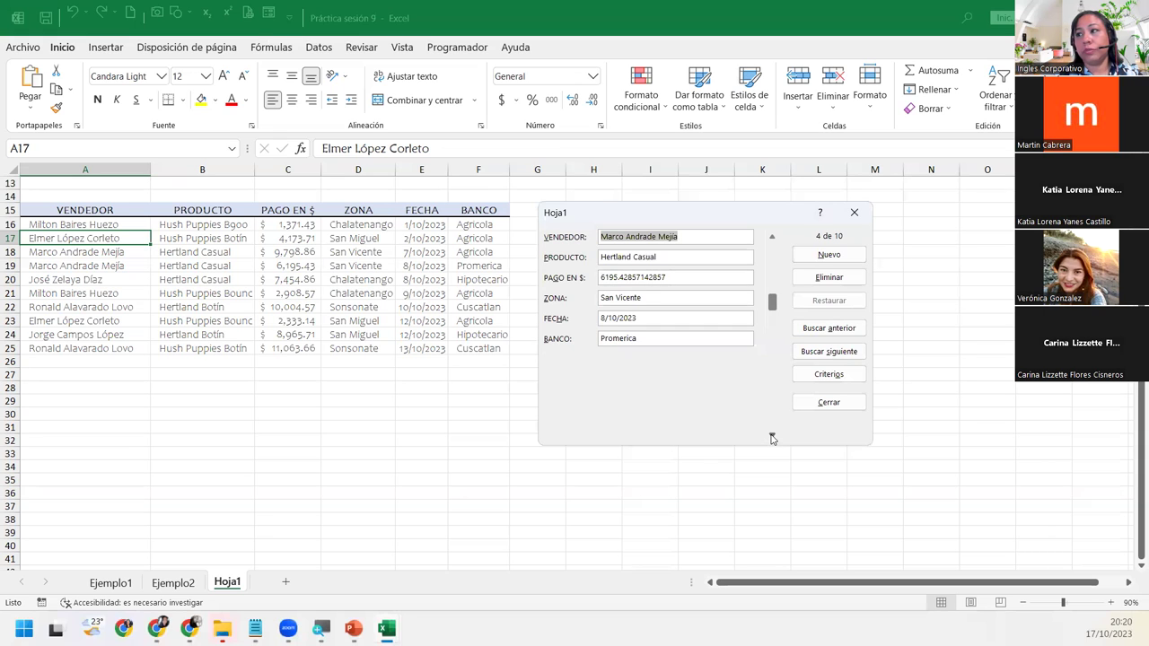
click(771, 438)
click(771, 438)
click(771, 439)
click(771, 438)
click(771, 438)
click(771, 438)
click(771, 438)
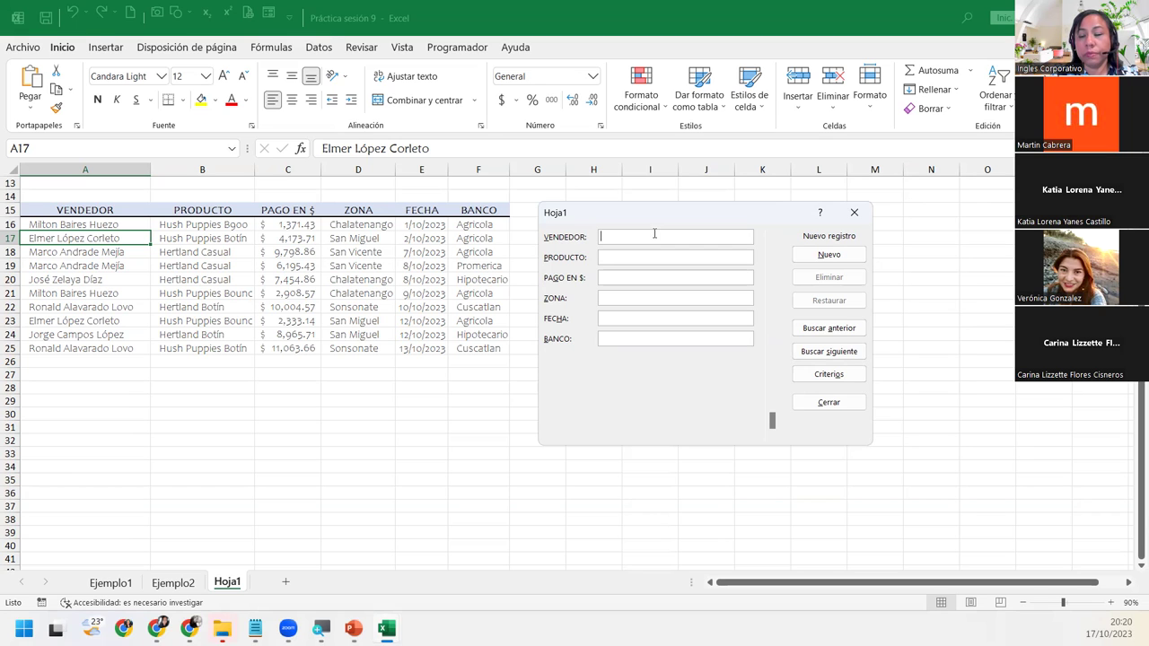
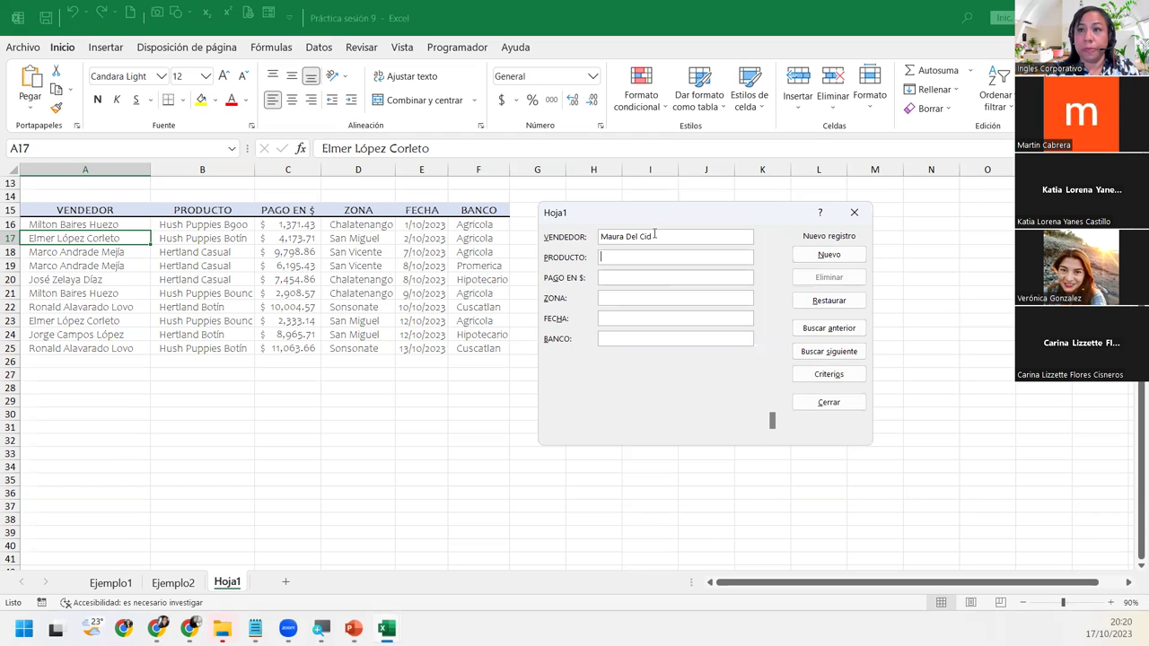
Fill the record: a salesperson's name, Hush Puppies B900, 5625, La Libertad, 17/10/2023, DaVivienda
key(Tab)
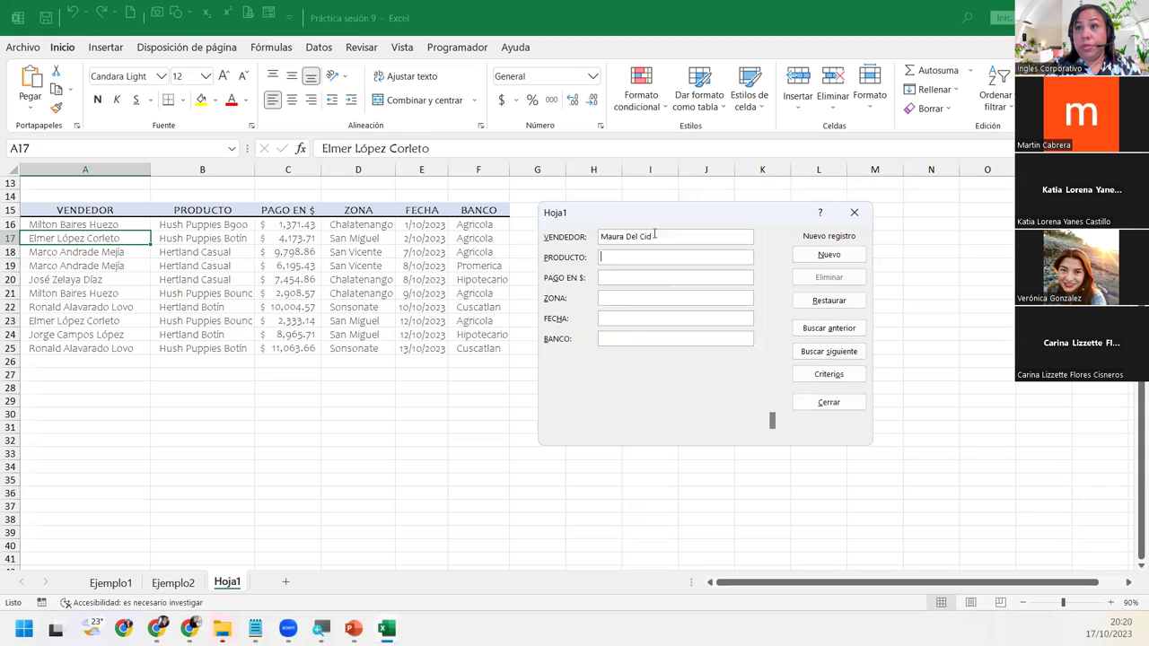
text(Hush Puppies B900)
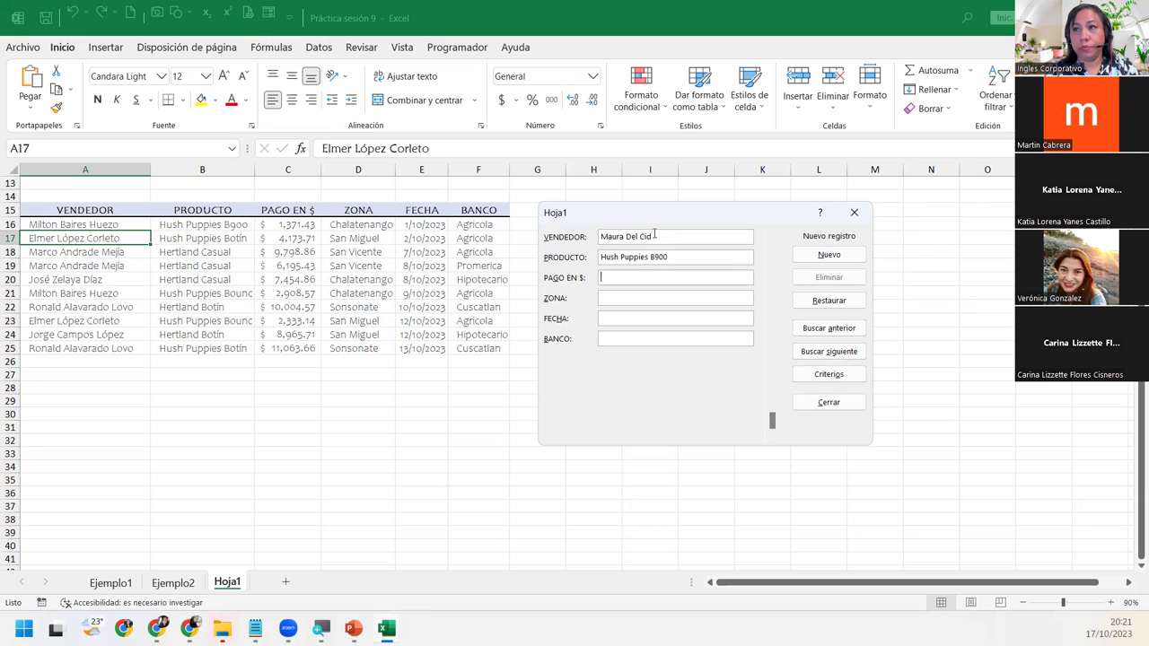
text(5625)
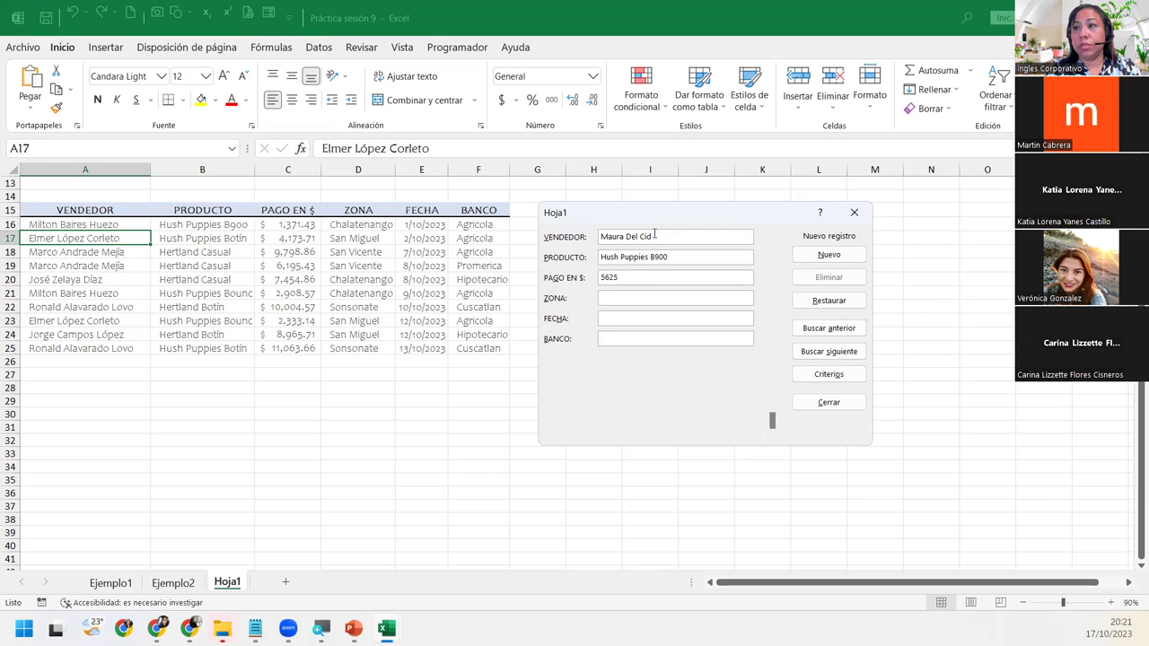
text(La Libertad)
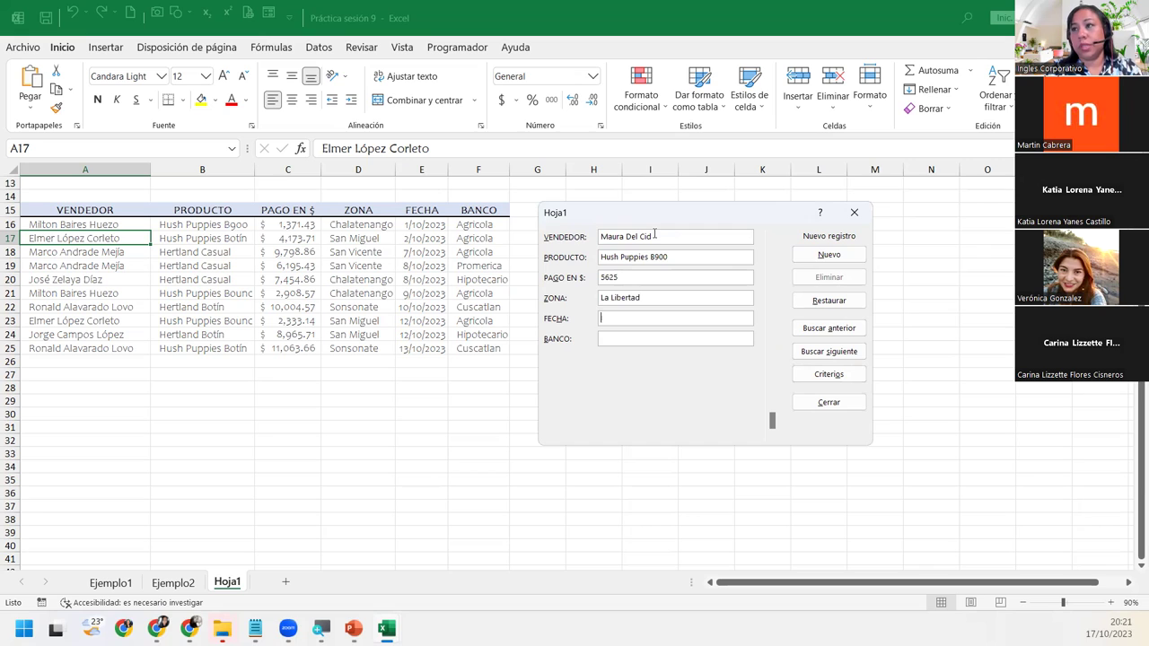
text(17/10/2023)
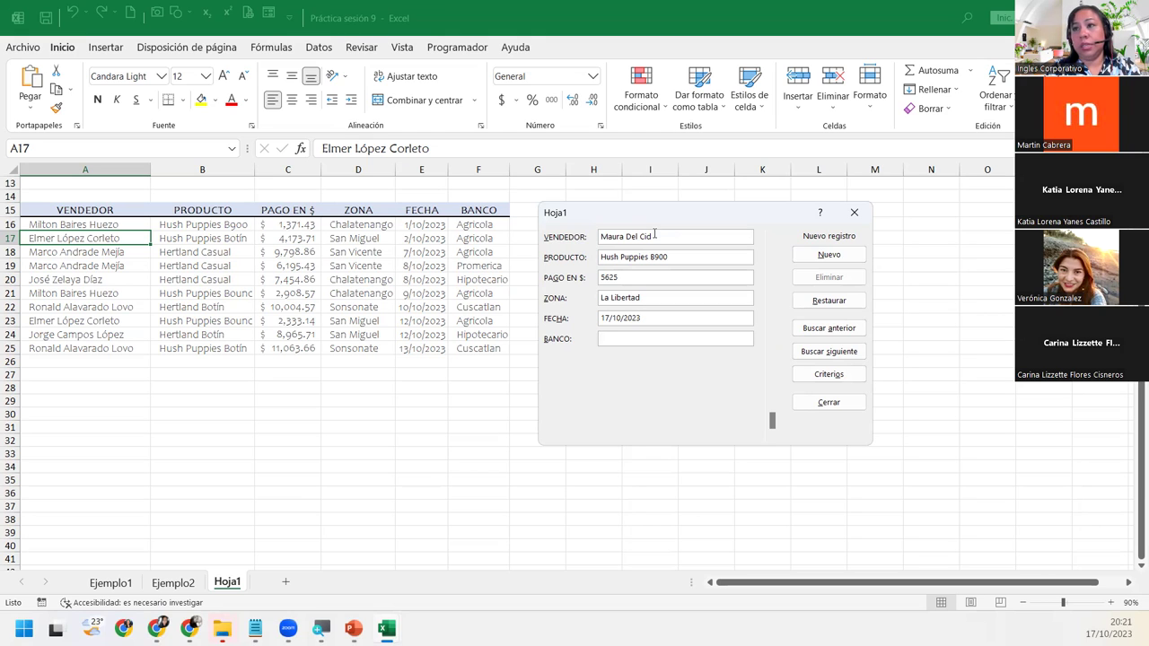
text(DaViviendo)
key(BackSpace)
text(a)
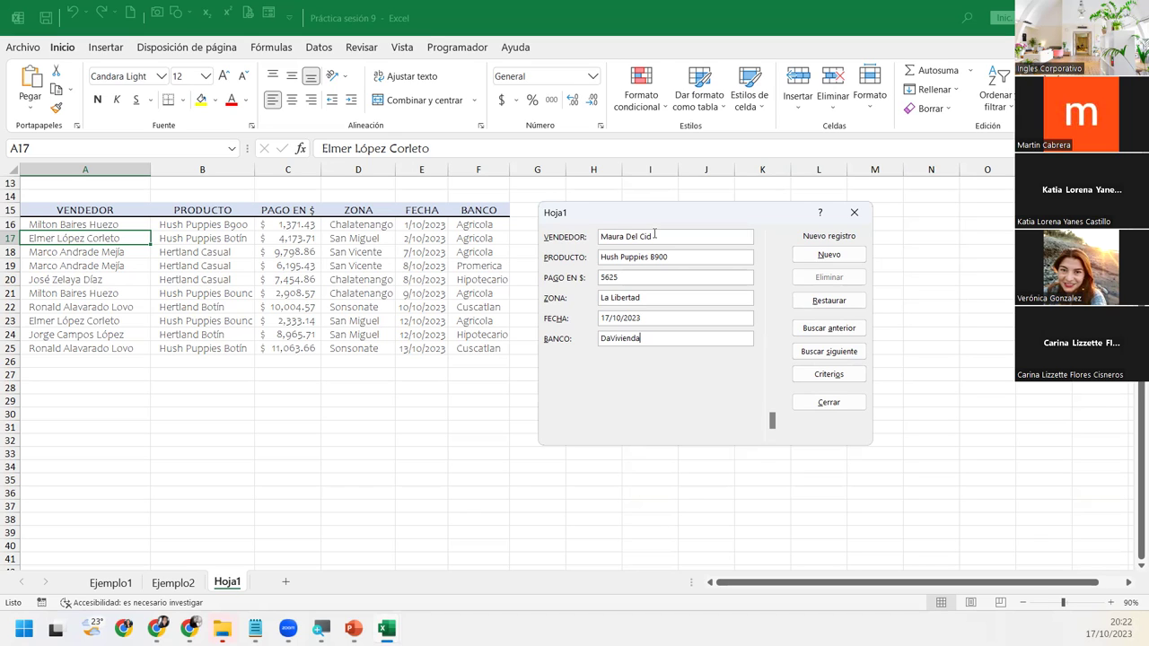
Commit the Hush Puppies B900 record as table row 26 and nudge the form right
click(843, 262)
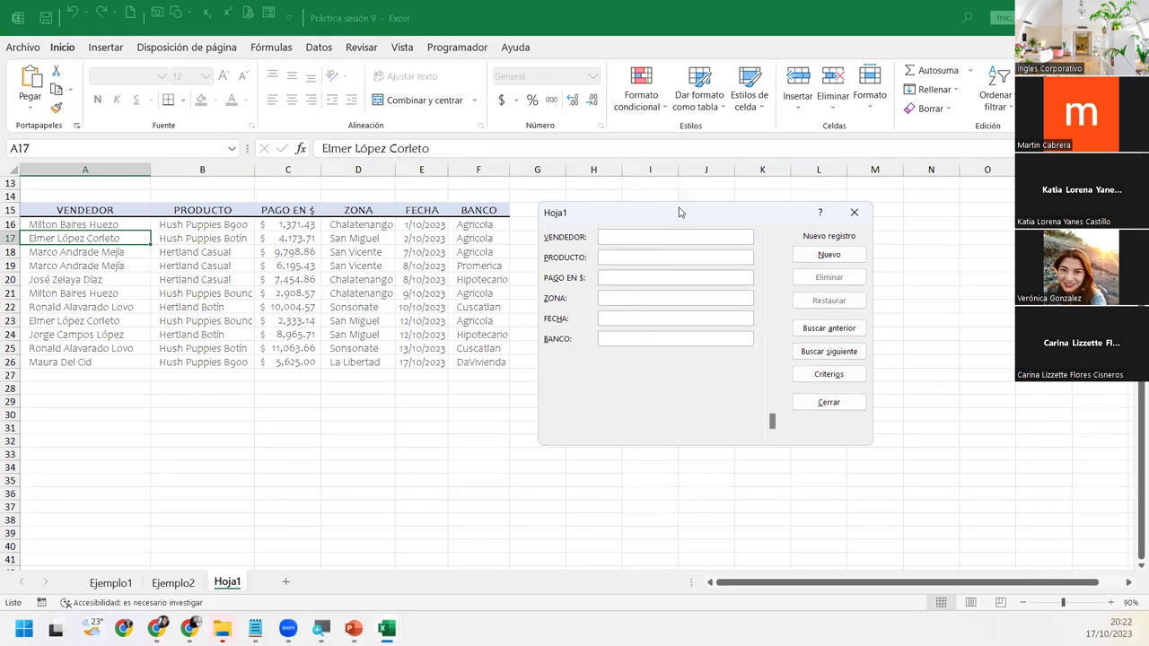
drag(677, 213, 684, 212)
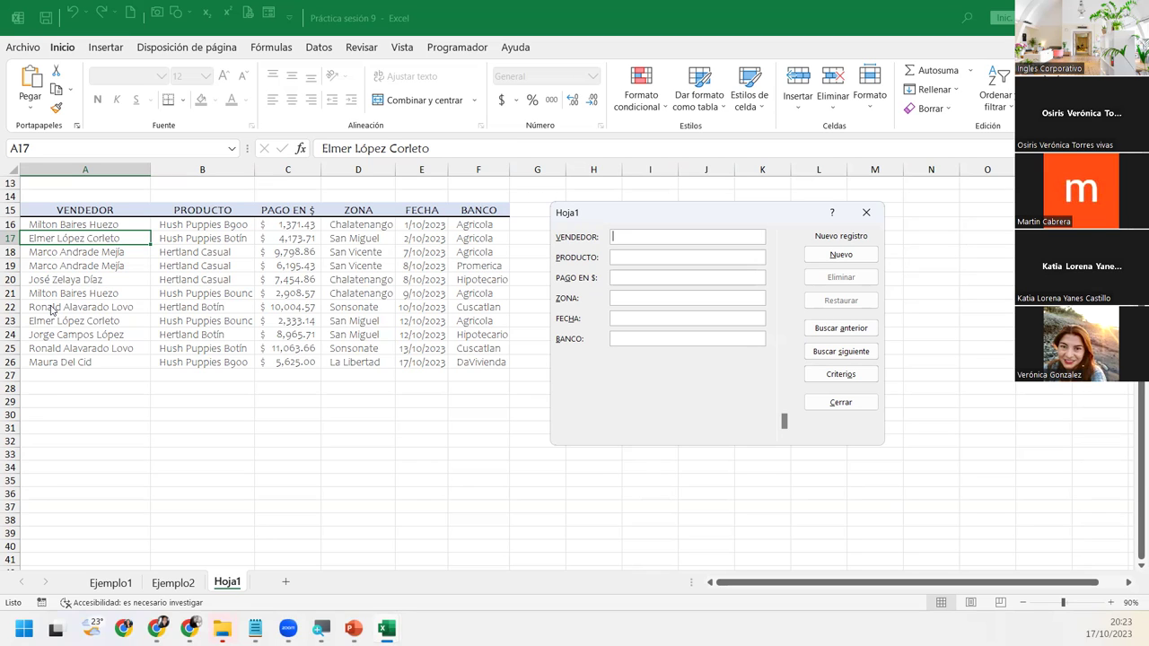
Add a salesperson's Hertland Casual, 15875, La Libertad, 17/10/2023, Cuscatlan record as row 27
key(Tab)
text(Hertland Casual)
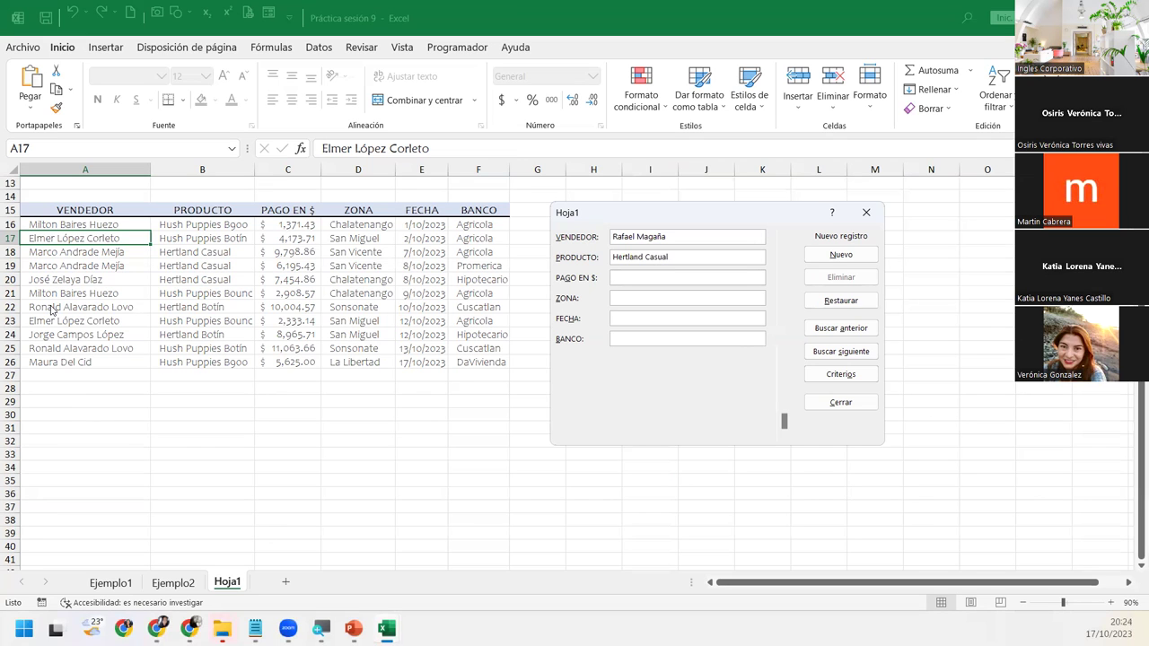
text(15875)
text(La Libertad)
text(1)
text(7/10/2023)
text(Cuscatlan)
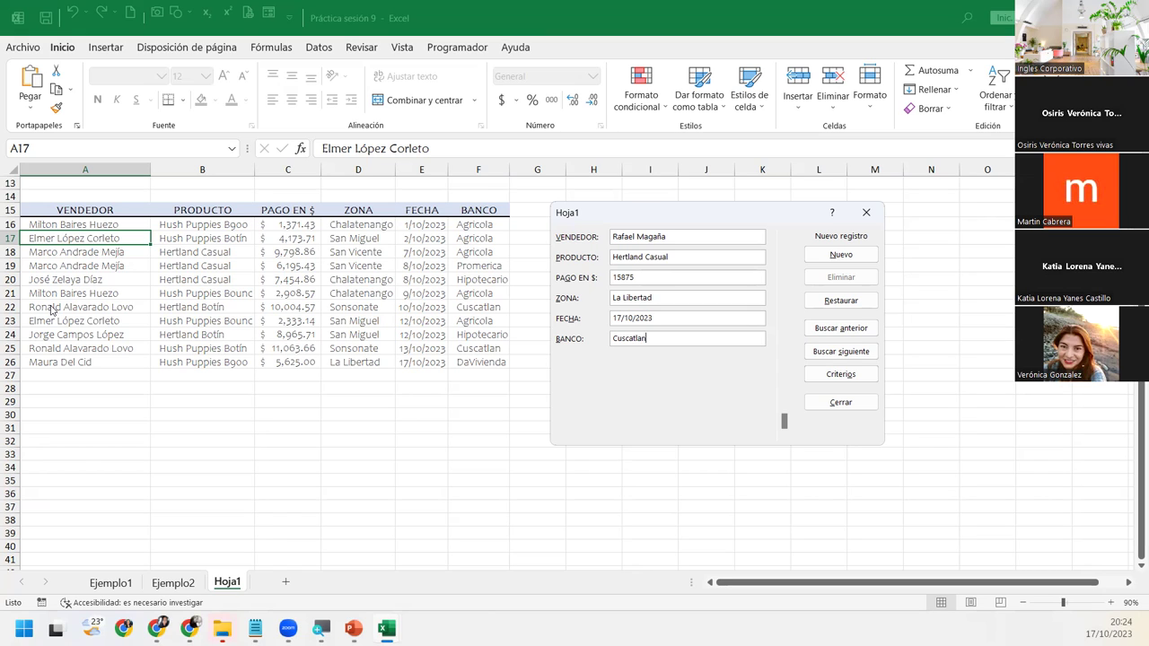
click(842, 254)
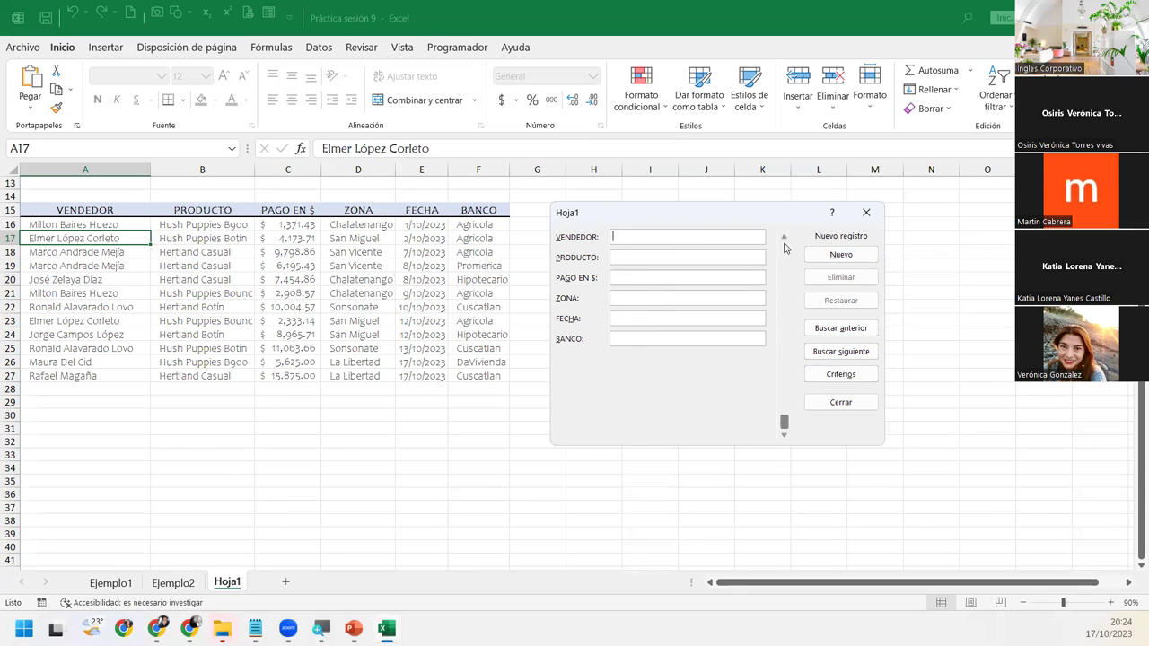
click(784, 238)
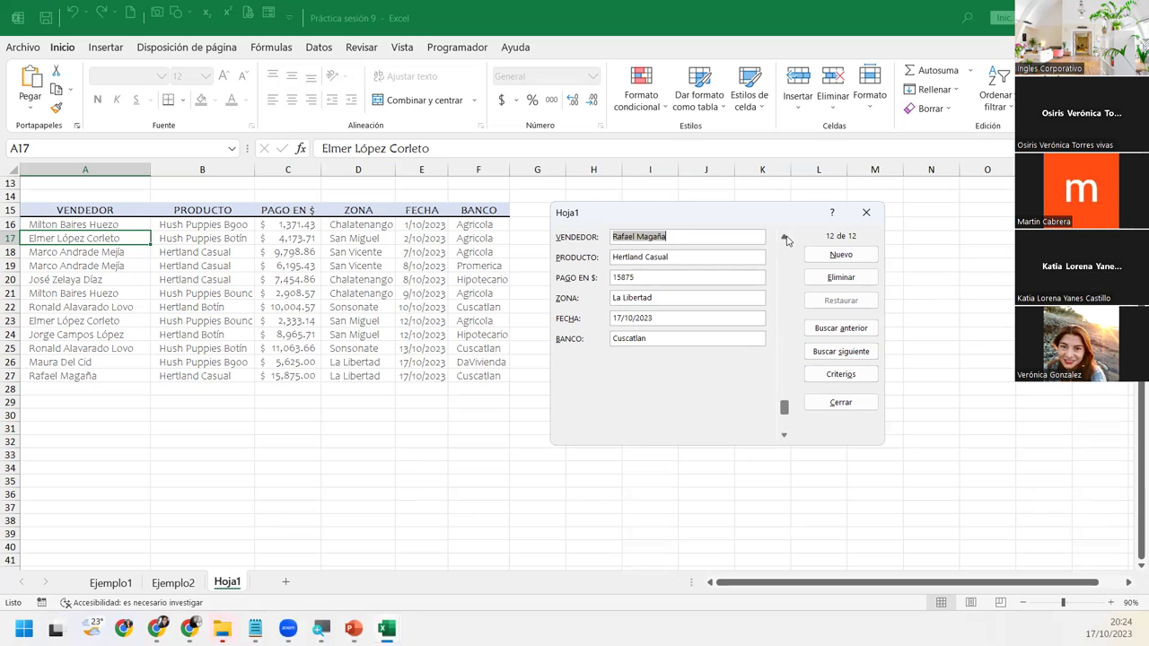
Go back to record 10, type San Miguel over its ZONA, and advance to record 11
click(784, 238)
click(784, 238)
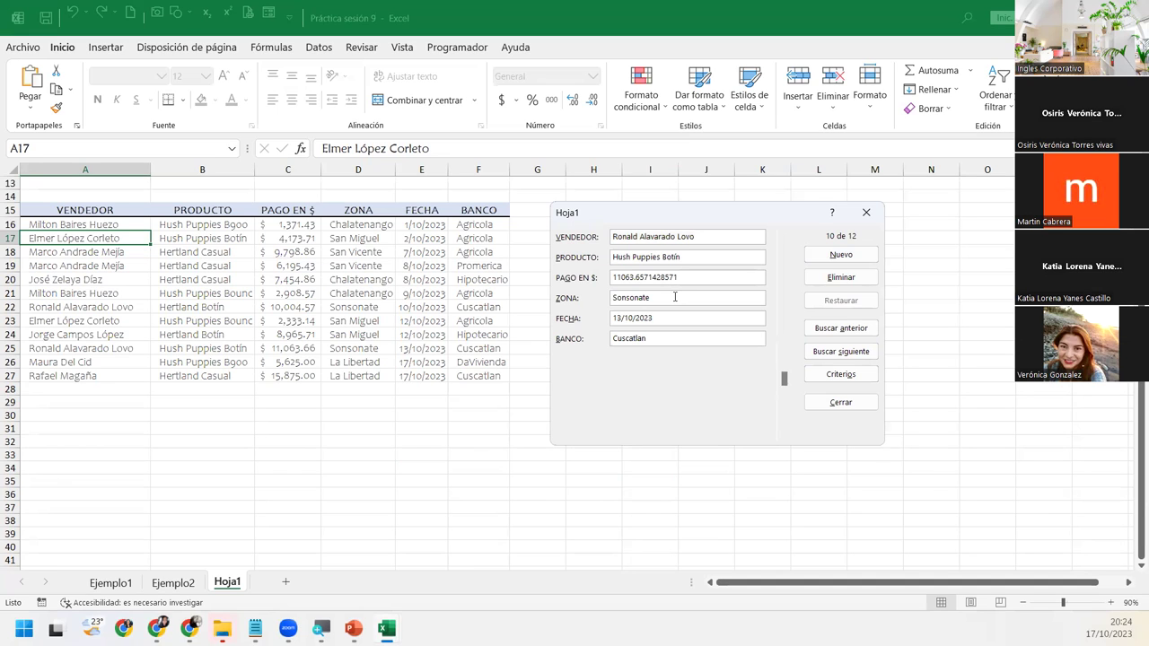
double_click(675, 297)
text(San Miguel)
key(Return)
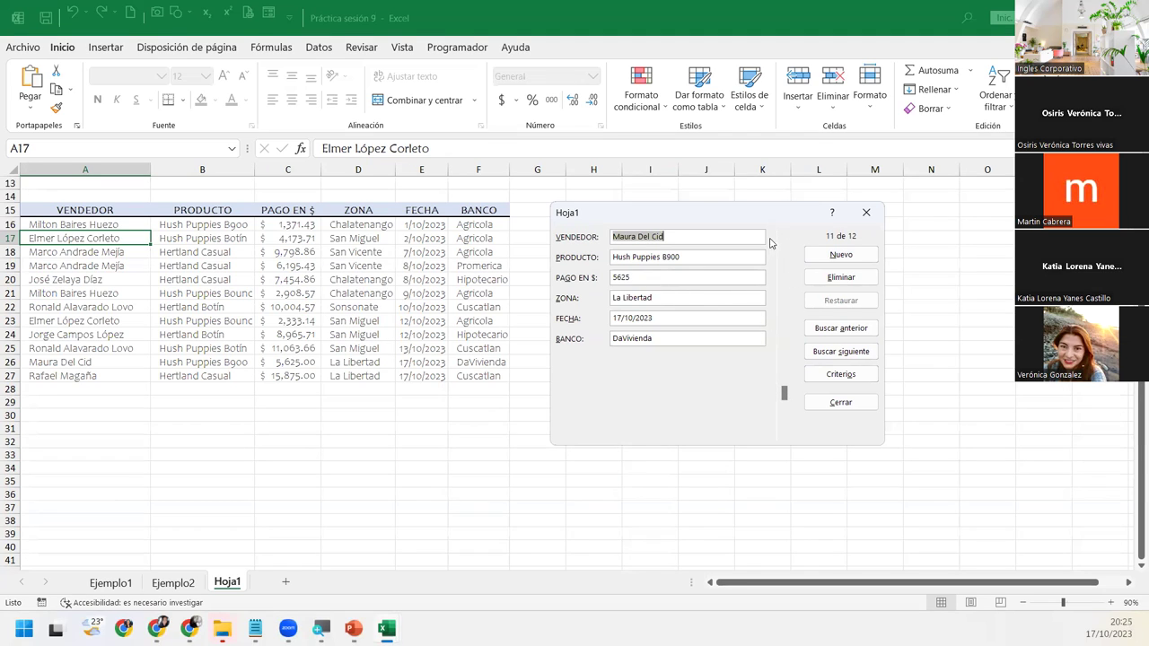
Go to record 7 and save its ZONA change from Sonsonate to Santa Ana
click(784, 285)
click(784, 436)
click(783, 436)
click(784, 436)
click(784, 437)
click(784, 436)
click(784, 437)
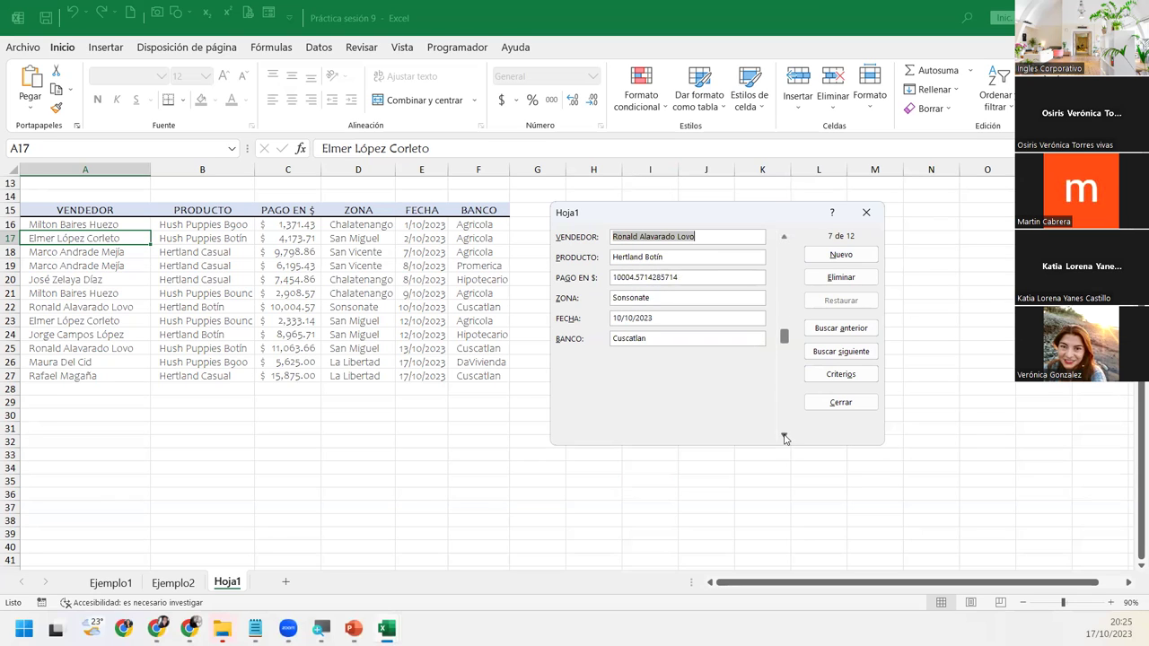
click(661, 296)
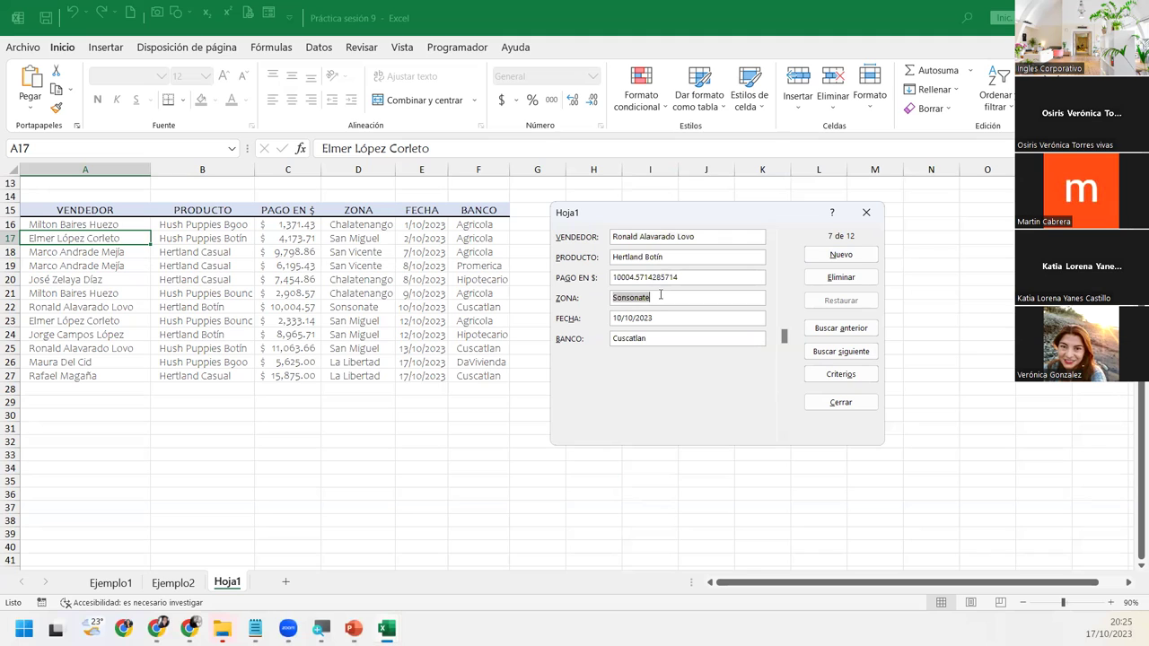
text(Santa Ana)
click(718, 317)
key(Return)
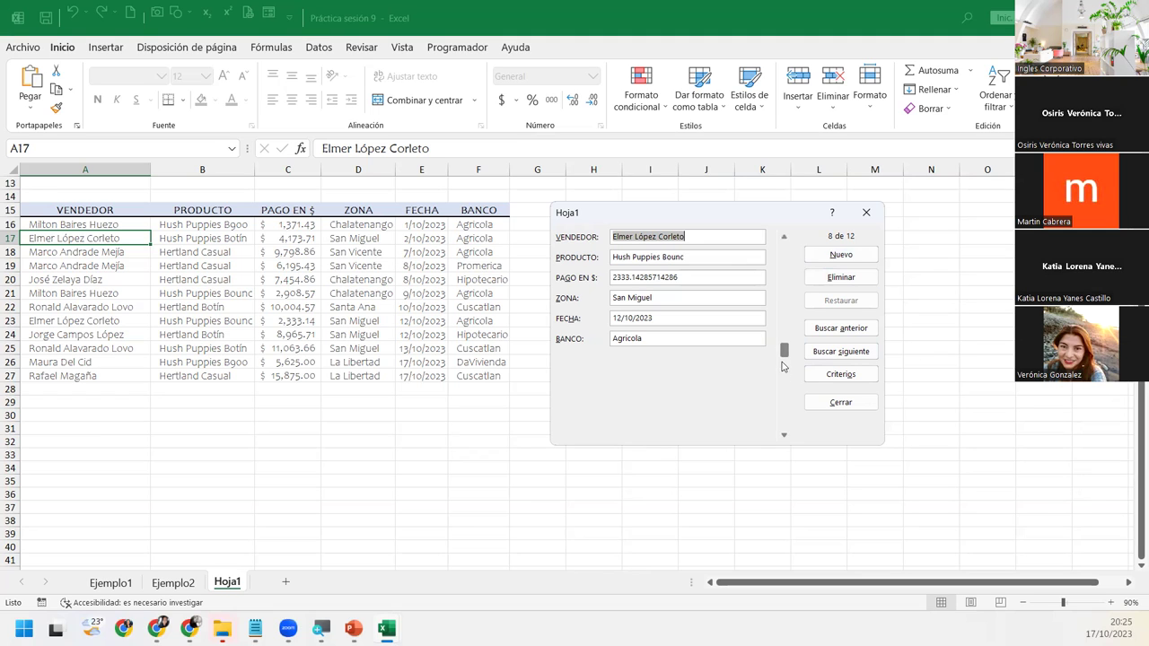
click(786, 437)
click(785, 437)
click(785, 437)
click(785, 437)
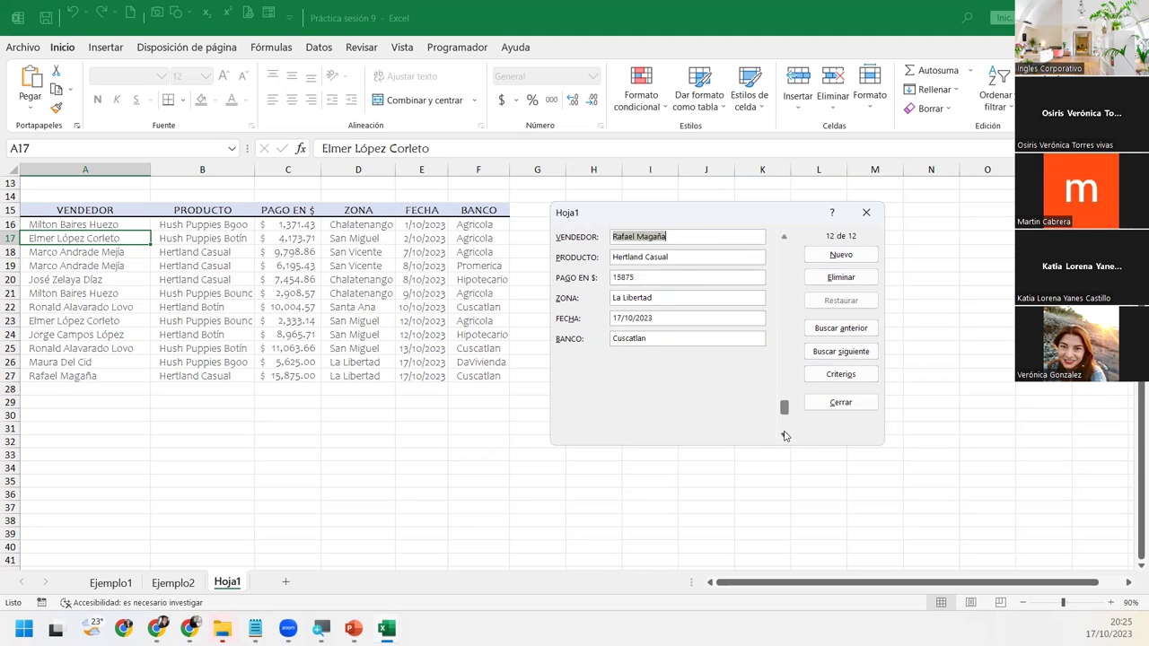
click(786, 437)
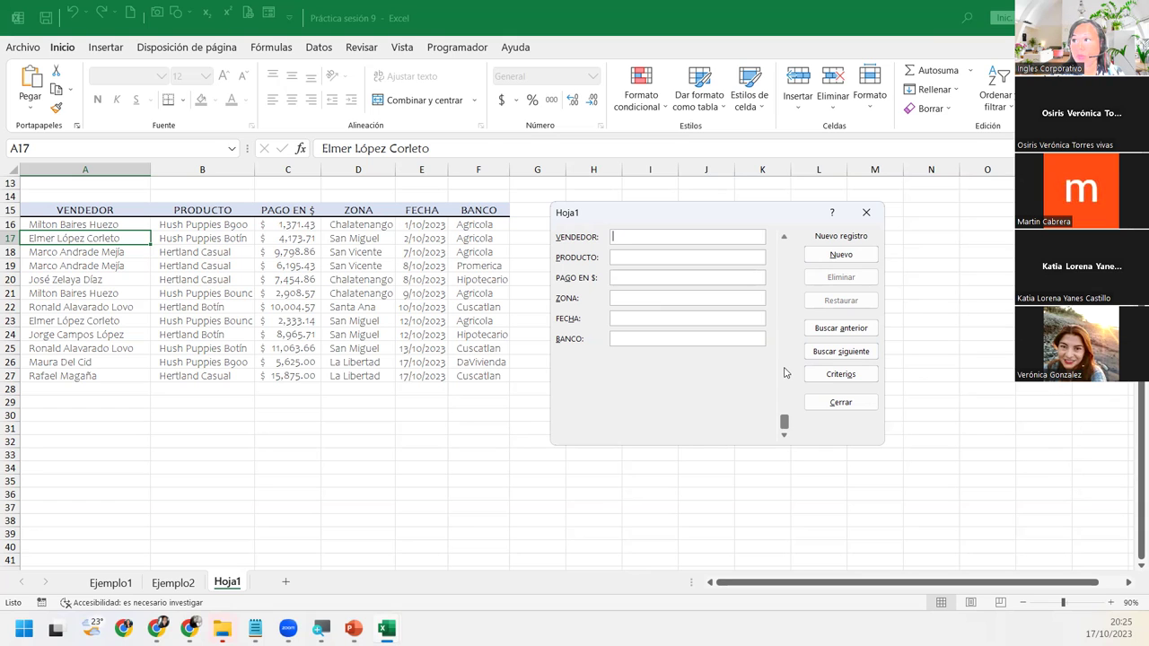
click(866, 212)
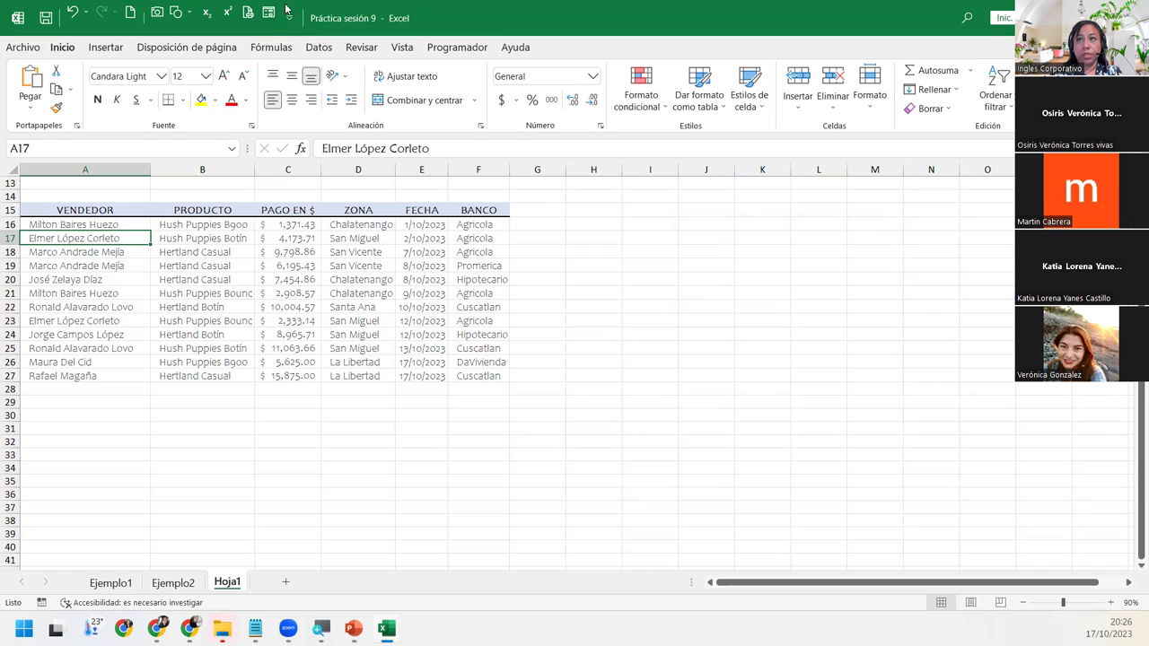
In Quick Access Toolbar options, list Todos los comandos and select Formulario in both lists
click(291, 18)
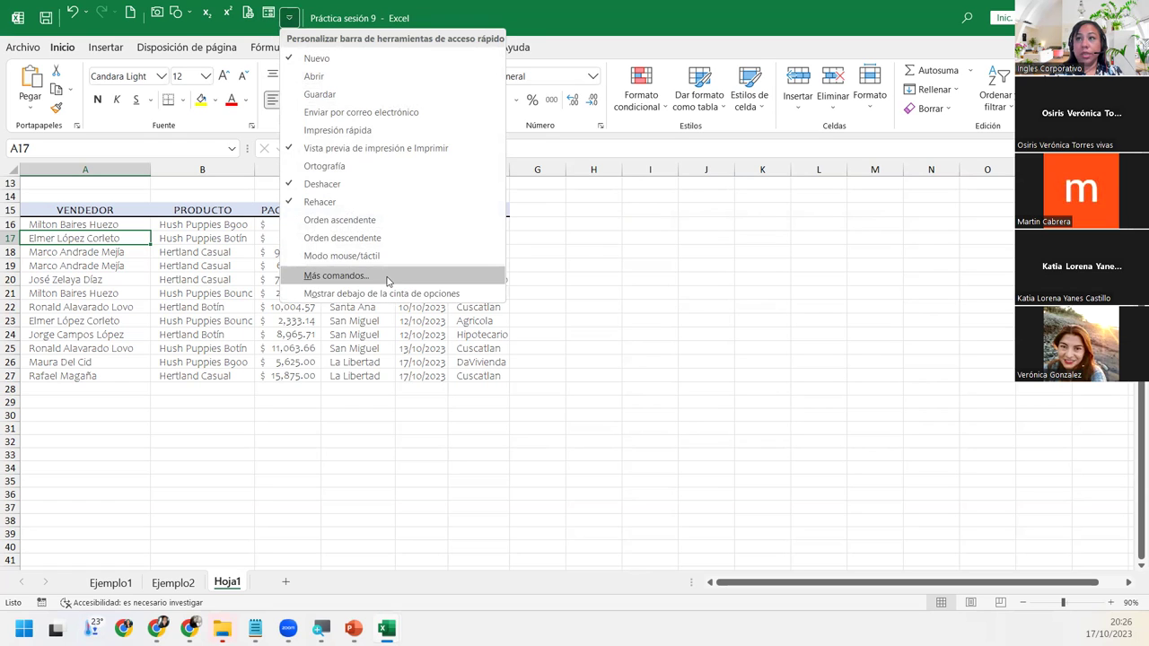
click(388, 278)
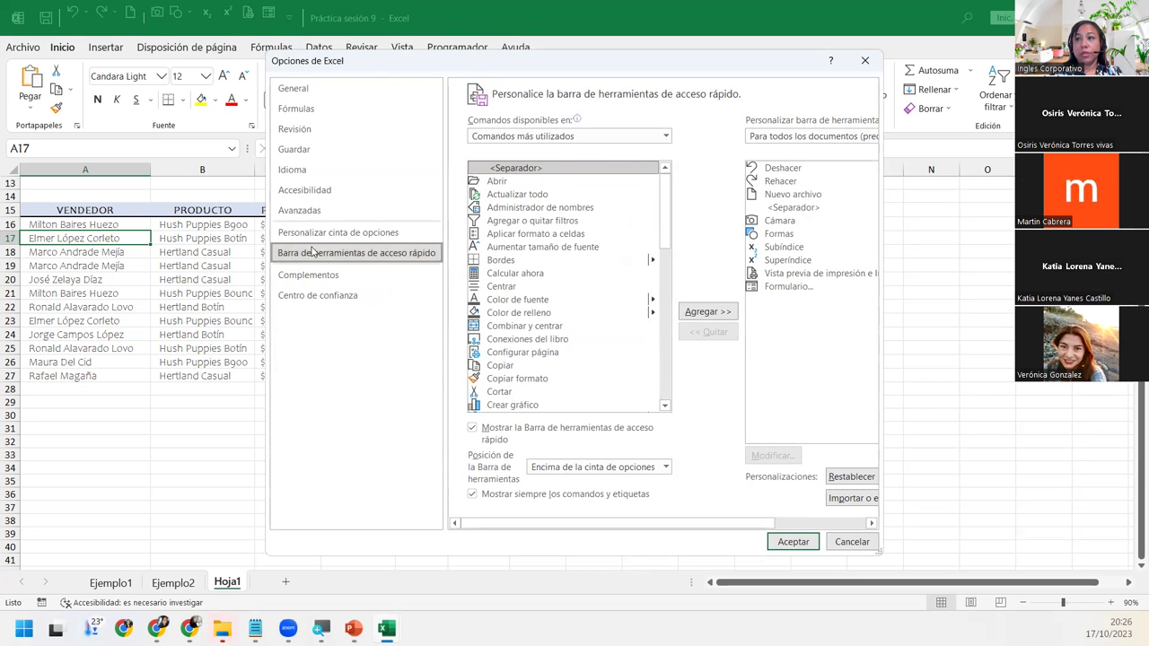
click(557, 136)
click(517, 187)
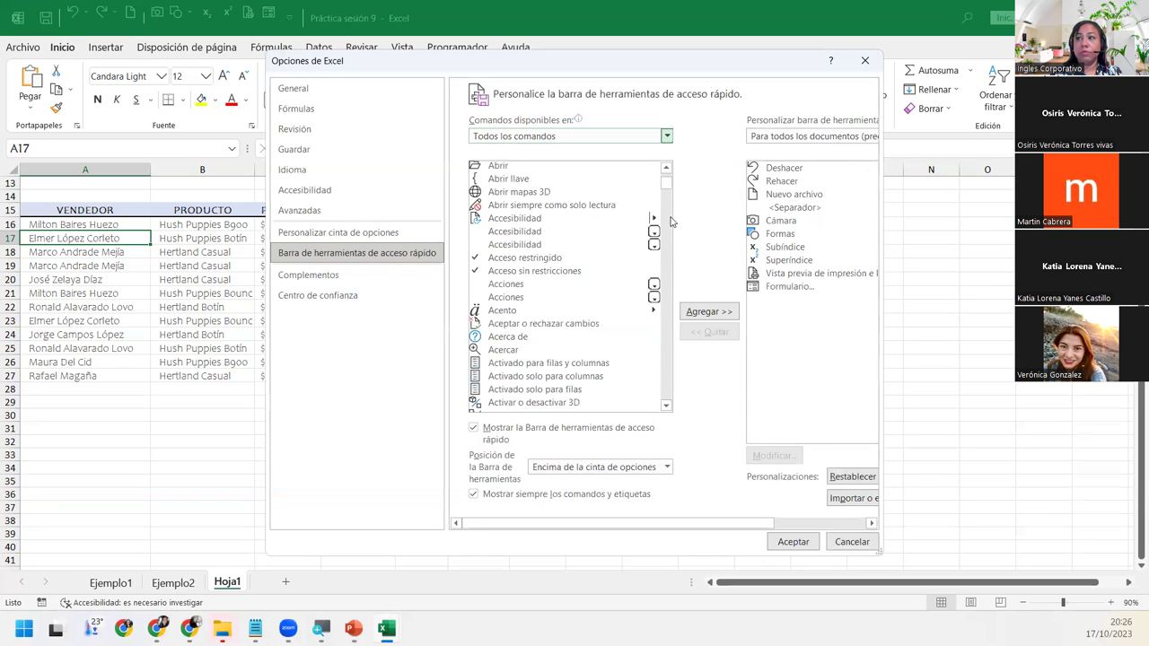
drag(667, 180, 667, 286)
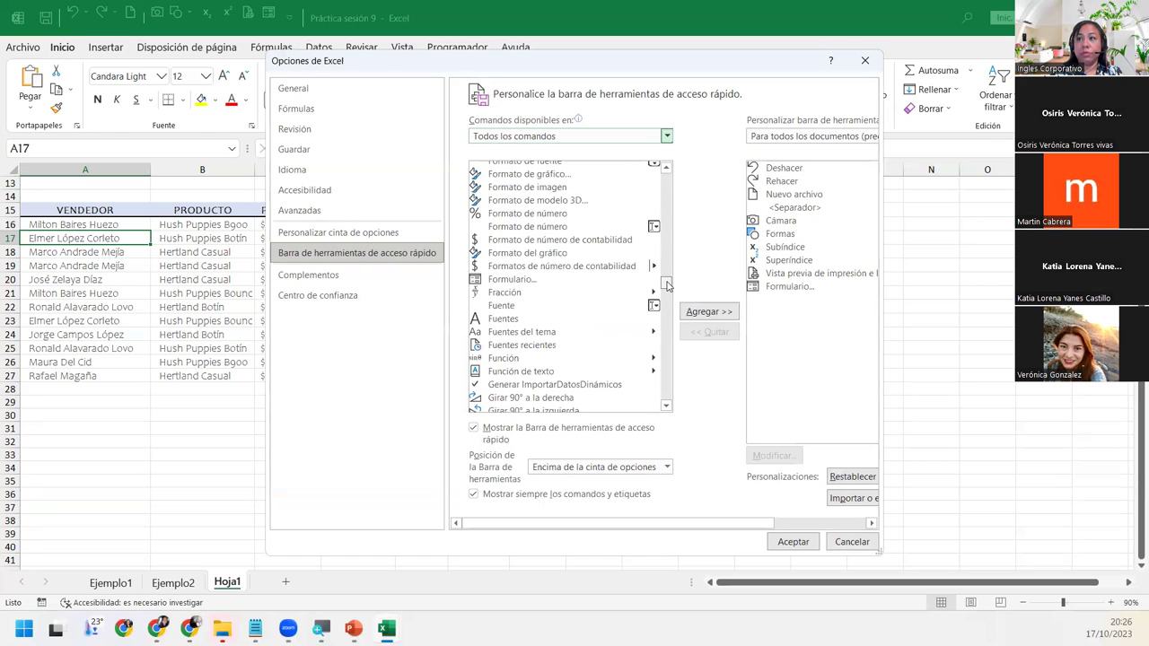
click(492, 281)
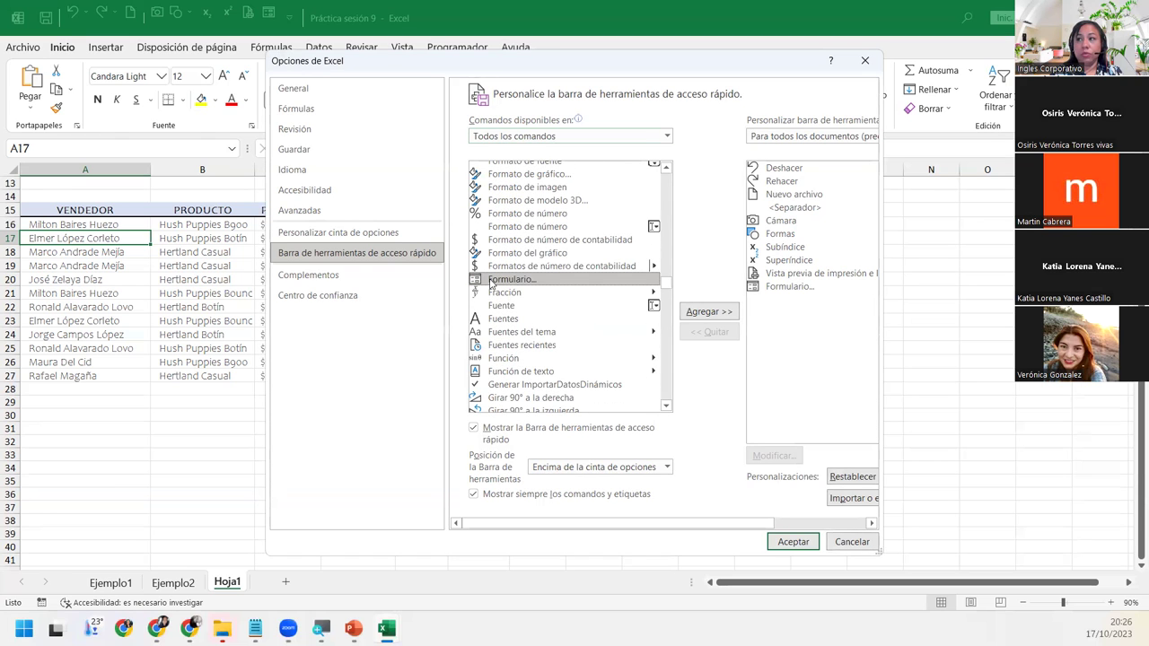
click(816, 288)
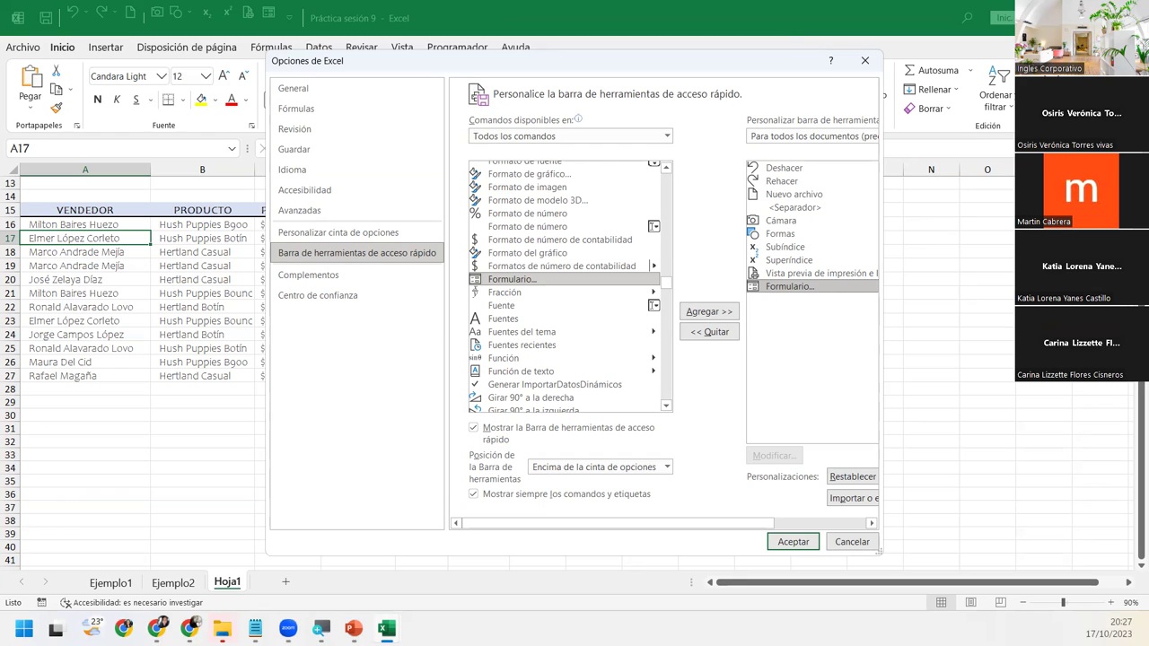
Close Excel Options, view the sales records in the Formulario form, then select cell A16
click(866, 61)
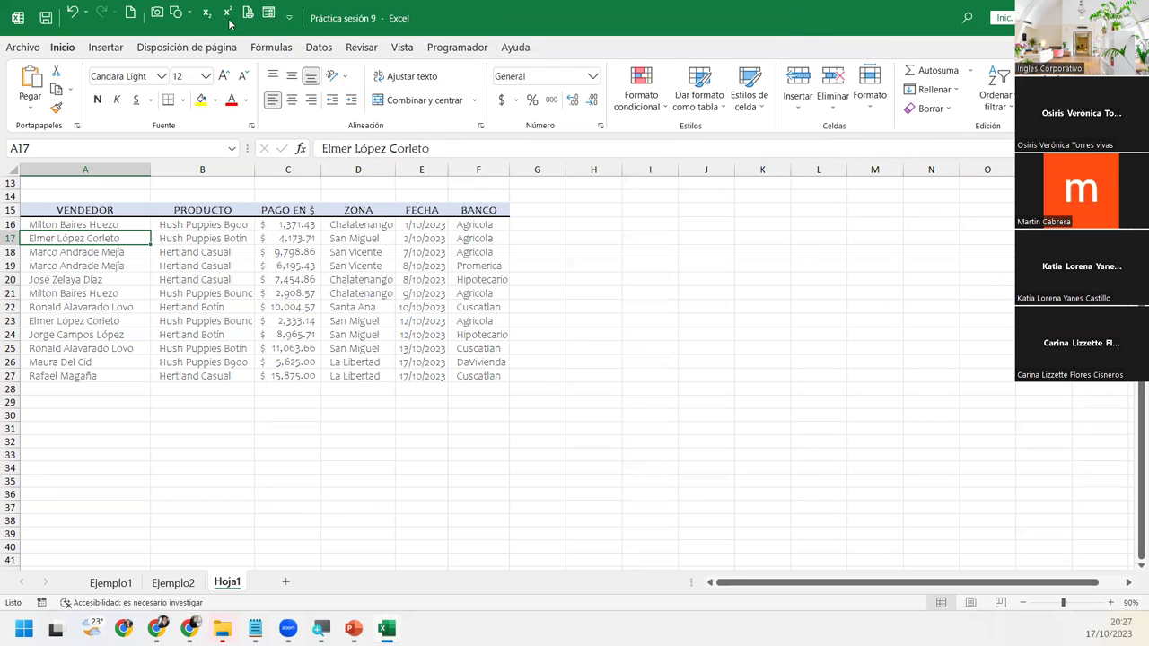
click(271, 11)
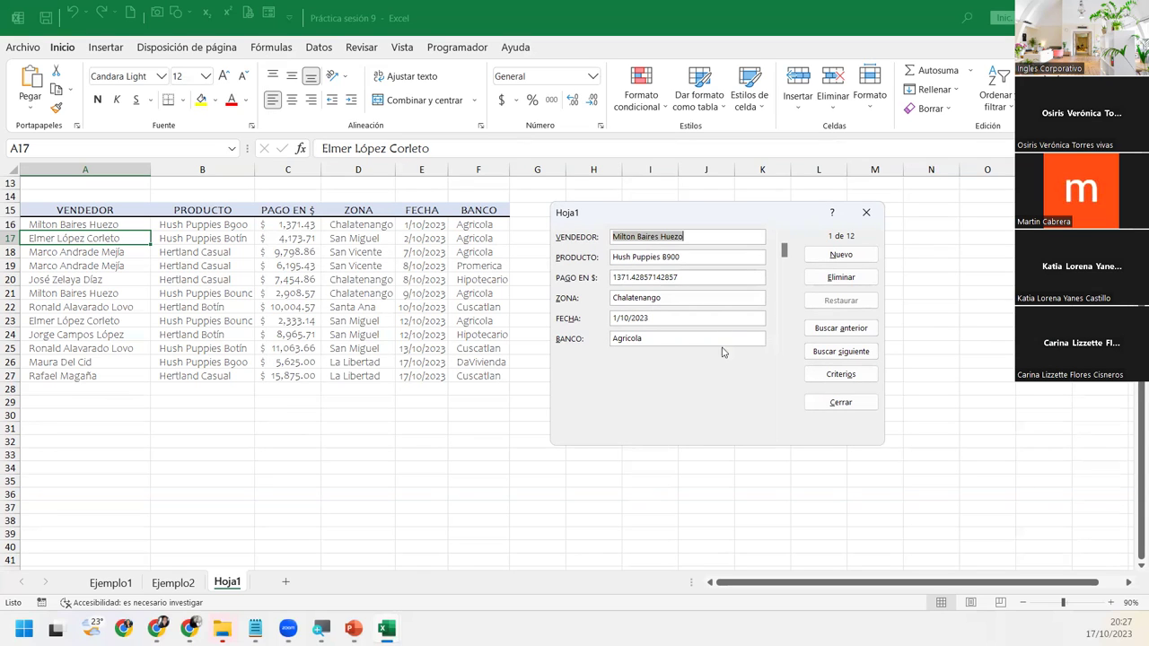
click(866, 212)
click(93, 226)
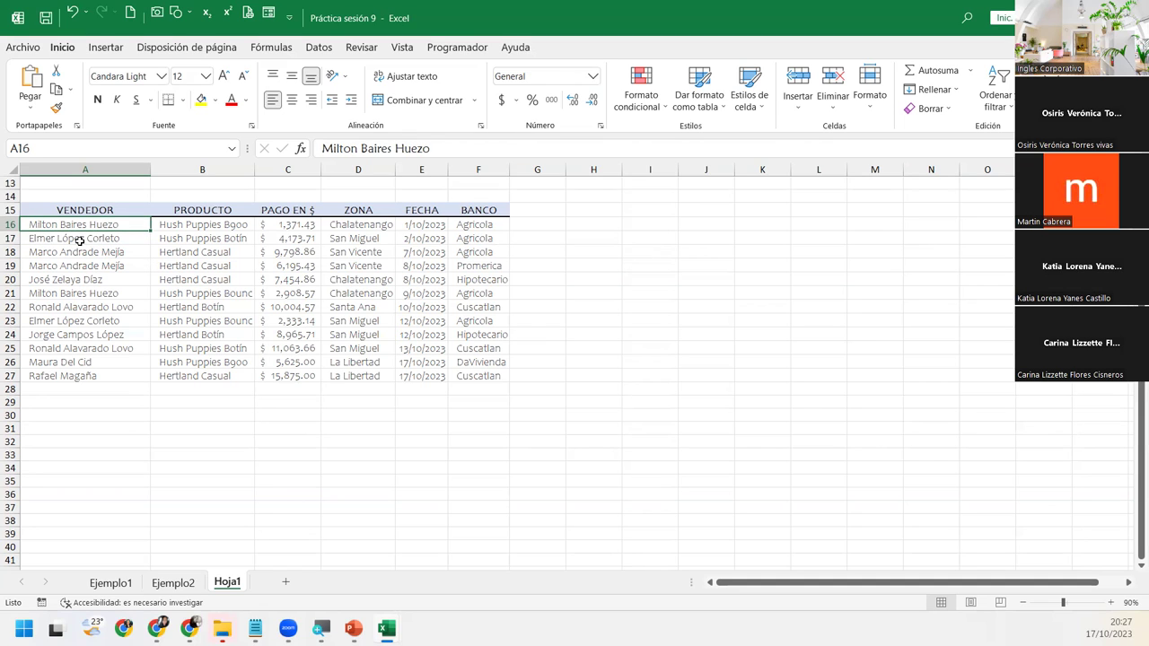
click(86, 210)
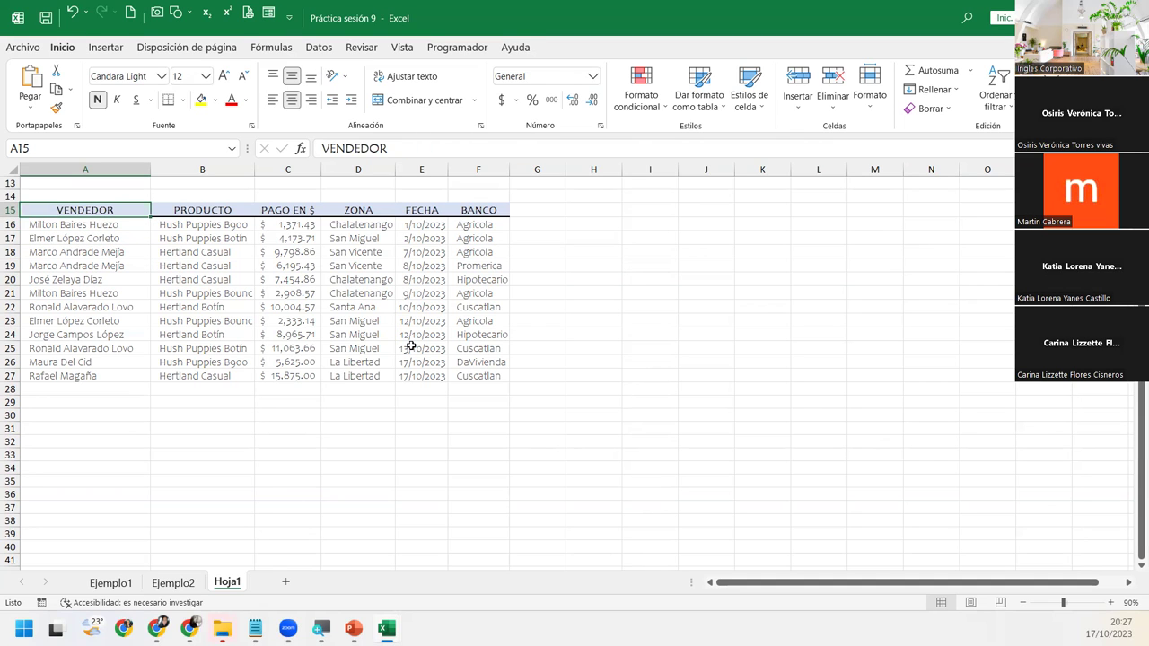
click(482, 364)
click(82, 213)
drag(61, 362, 340, 365)
drag(489, 362, 517, 377)
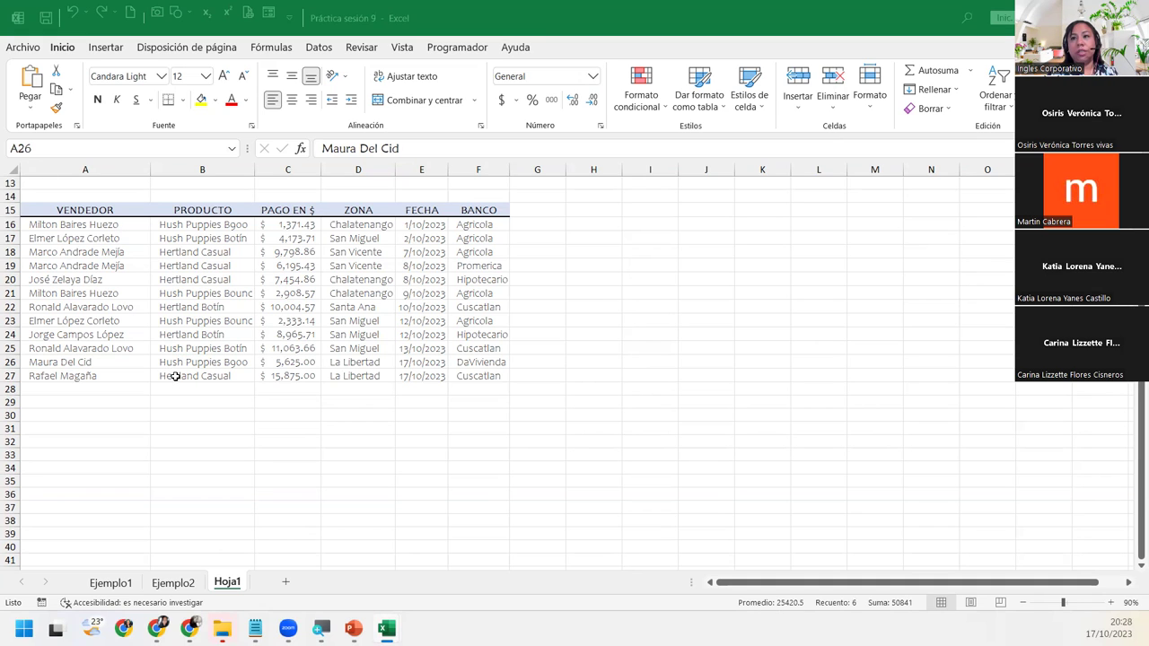
click(304, 376)
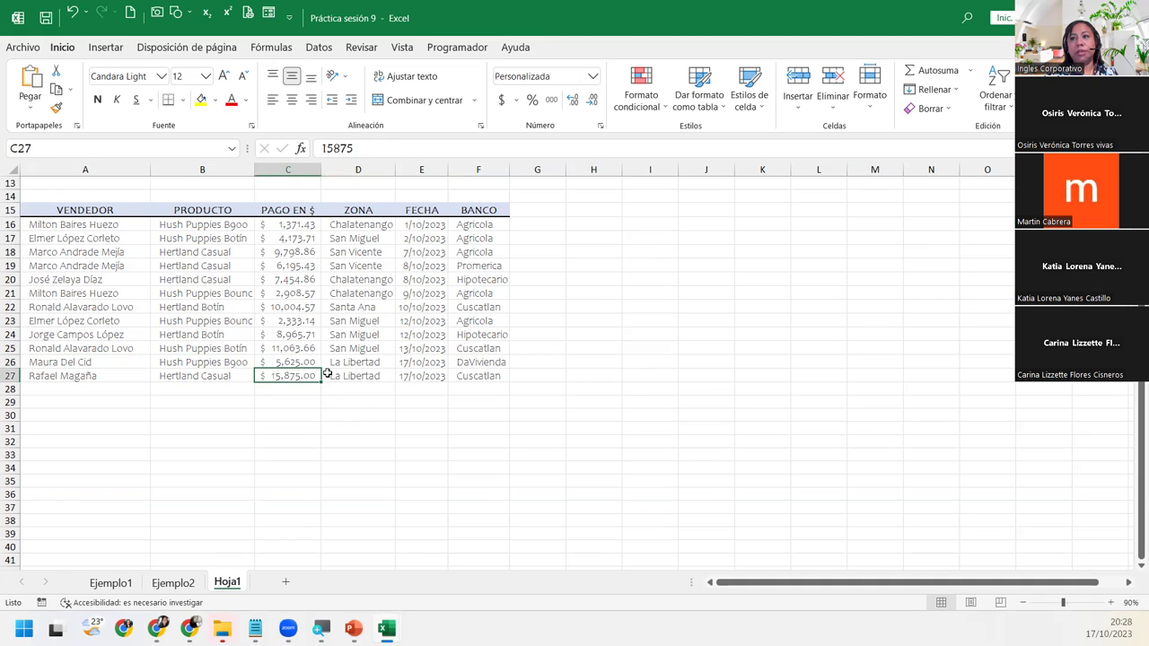
click(352, 375)
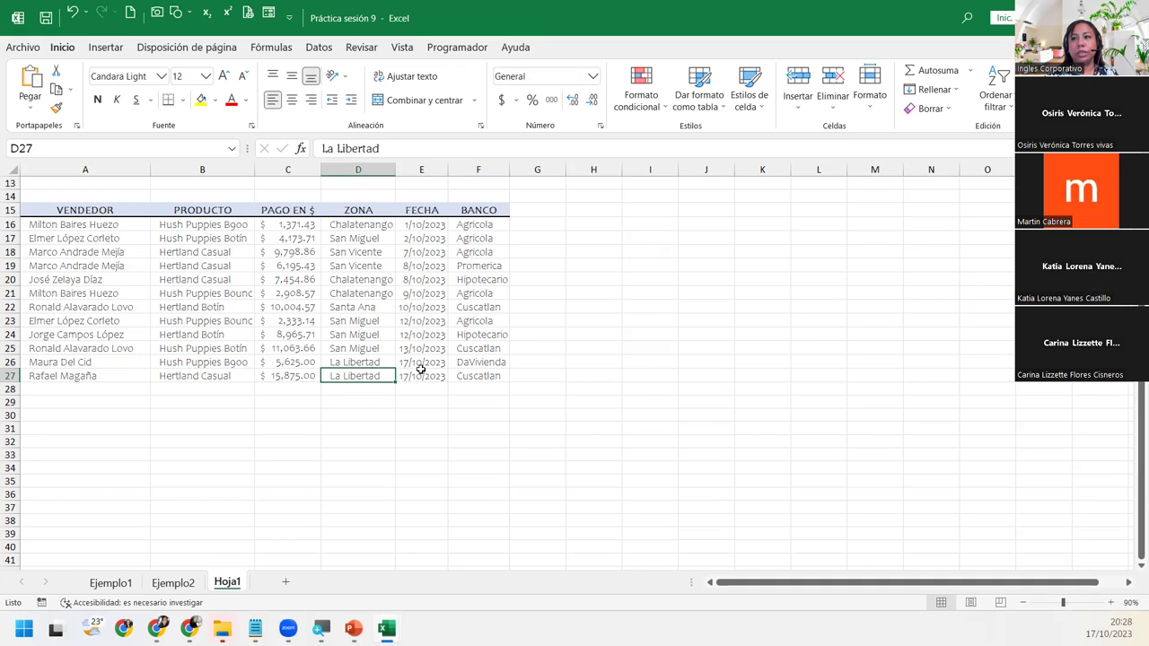
click(494, 381)
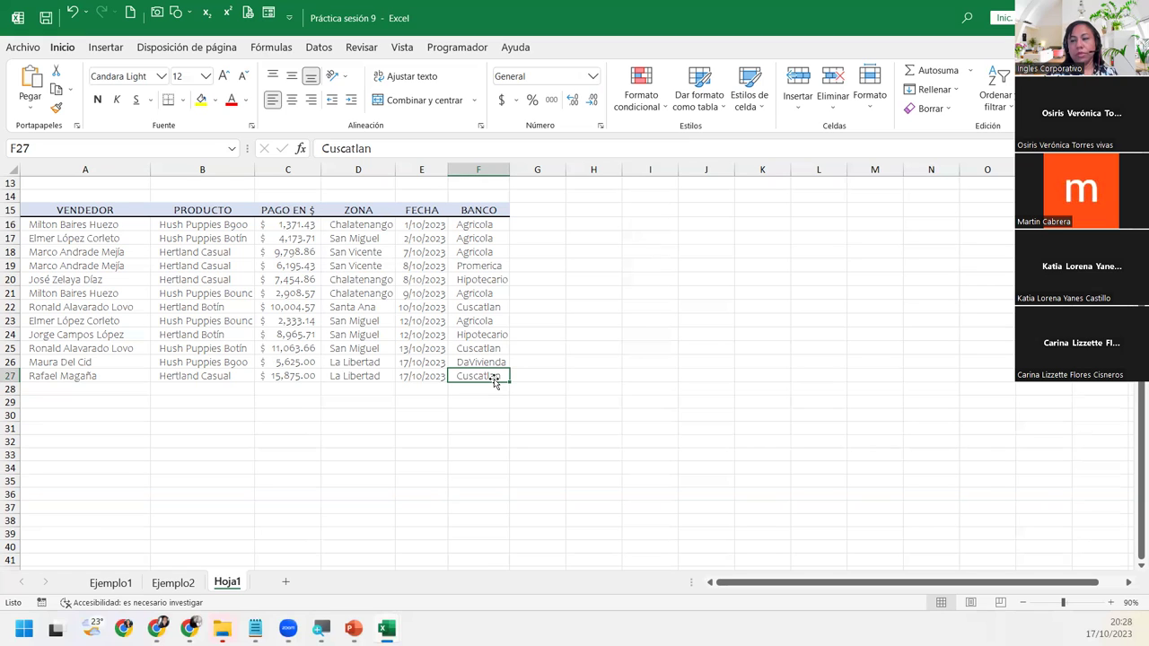
click(11, 362)
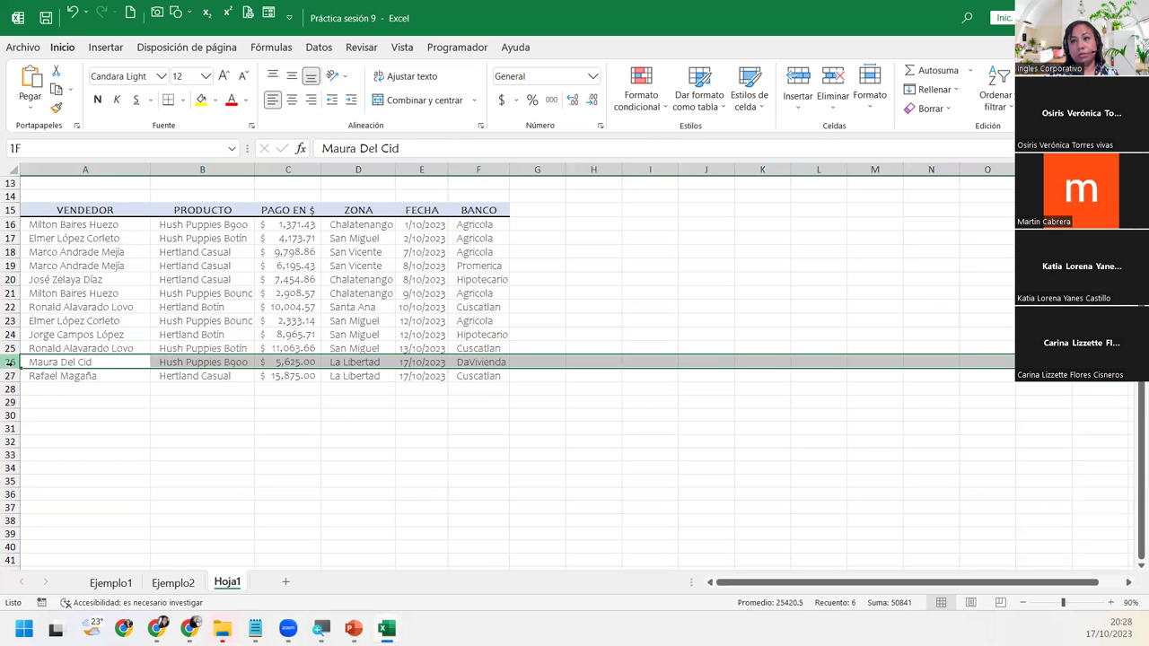
click(175, 348)
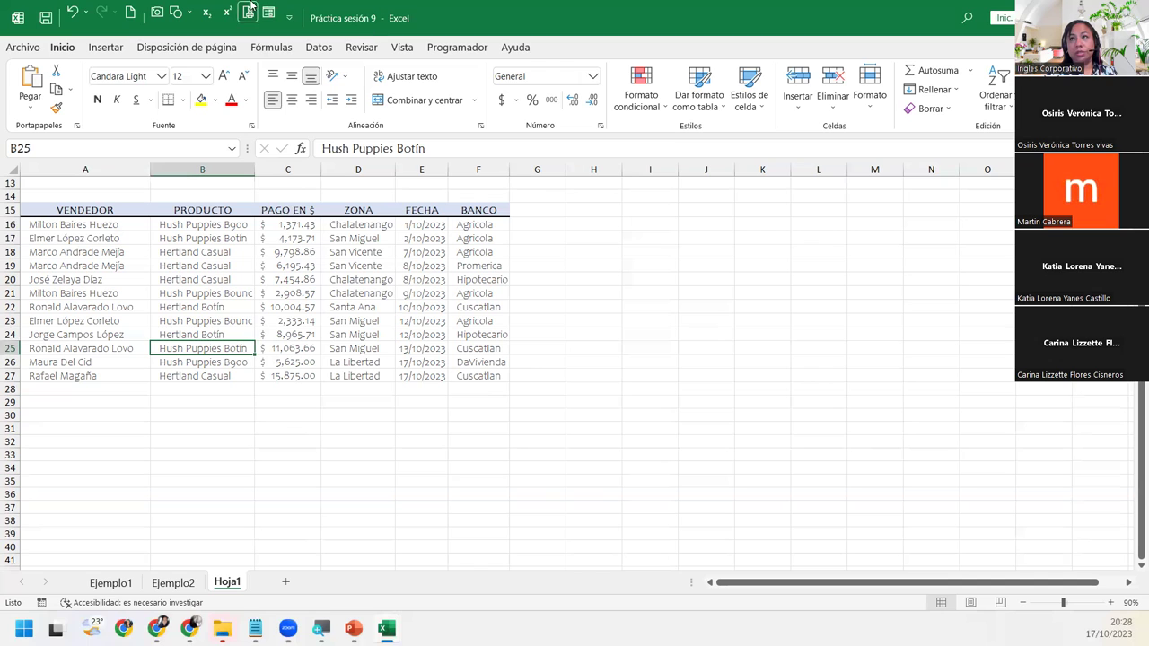
click(272, 12)
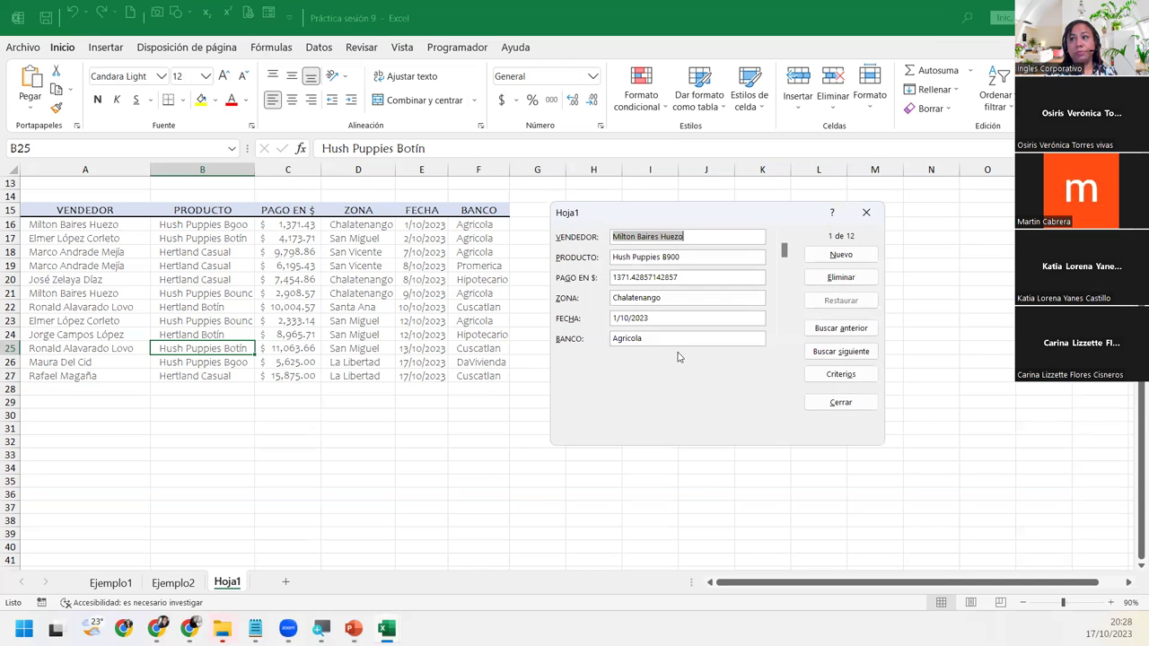
click(786, 430)
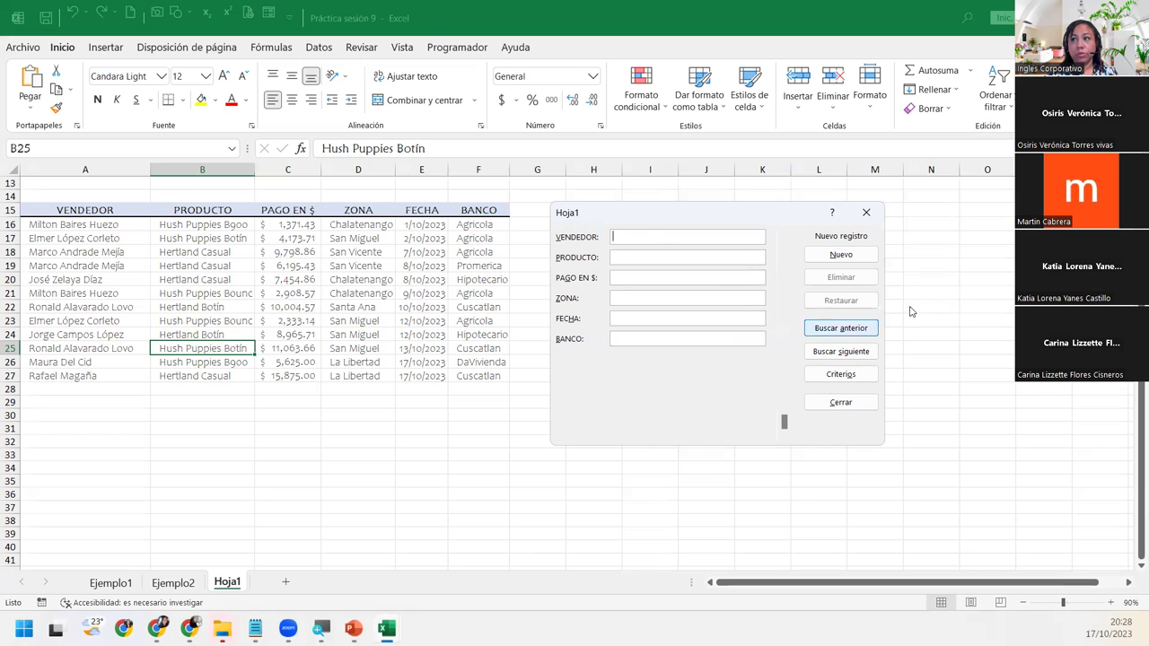
click(867, 212)
click(675, 261)
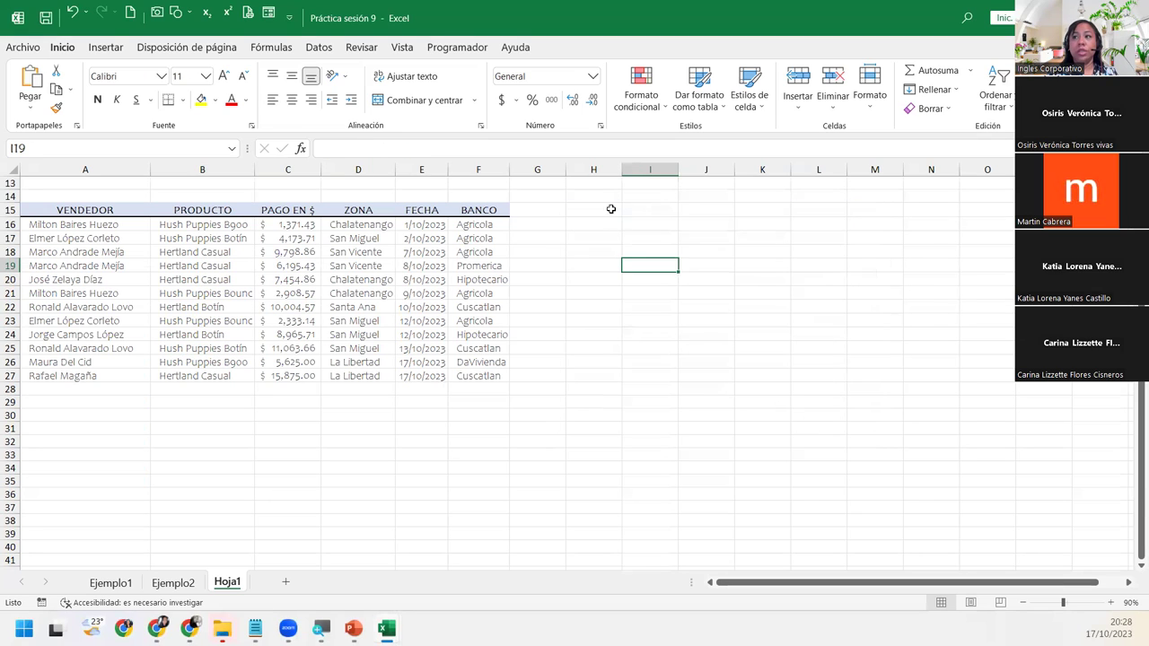
click(270, 14)
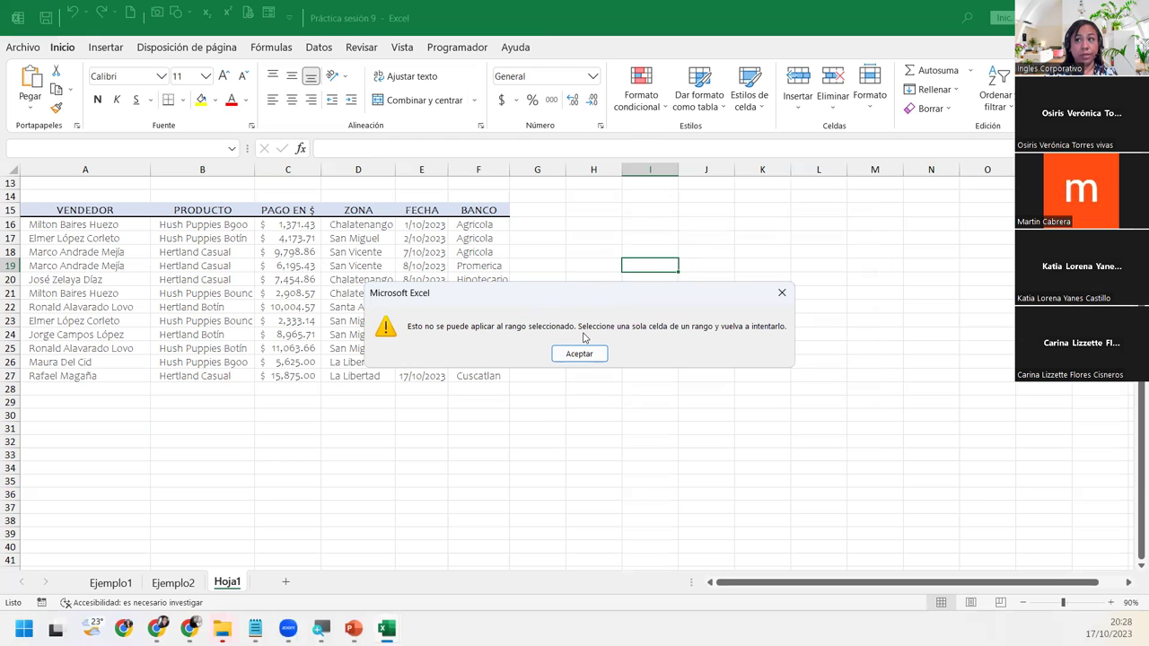
click(580, 354)
click(281, 304)
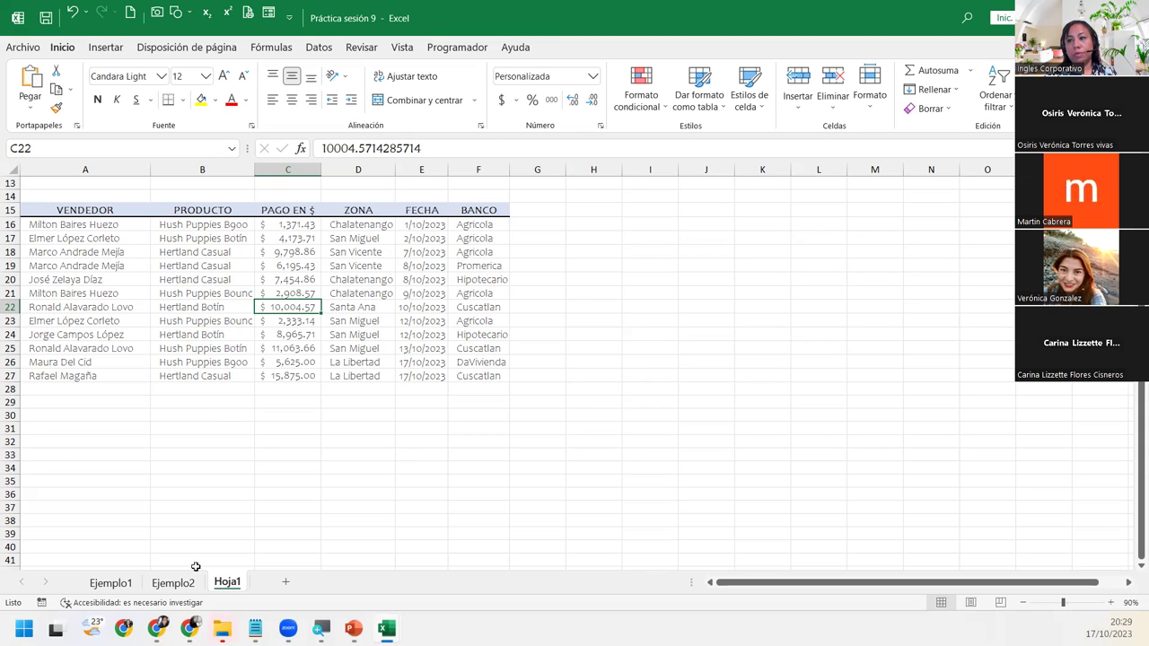
mouse_move(386, 629)
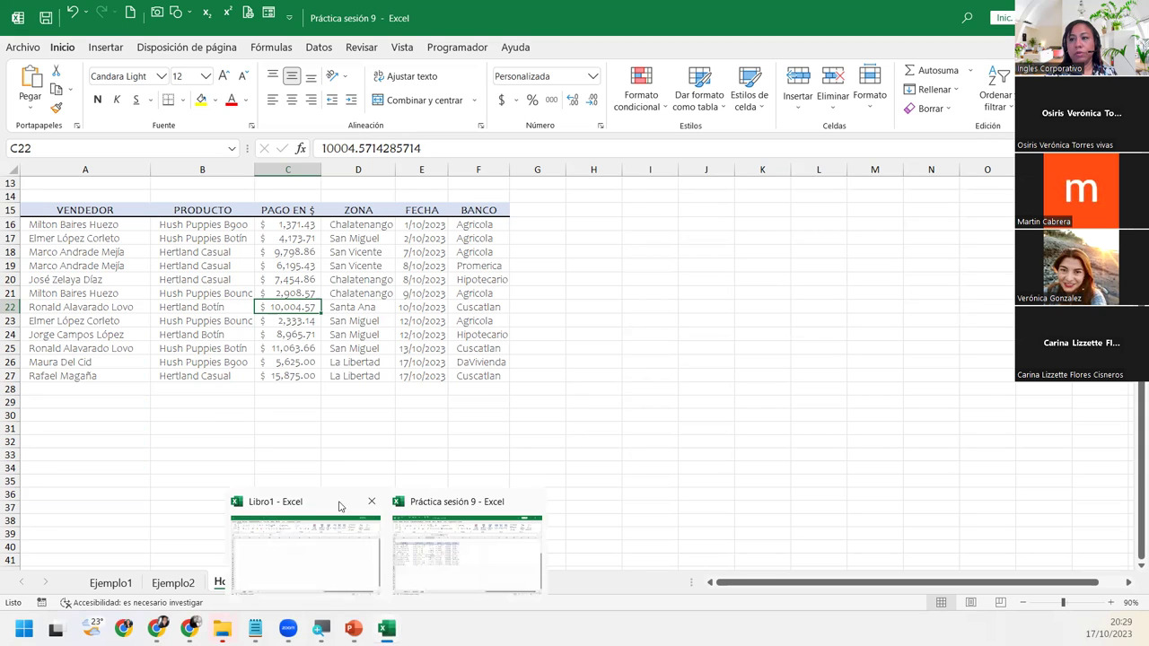
Switch to the blank Libro1 workbook, try the data form, and dismiss the range warning
click(325, 559)
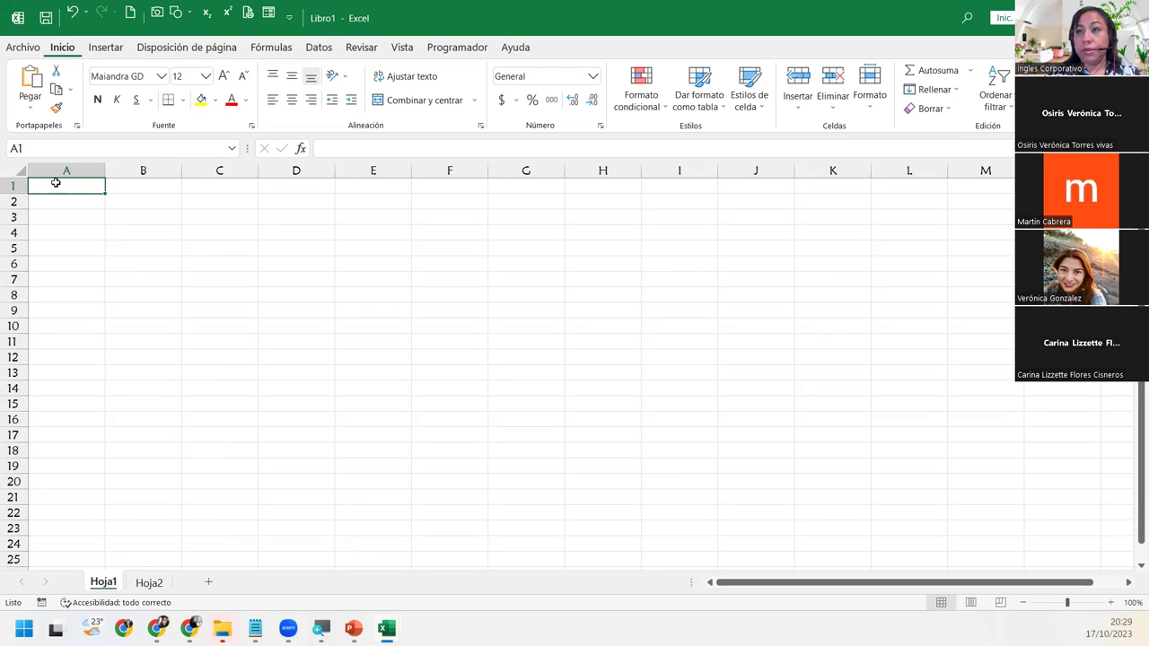
click(266, 13)
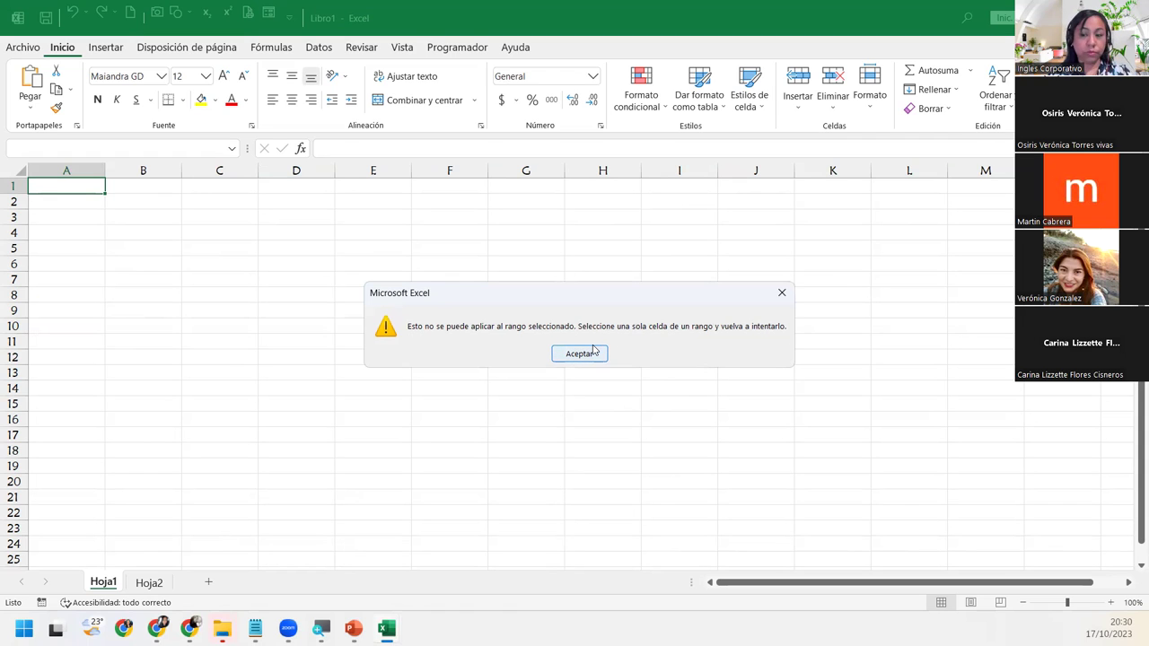
click(593, 351)
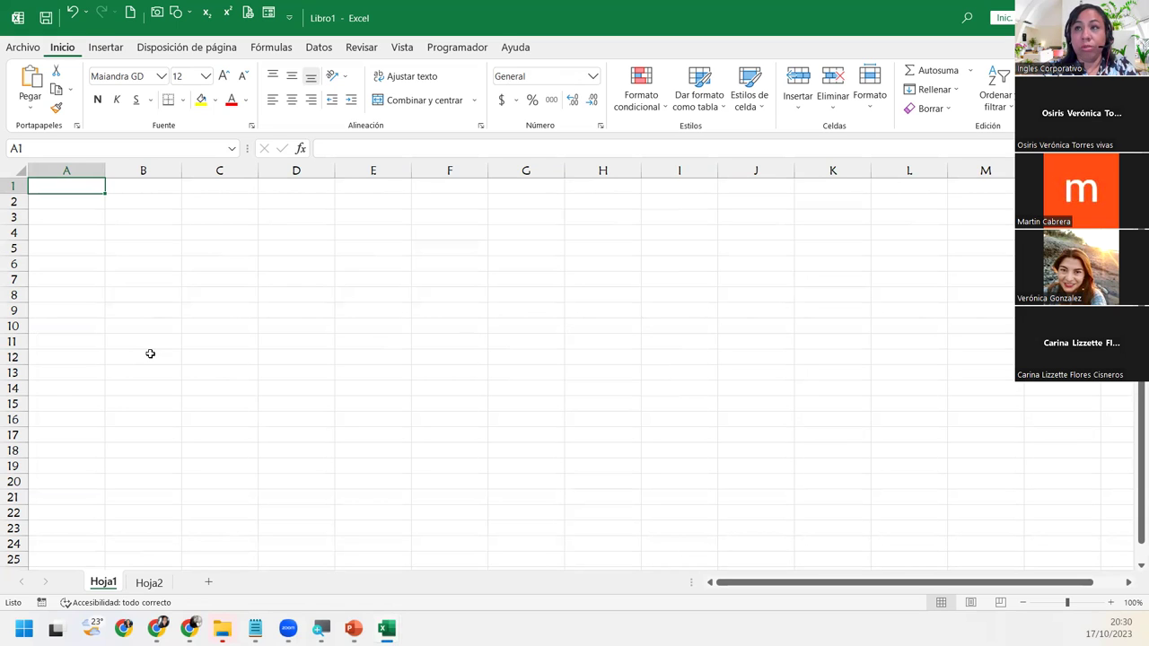
Enter the headers Id_Cliente, Nombre, Empresa, Dirección and Teléfono in cells A1 through E1
text(Id_Cliente)
key(Tab)
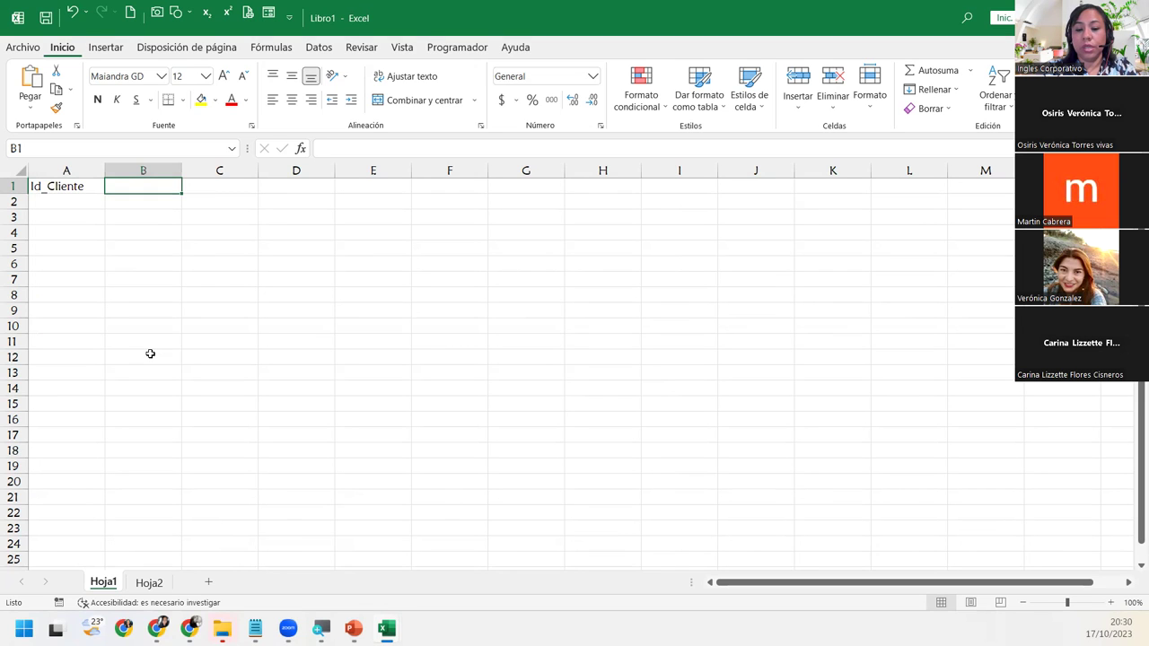
text(Nombre)
key(Tab)
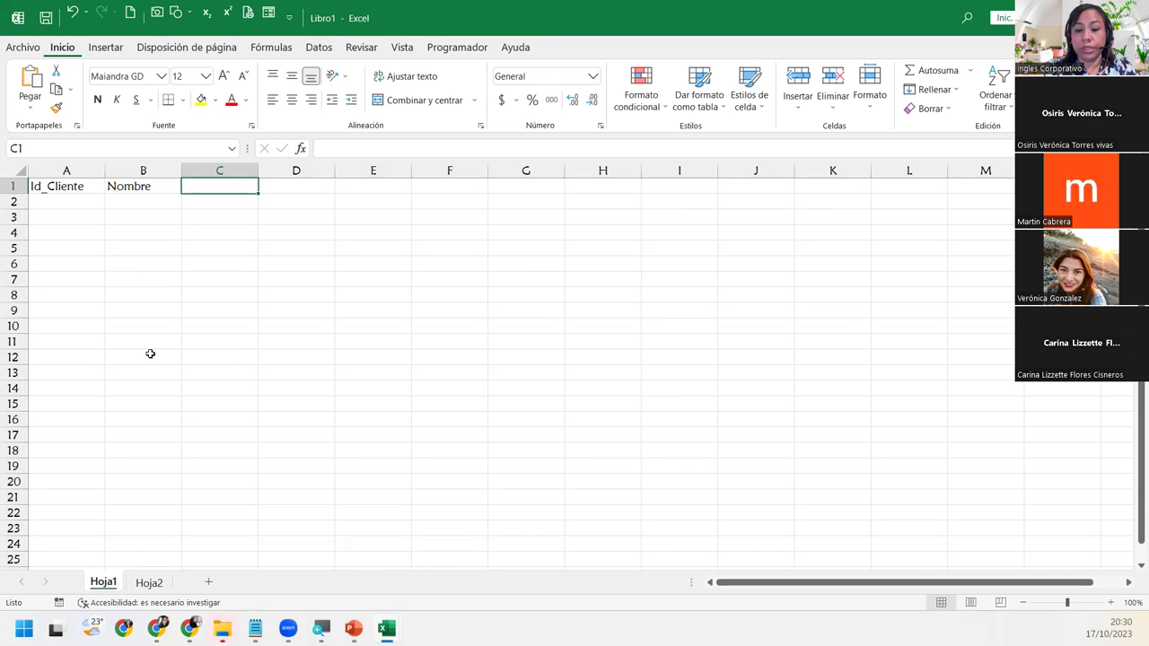
text(Empresa)
key(Tab)
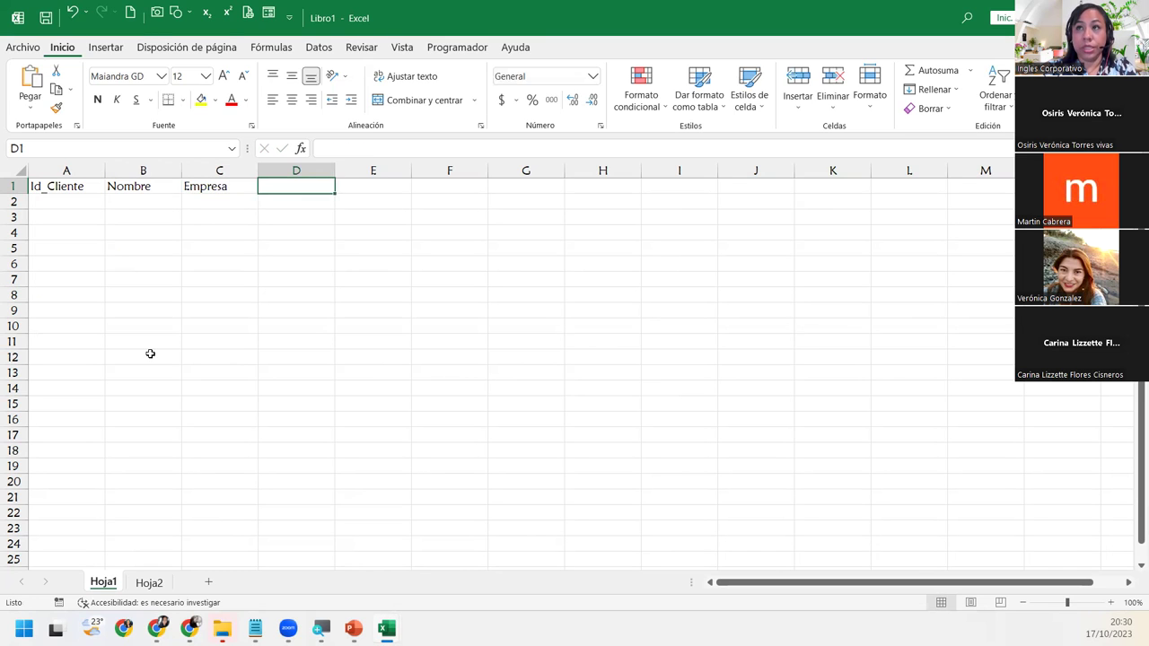
text(Dirección)
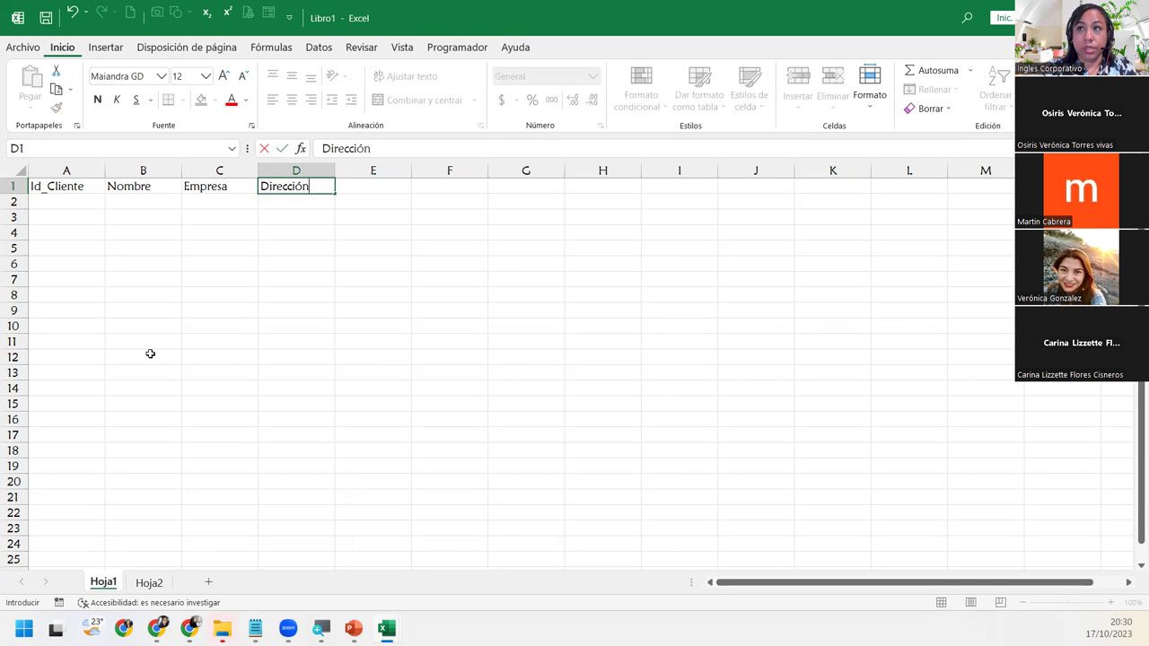
key(Tab)
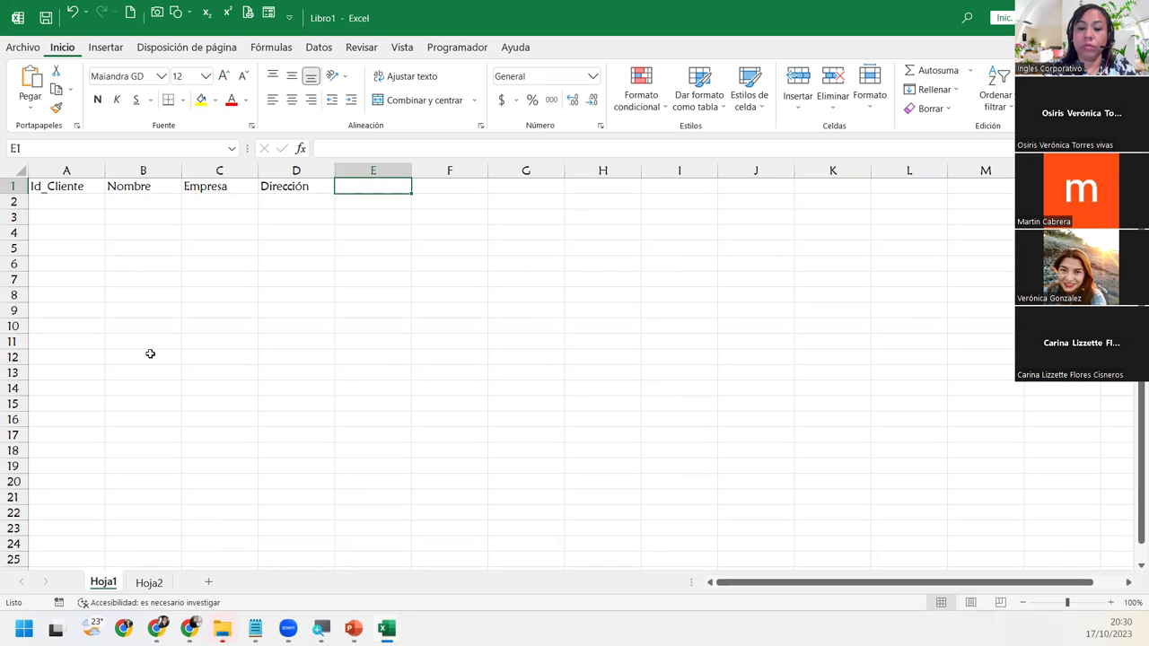
text(Teléfono)
key(Tab)
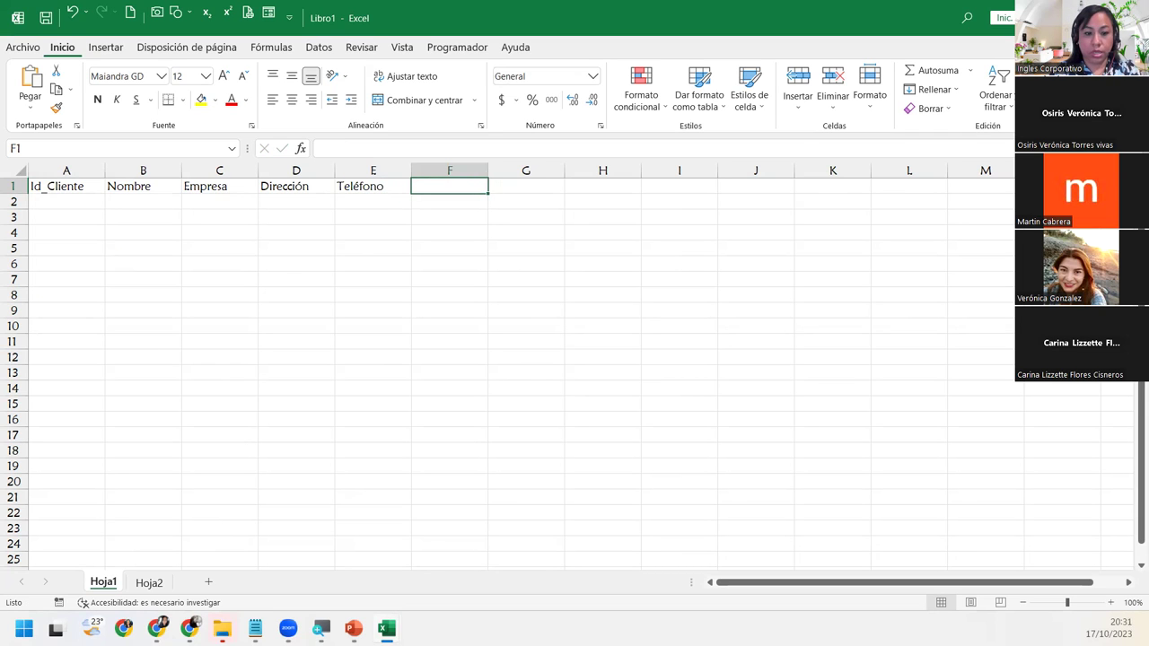
key(super)
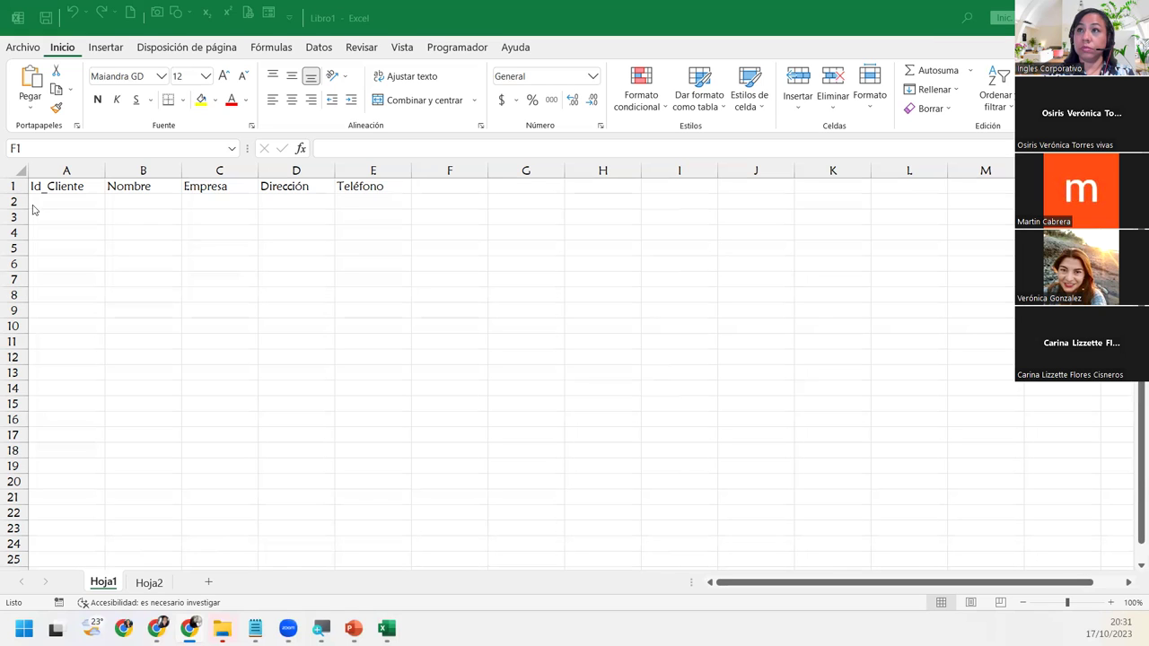
Enter Departamento in F1 and autofit column F to its width
click(429, 193)
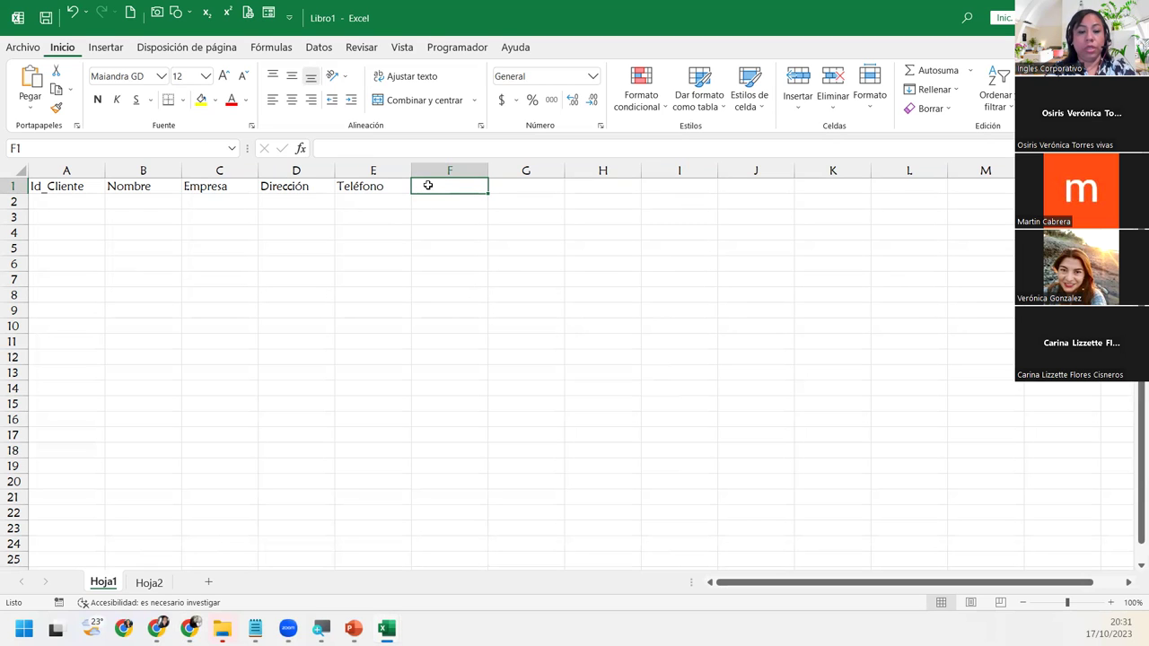
text(Departamento)
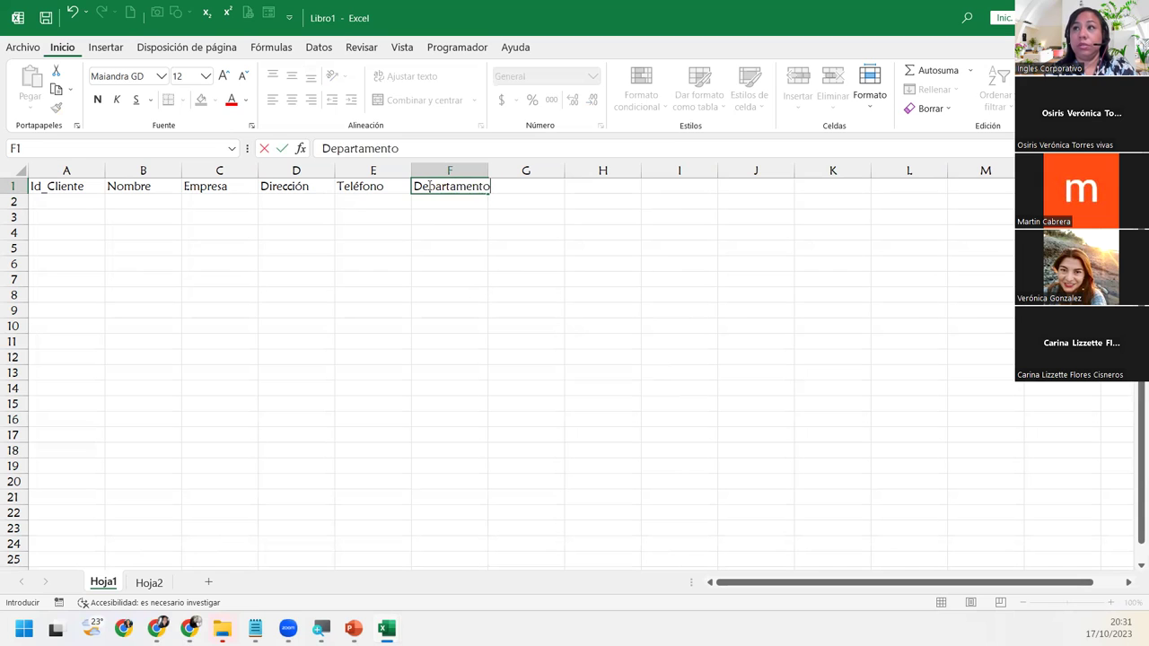
key(Return)
click(428, 186)
double_click(489, 171)
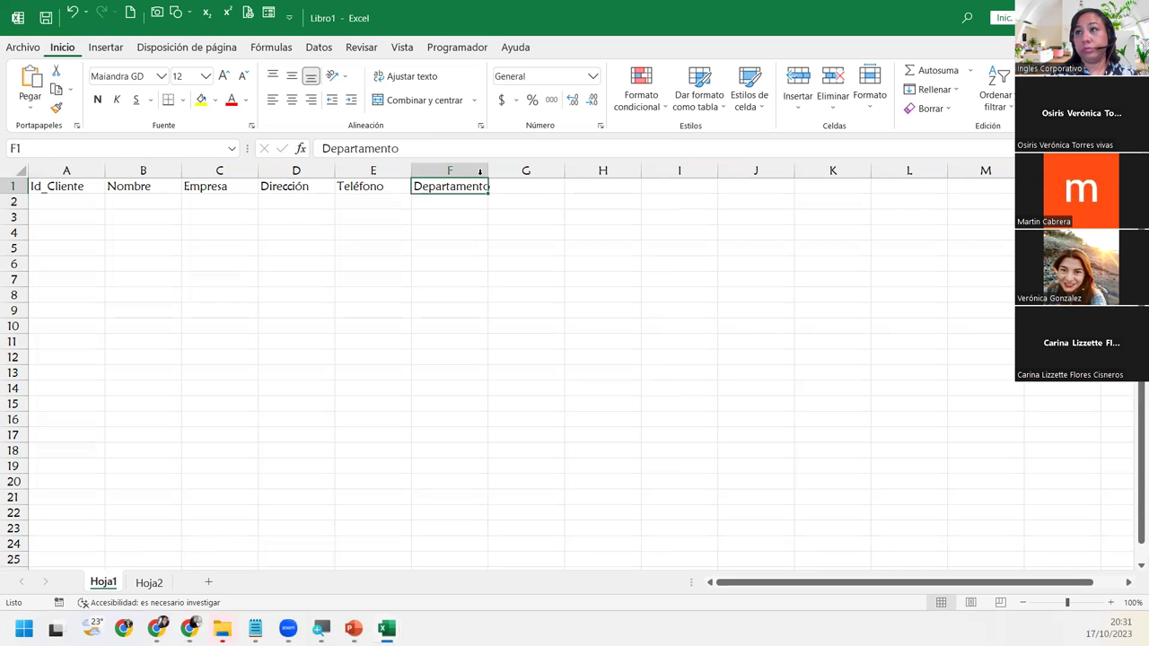
Enter the header Zona in cell G1
click(518, 182)
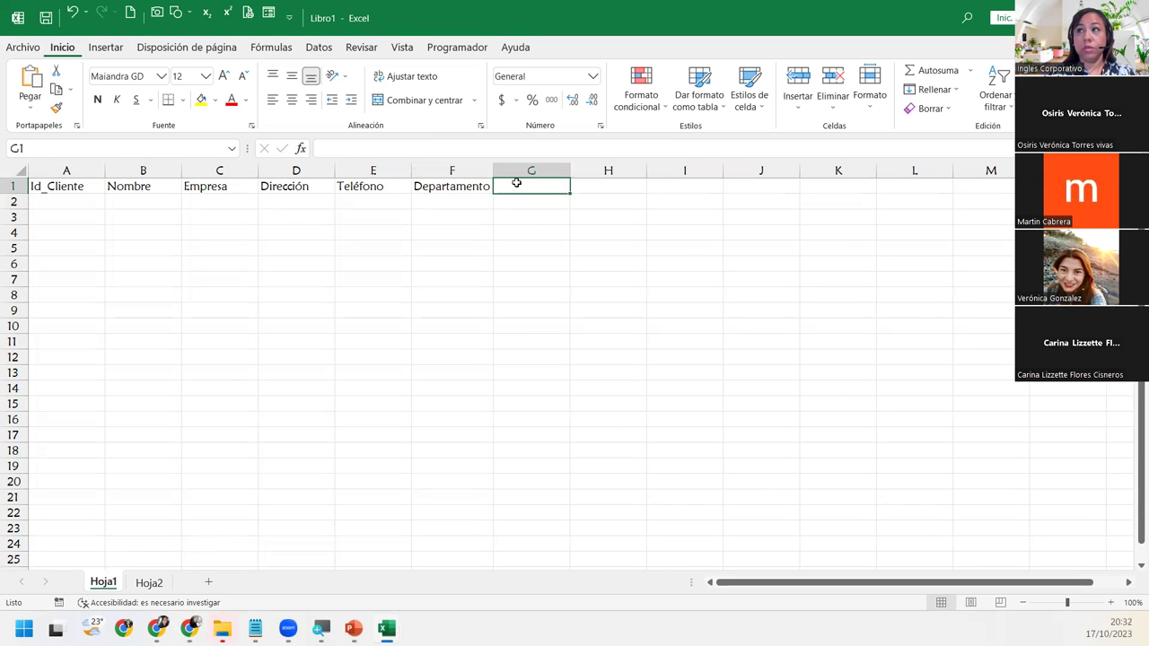
text(Bona)
key(BackSpace)
key(BackSpace)
key(BackSpace)
key(BackSpace)
text(Zona)
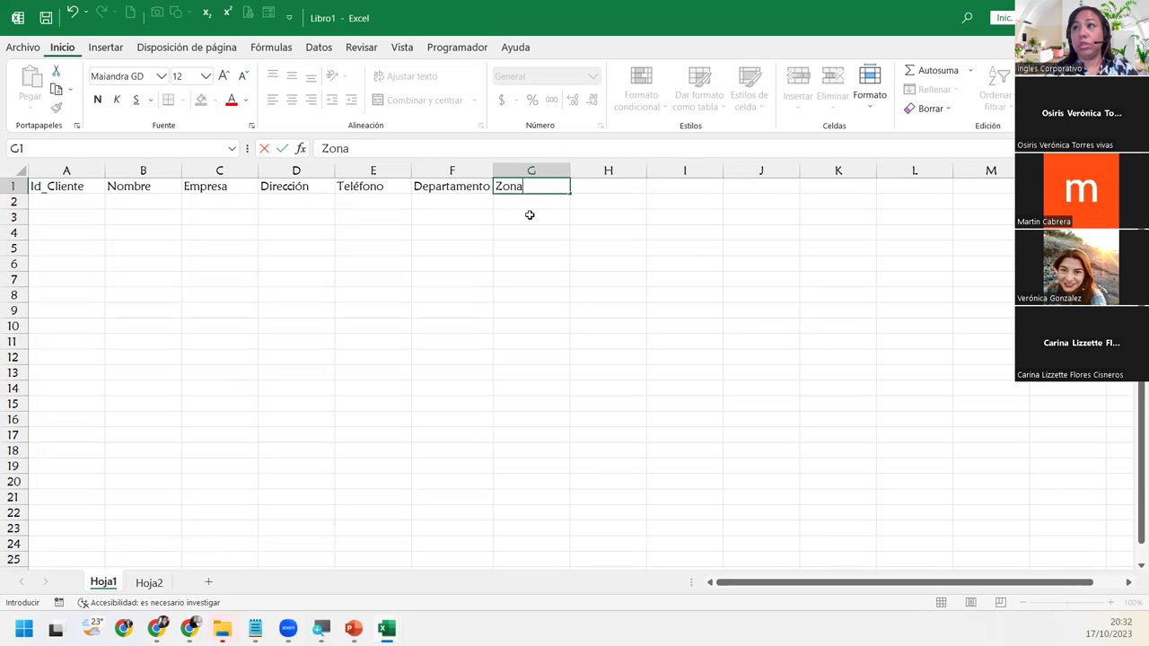
key(Return)
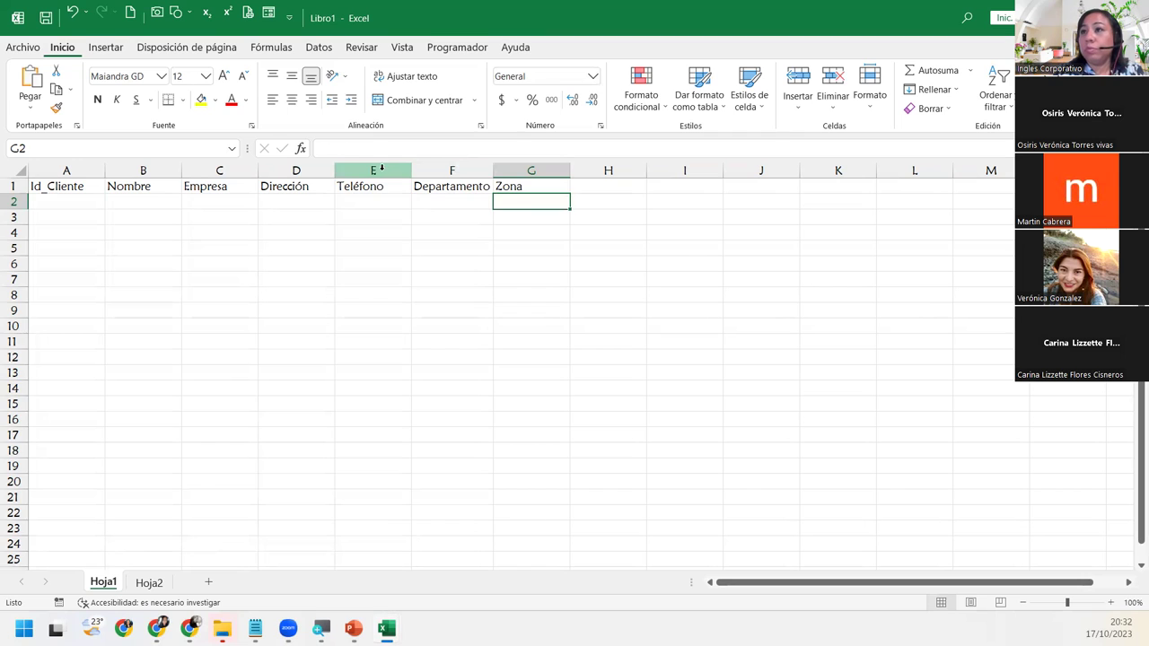
Drag the Teléfono column to after Zona, then delete the empty column E
click(384, 168)
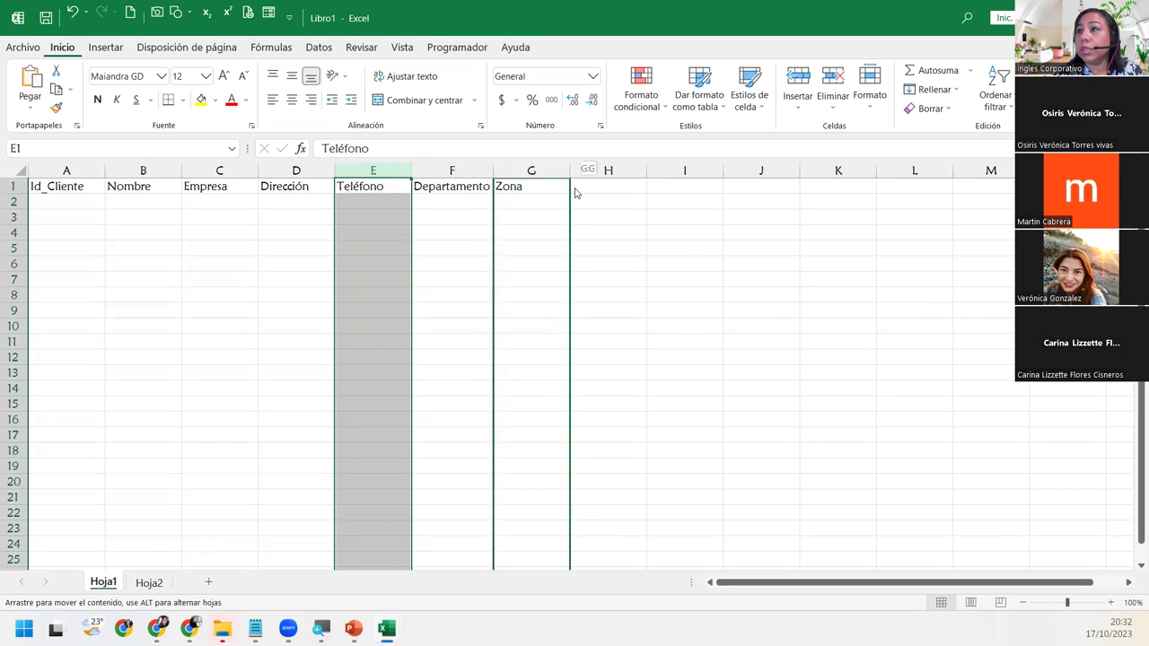
drag(337, 186, 593, 187)
click(452, 169)
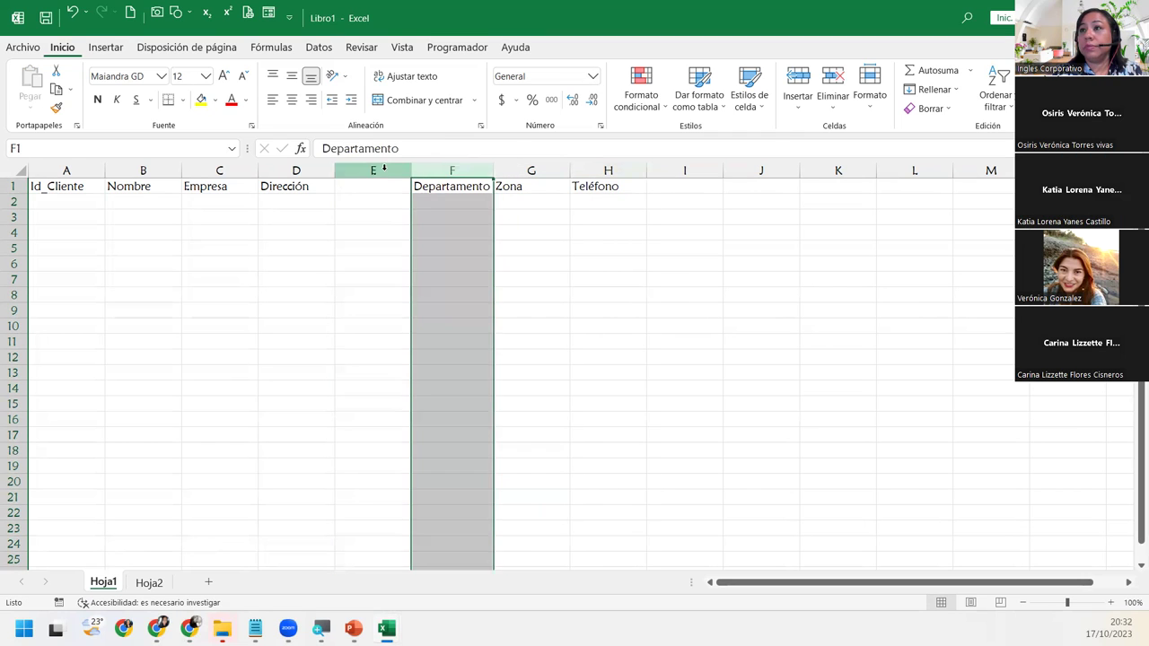
right_click(384, 171)
click(423, 295)
click(321, 251)
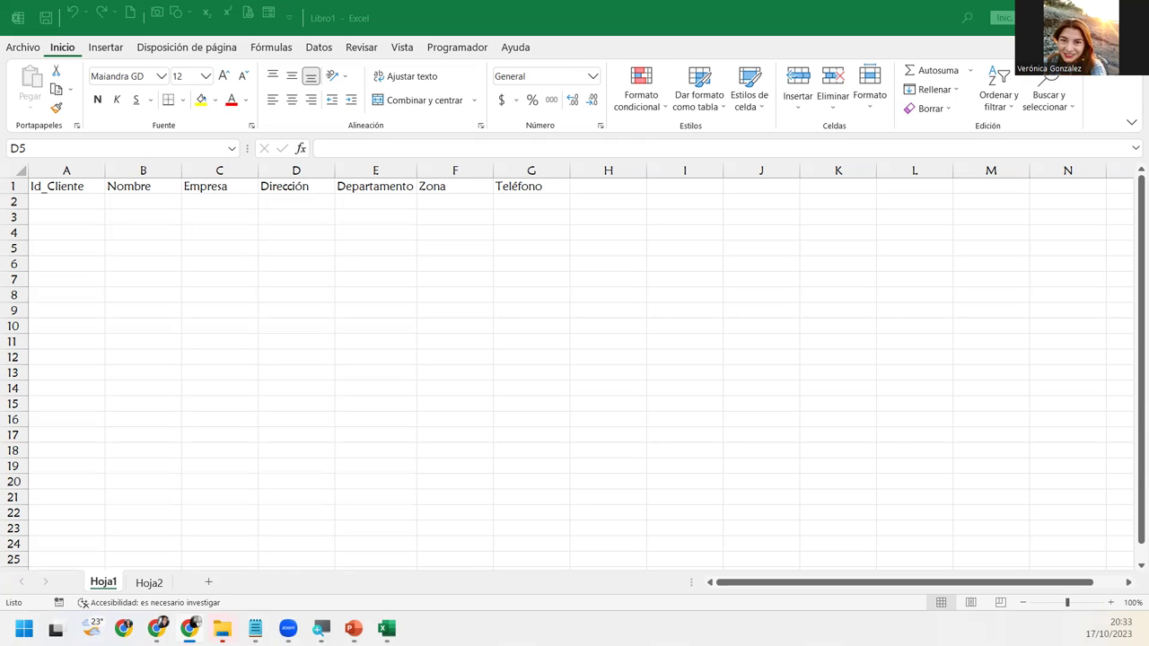
click(528, 170)
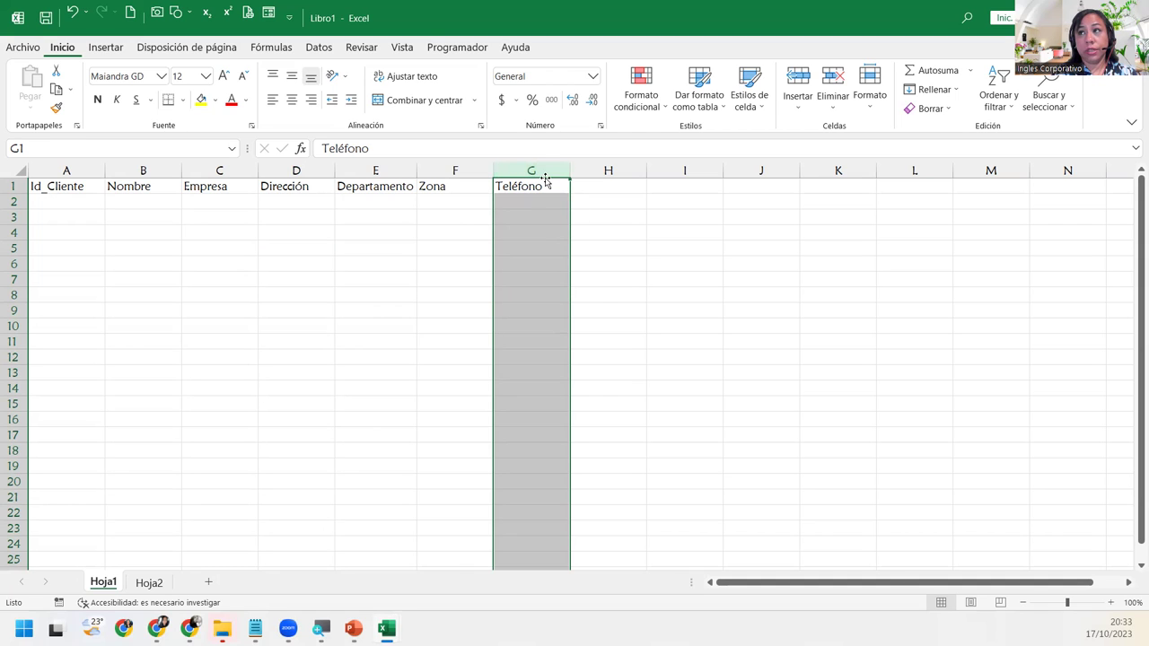
drag(547, 184, 868, 239)
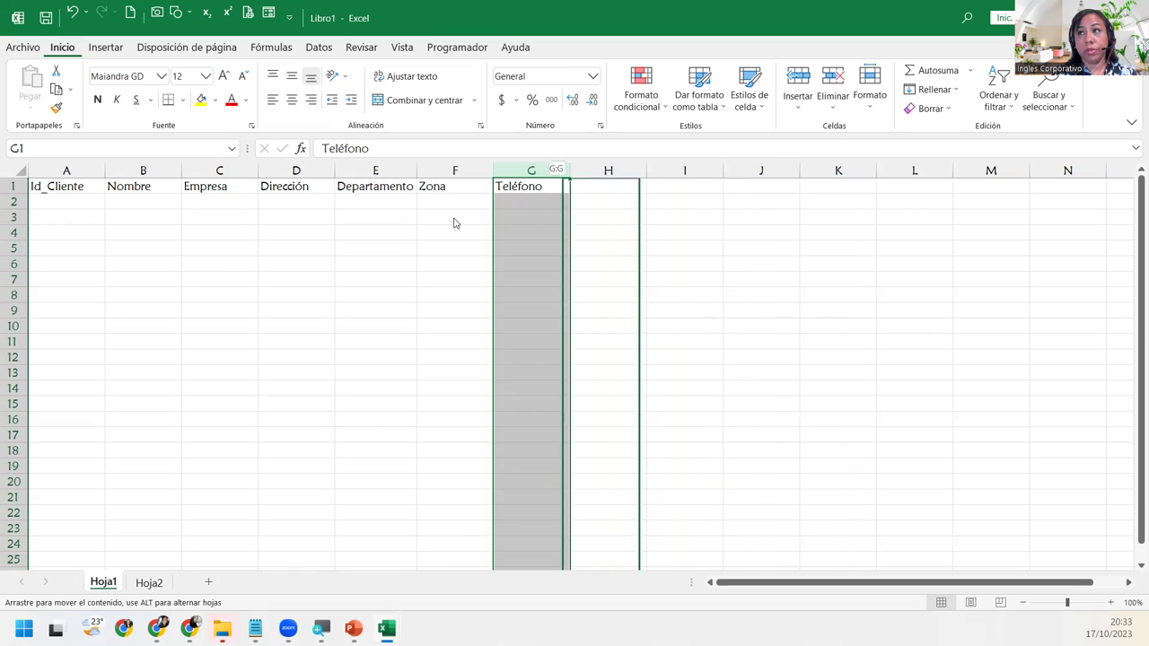
drag(867, 239, 554, 238)
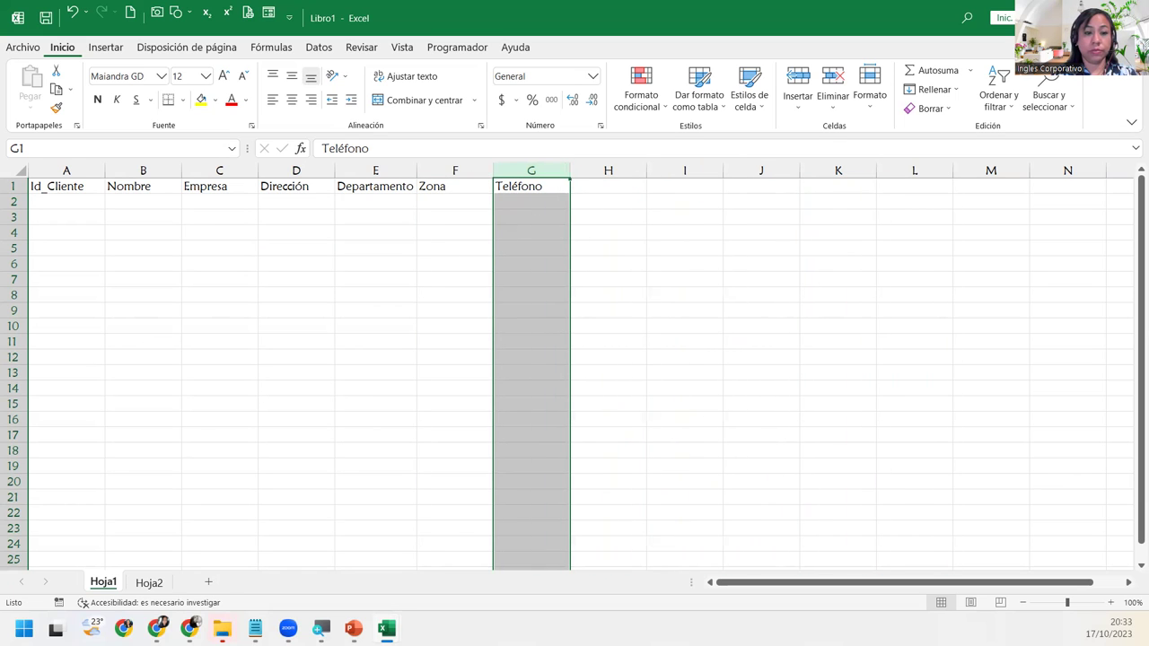
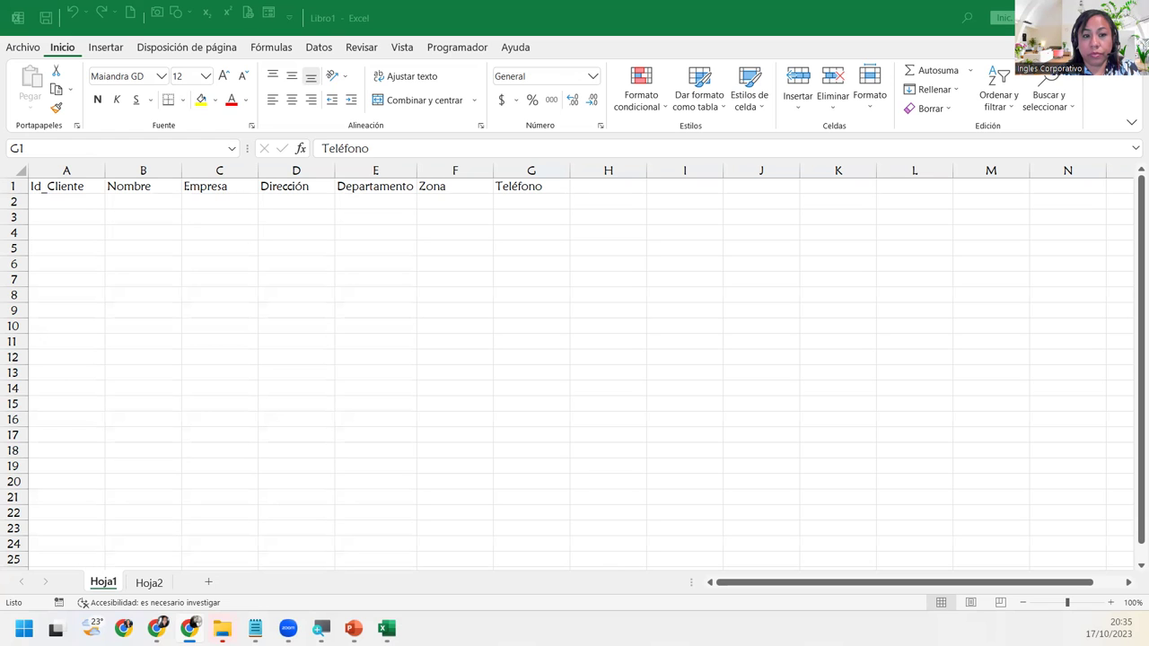
Select A1:G2 in Libro1, then switch to the Práctica sesión 9 workbook
click(59, 188)
drag(58, 187, 546, 195)
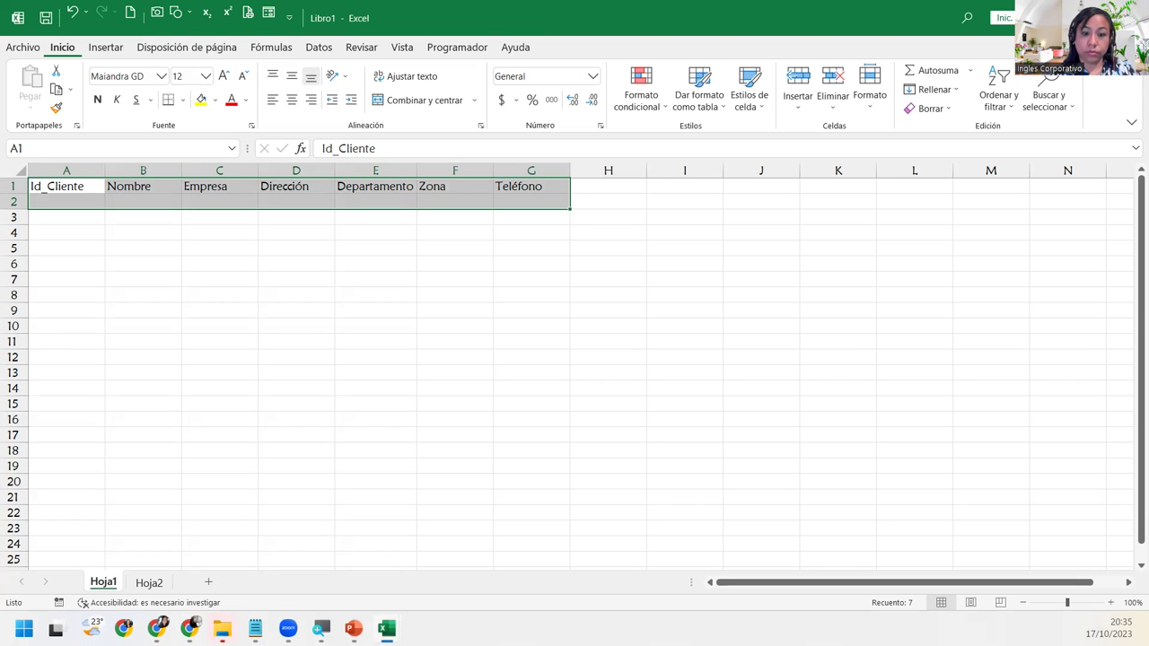
key(alt+Tab)
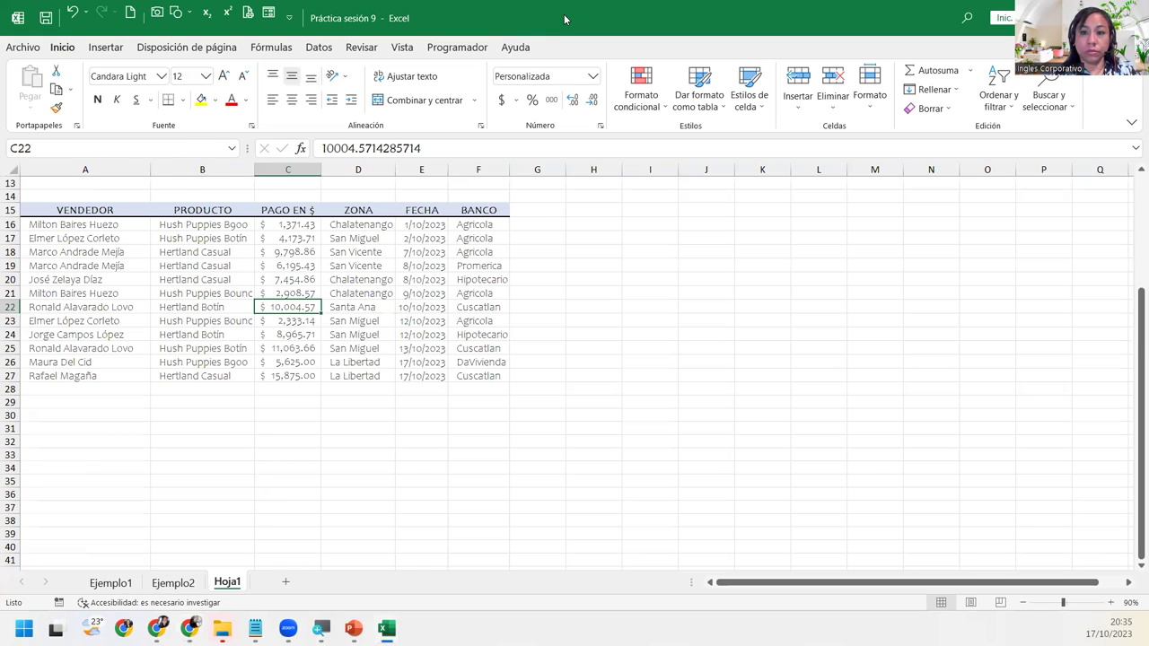
Switch back to the Libro1 workbook with the Id_Cliente to Teléfono headers
key(alt+Tab)
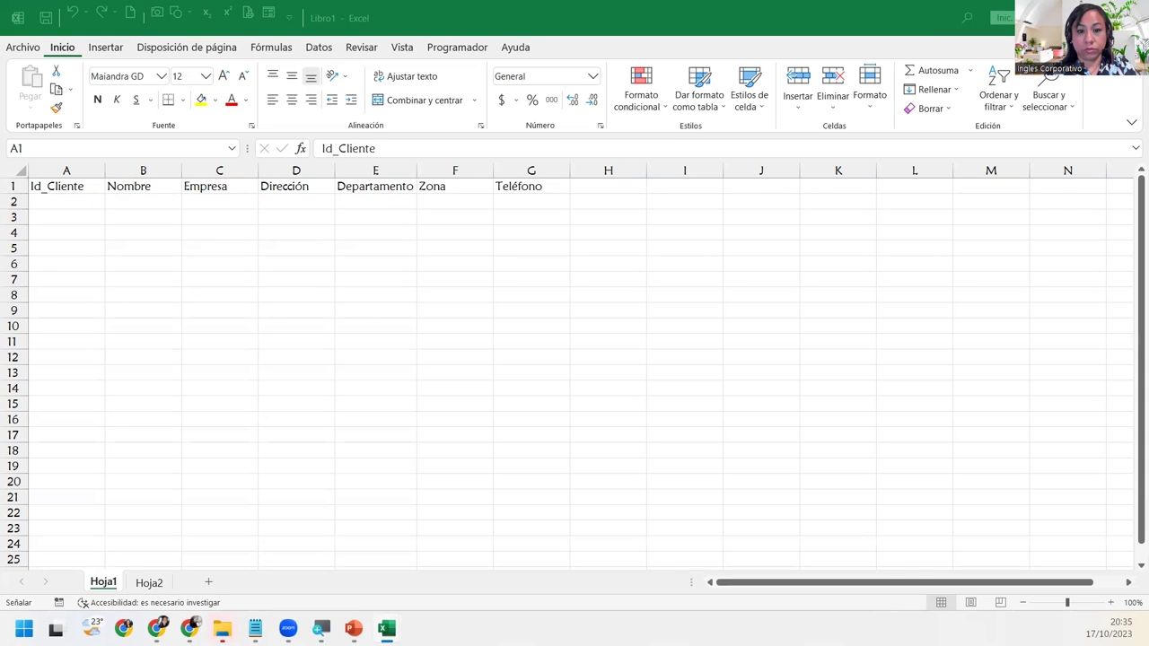
Leave A1 unchanged and select the header row plus the empty row below, A1:G2
key(F8)
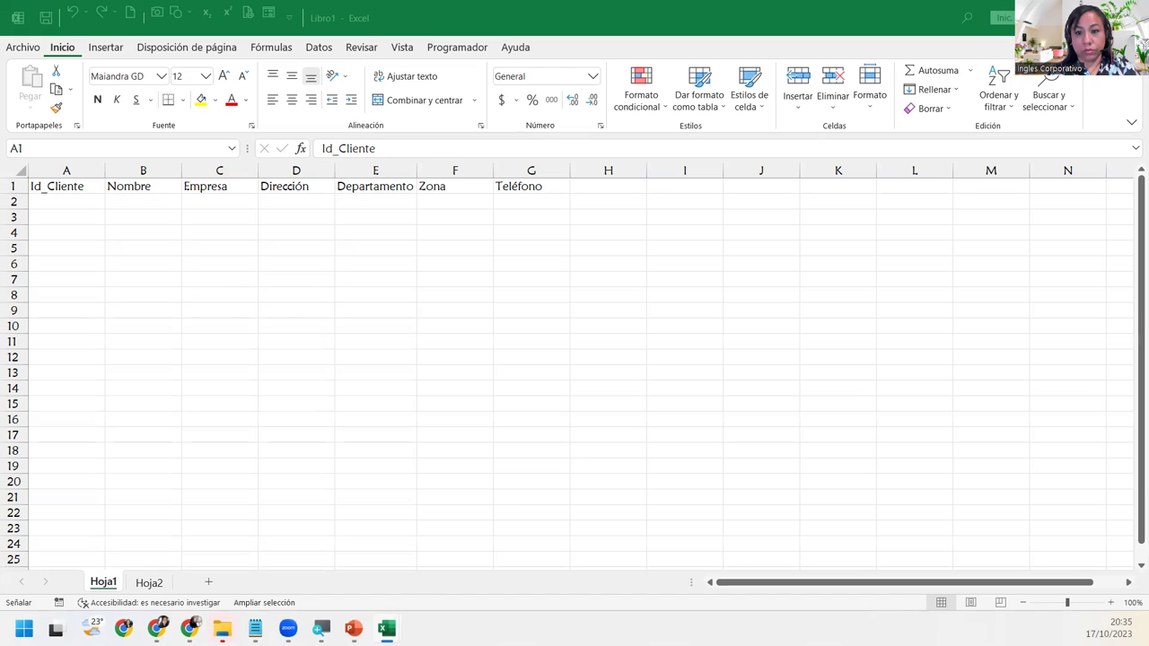
key(F2)
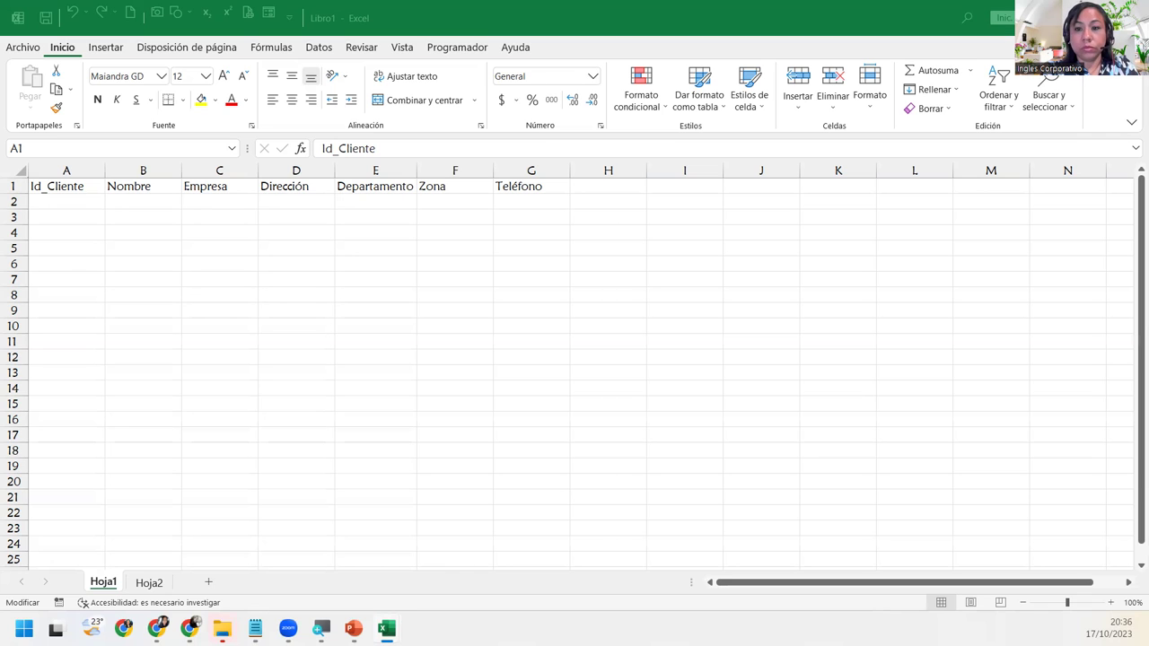
key(Escape)
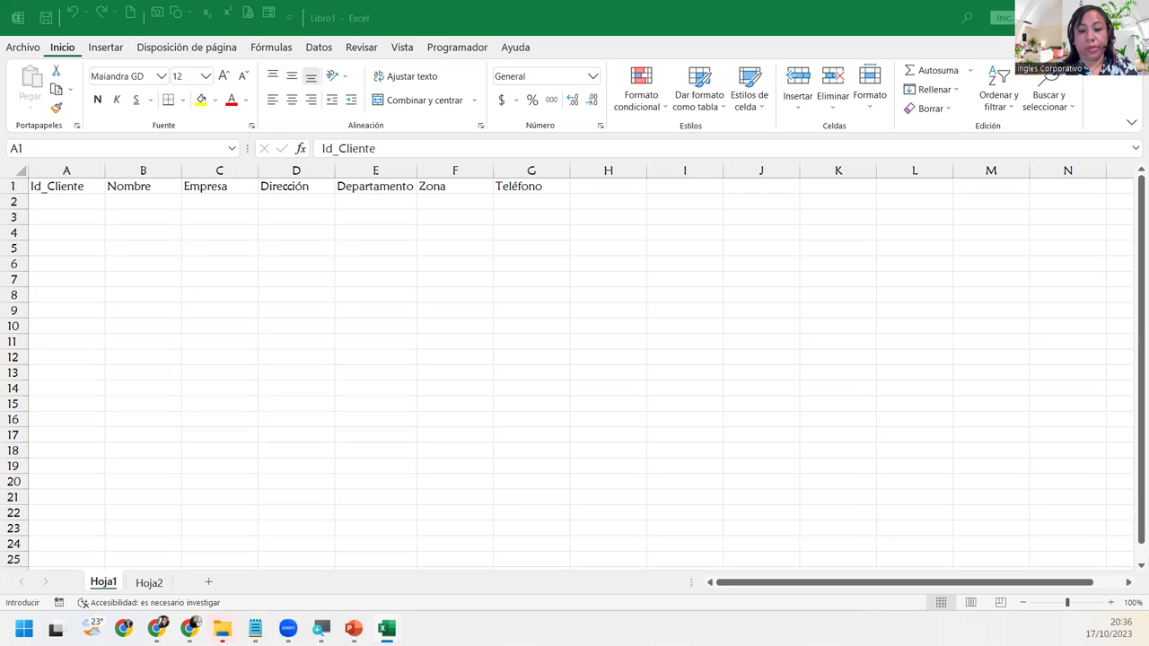
key(Escape)
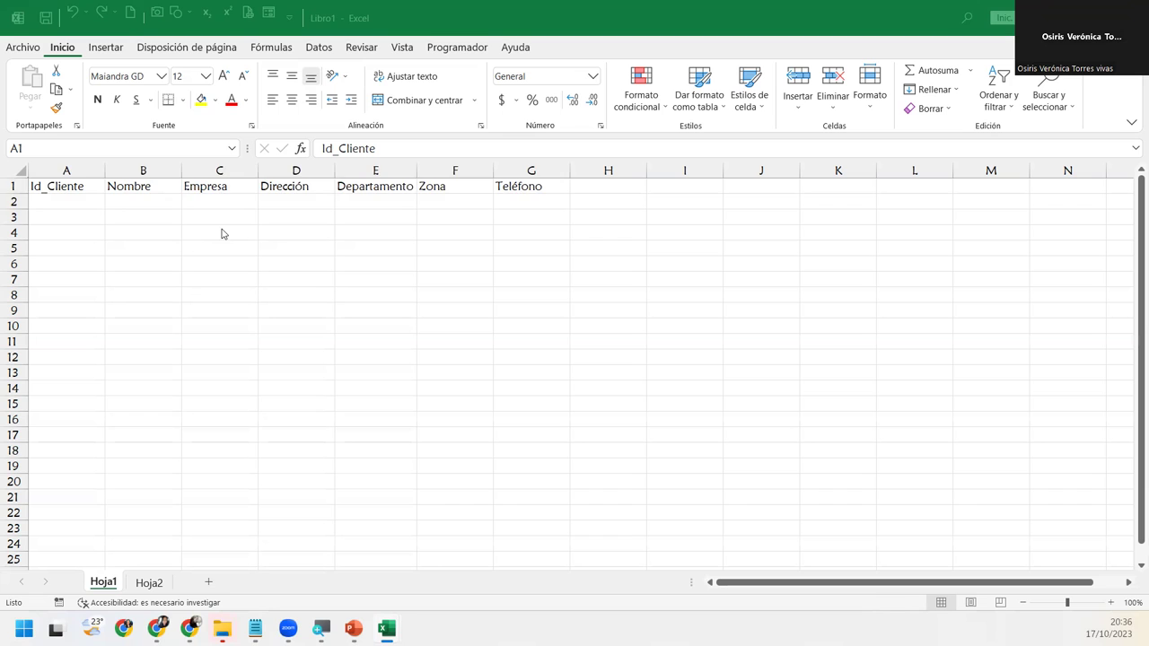
key(ctrl+shift+Right)
key(shift+Down)
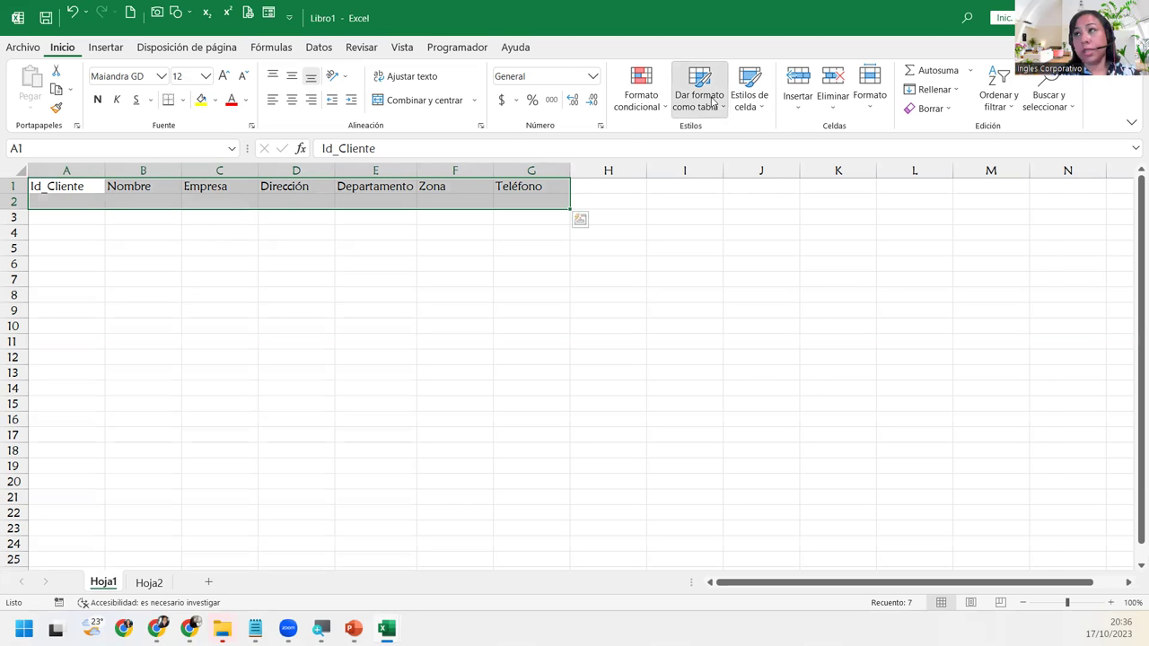
Format A1:G2 as a table with headers, no filter buttons and a grey light style
click(713, 101)
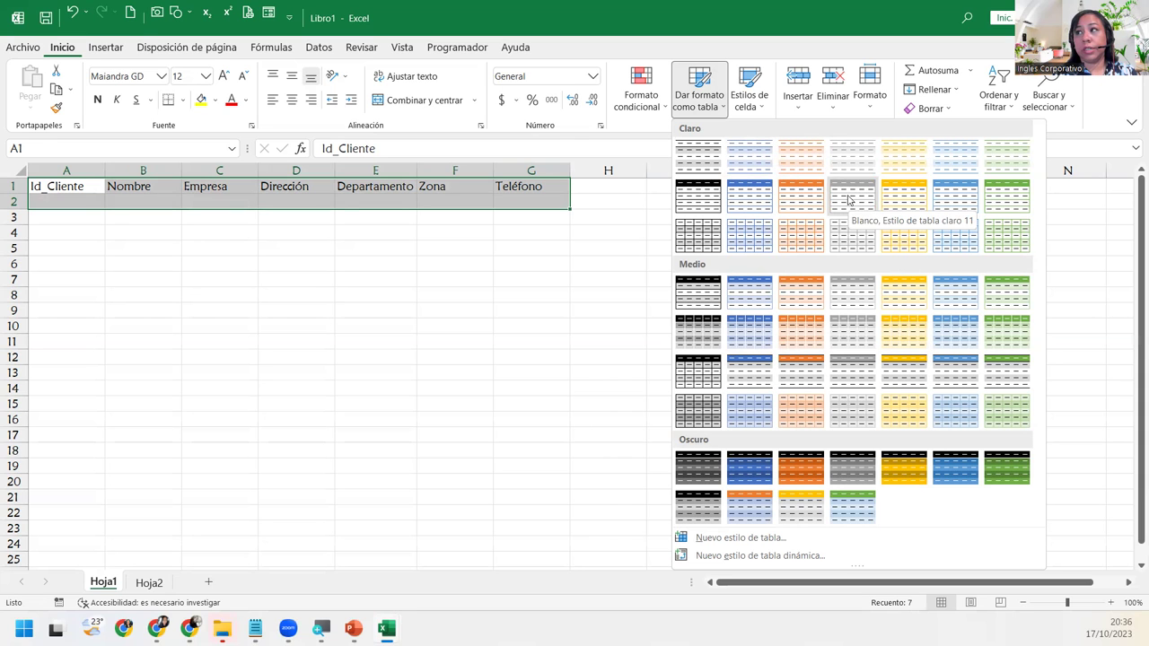
click(850, 200)
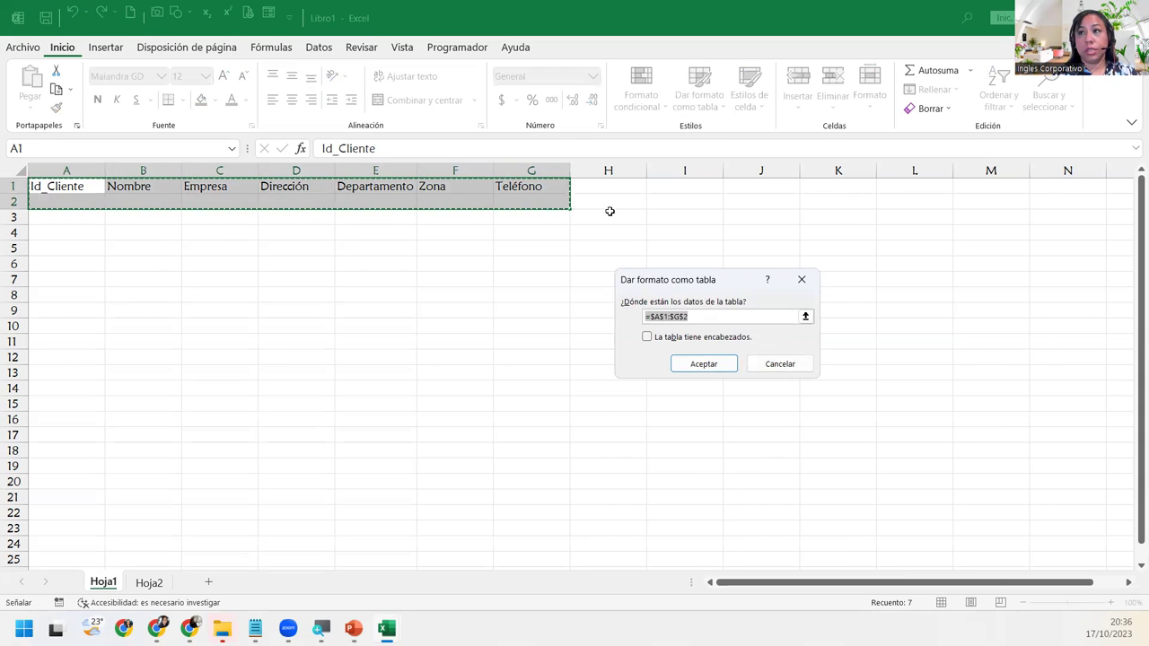
click(648, 336)
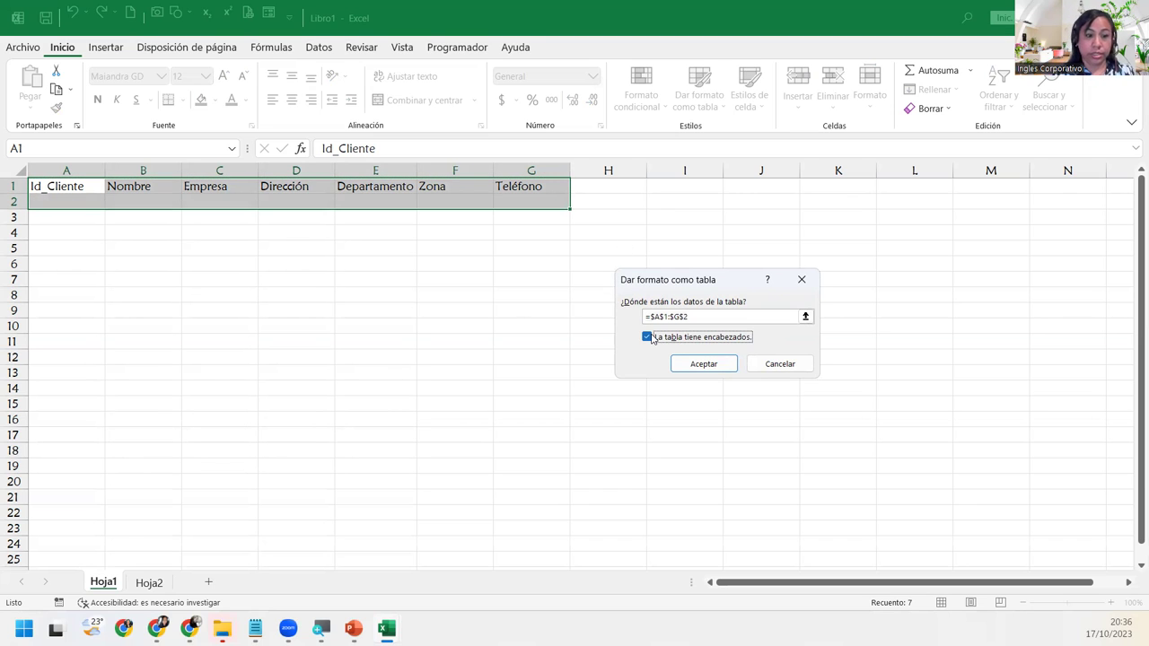
click(675, 364)
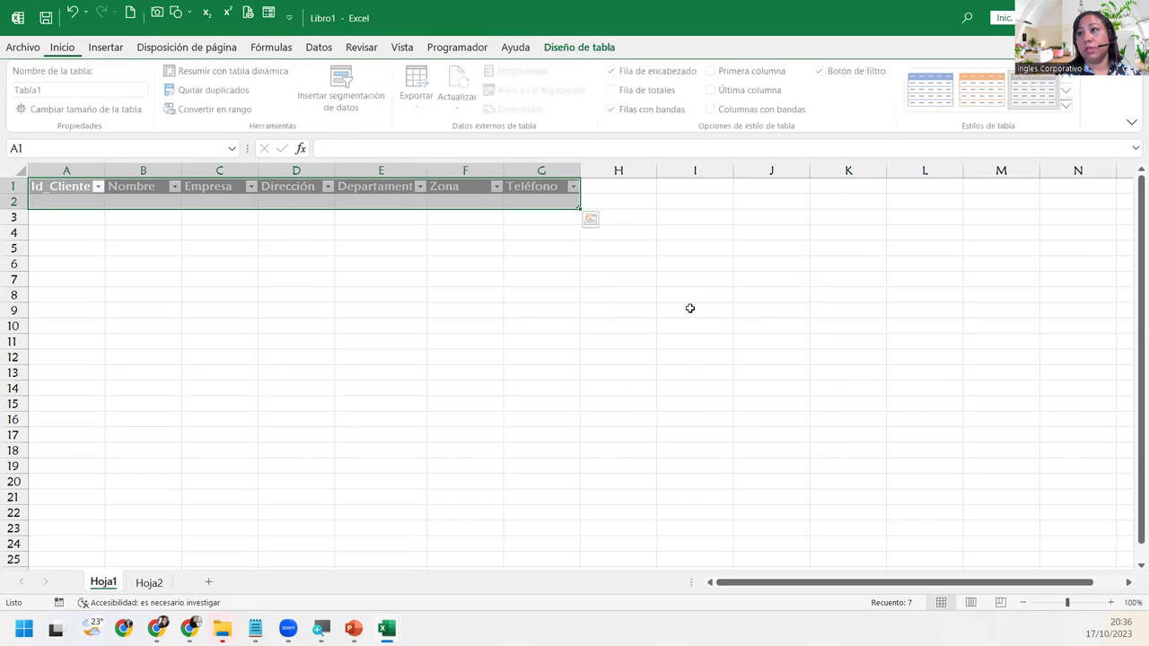
click(822, 71)
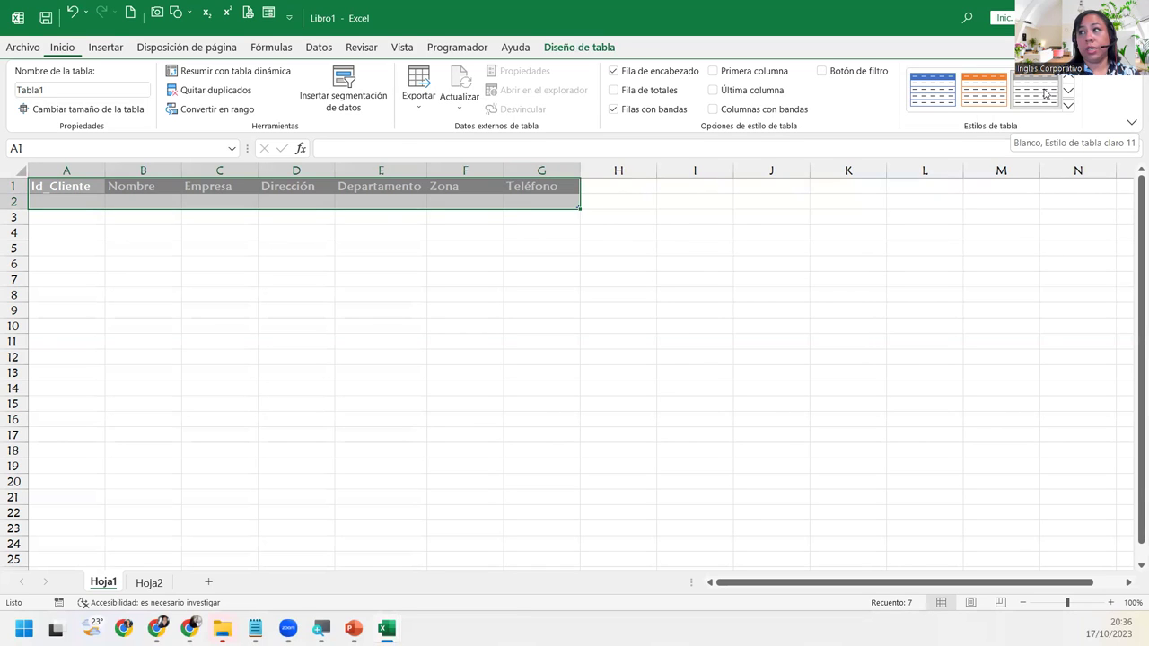
click(1033, 95)
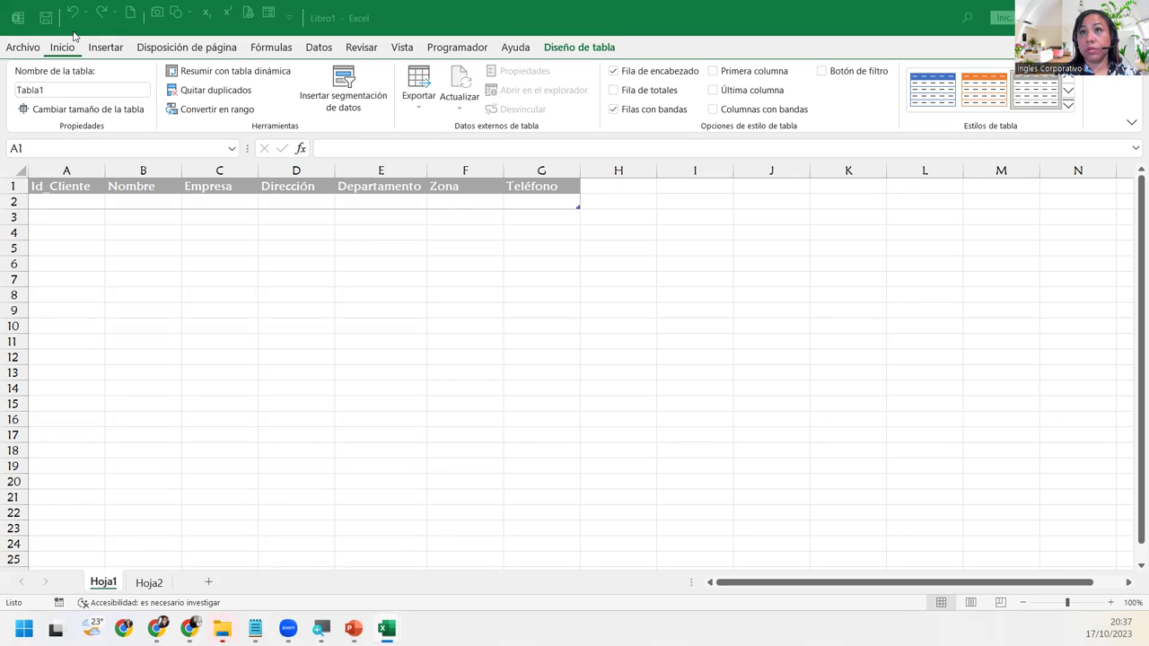
key(ctrl+a)
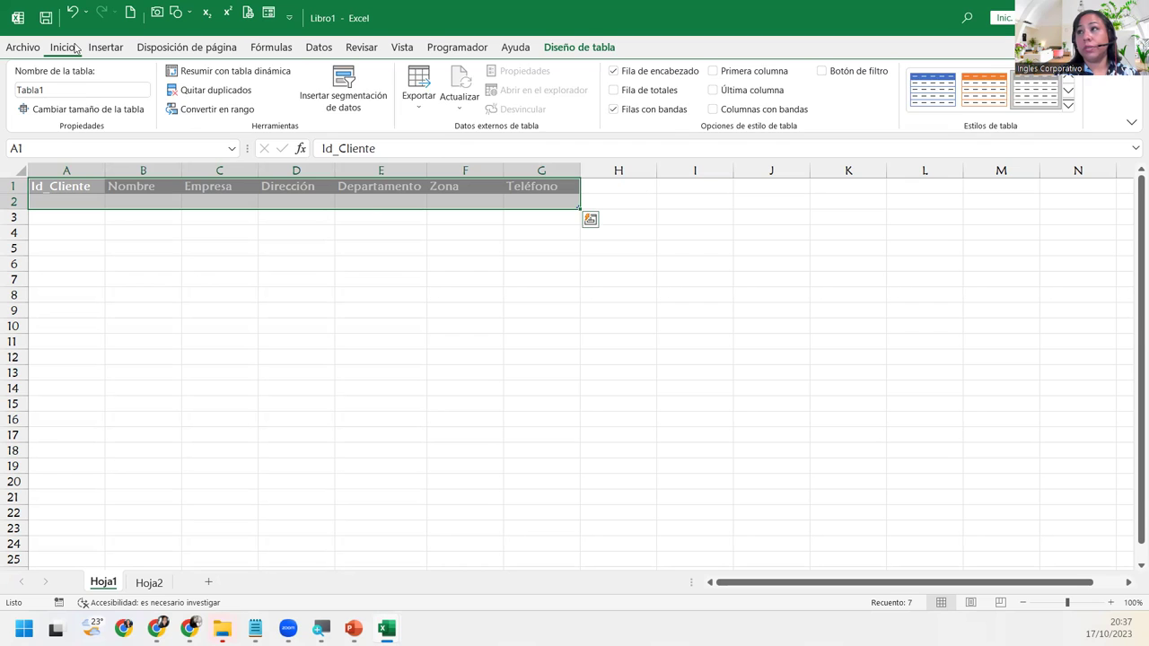
click(62, 48)
click(725, 107)
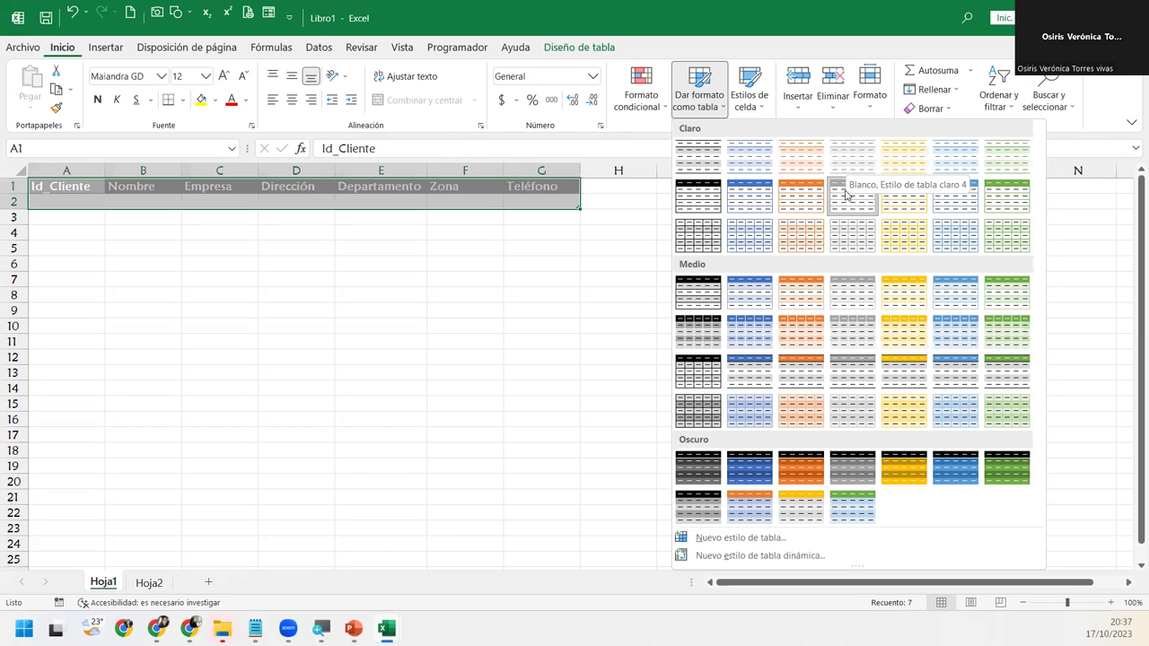
click(134, 186)
click(123, 191)
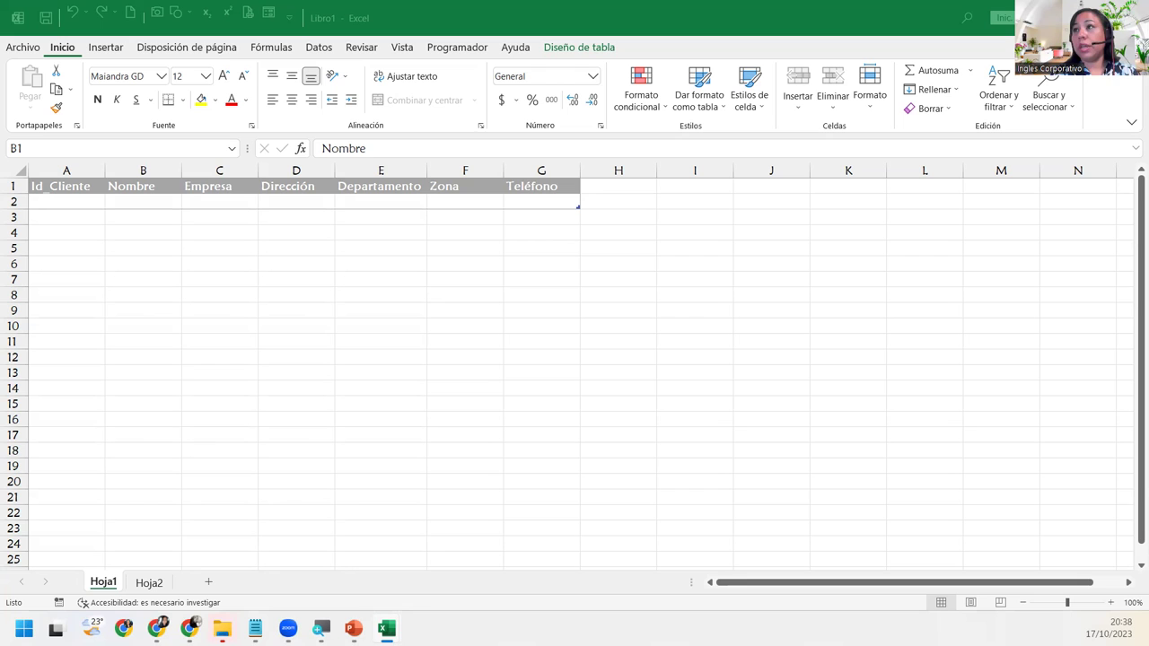
click(593, 47)
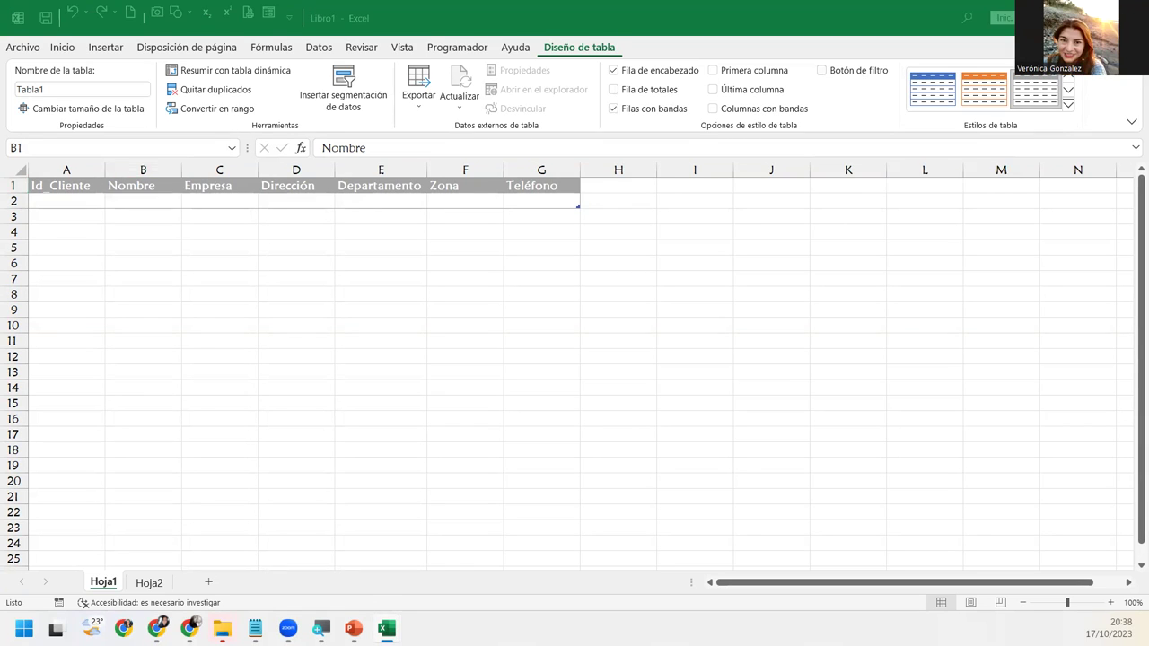
key(F2)
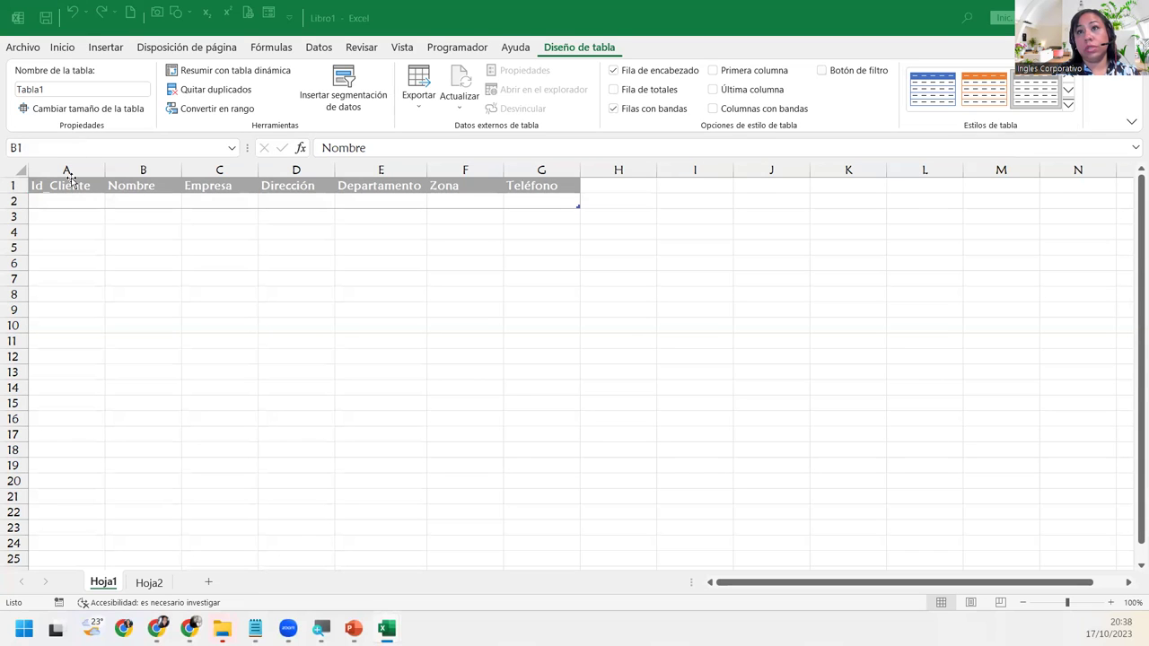
Browse the table style gallery and the undo list without changing anything
drag(69, 177, 561, 182)
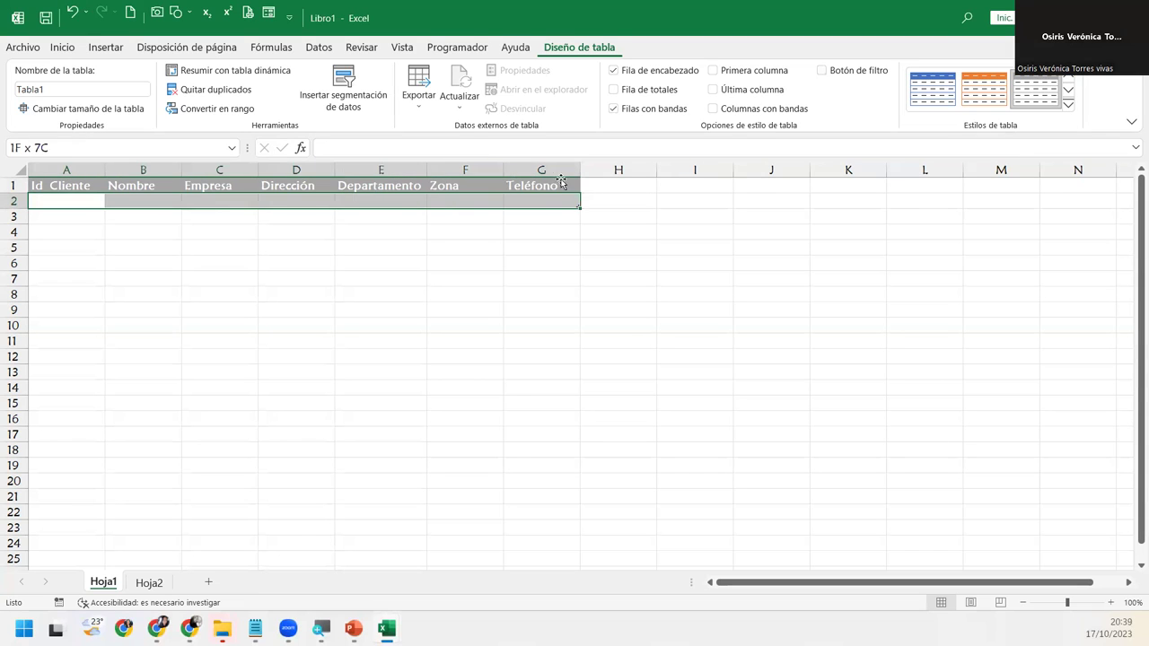
click(62, 46)
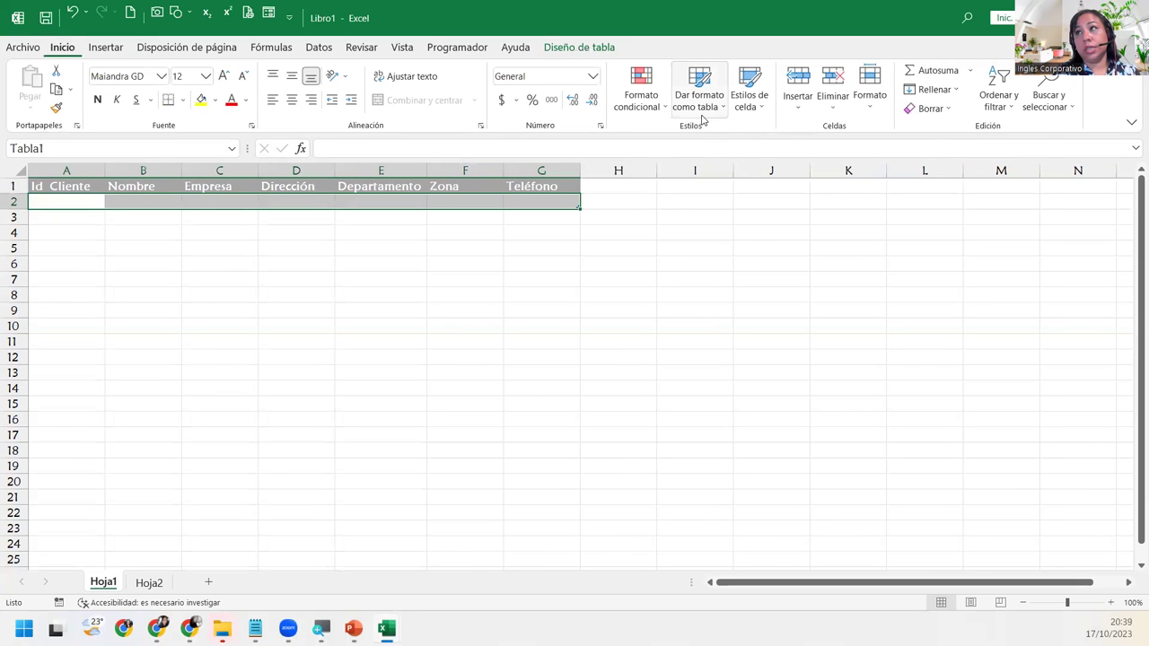
click(700, 101)
key(Escape)
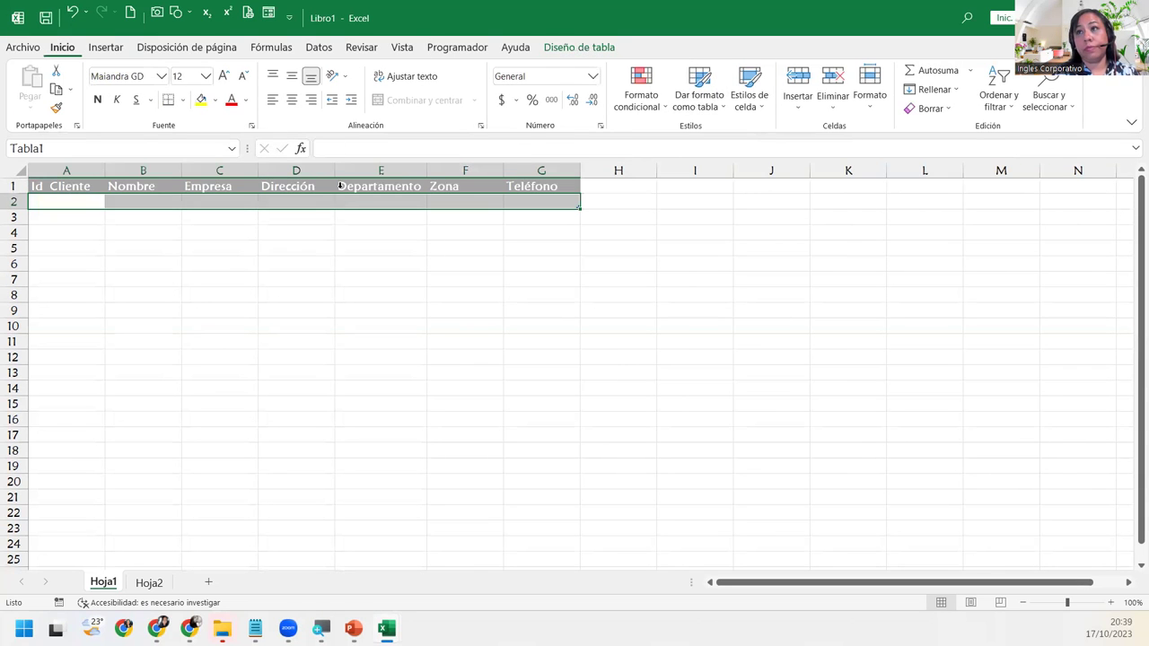
click(346, 226)
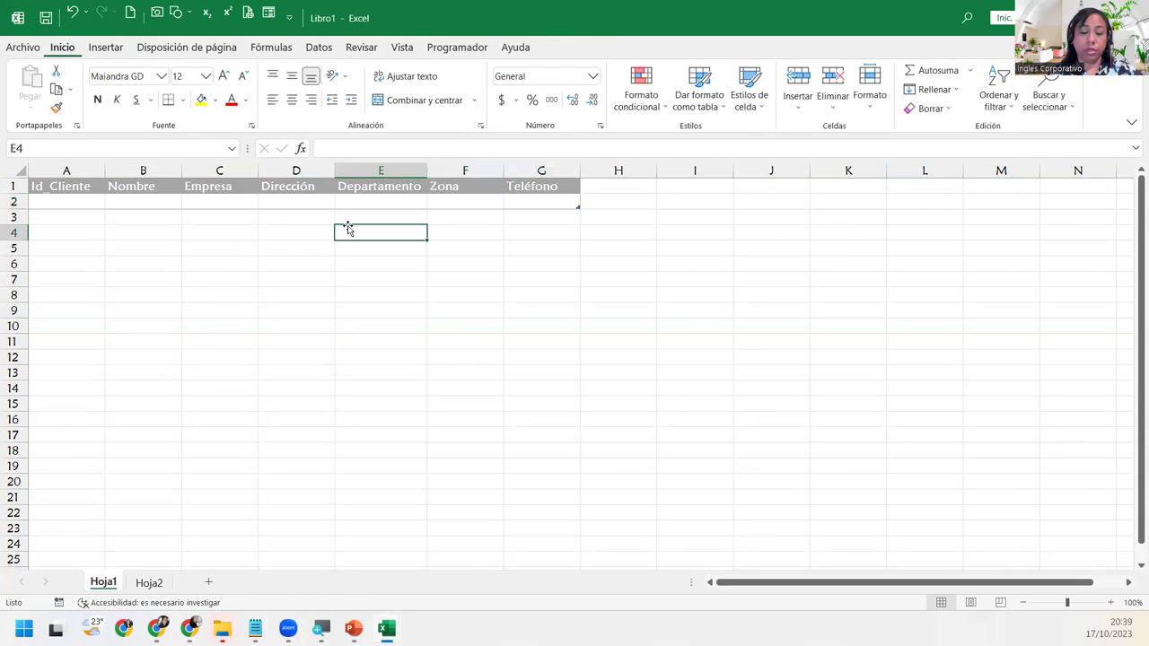
click(87, 12)
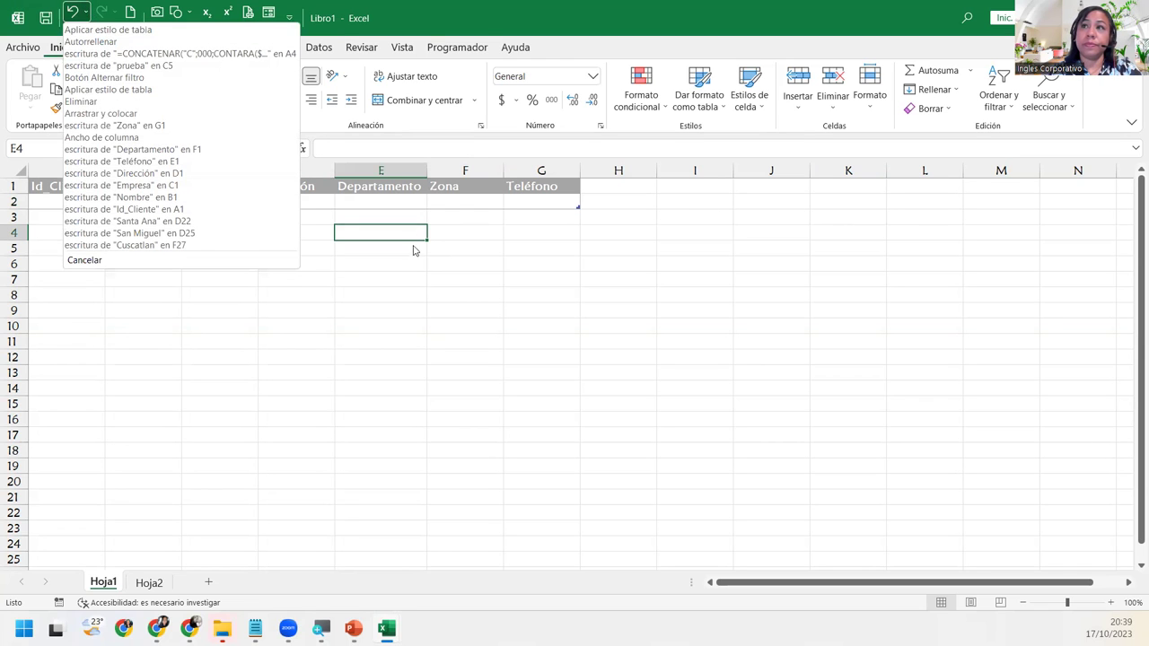
click(401, 200)
Convert Tabla1 into a normal range, confirming with Yes
drag(79, 192, 566, 200)
click(579, 47)
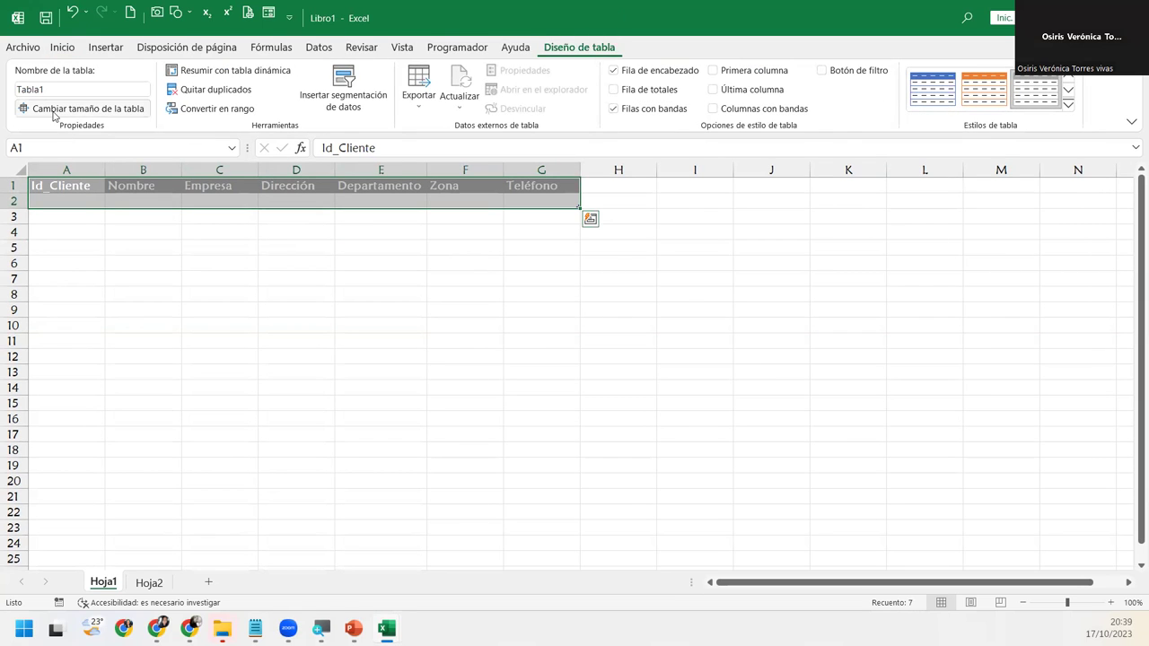
click(215, 109)
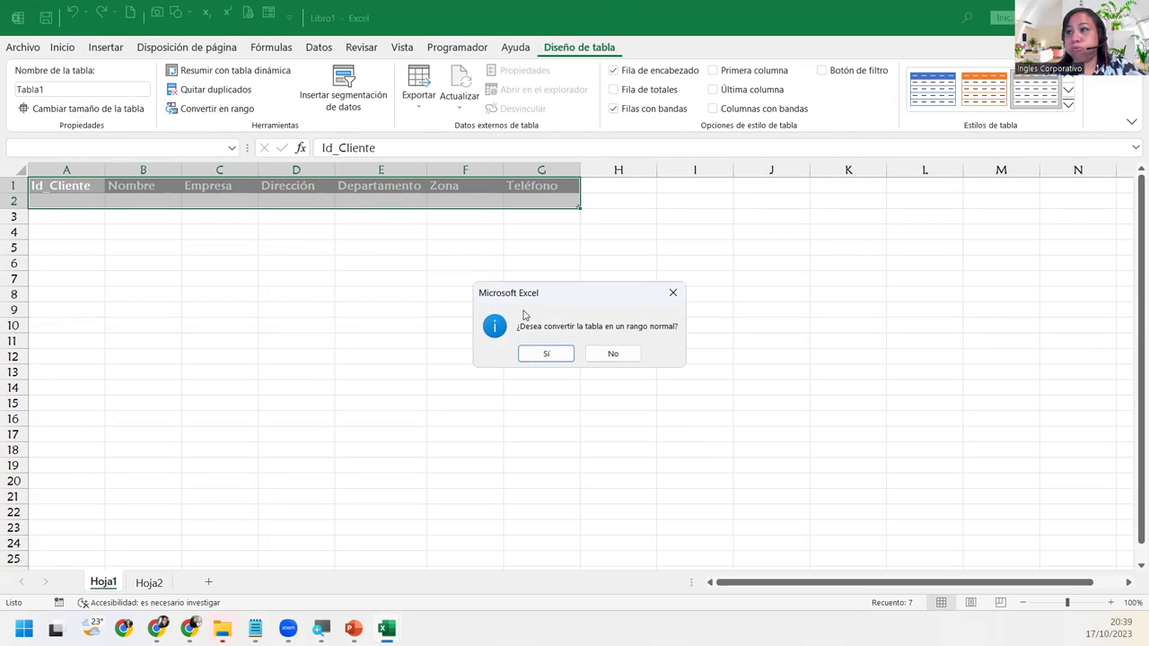
click(603, 359)
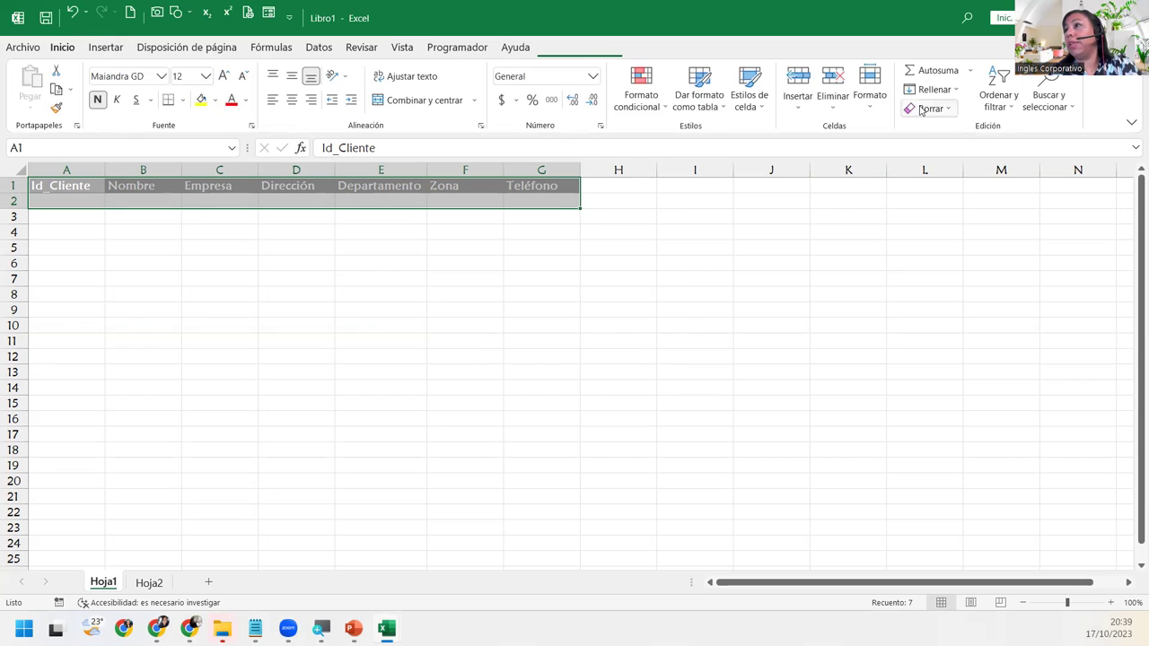
Clear the leftover formatting from the header row and reselect the range from A1
click(933, 110)
click(956, 145)
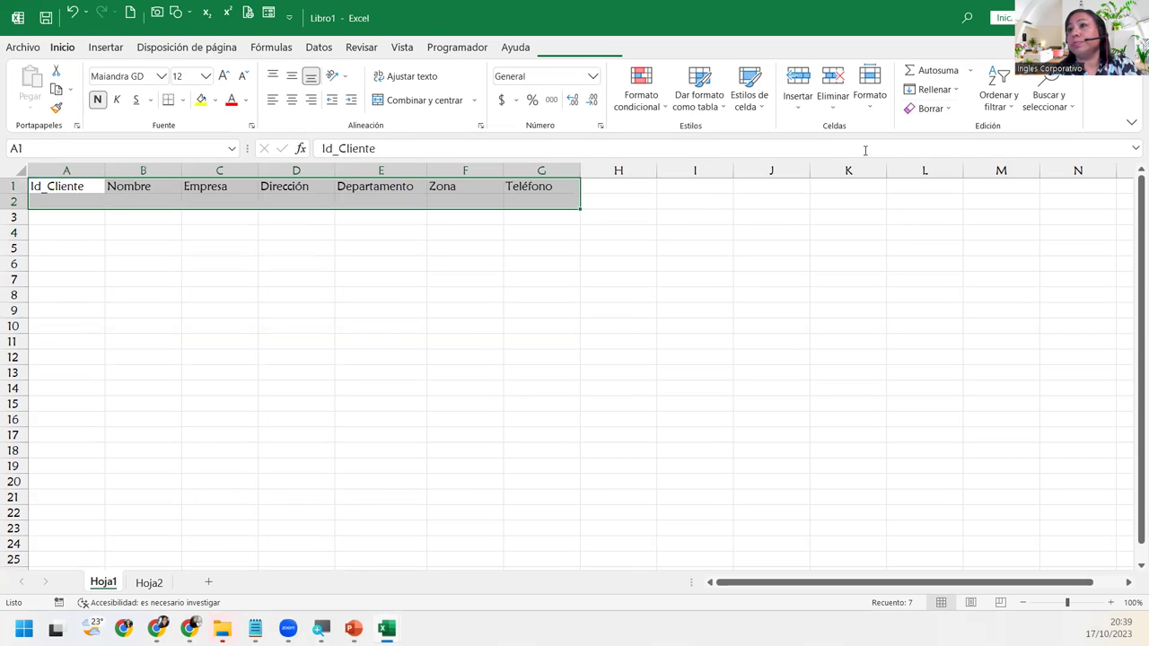
click(275, 311)
mouse_move(60, 187)
mouse_down()
mouse_move(605, 207)
mouse_move(580, 206)
mouse_up()
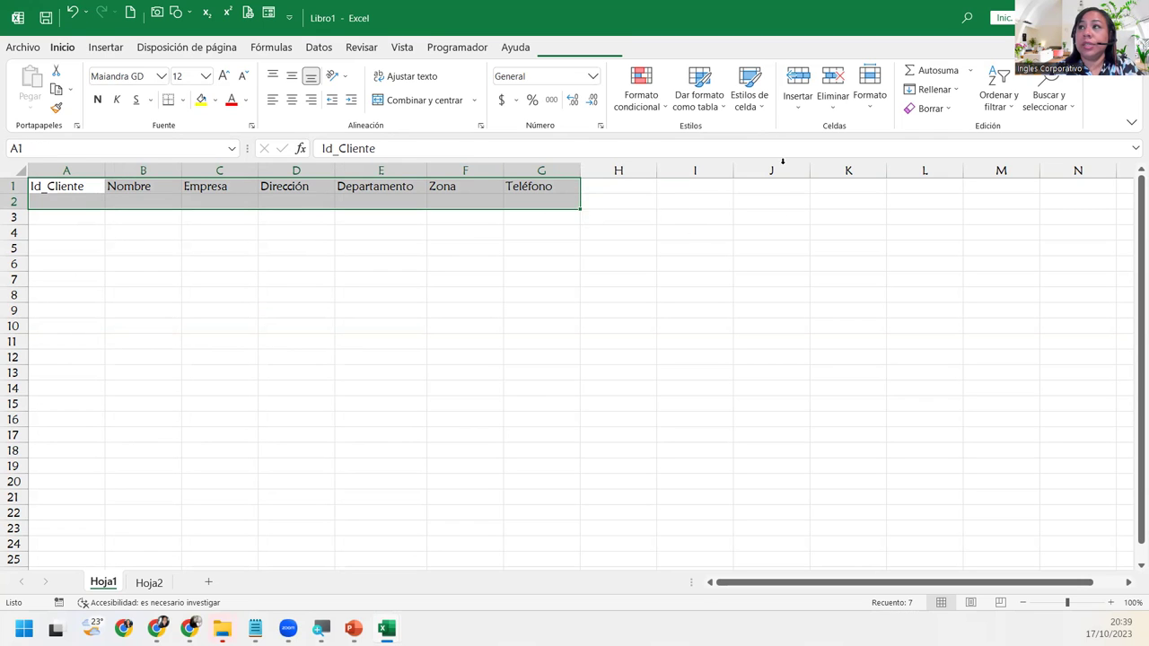
Format the range as a table with 'La tabla tiene encabezados' ticked
click(691, 108)
click(849, 197)
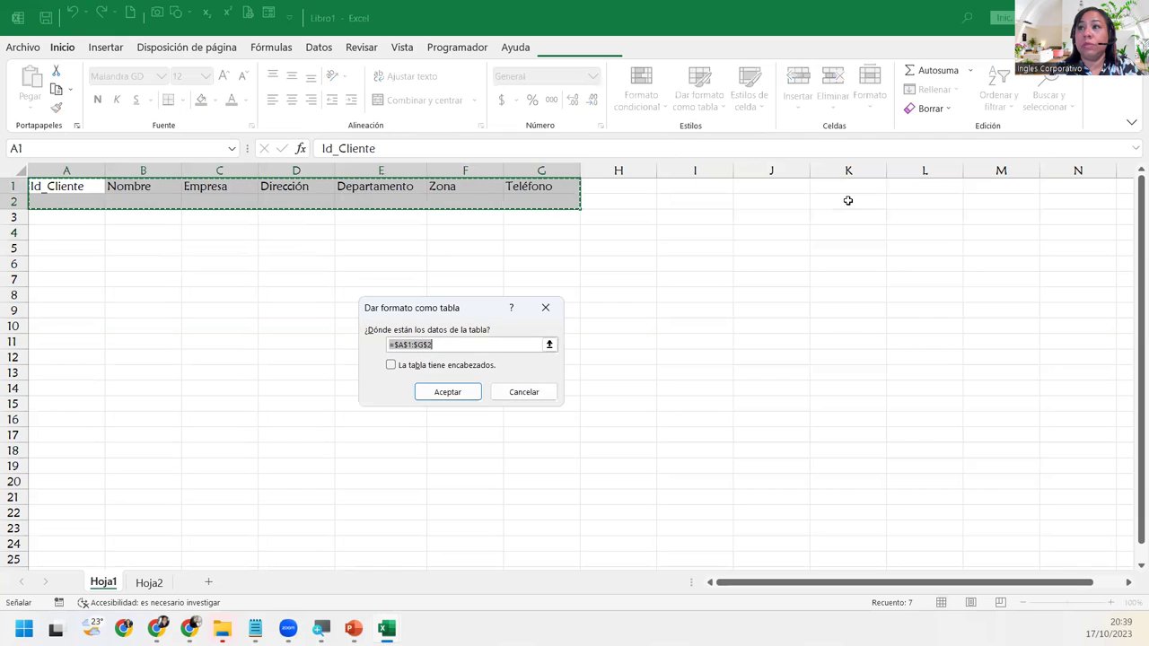
click(392, 368)
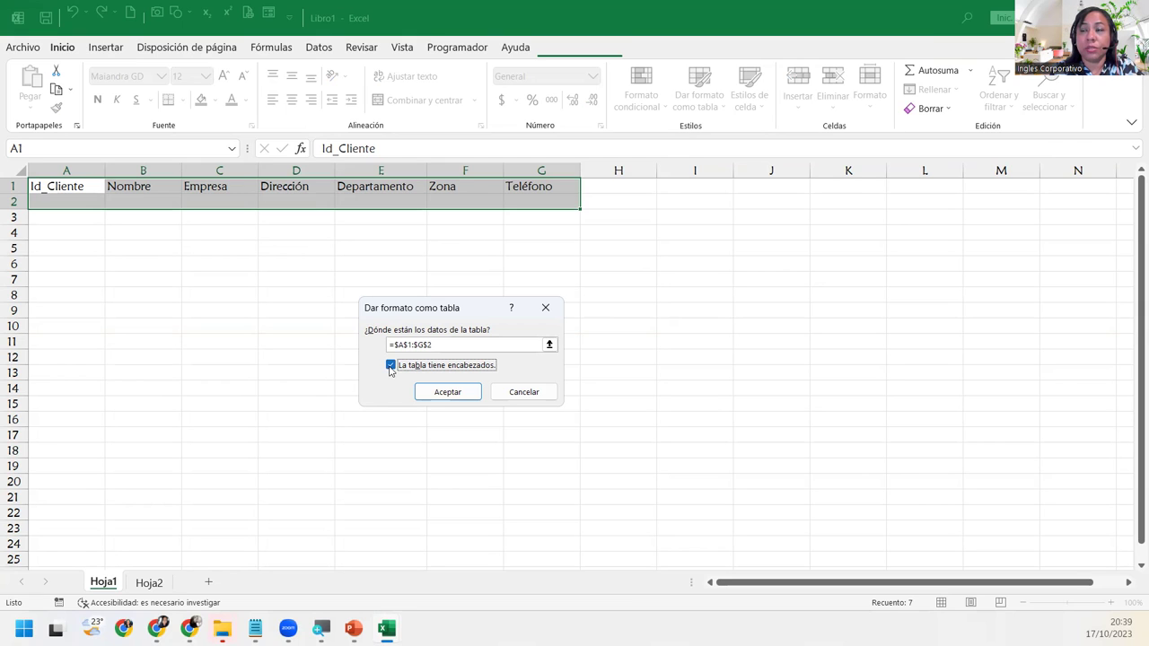
click(455, 391)
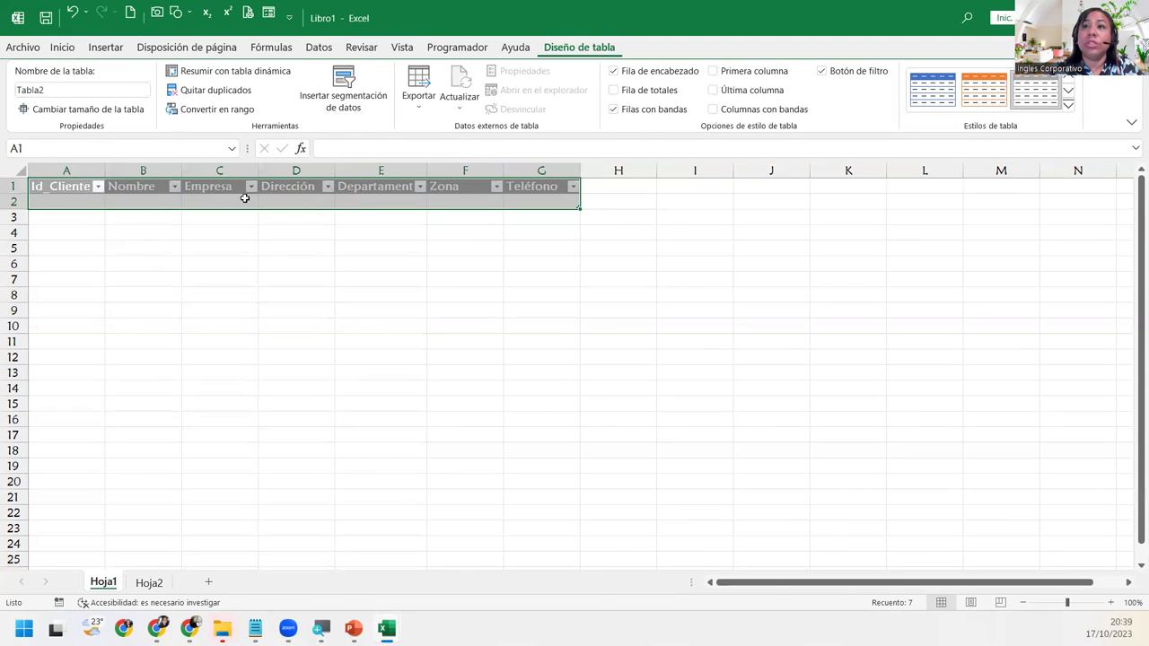
Uncheck Botón de filtro on Tabla2, toggling it on and off to show the arrows vanish
click(822, 76)
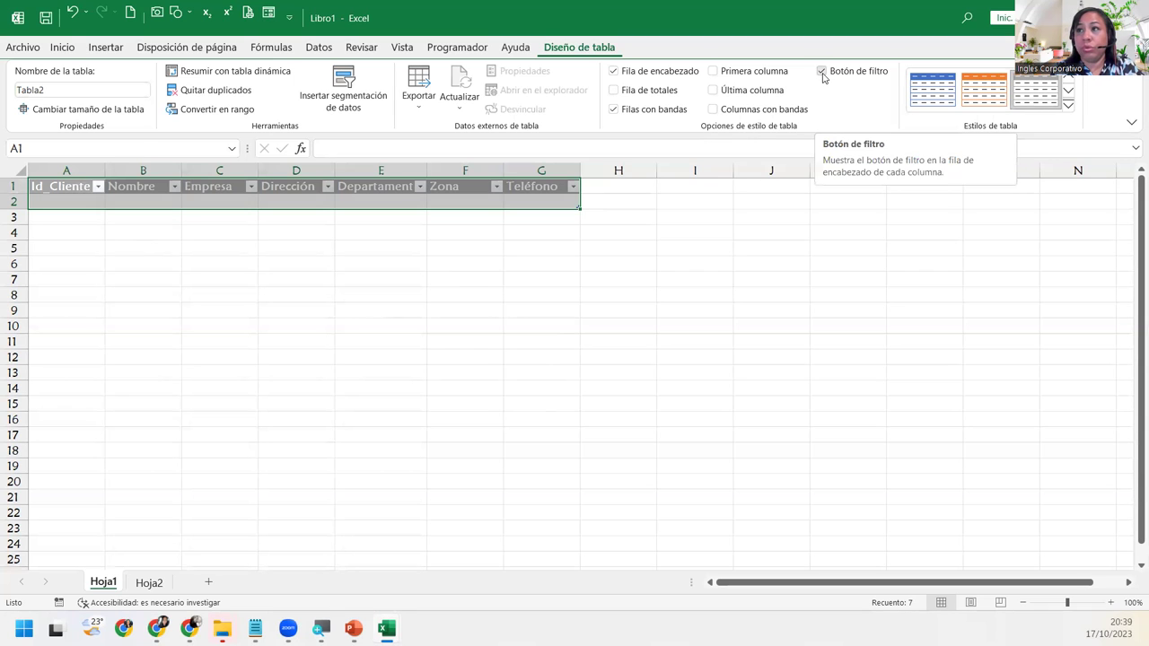
click(61, 199)
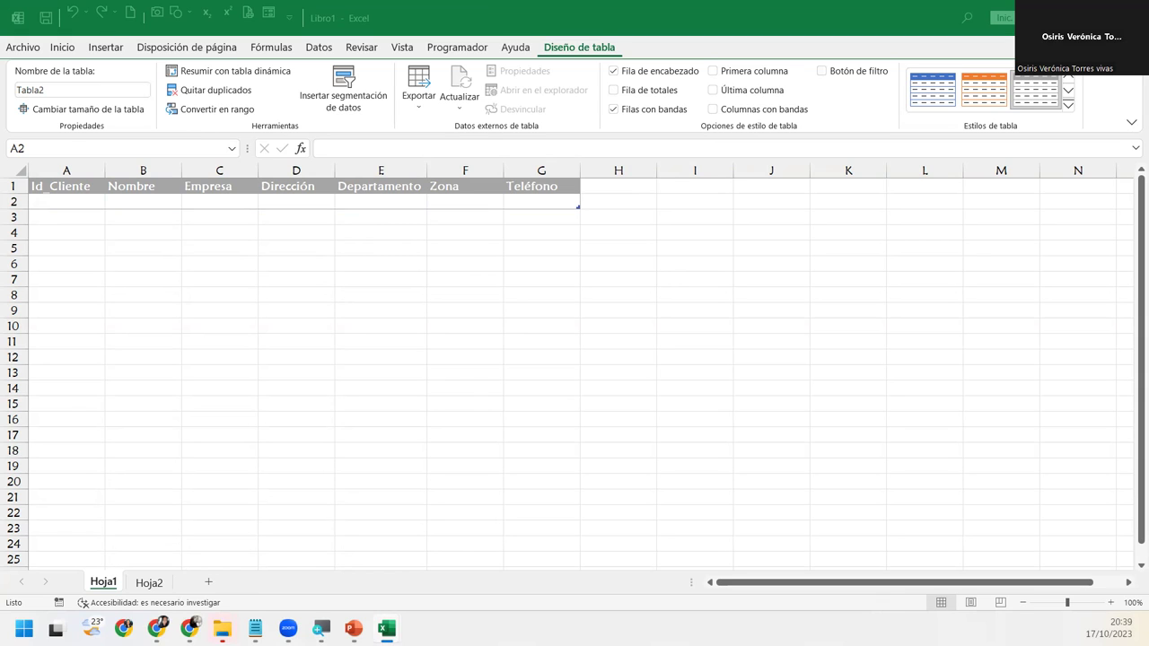
key(F2)
key(Escape)
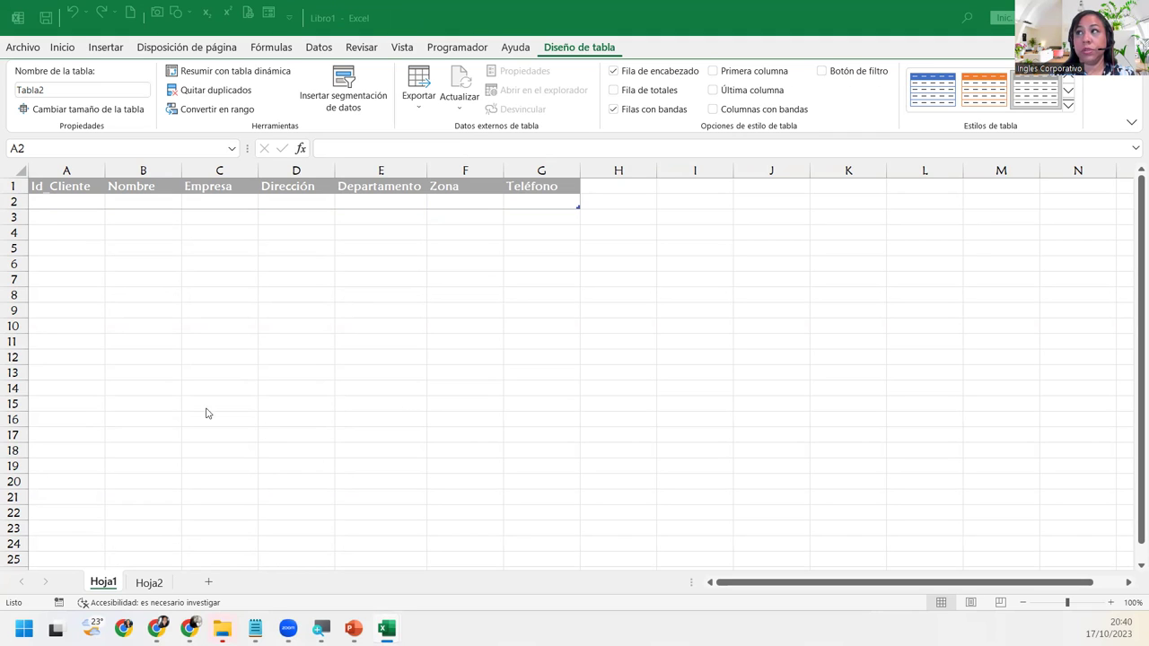
click(819, 78)
click(821, 74)
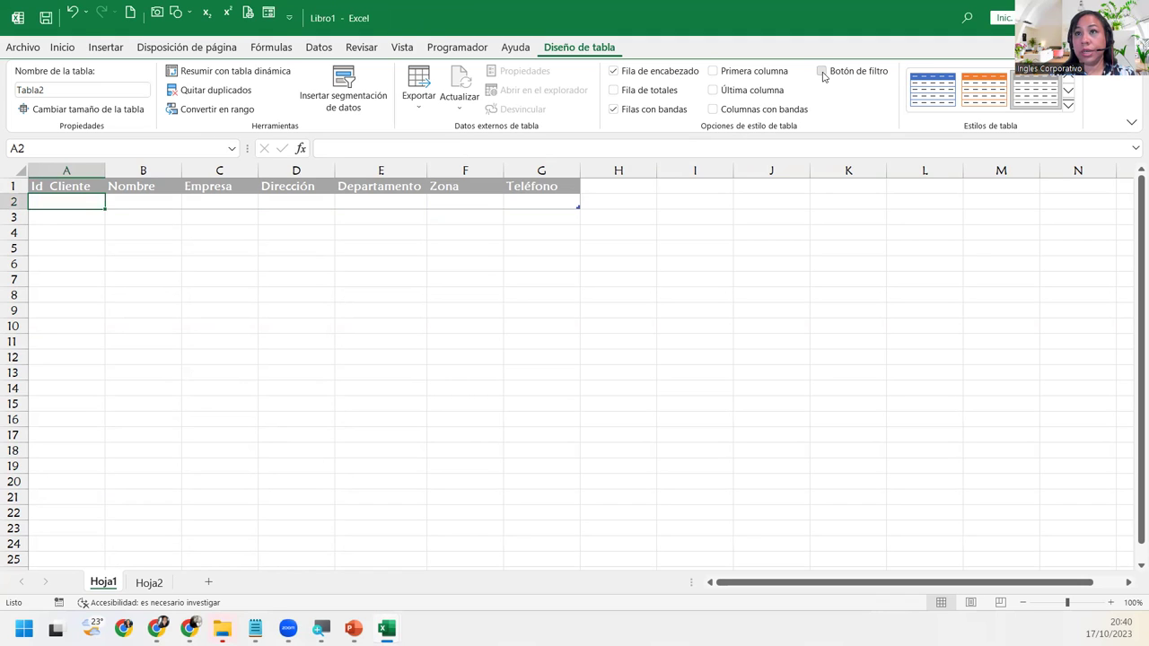
click(822, 72)
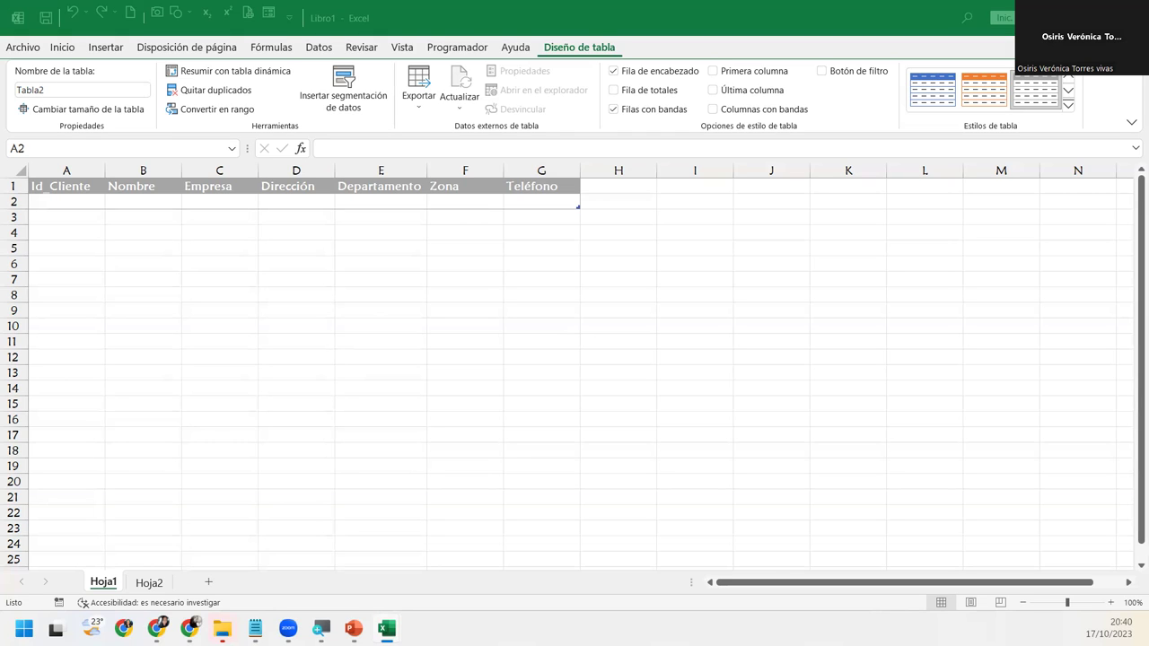
click(61, 201)
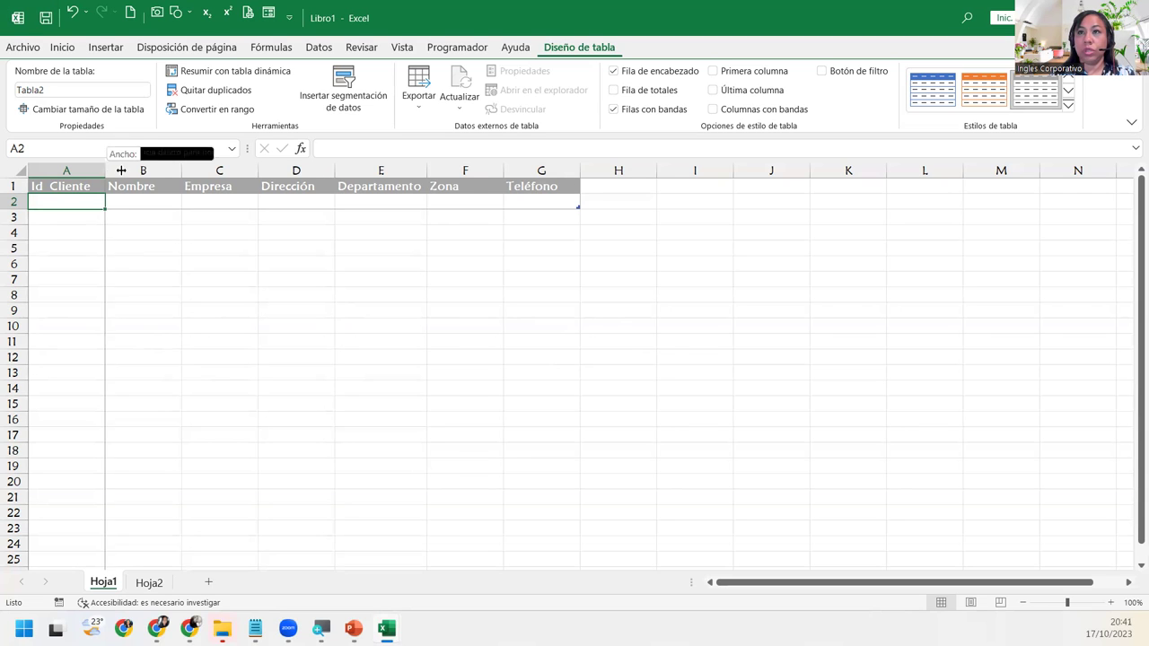
Drag column A wider until the Id_Cliente header shows completely
drag(112, 172, 128, 172)
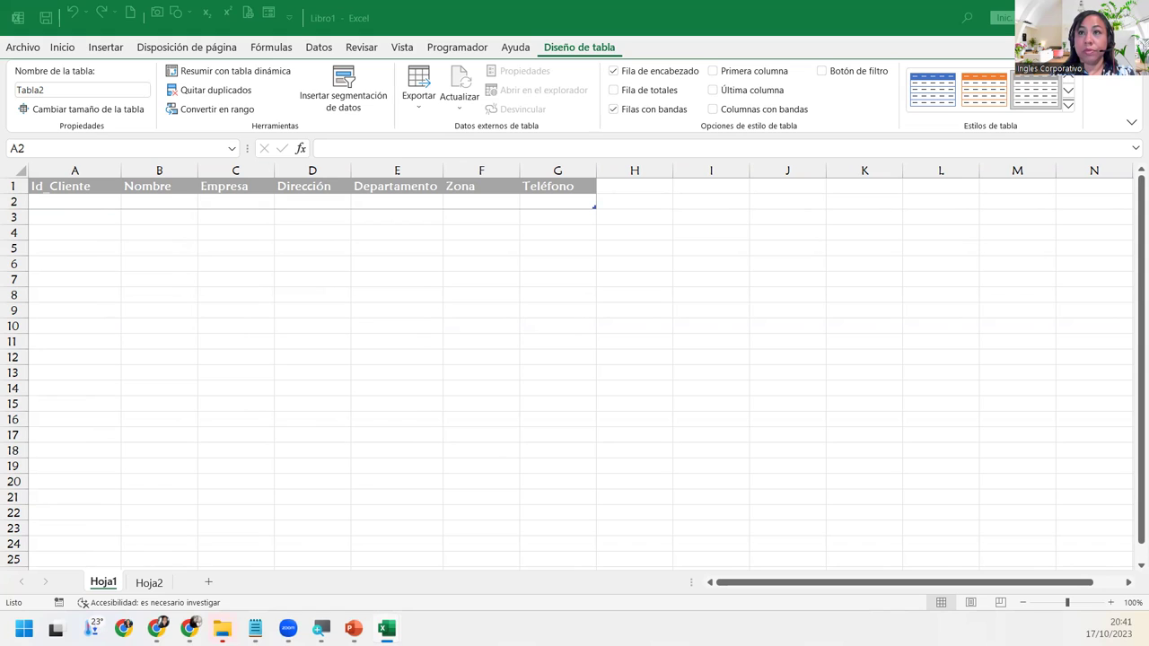
click(99, 201)
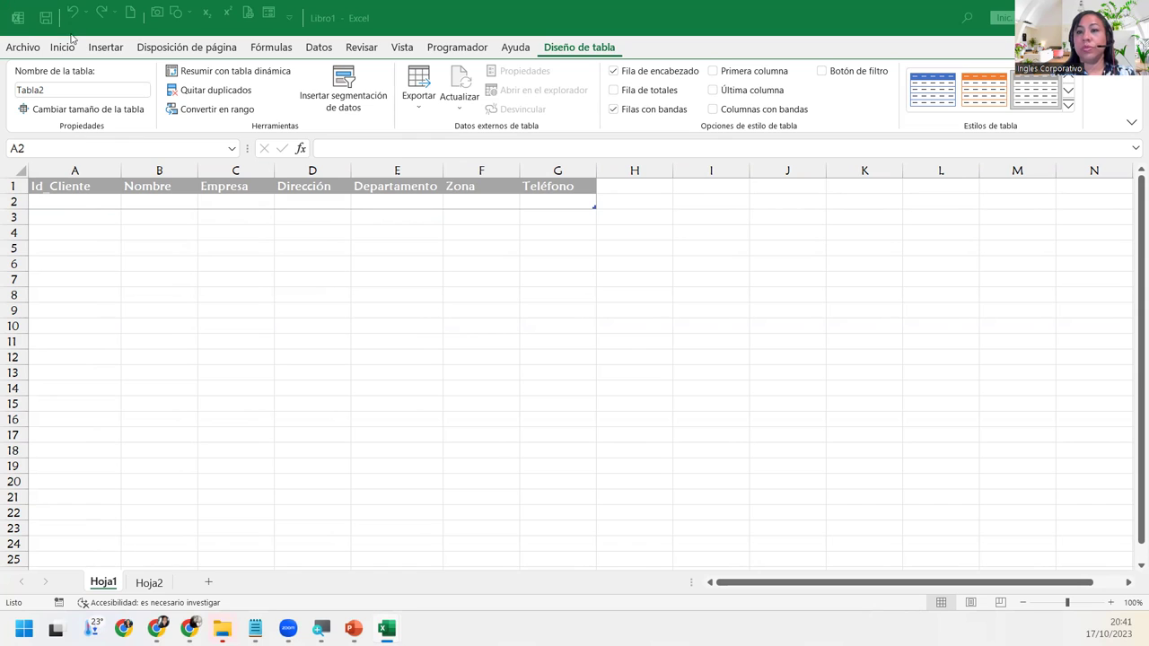
click(113, 201)
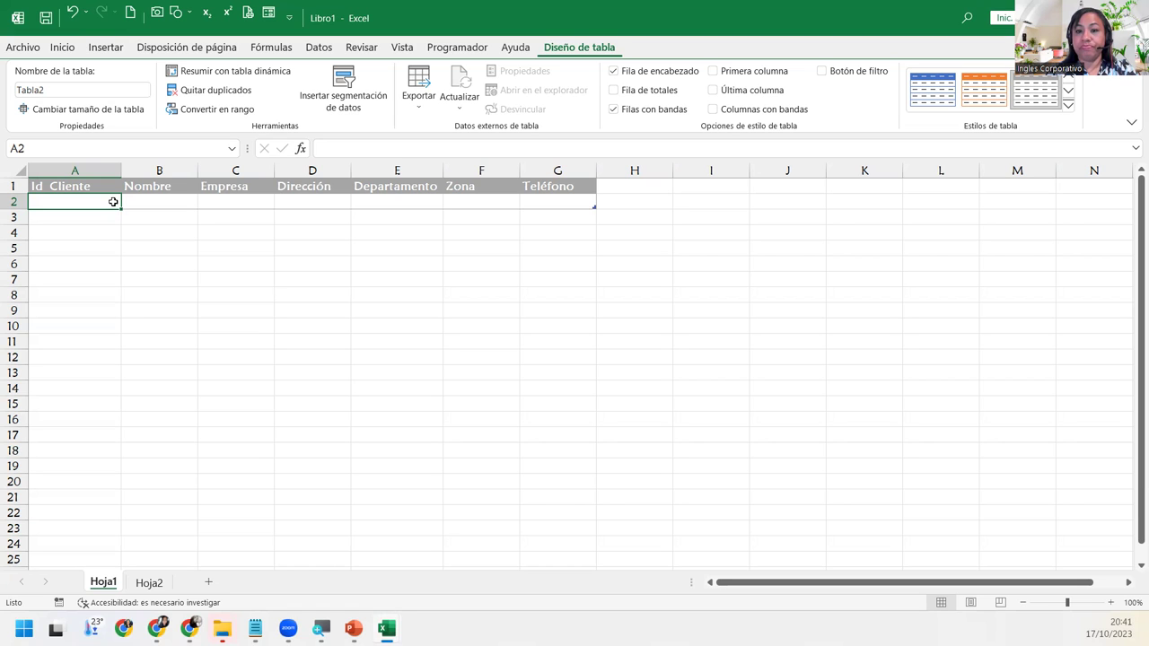
text(=)
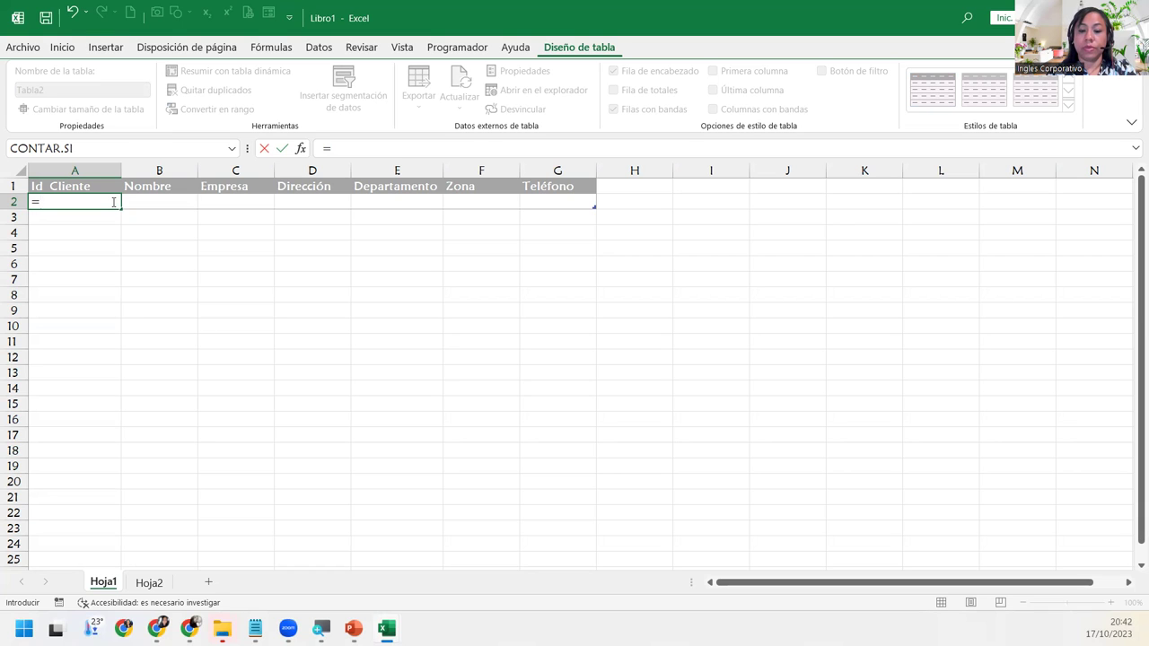
text(contar)
key(Down)
key(Down)
key(Down)
key(Down)
key(Tab)
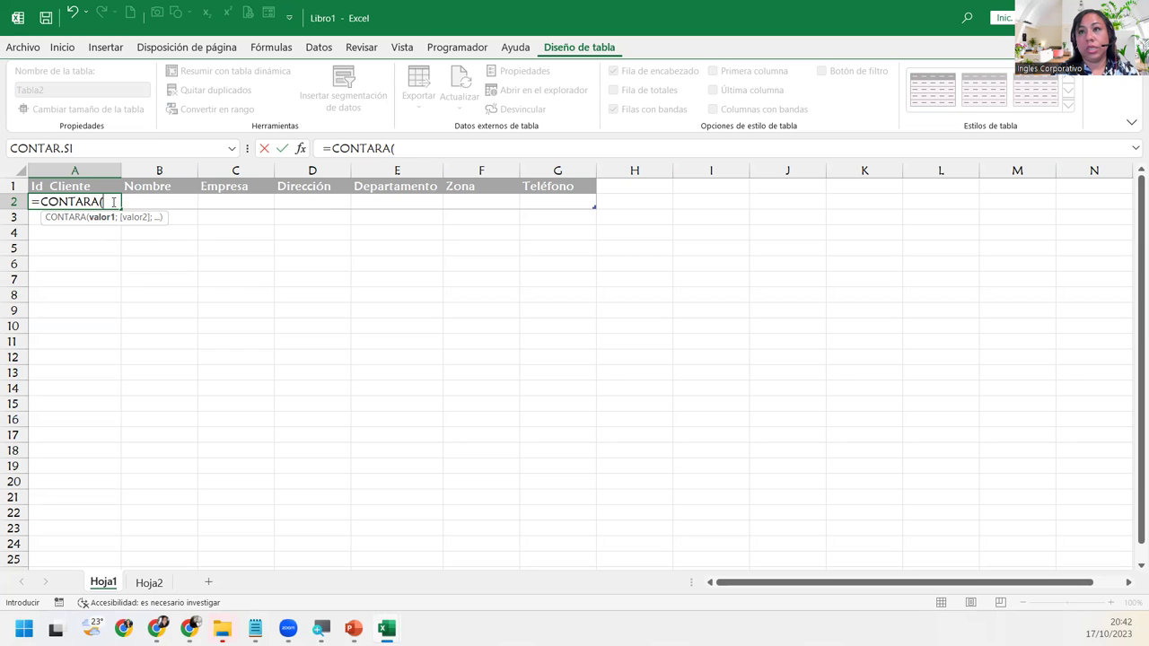
click(179, 203)
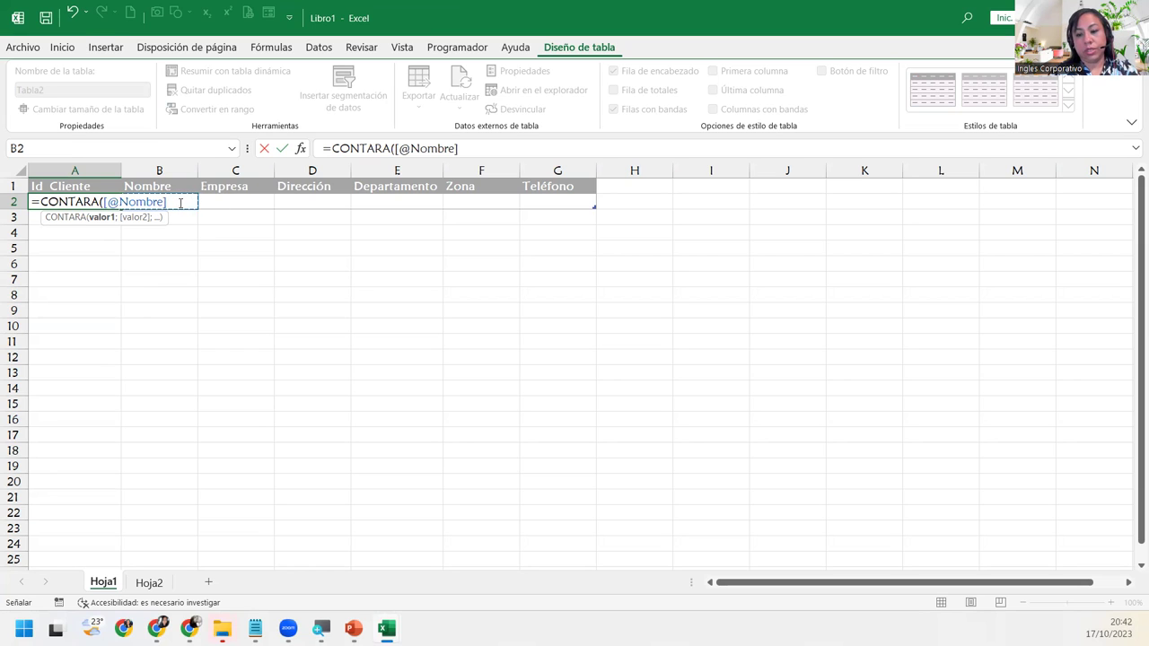
key(F8)
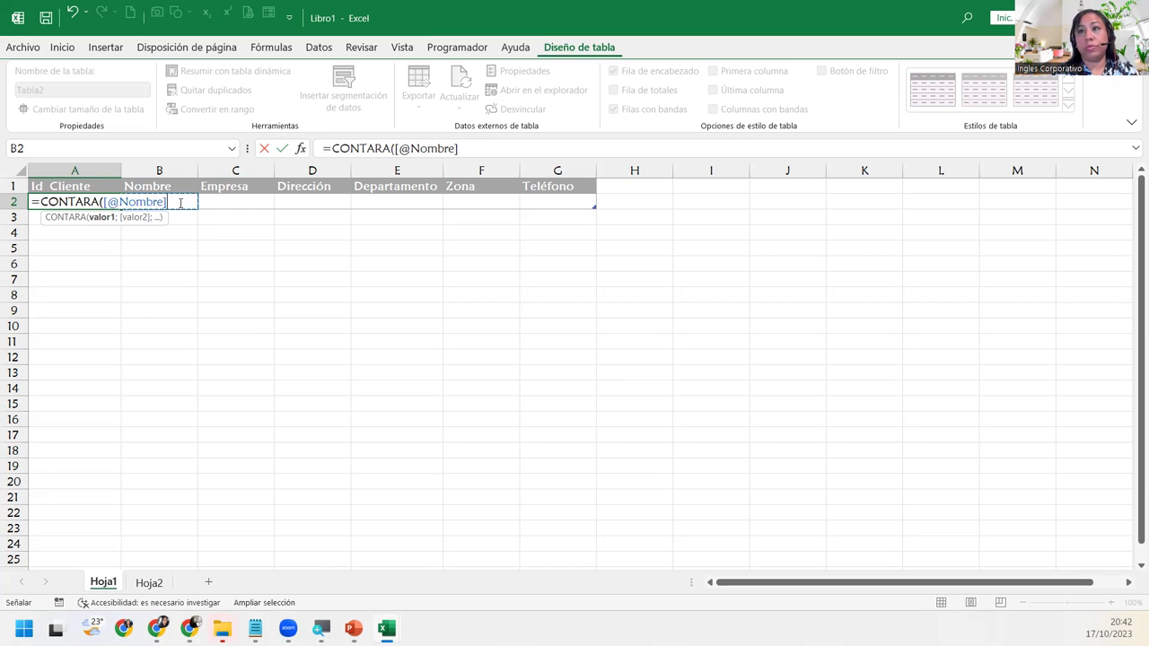
key(F2)
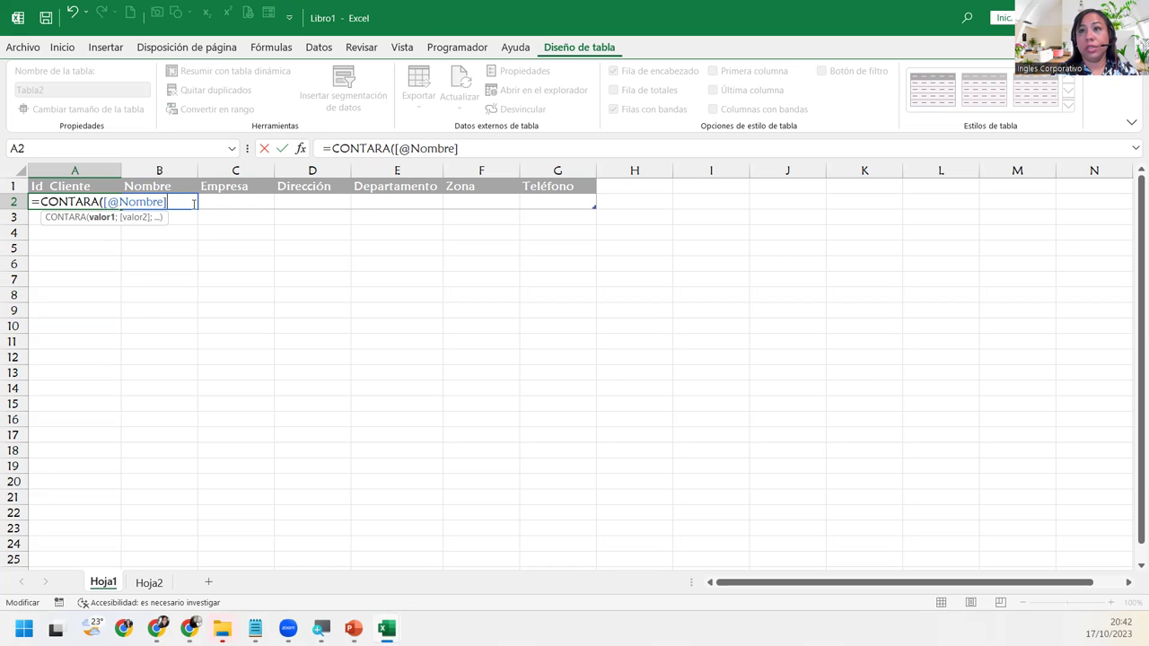
key(Escape)
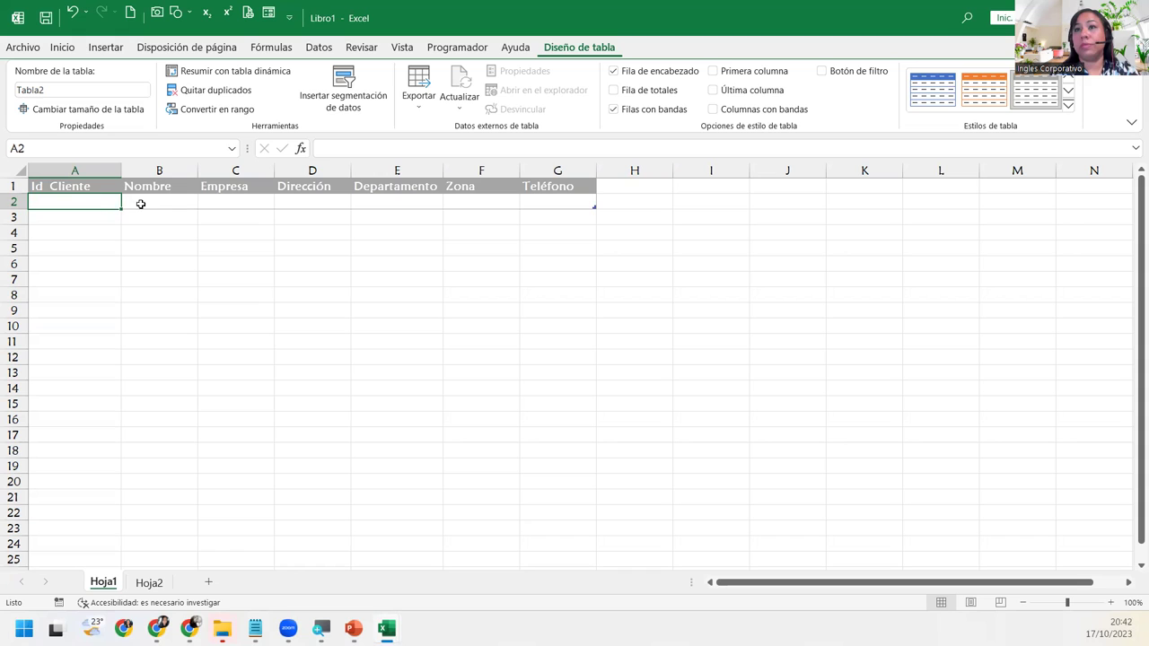
drag(53, 186, 574, 201)
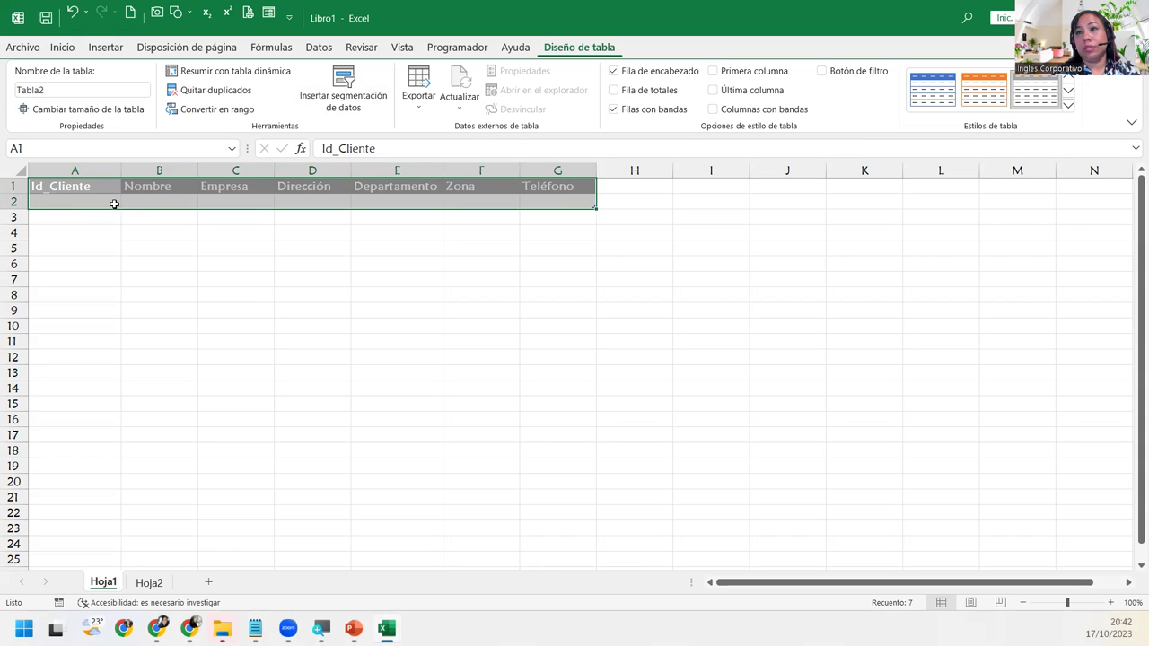
click(85, 198)
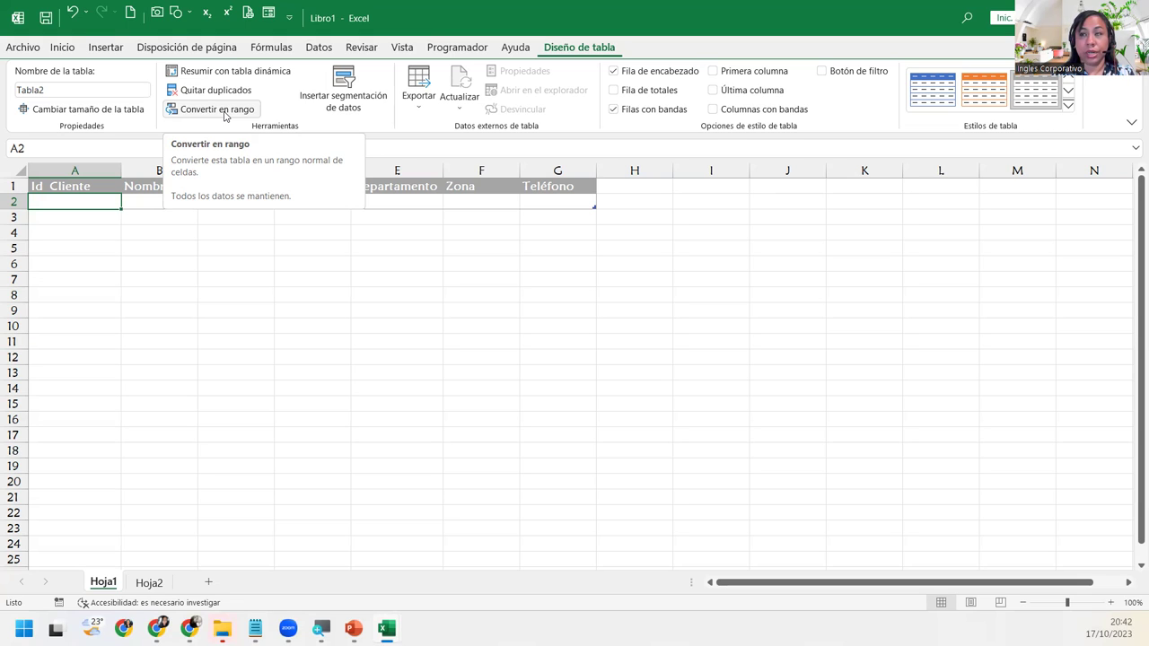
Convert Tabla2 to a normal range with Convertir en rango and Sí, then cancel a Ctrl+T attempt
click(225, 115)
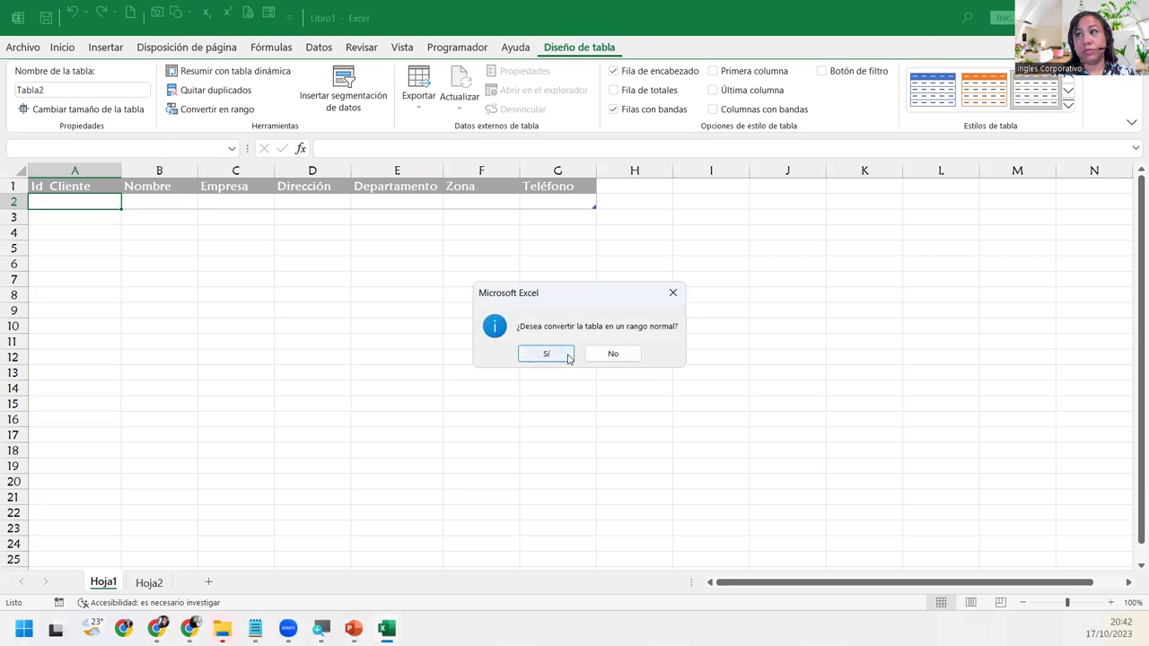
click(567, 359)
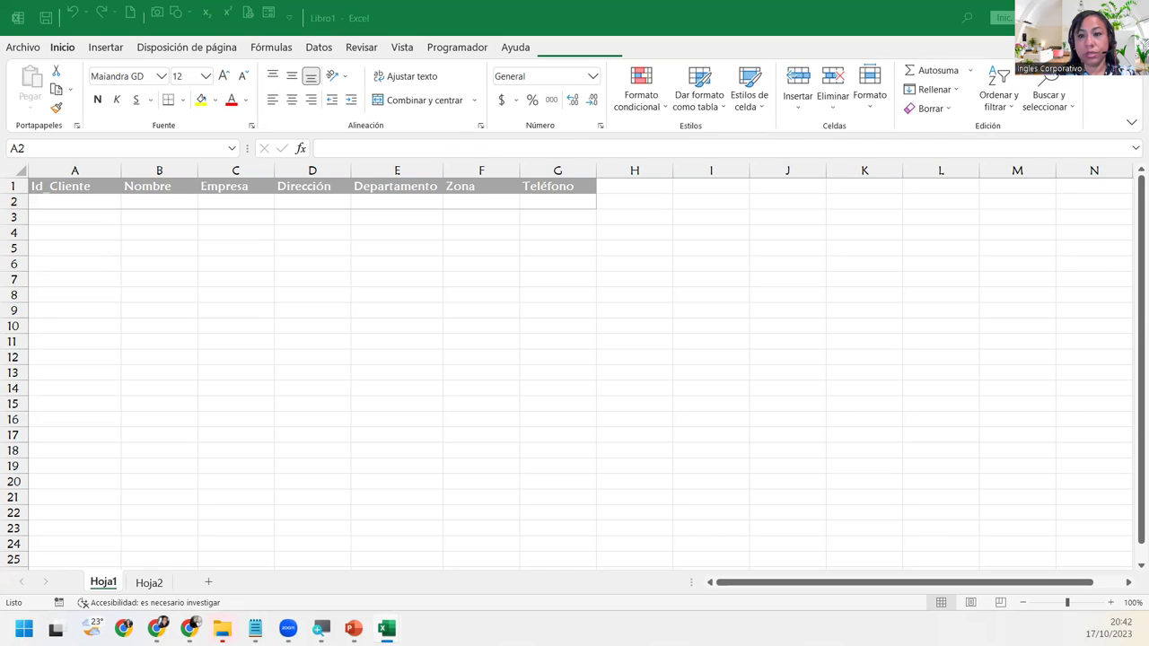
key(ctrl+t)
key(Escape)
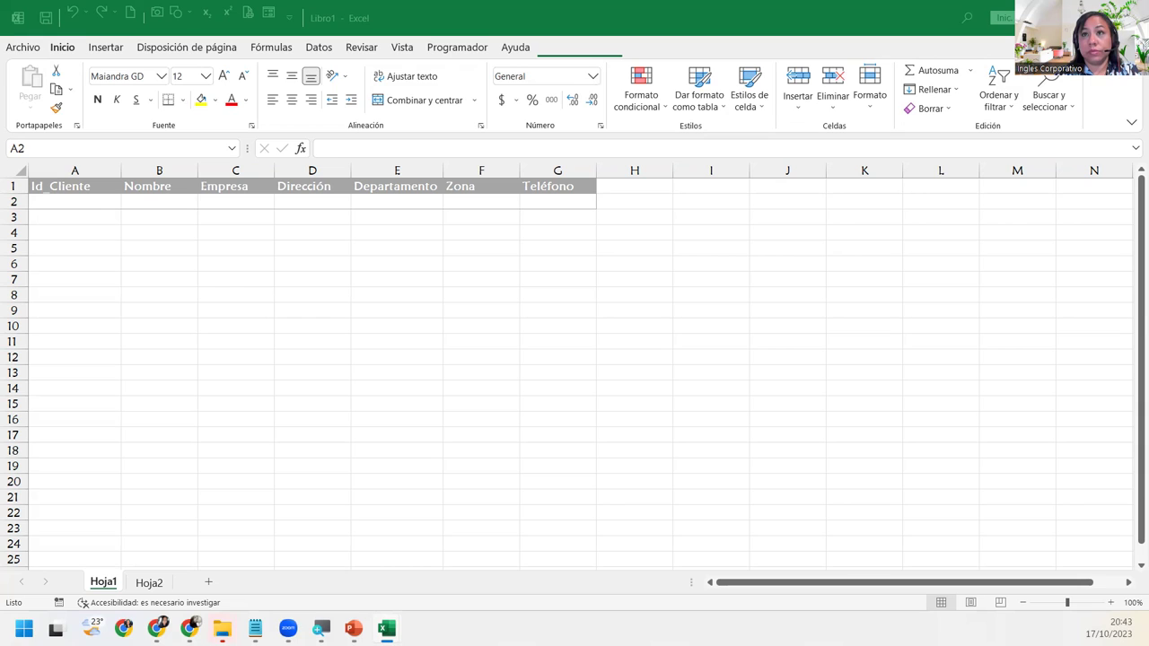
click(66, 200)
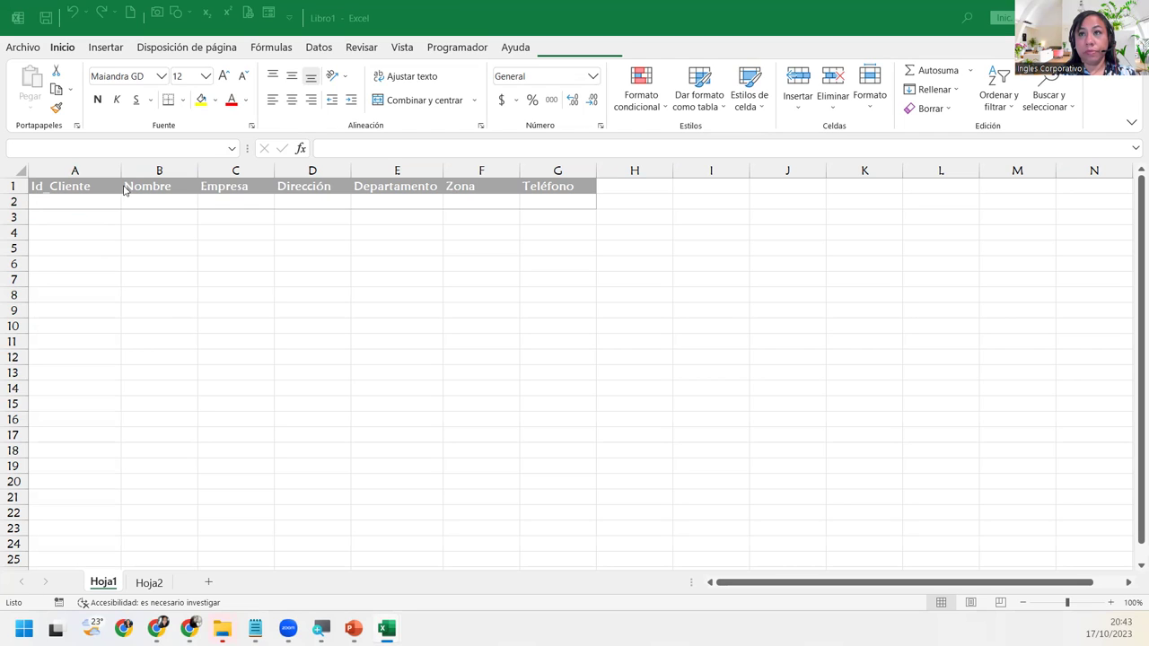
In A2, build =CONCATENAR("C0";0; and start typing the CONTARA count function
click(86, 199)
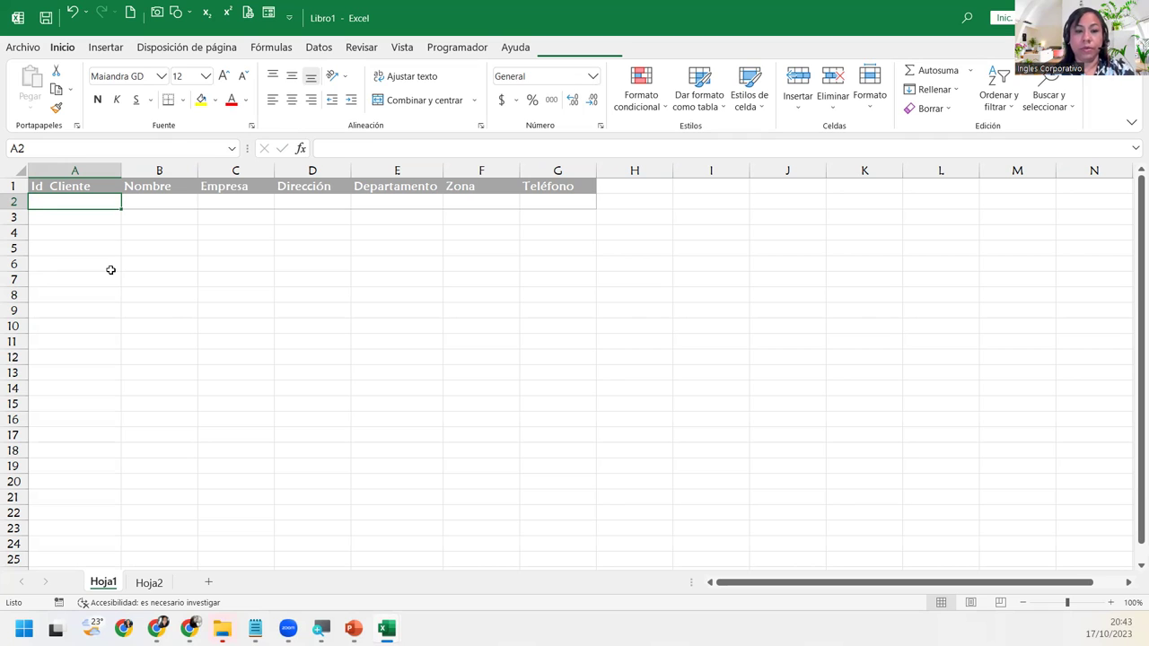
text(=conca)
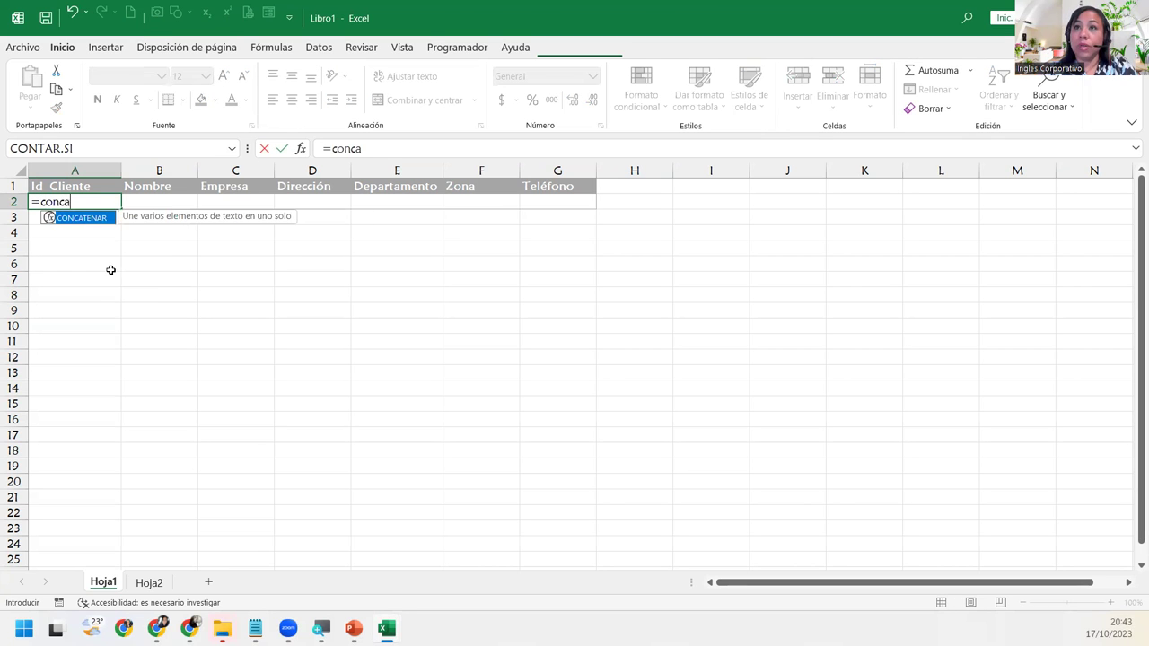
key(Tab)
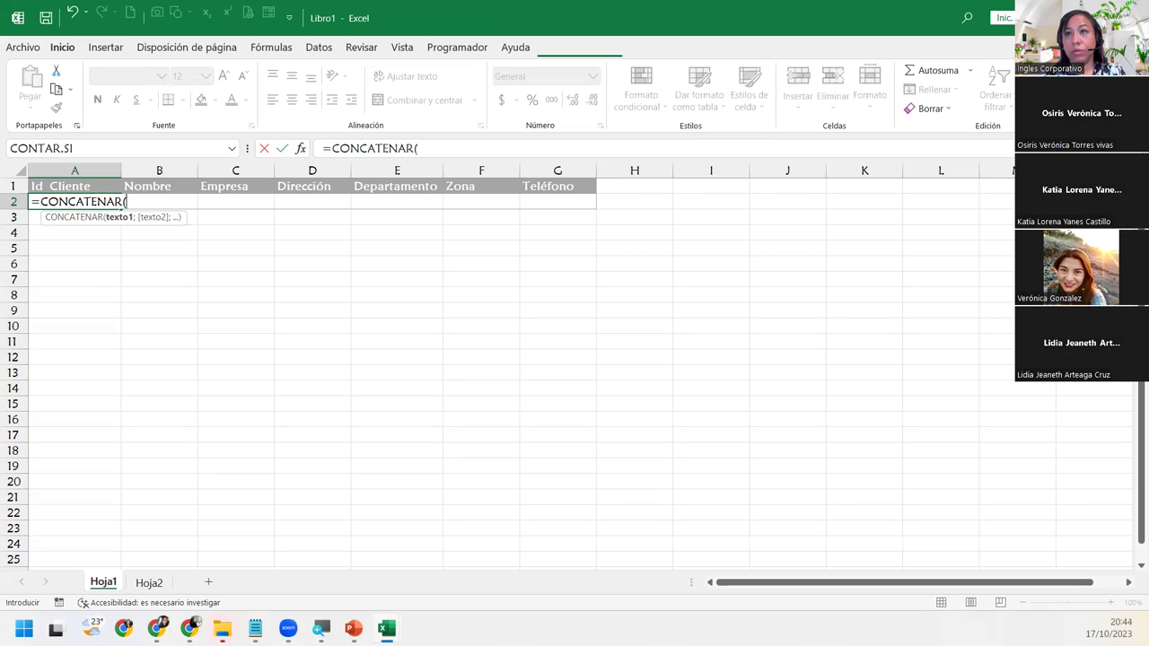
click(160, 206)
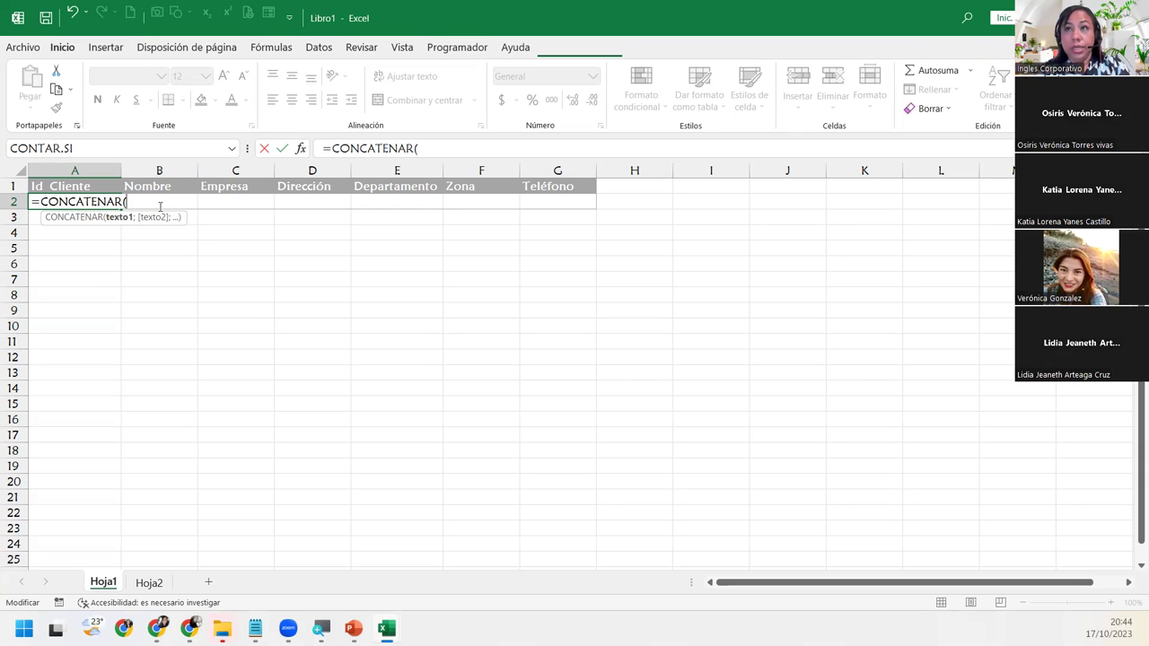
text(")
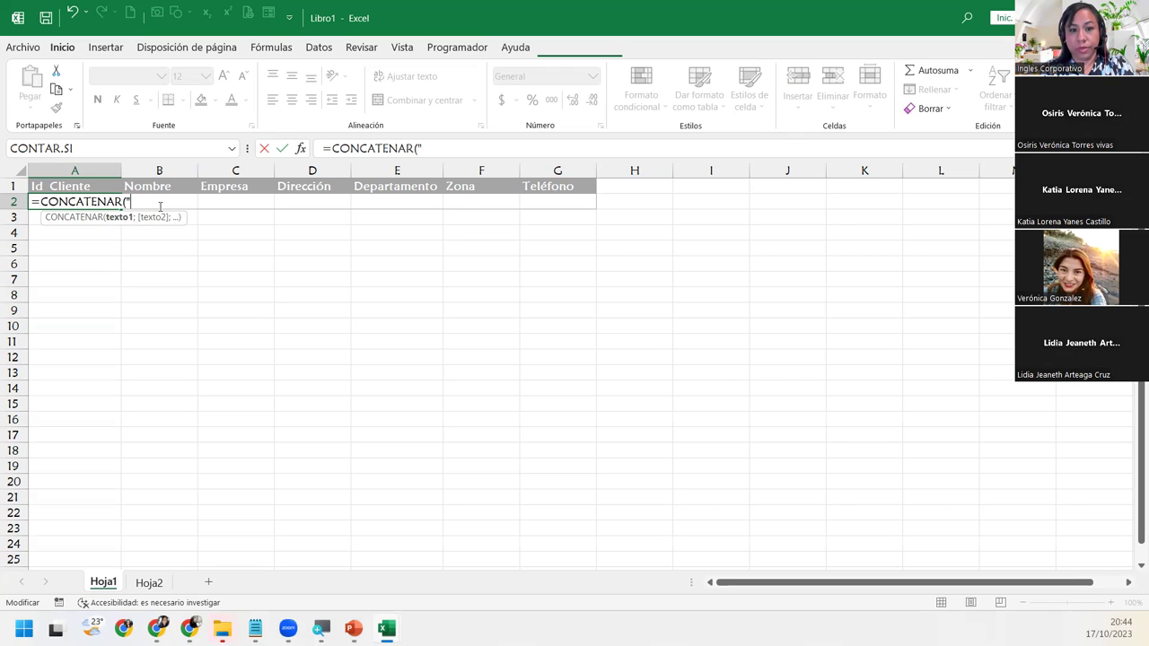
text(C0)
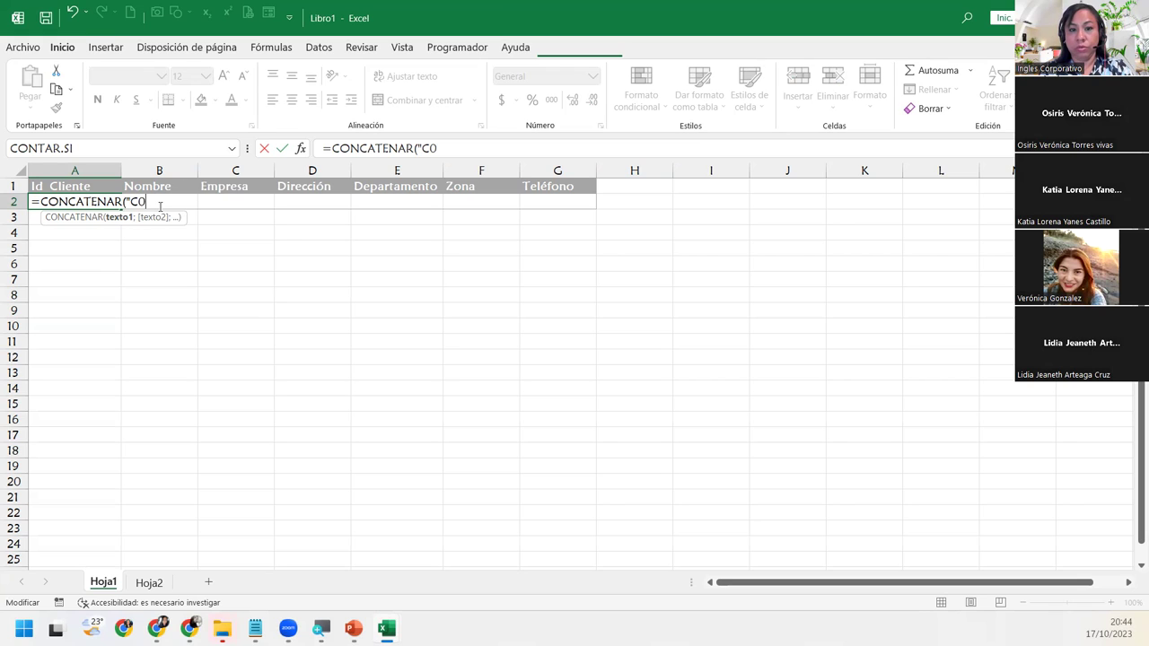
text(")
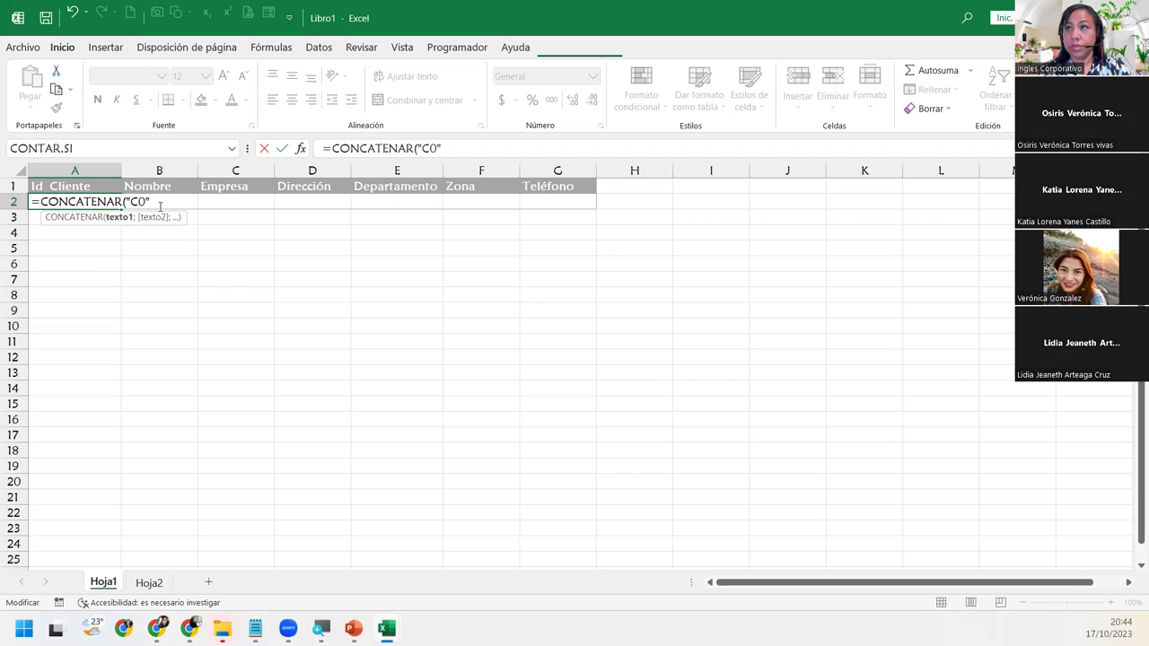
key(BackSpace)
key(BackSpace)
text(0)
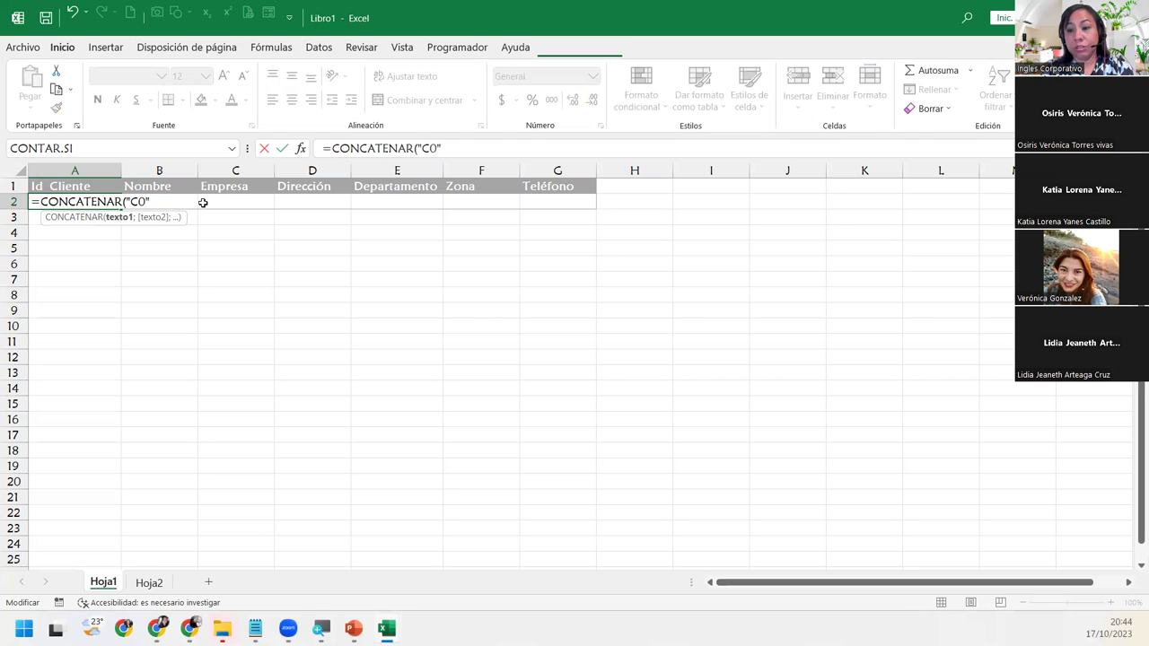
text(;)
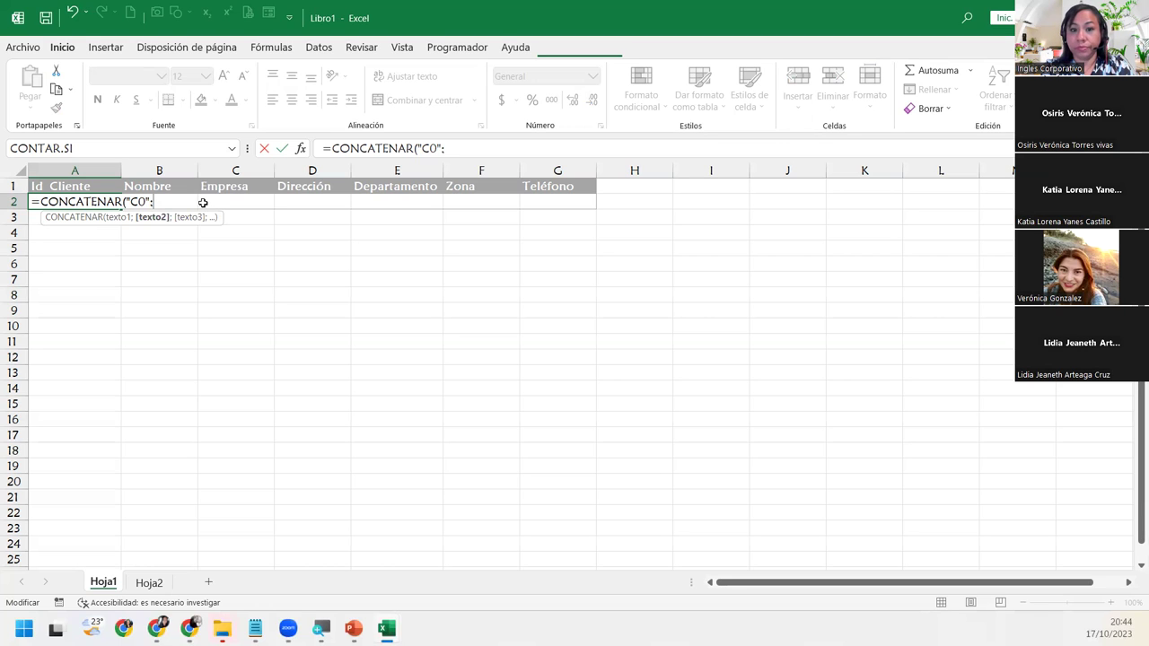
text(0)
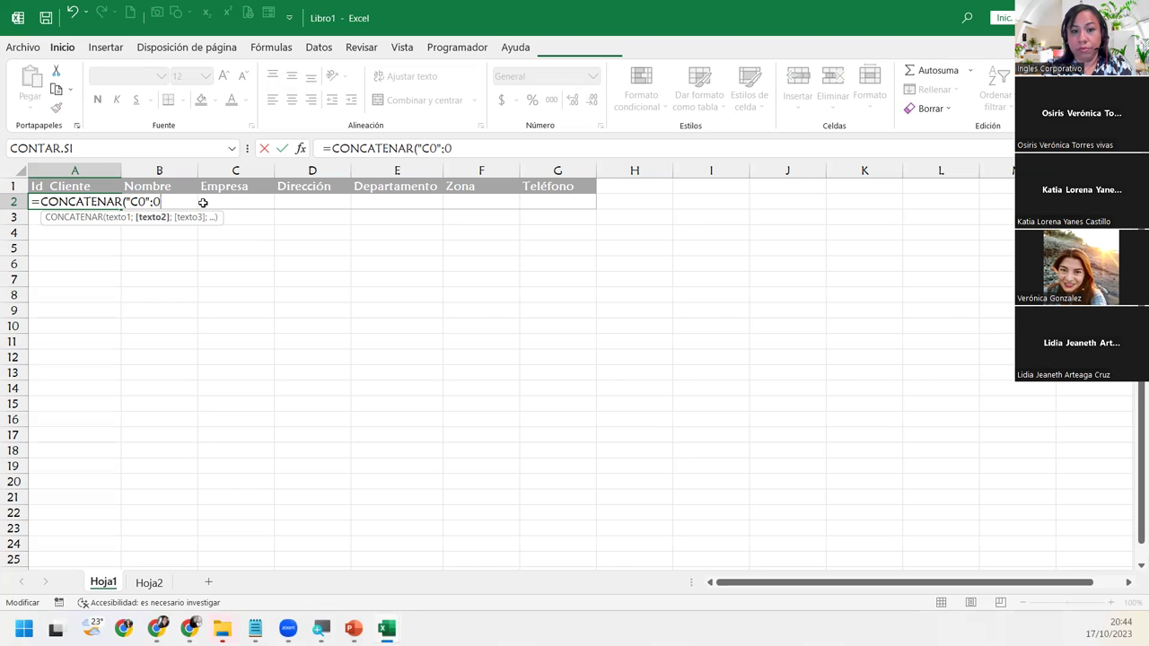
text(;)
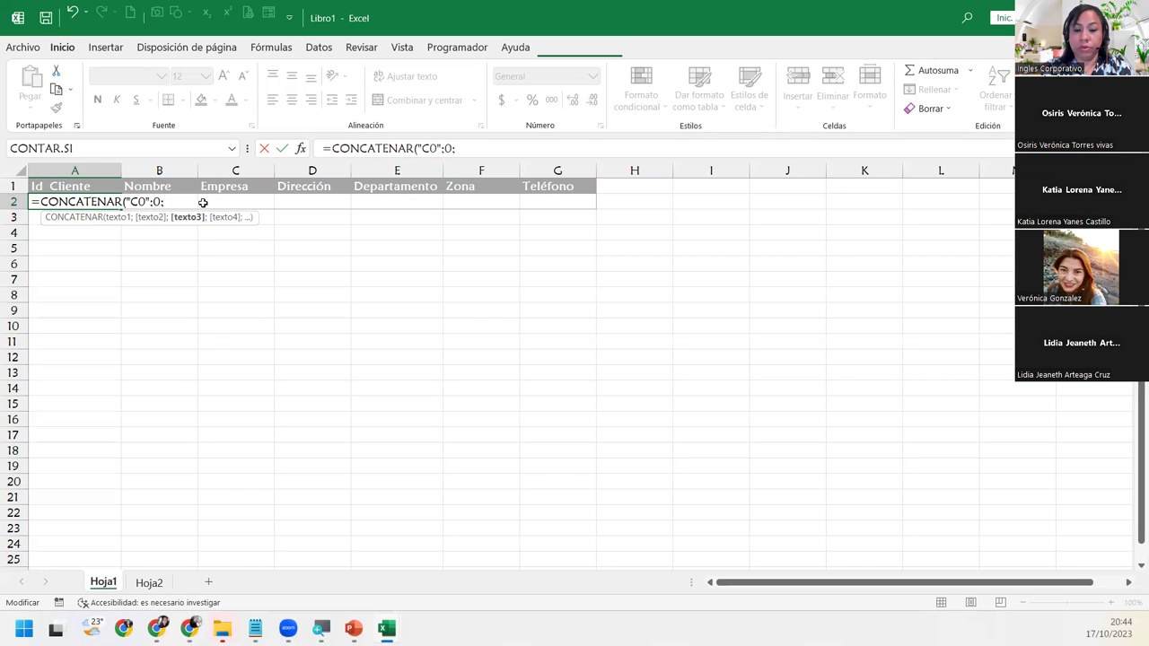
text(contar)
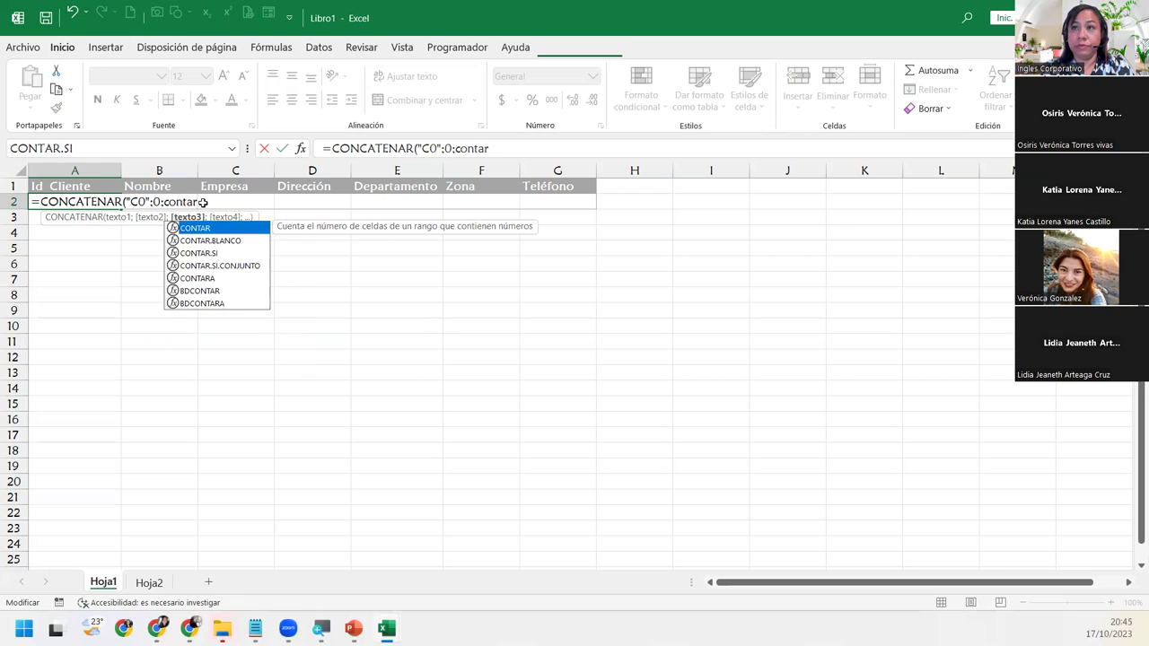
text(a)
Complete A2's formula as =CONCATENAR("C0";0;CONTARA($B$2:B2)), locking the range start as $B$2
key(Tab)
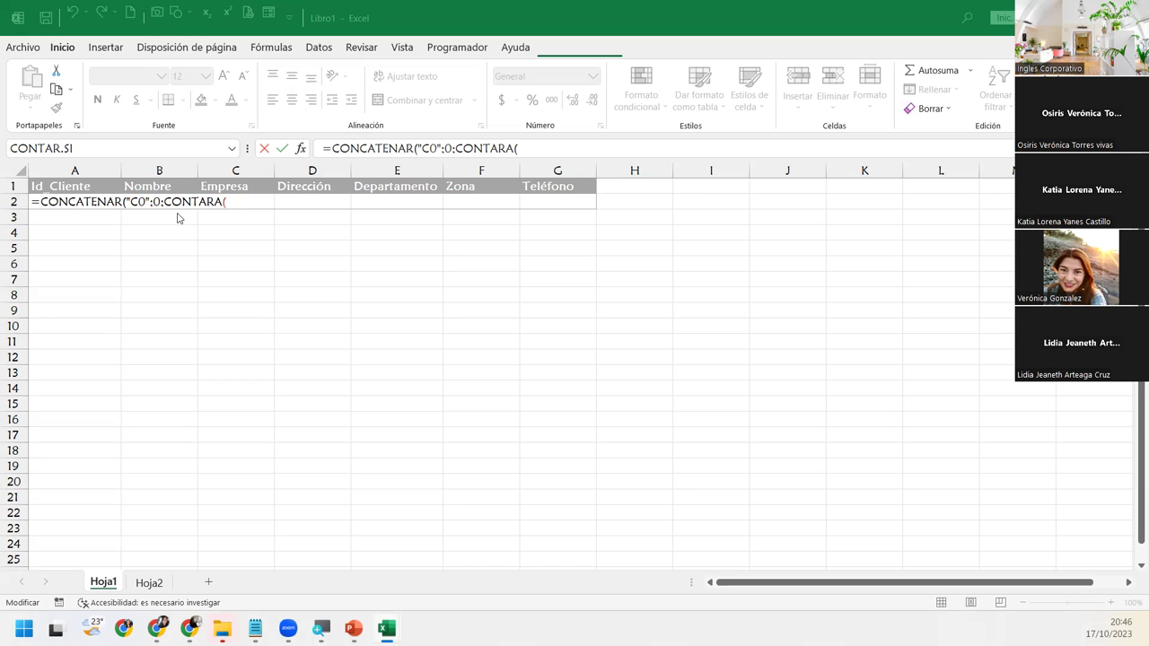
click(177, 223)
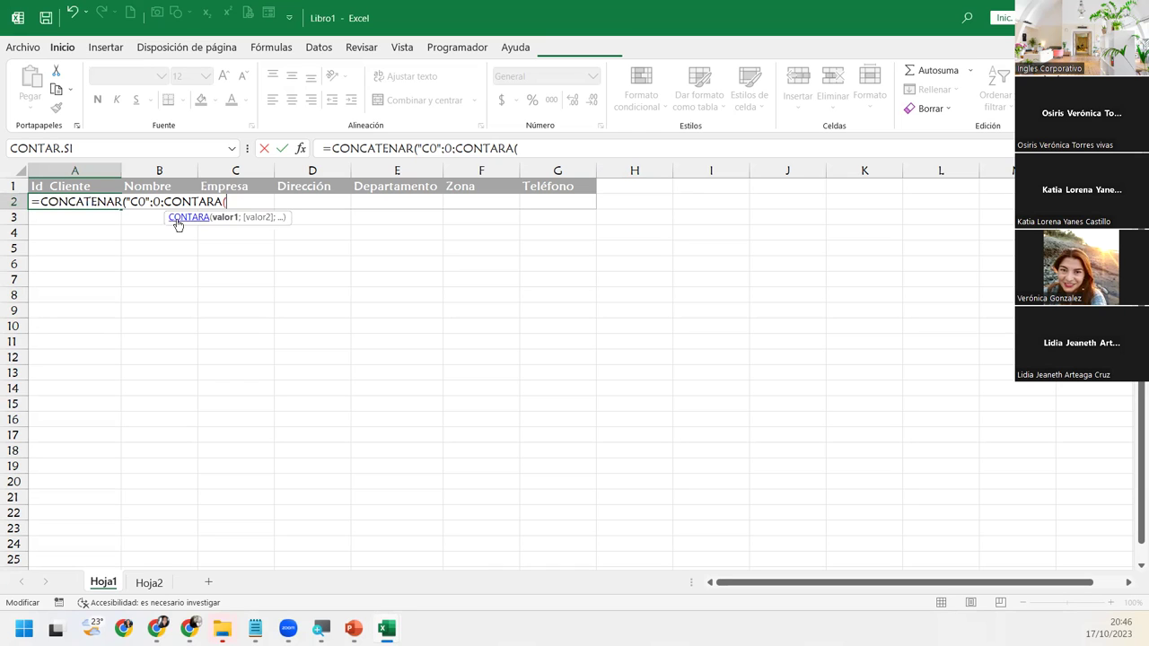
click(148, 218)
key(Up)
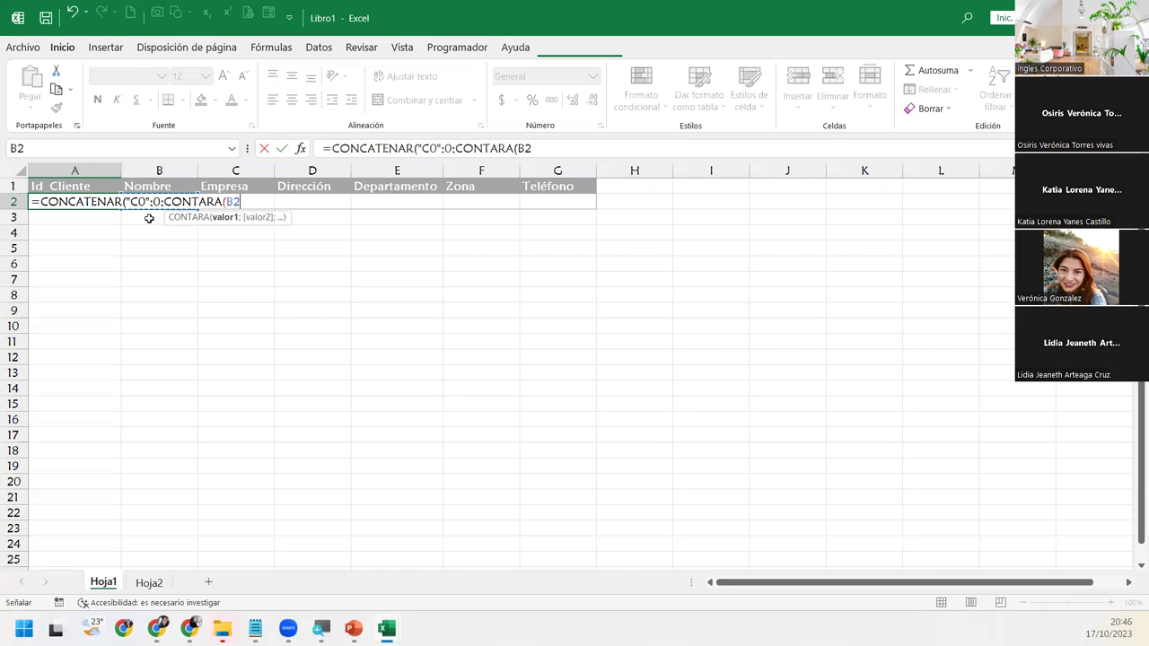
key(F4)
key(F8)
text())
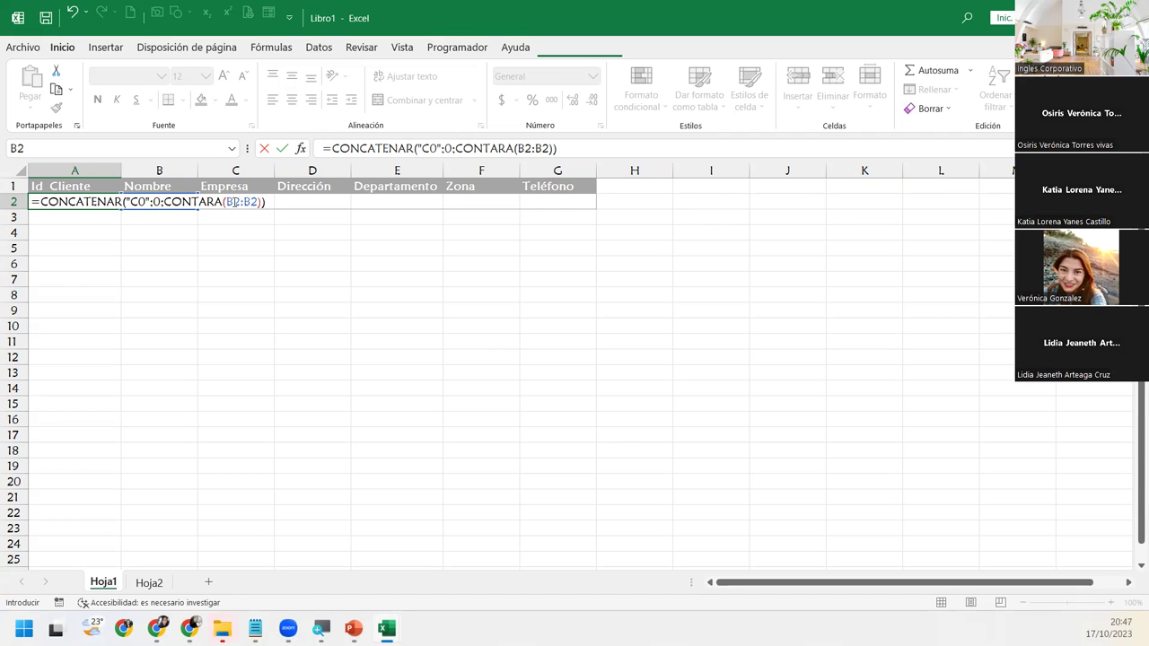
click(231, 201)
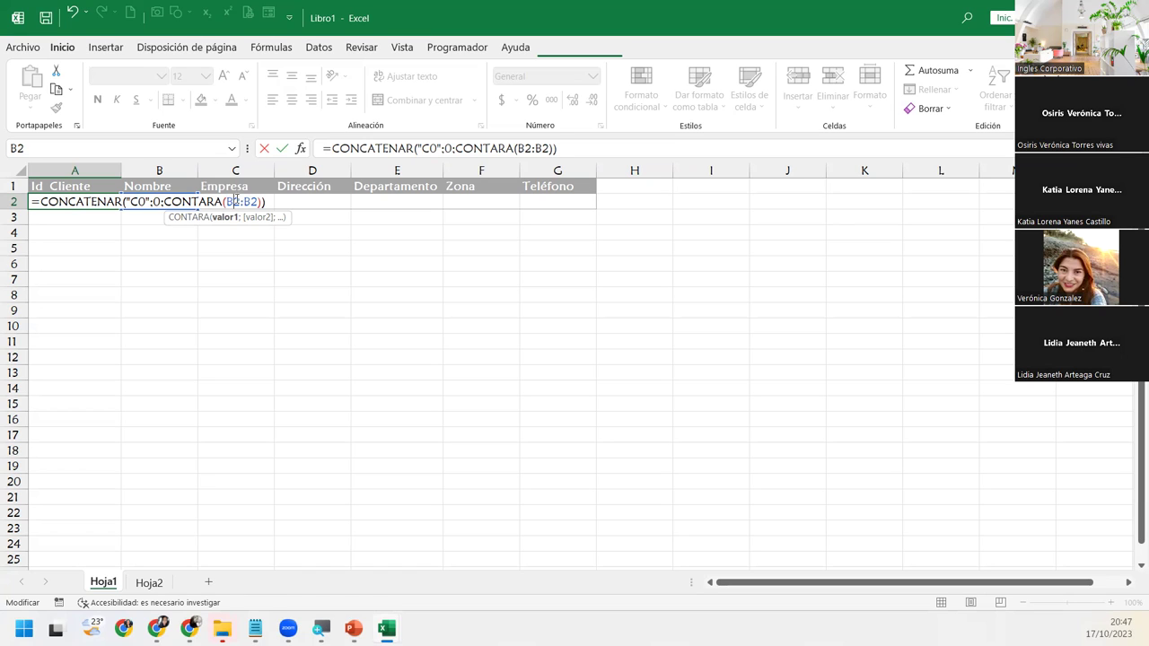
key(F4)
click(280, 203)
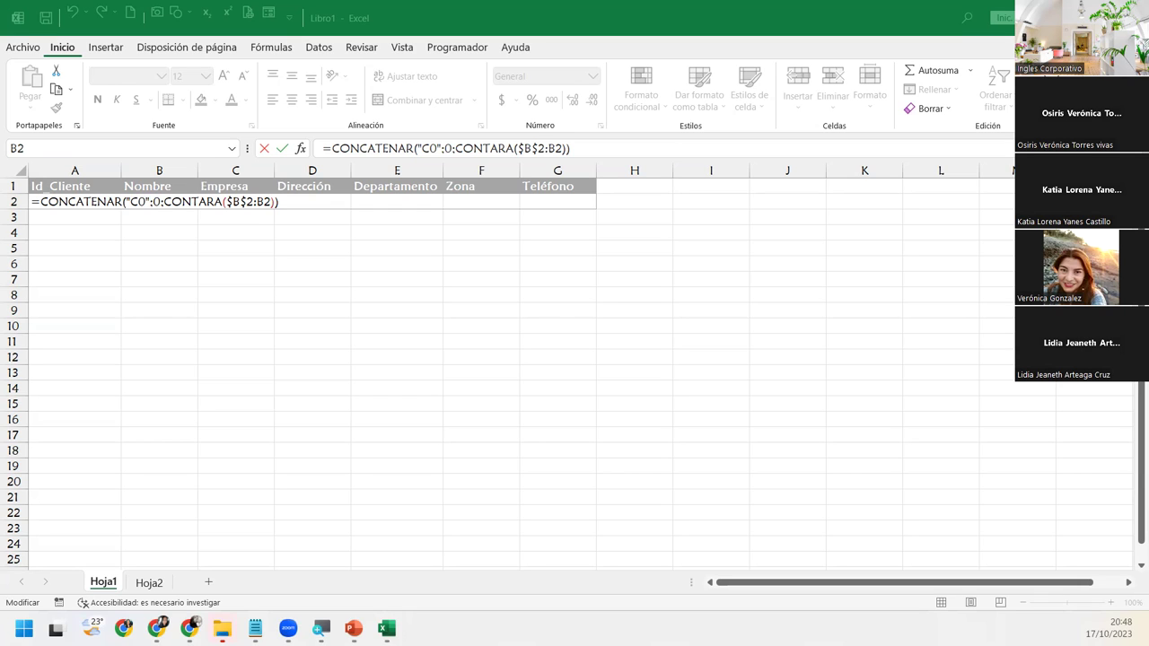
Commit A2's formula so it shows C000, then check row 2's empty cells and return to A2
click(619, 149)
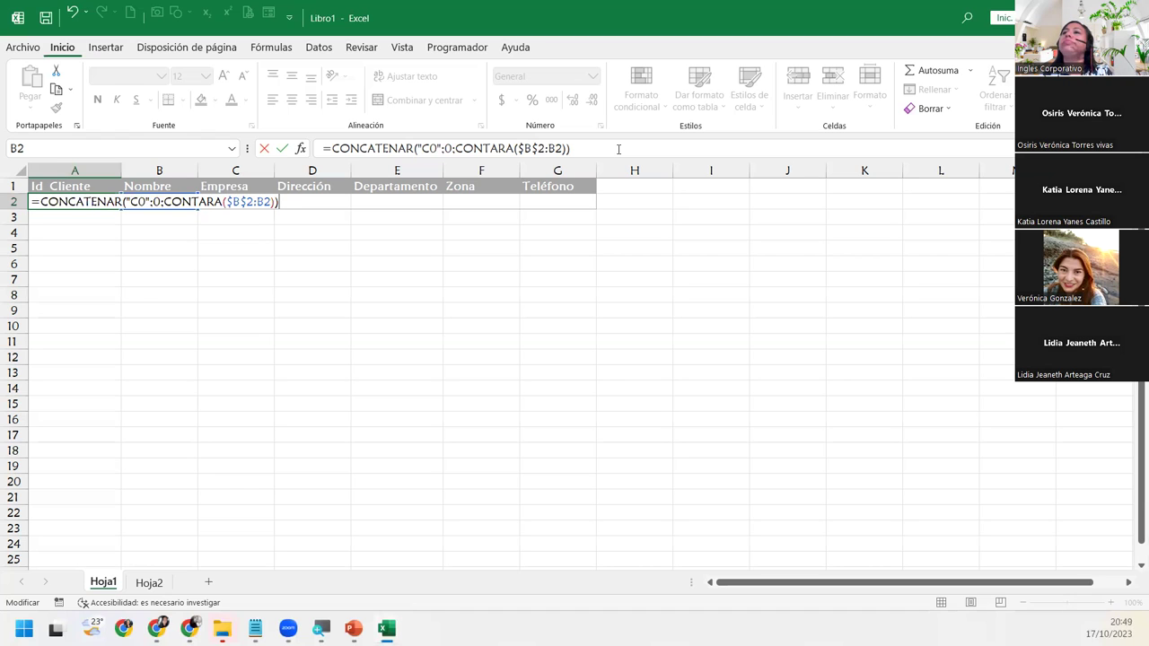
key(Return)
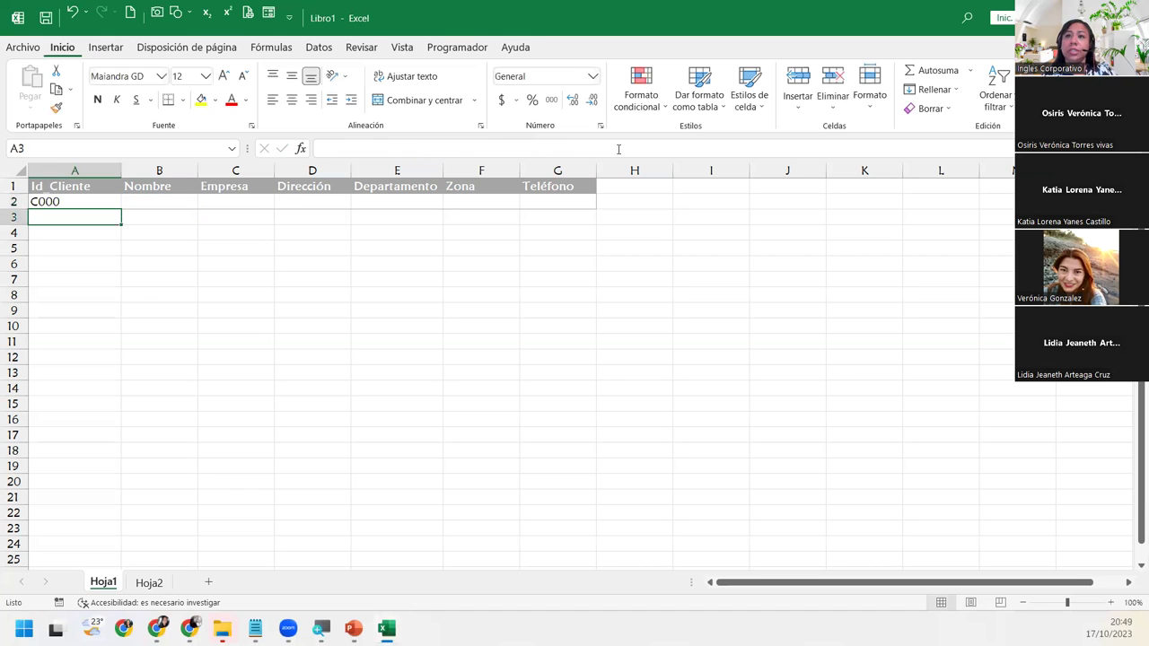
click(77, 201)
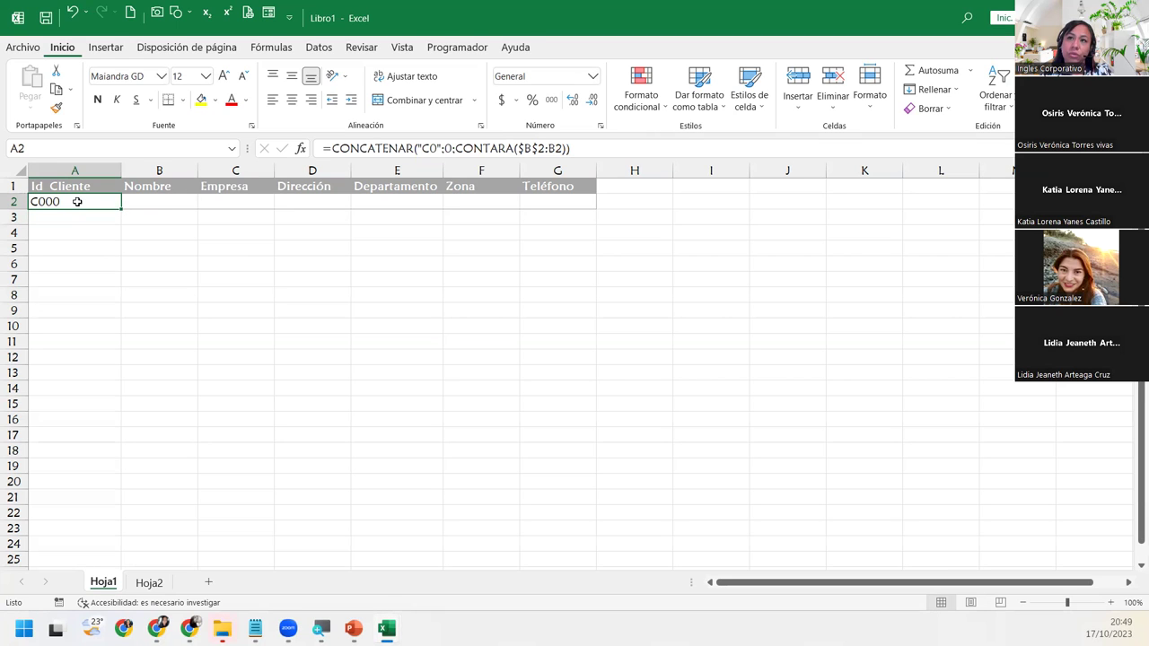
click(171, 201)
click(223, 201)
click(326, 200)
click(398, 199)
click(490, 200)
click(572, 199)
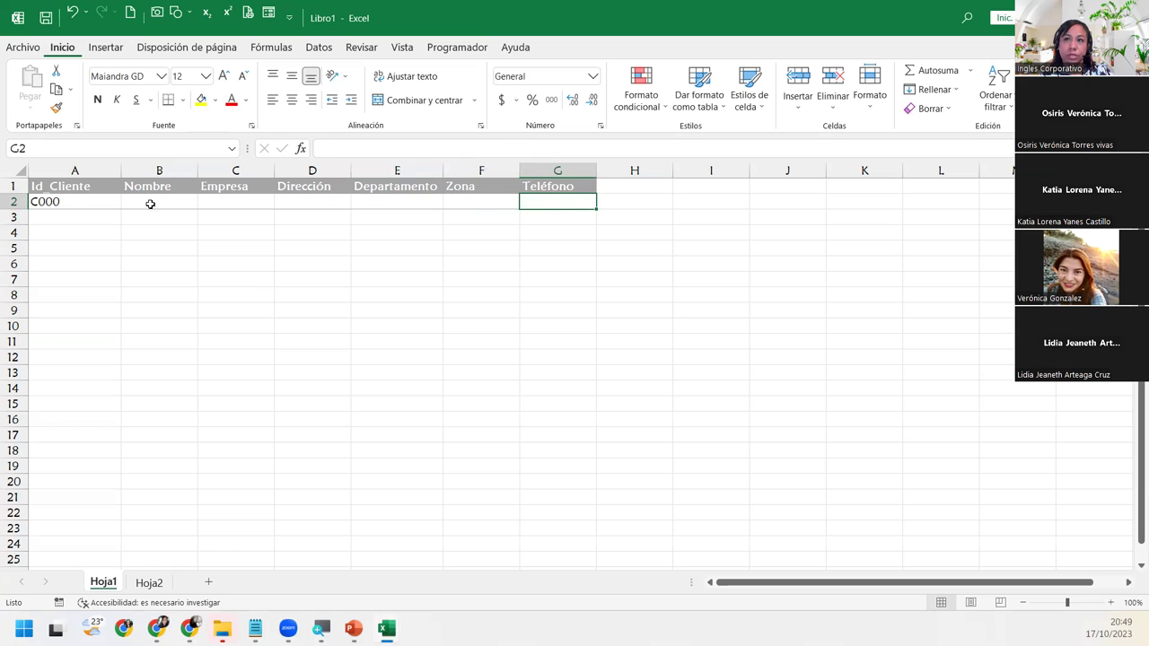
click(72, 203)
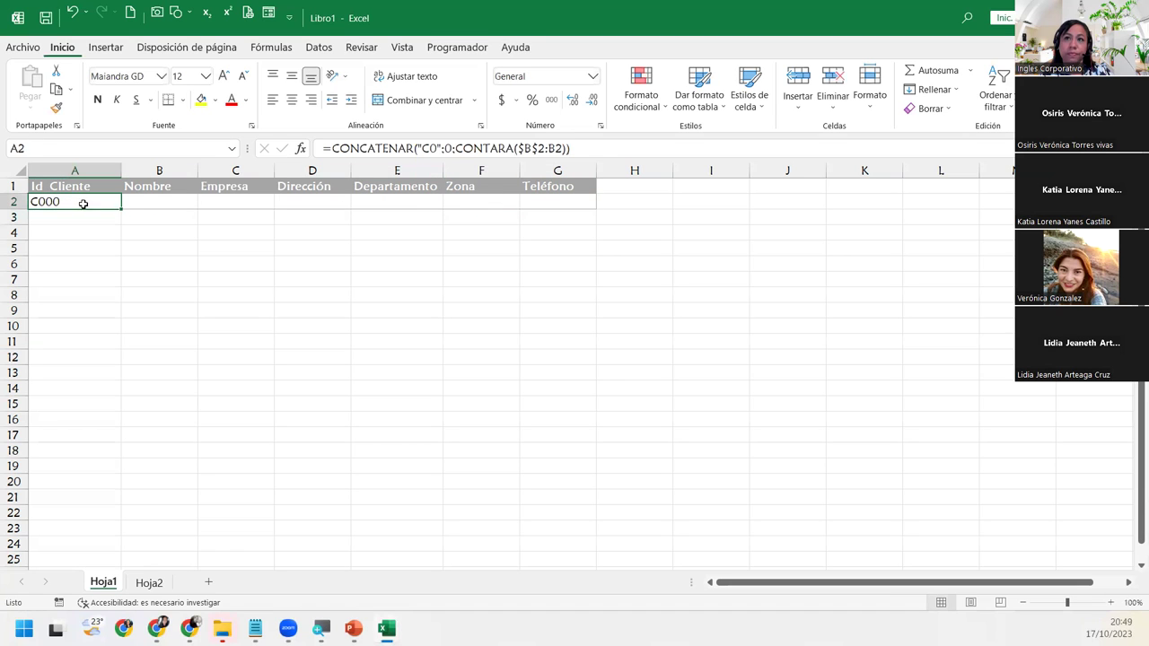
Open the data entry form to see Id Cliente C000, then close it
click(267, 16)
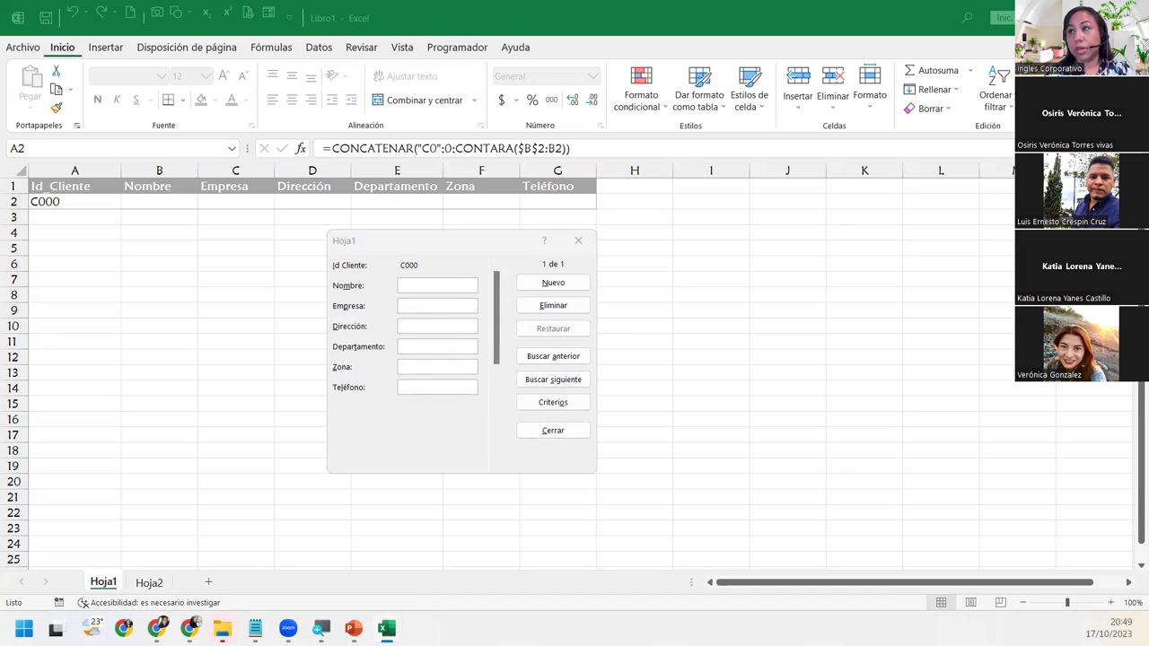
click(579, 243)
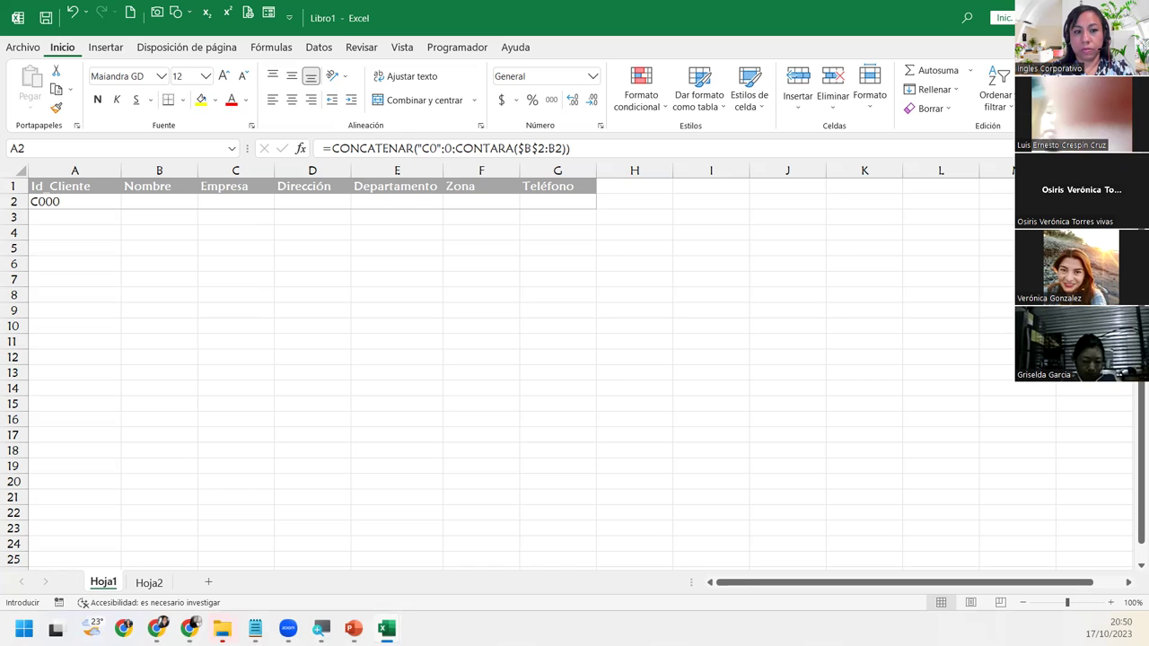
key(Escape)
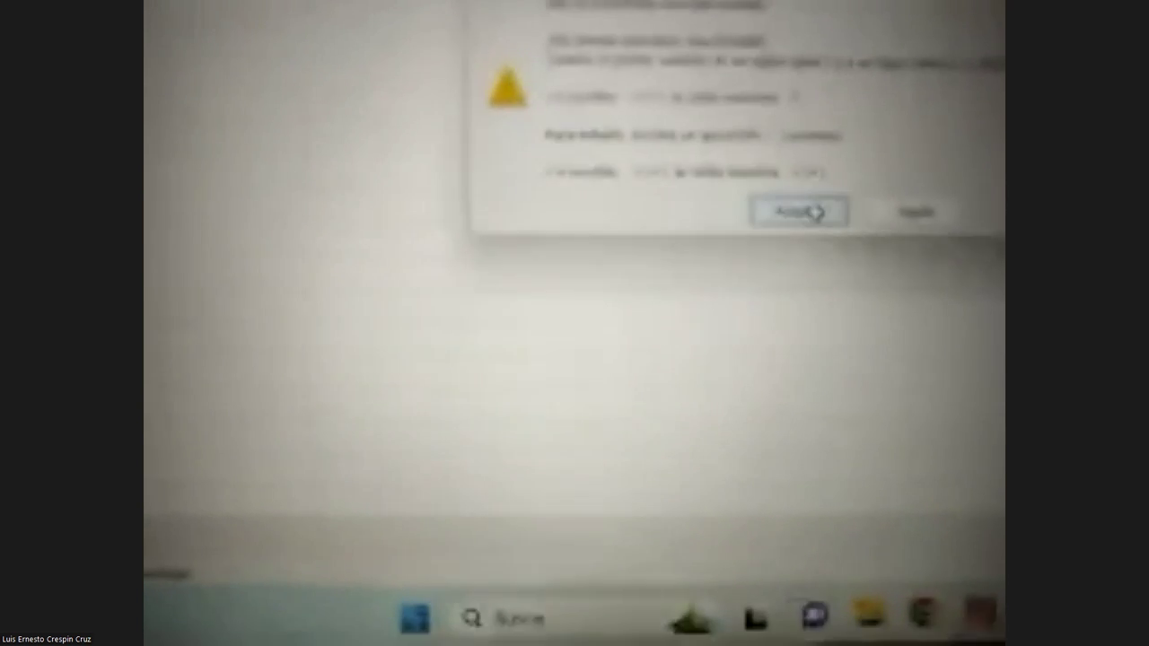
click(813, 212)
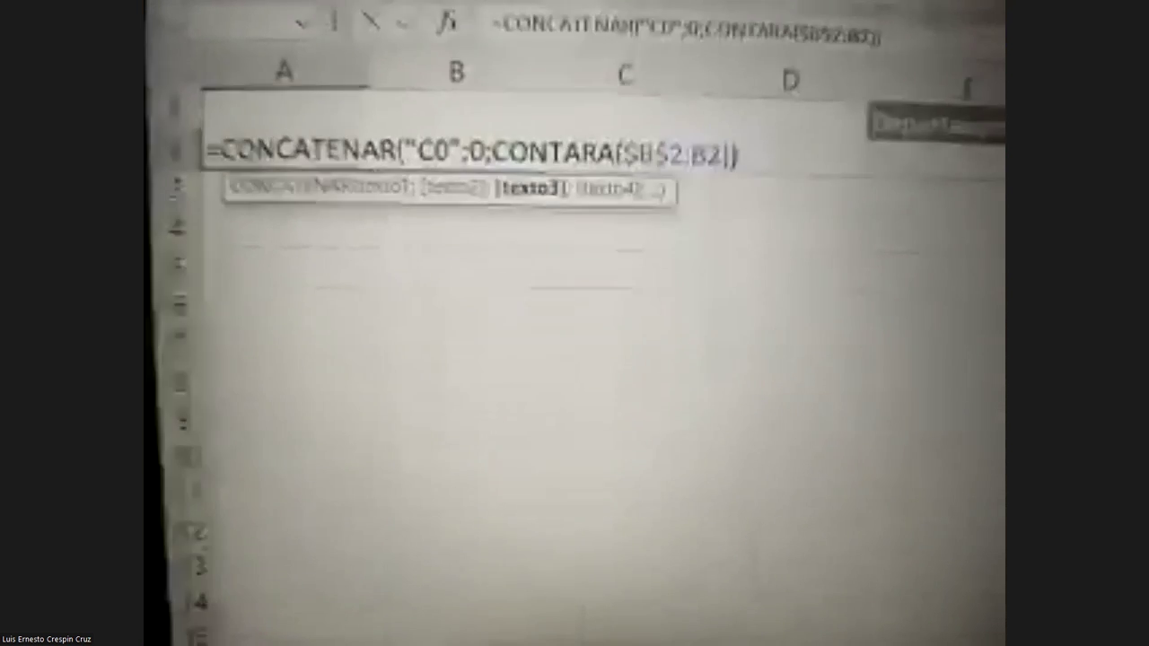
key(Return)
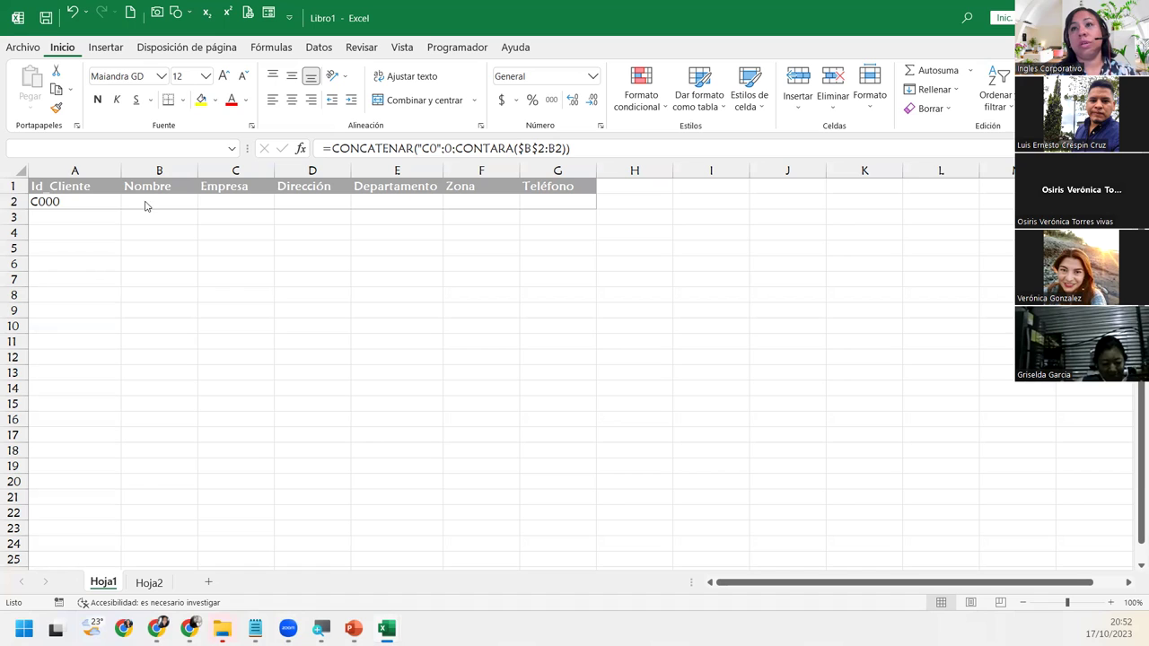
Enter the first client's full name in the Nombre cell B2
click(114, 202)
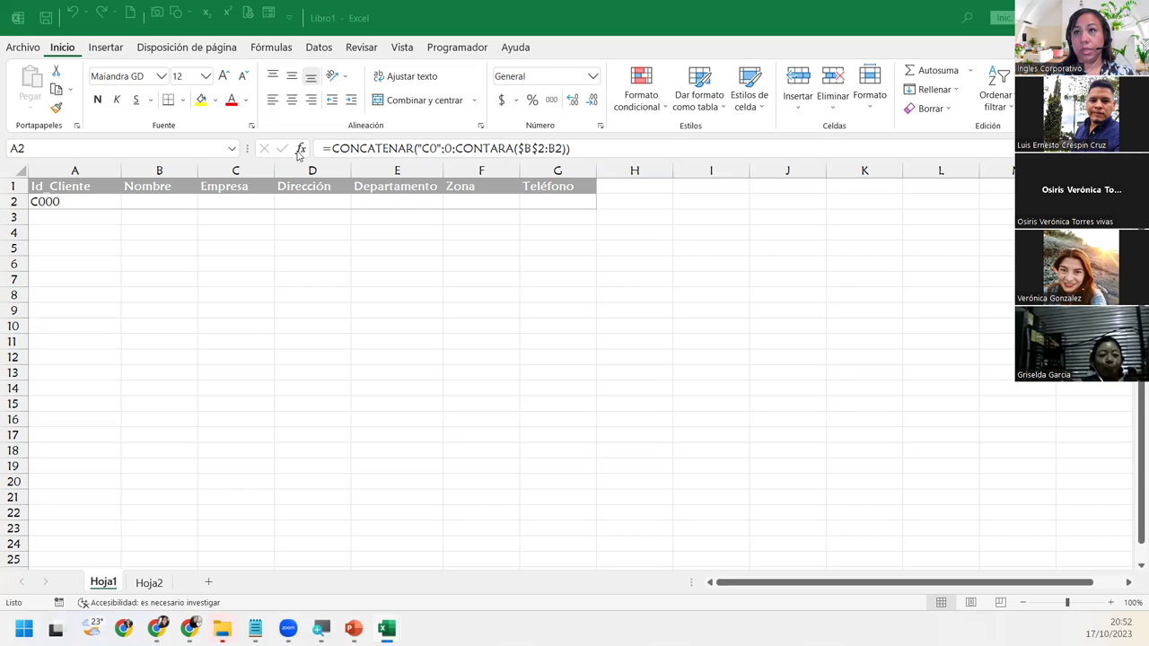
click(167, 207)
click(168, 205)
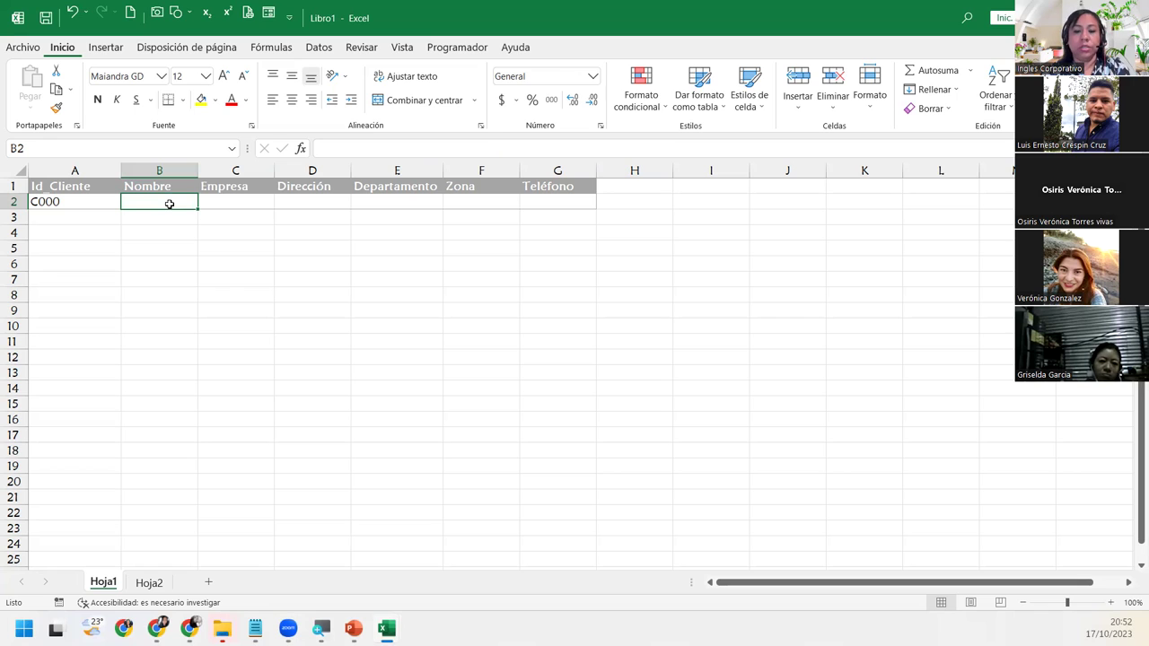
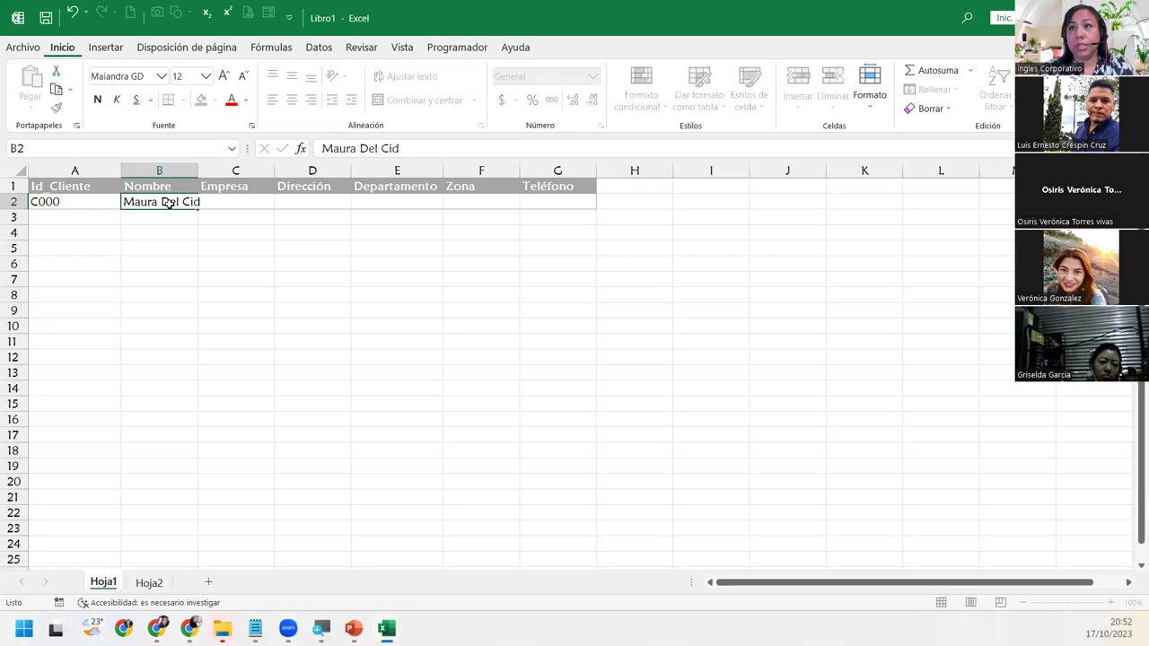
key(Tab)
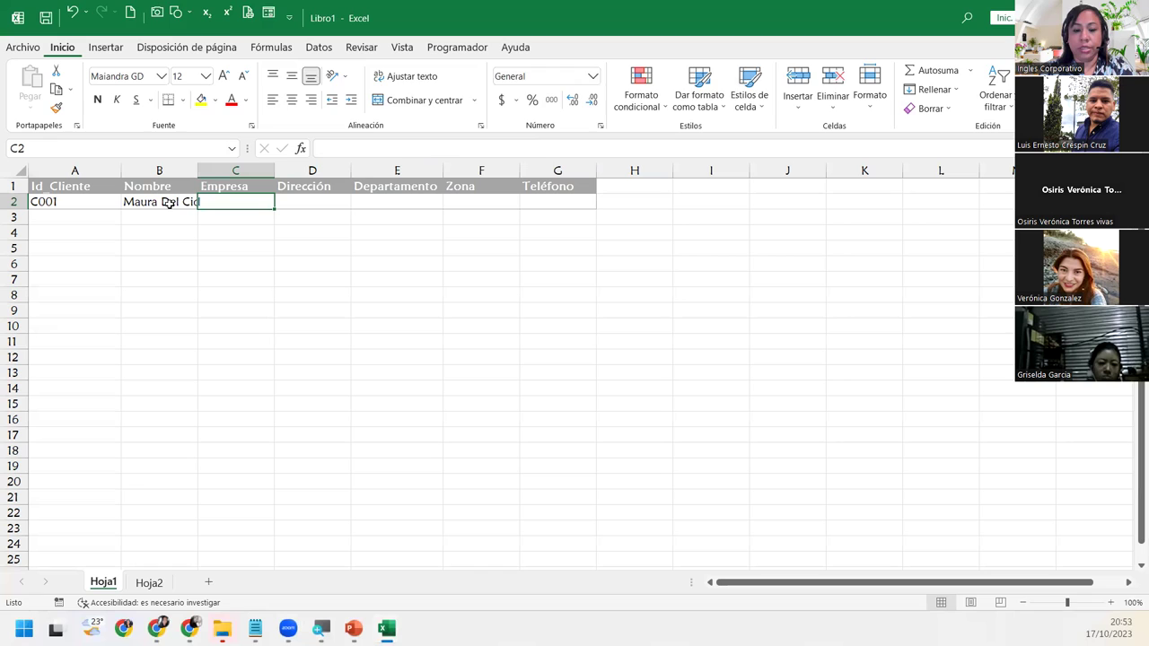
Enter the company Ingles Corporativo under Empresa in C2
text(Ingles Corporativo)
key(Tab)
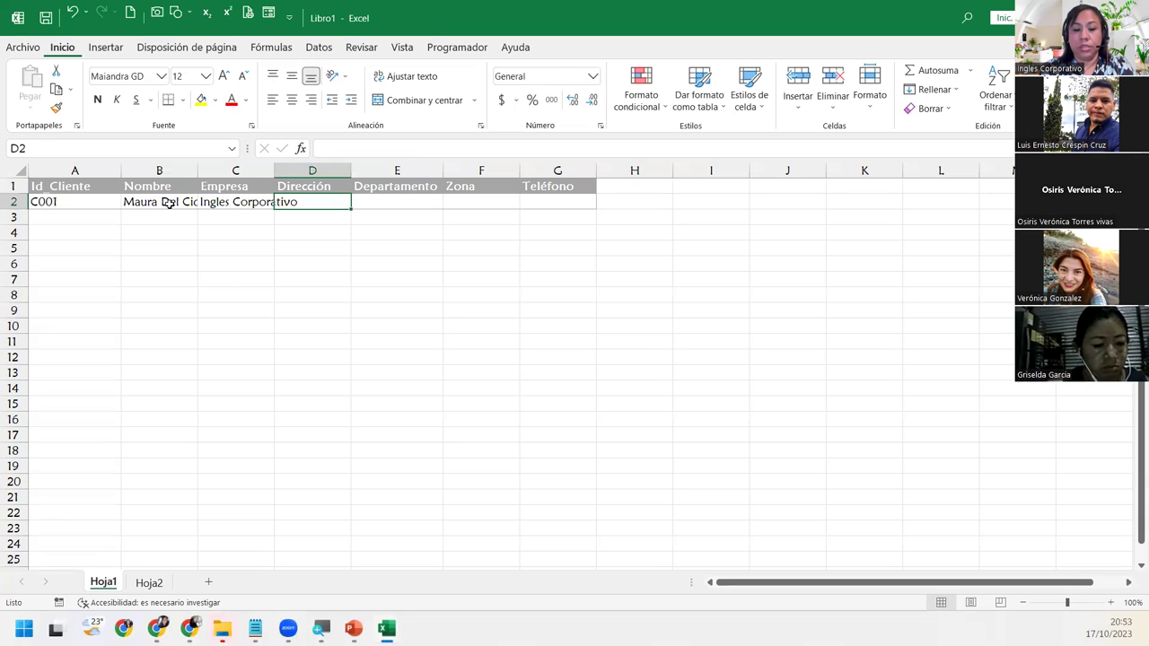
Replace the unfinished Dirección entry by pasting the client's address into D2
text(Sa)
key(BackSpace)
key(BackSpace)
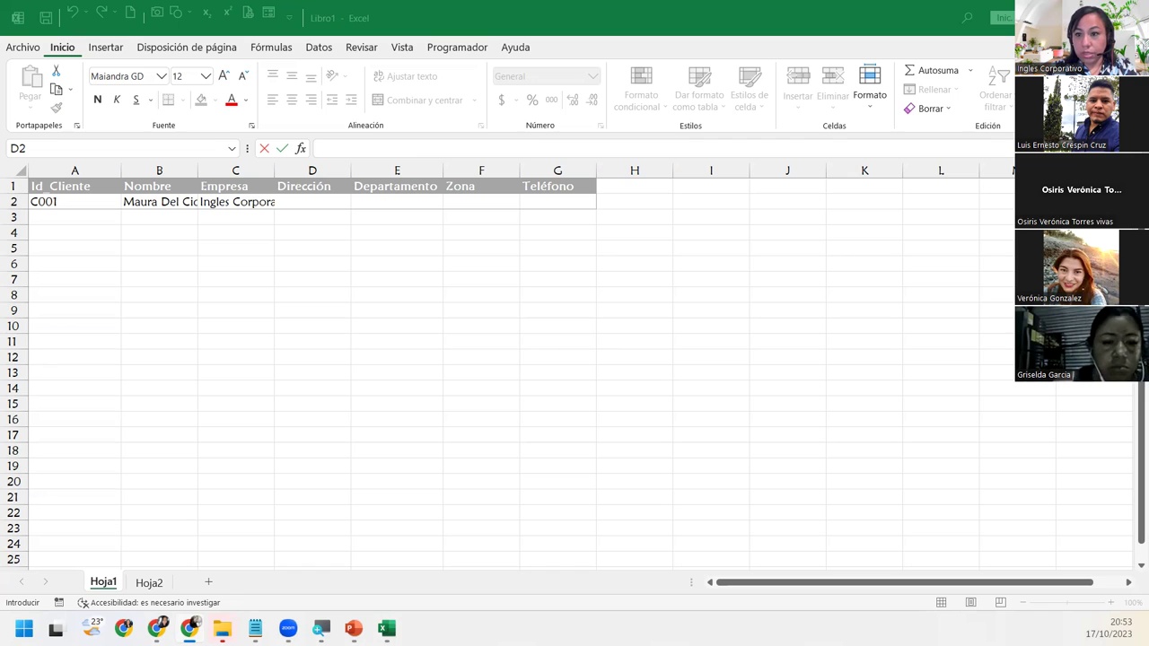
key(alt+Tab)
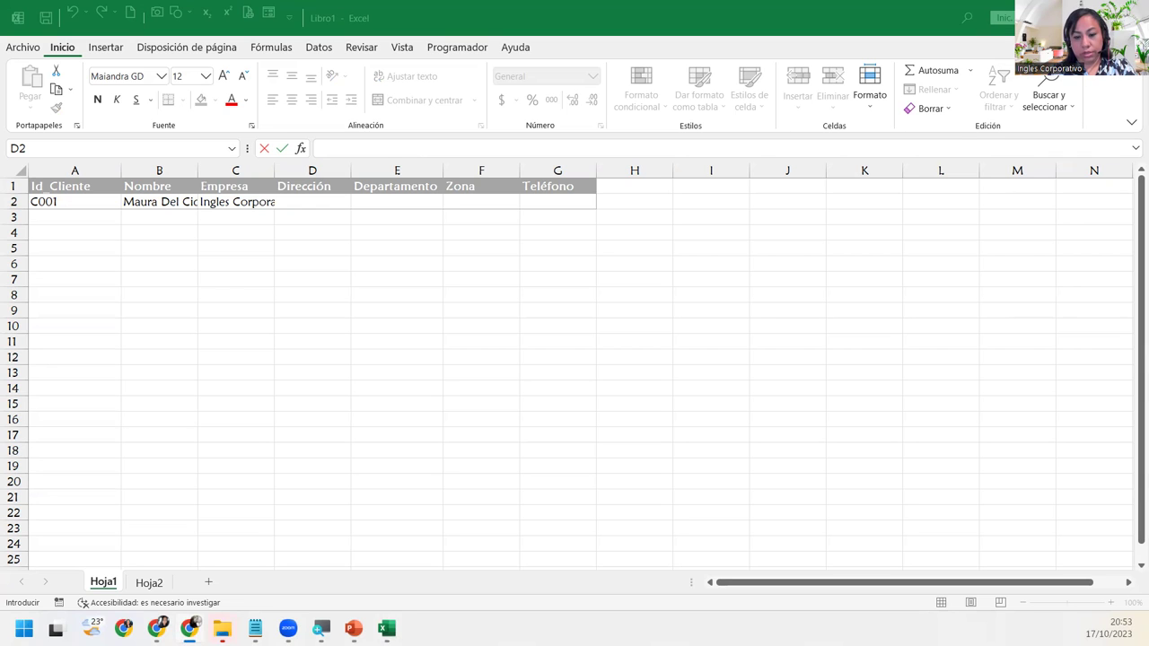
click(333, 198)
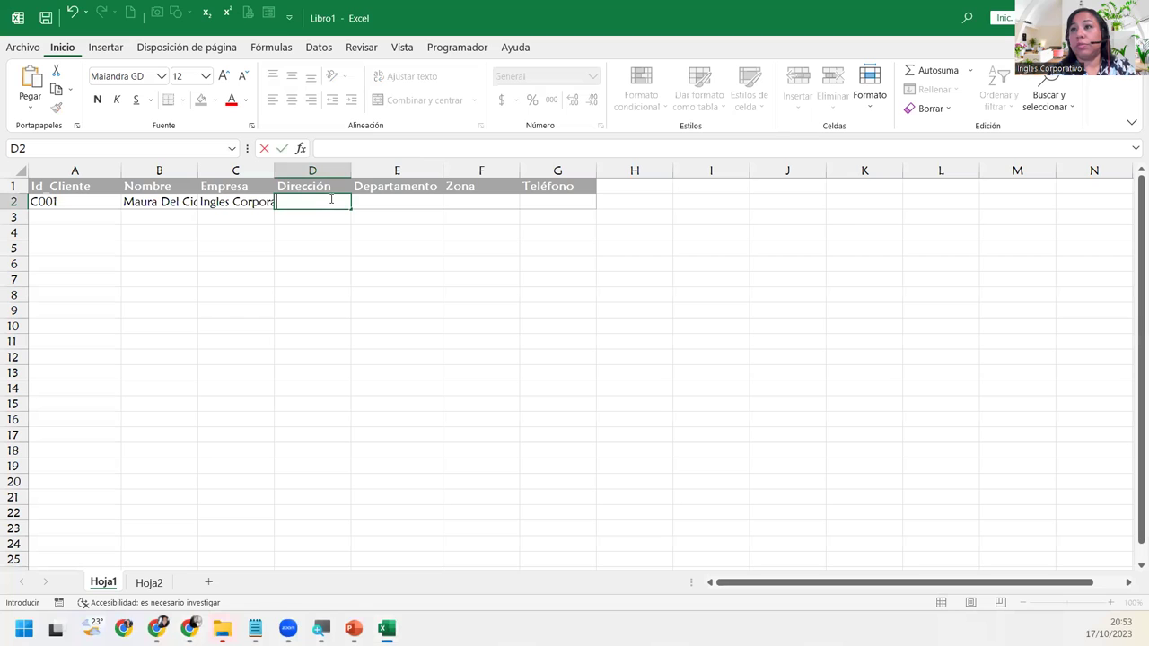
key(ctrl+v)
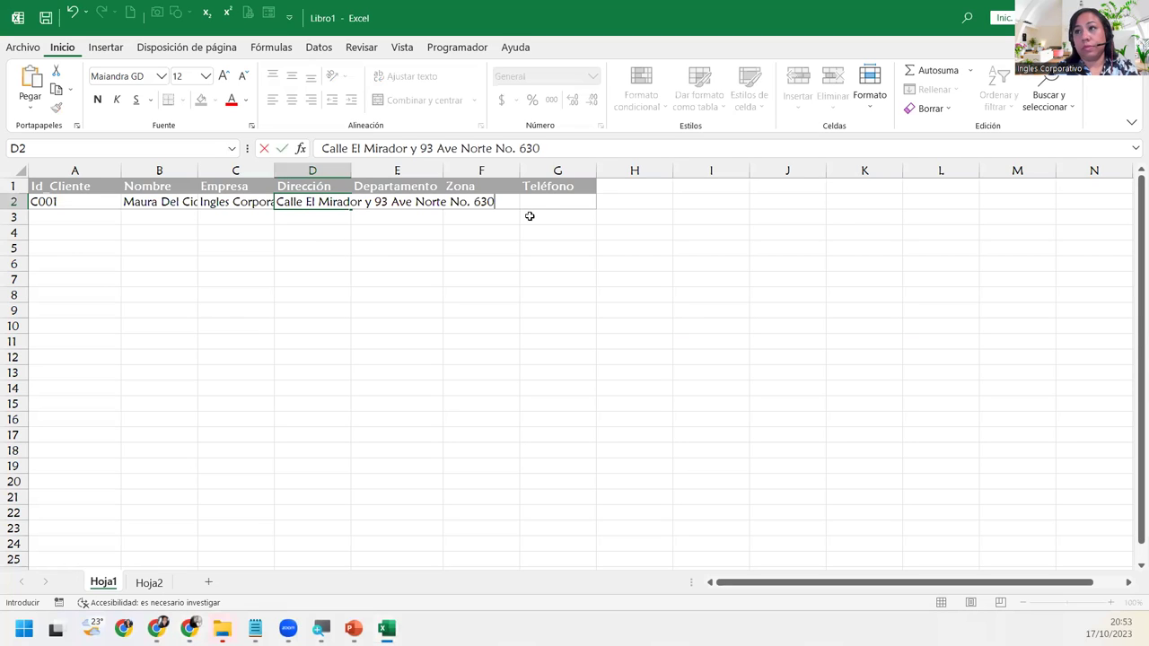
key(Return)
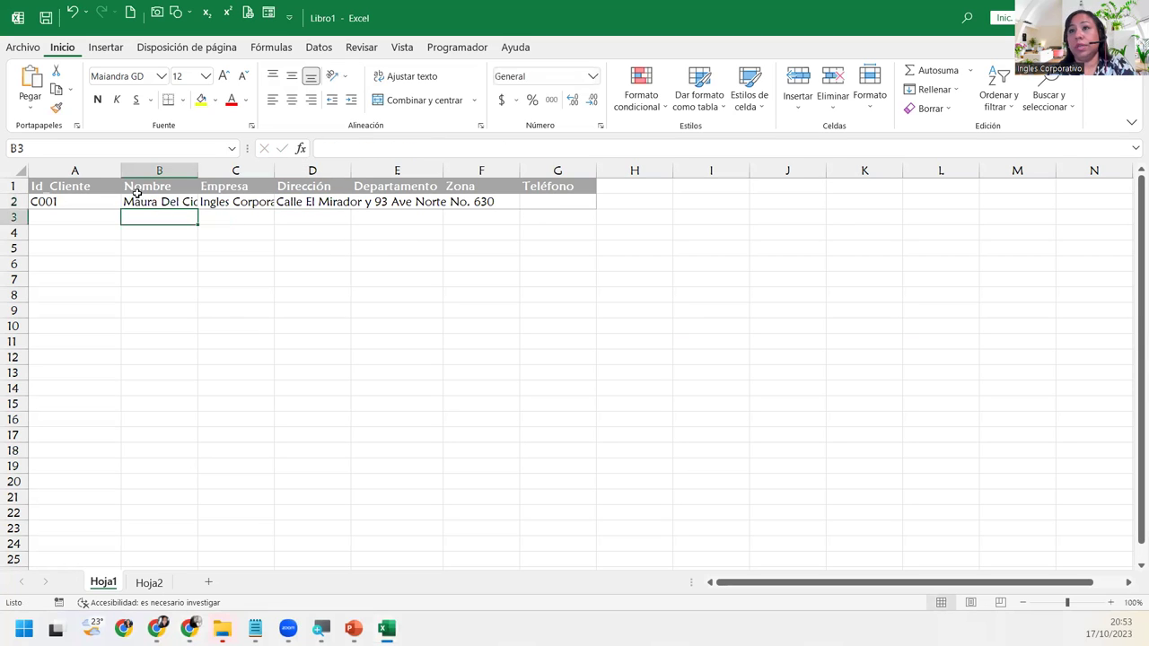
Select the whole sheet and auto-fit columns A–G to their contents
click(17, 170)
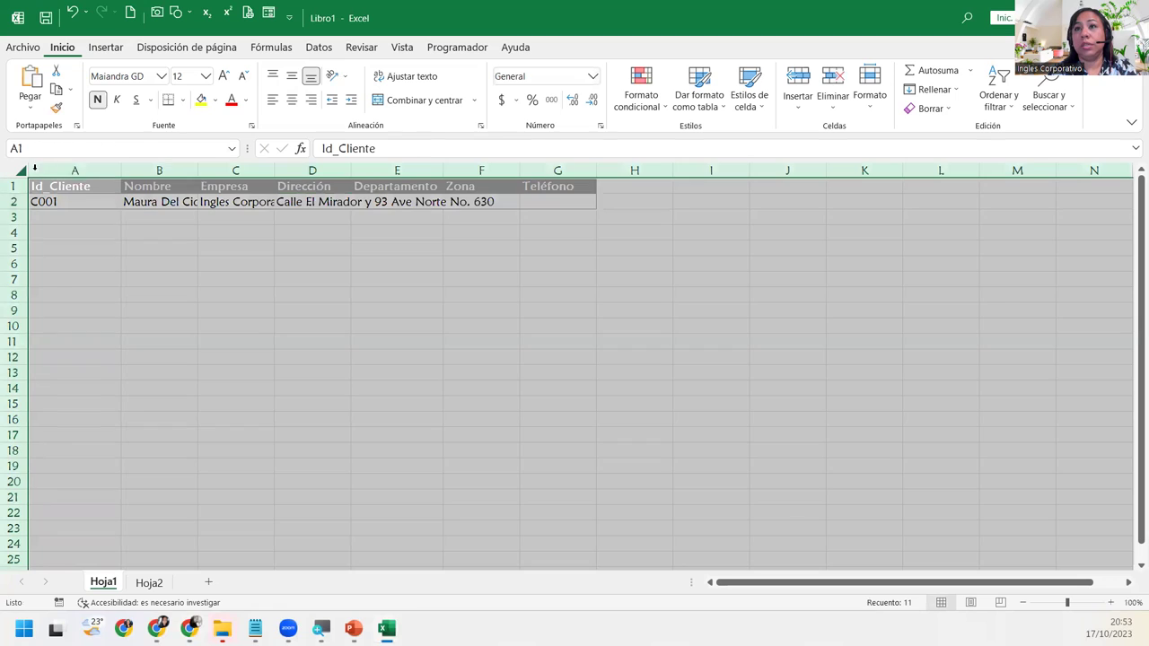
double_click(121, 170)
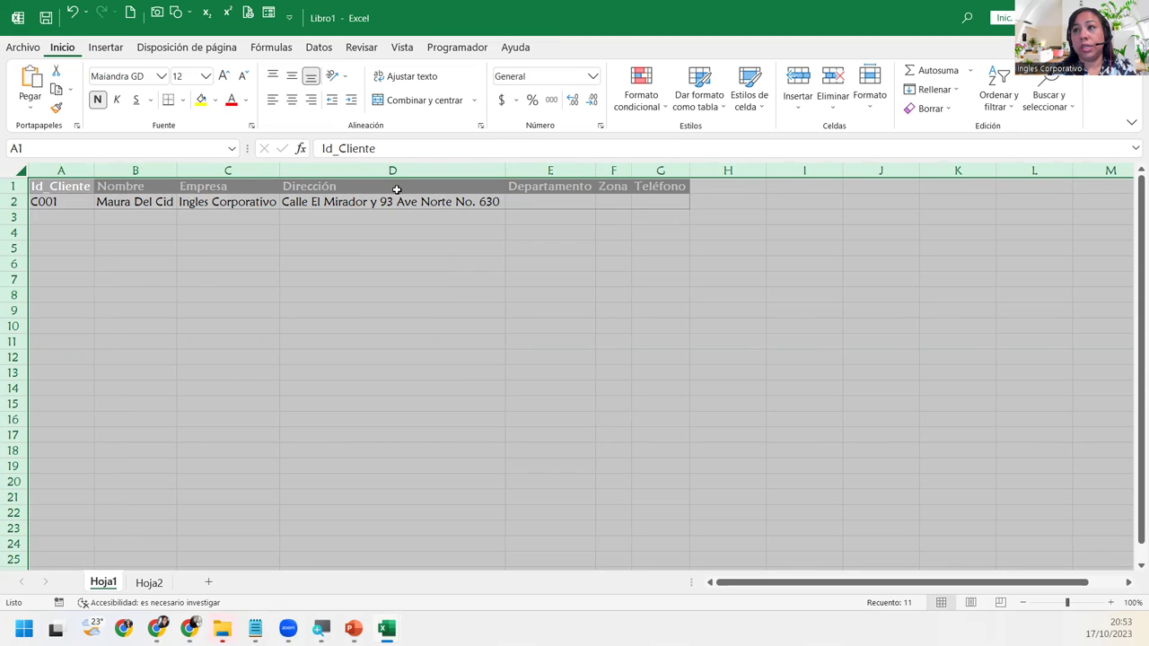
click(539, 206)
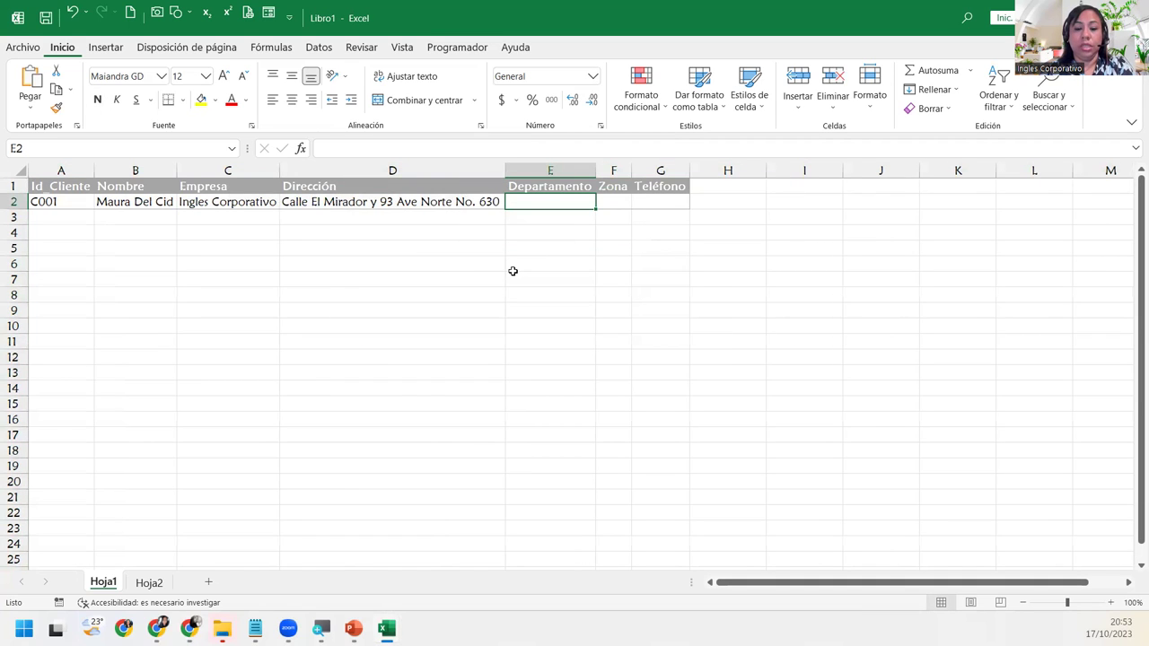
Fill row 2 with department San Salvador, zone Centro and the client's phone number
text(San Salvador)
key(Tab)
text(C)
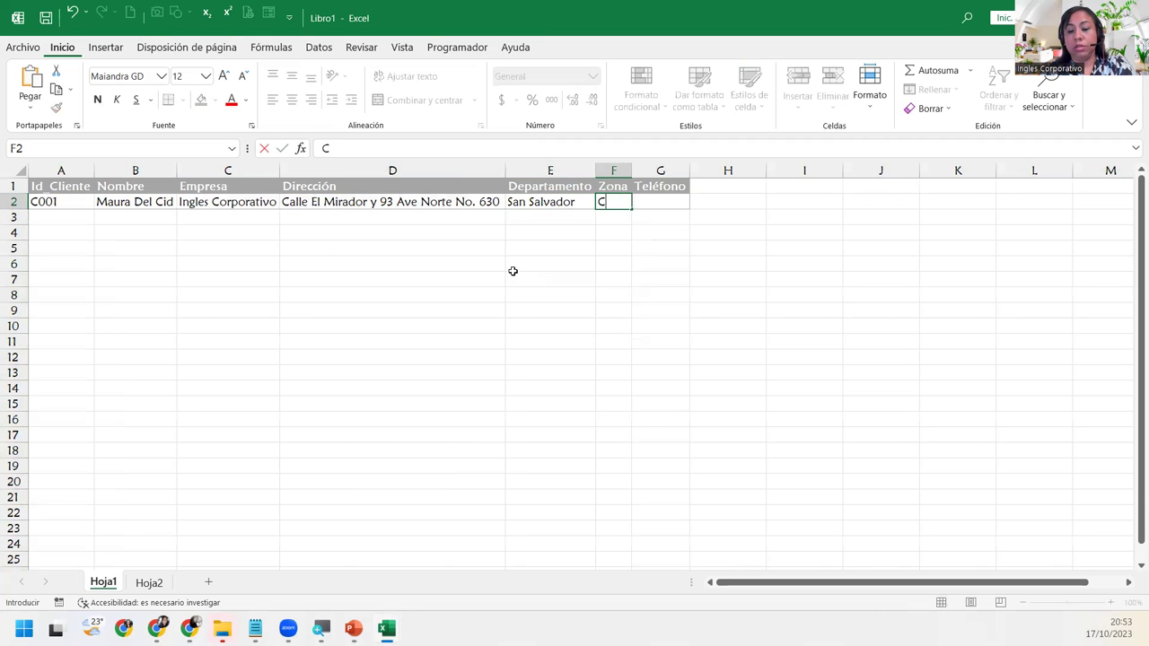
text(entro)
key(Tab)
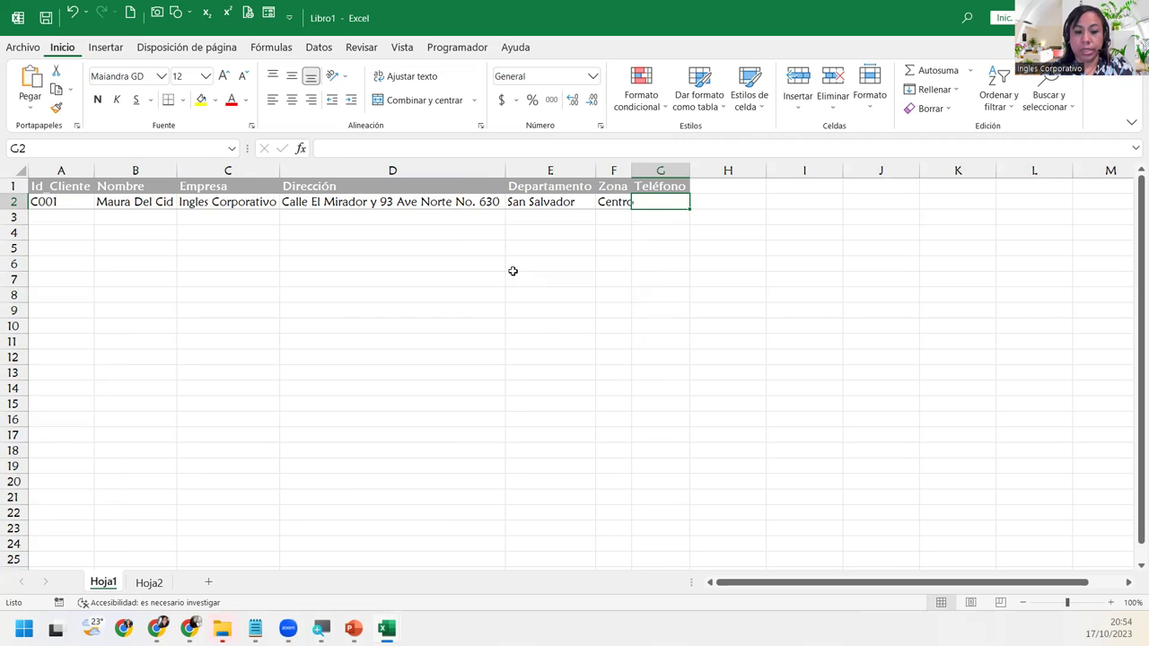
text(2263-)
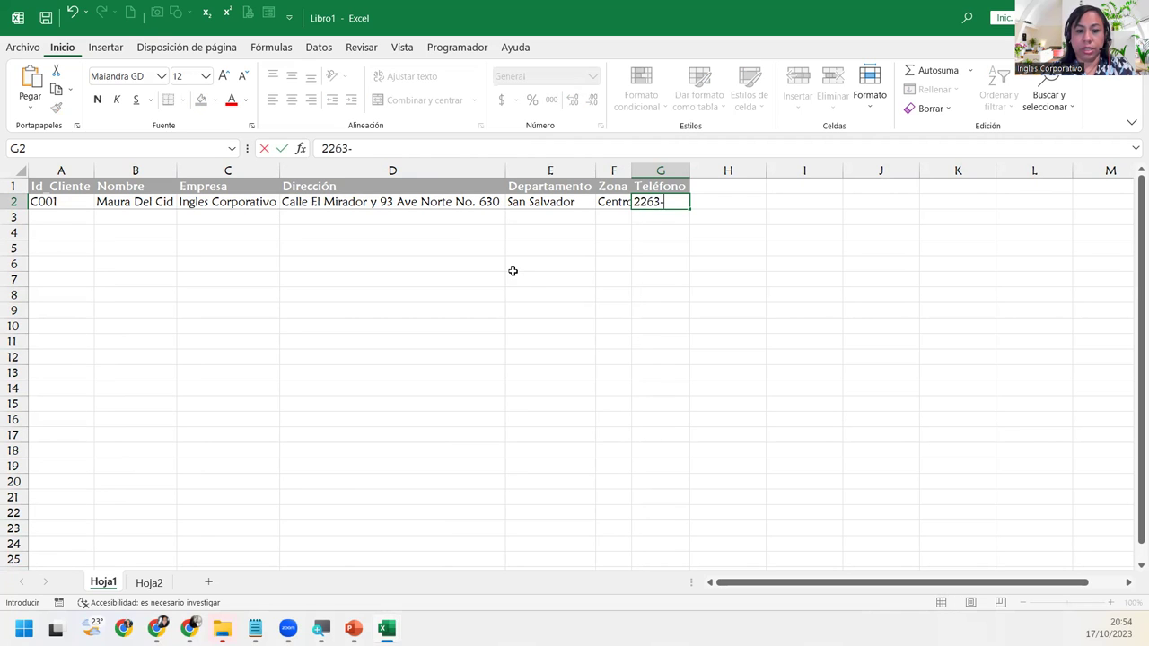
text(06)
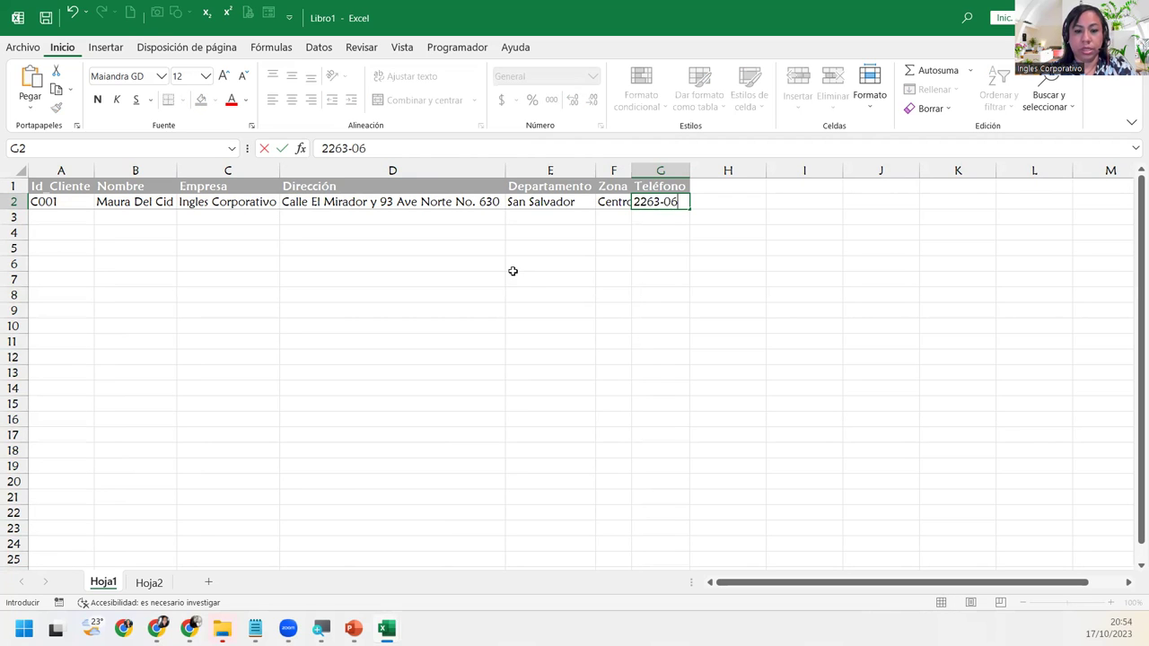
text(68)
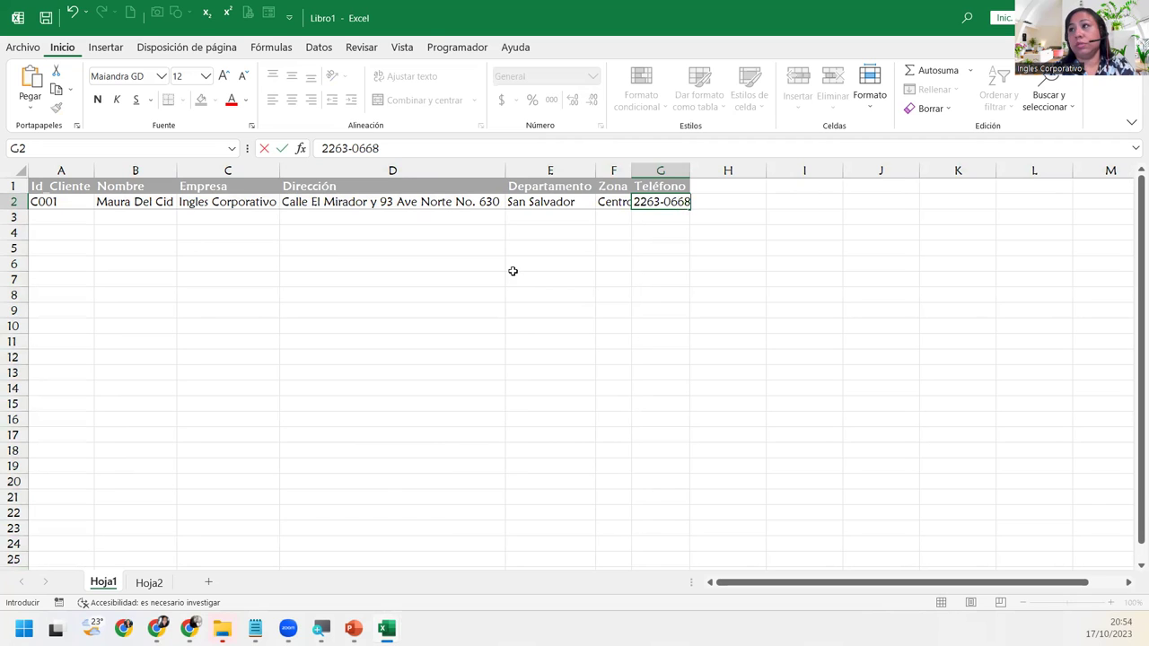
key(Return)
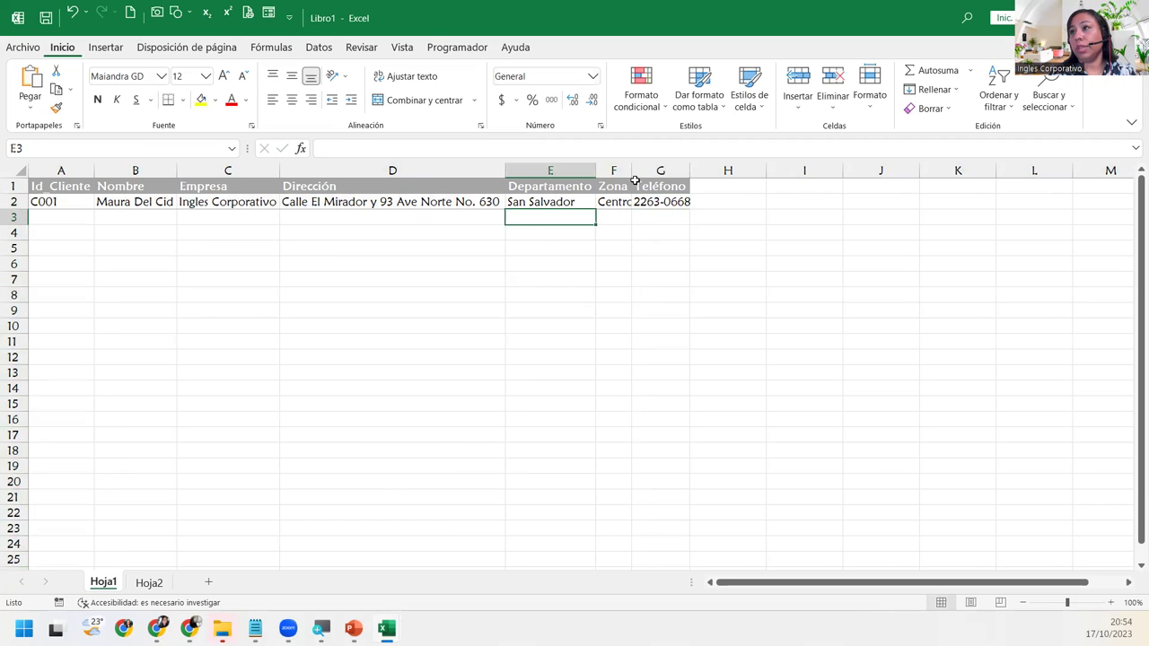
Widen the Zona and Teléfono columns F and G
double_click(631, 169)
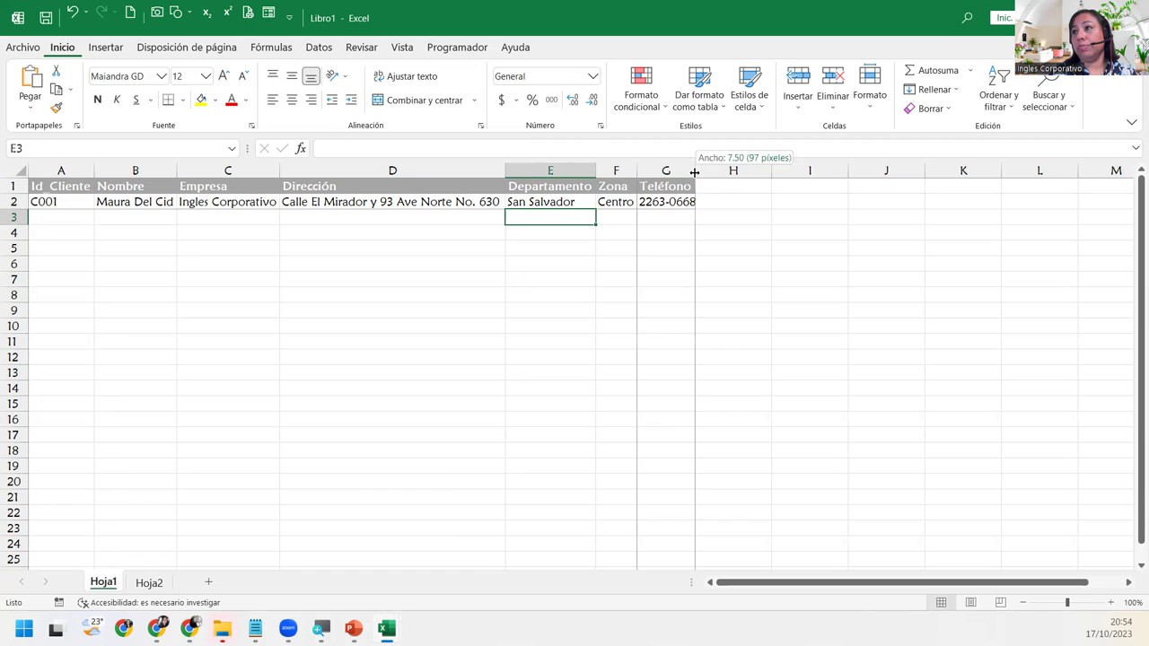
drag(688, 172, 725, 171)
drag(638, 168, 651, 170)
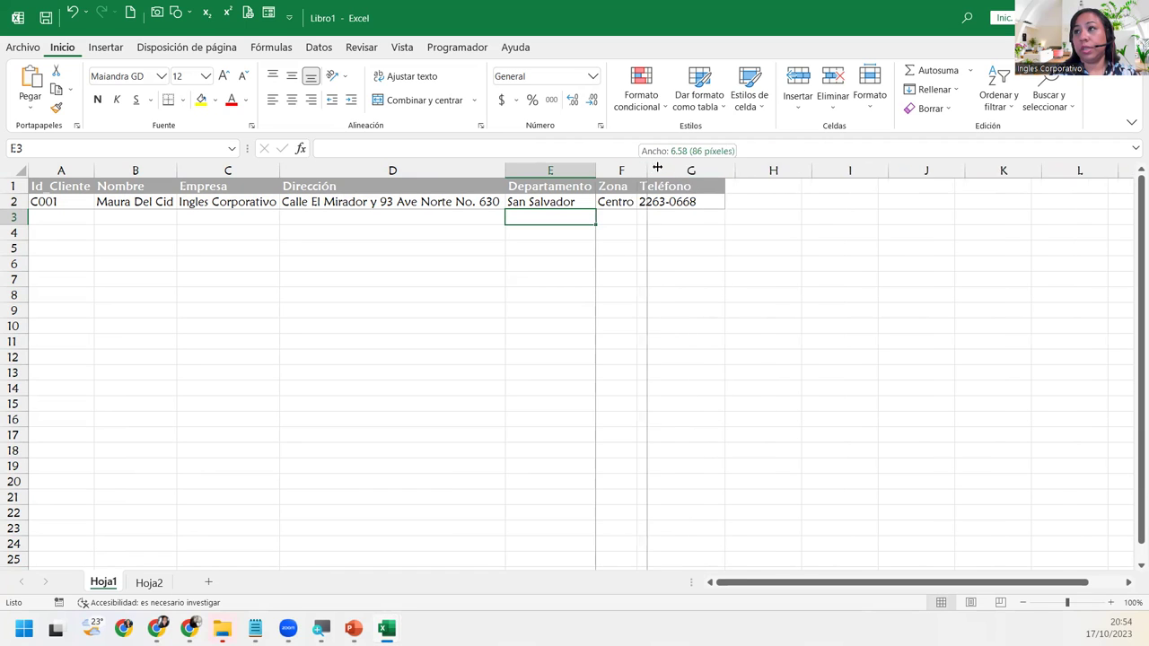
click(701, 202)
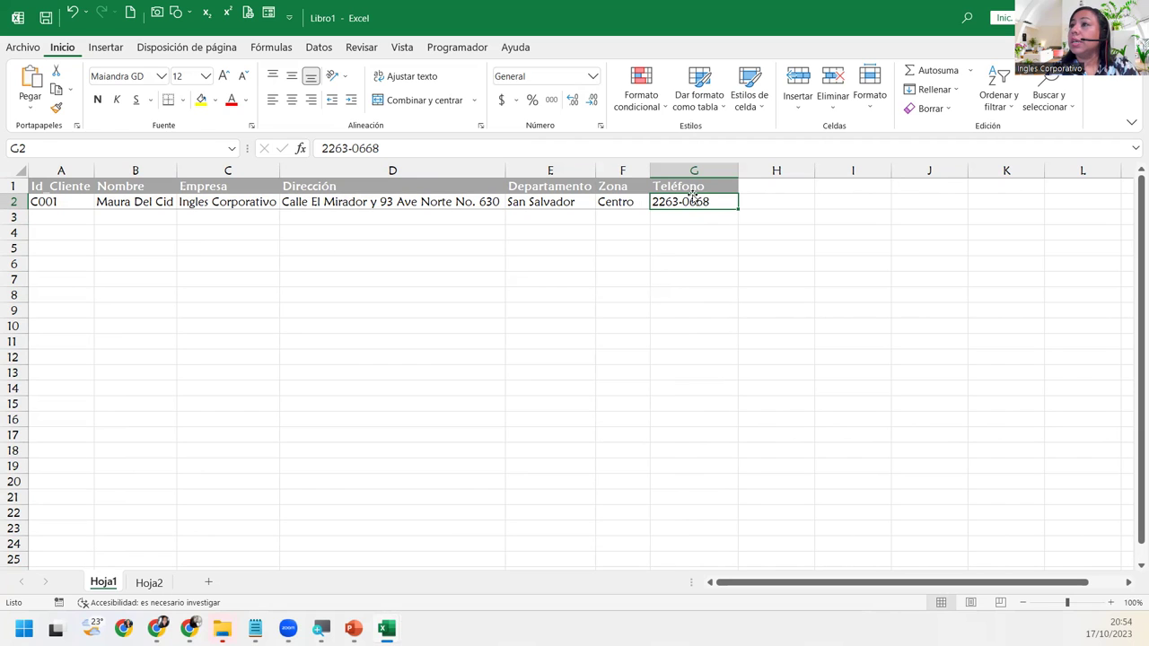
Delete the hyphen from the phone number in G2 so it's stored as plain digits
double_click(677, 201)
key(Delete)
key(Return)
click(709, 202)
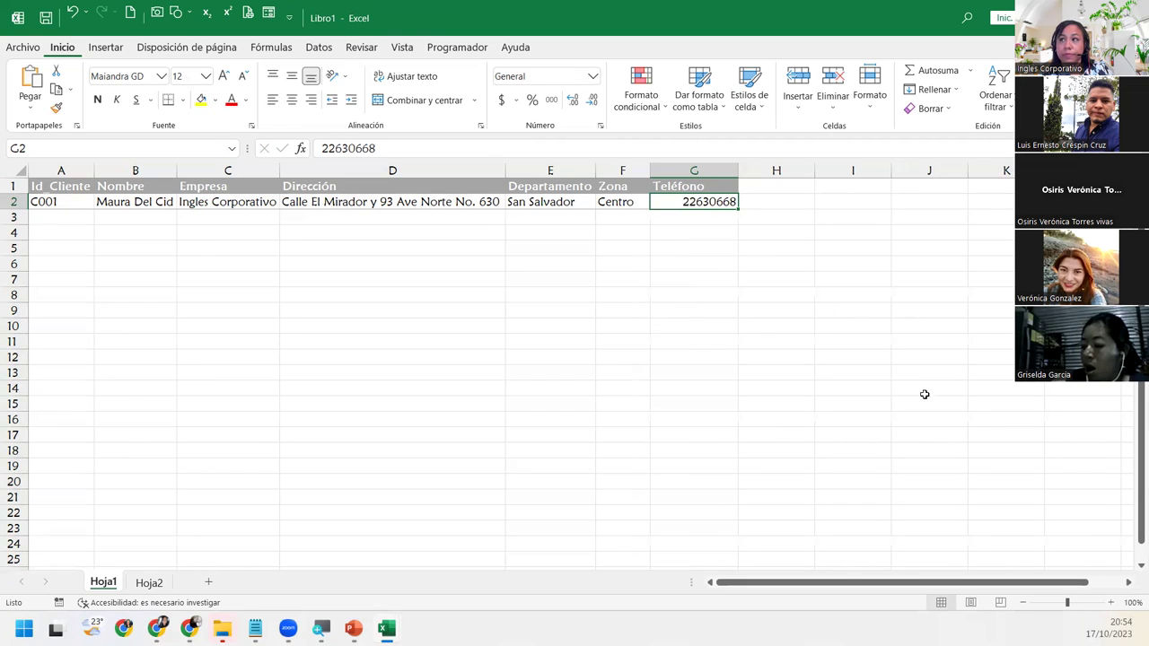
Zoom the sheet in and widen columns A, B, C, D and E slightly
click(1111, 602)
click(1110, 602)
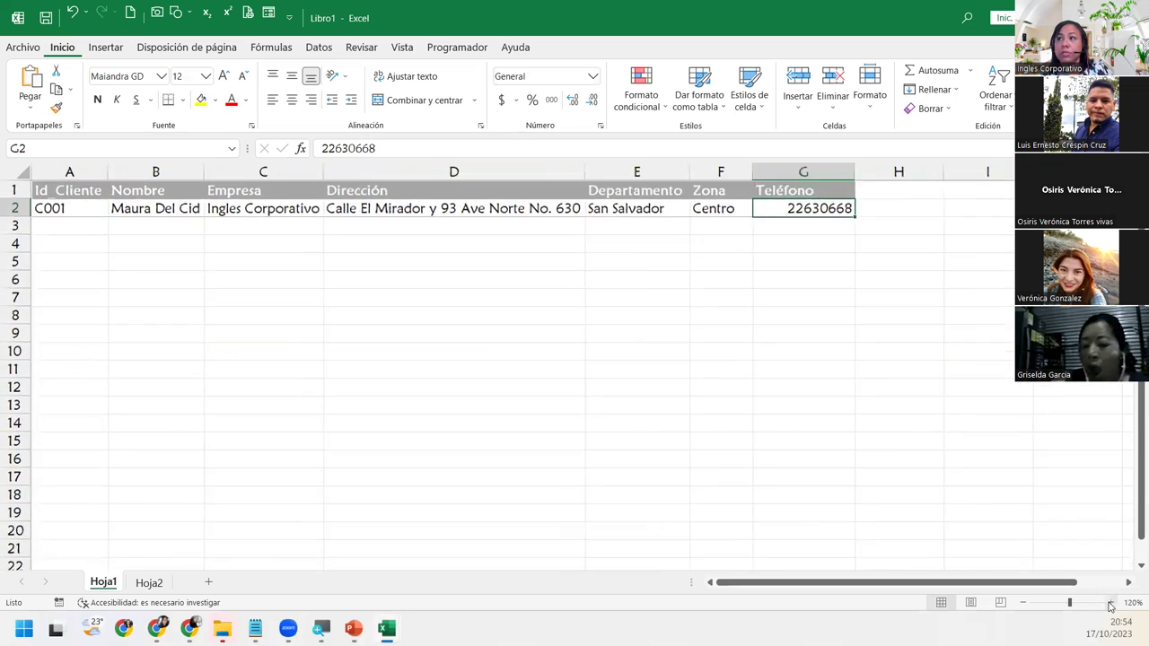
click(1111, 602)
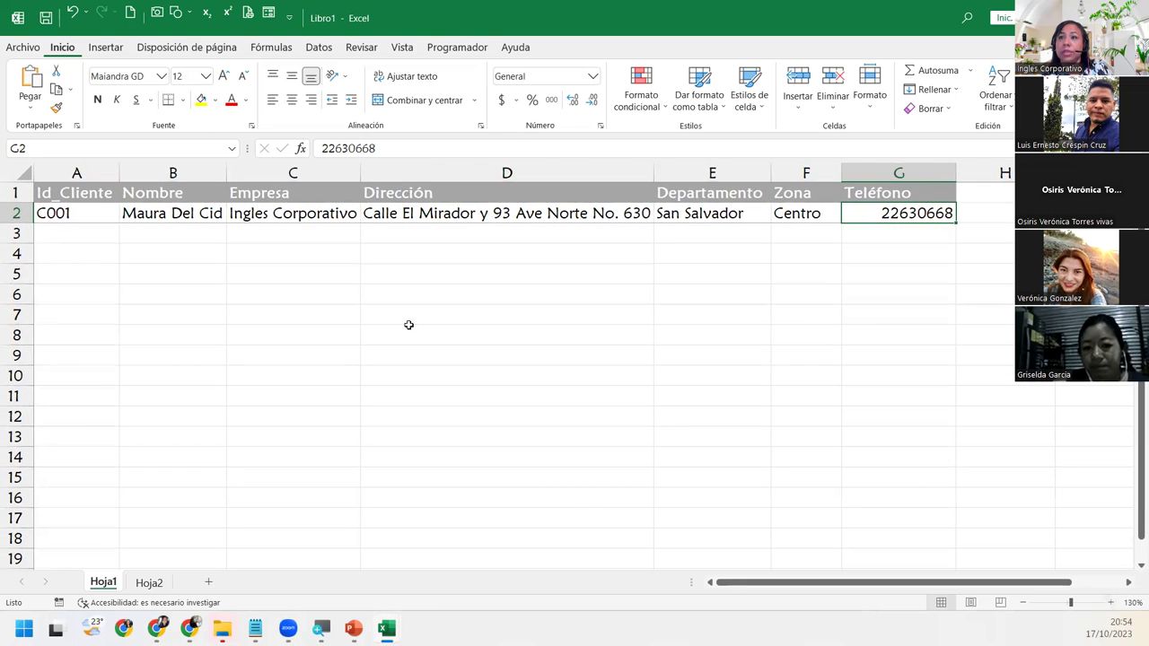
drag(121, 175, 132, 175)
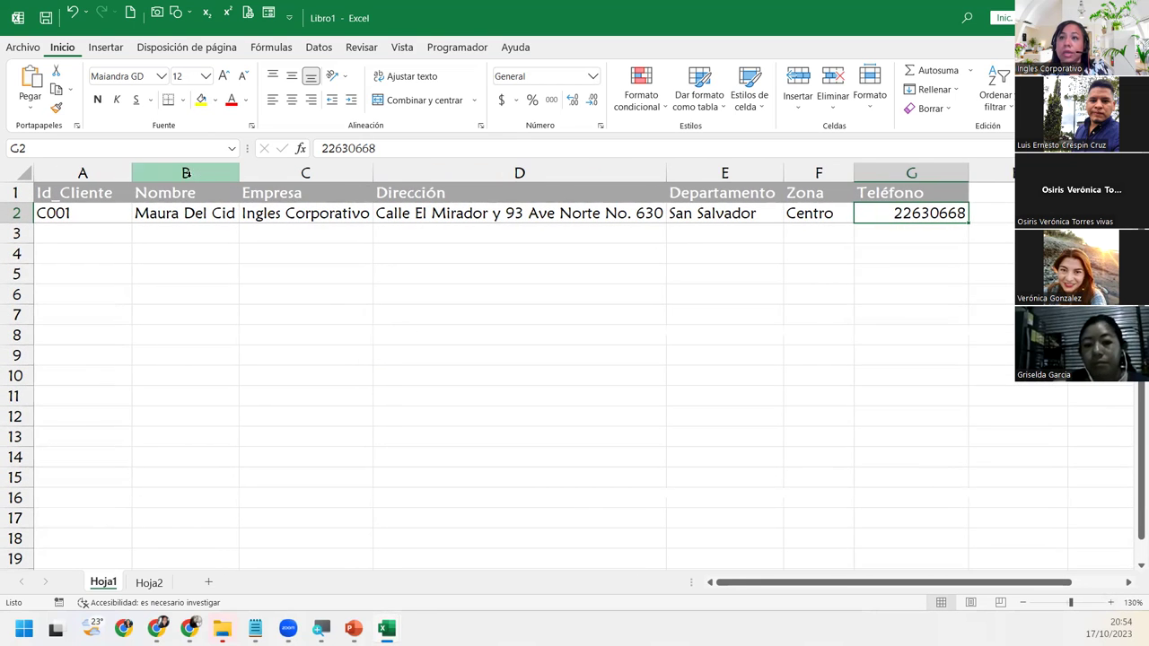
drag(240, 174, 257, 174)
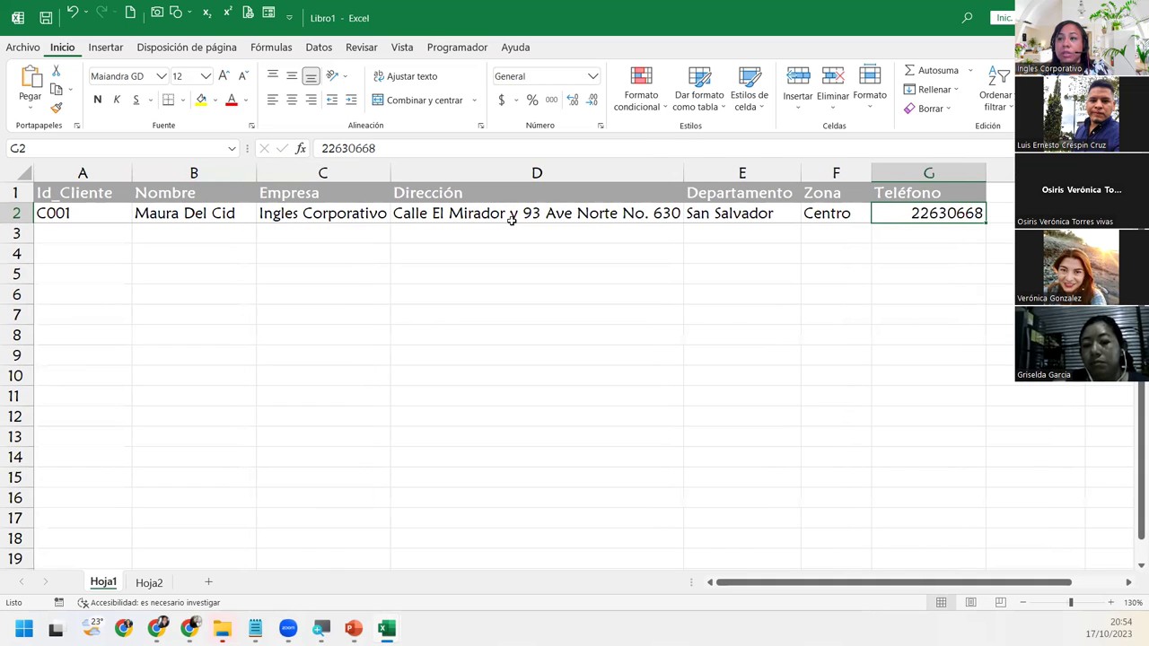
drag(390, 168, 413, 167)
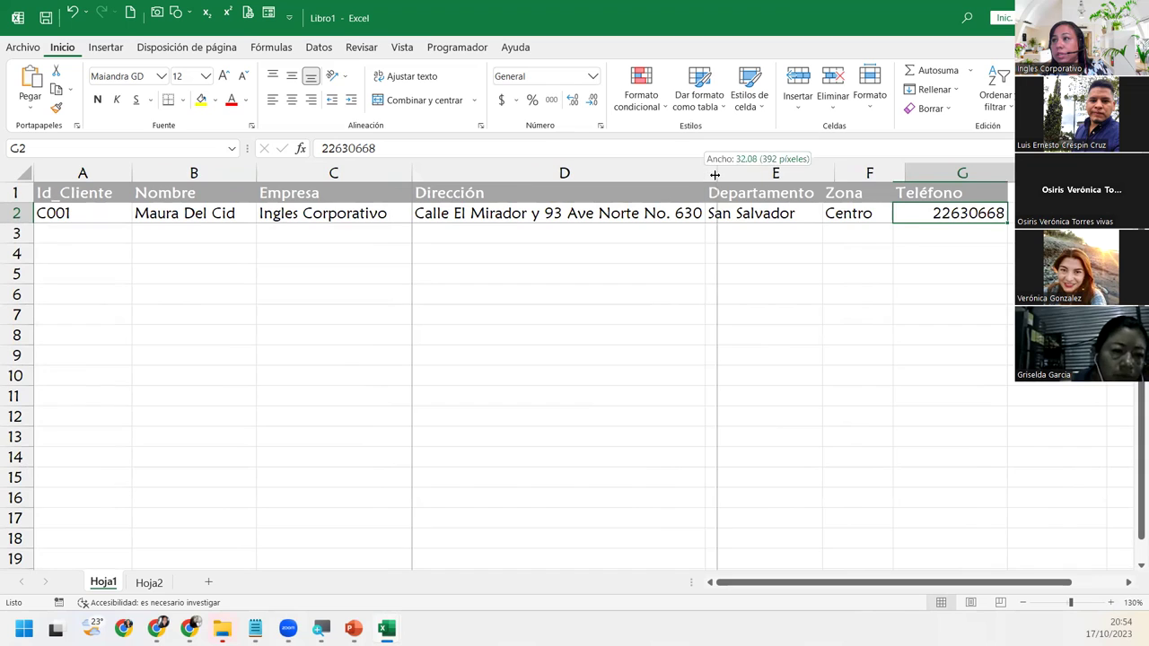
drag(702, 173, 717, 173)
drag(833, 169, 842, 169)
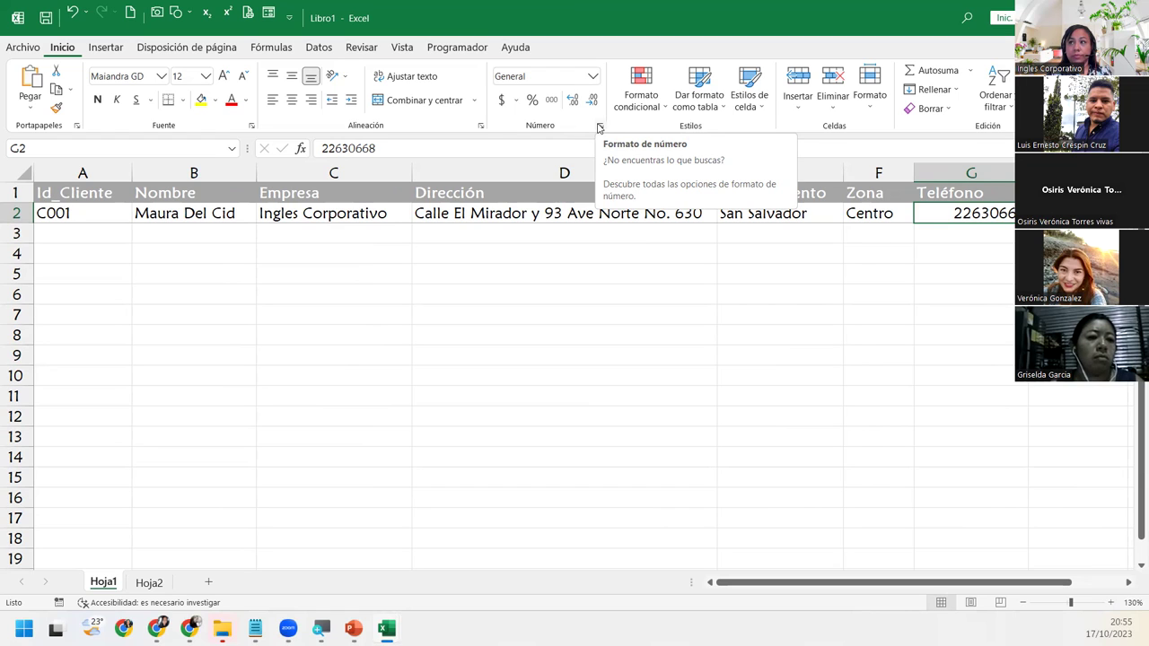
Apply the custom number format ####-#### to the phone number in G2
click(599, 127)
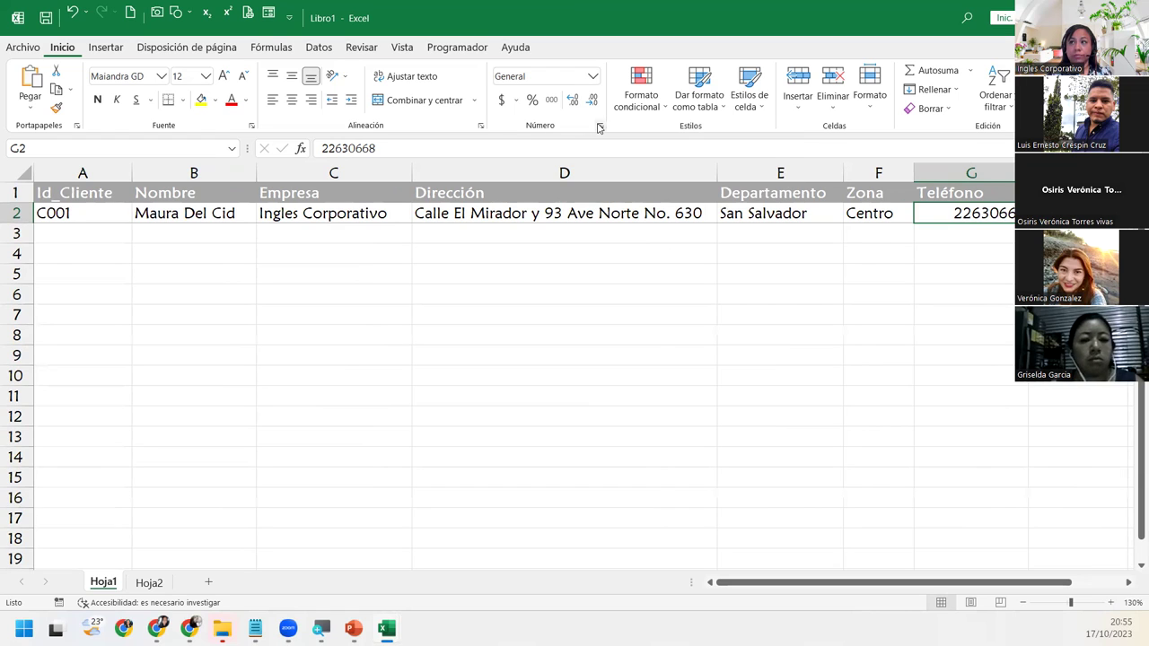
click(297, 348)
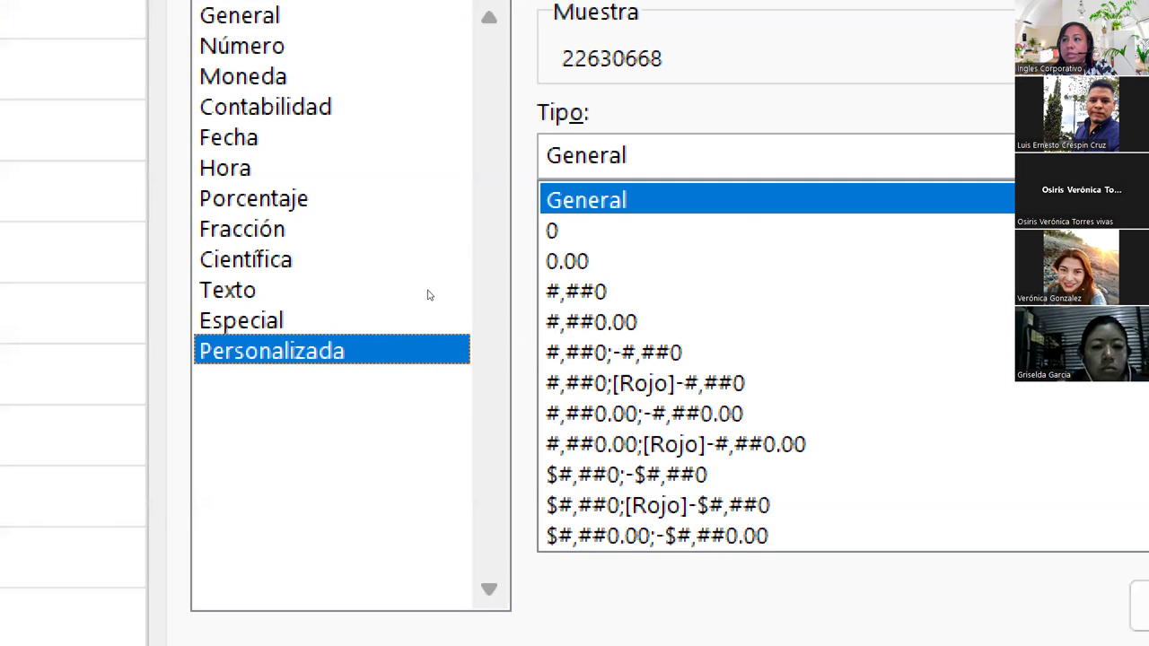
key(Tab)
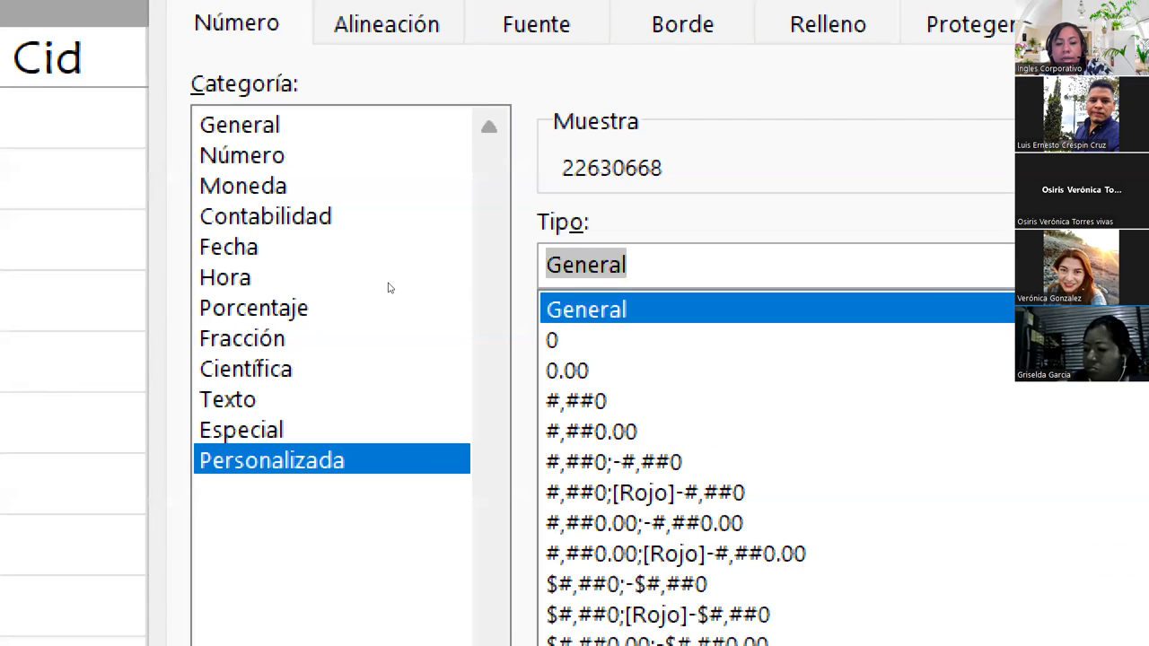
text(####)
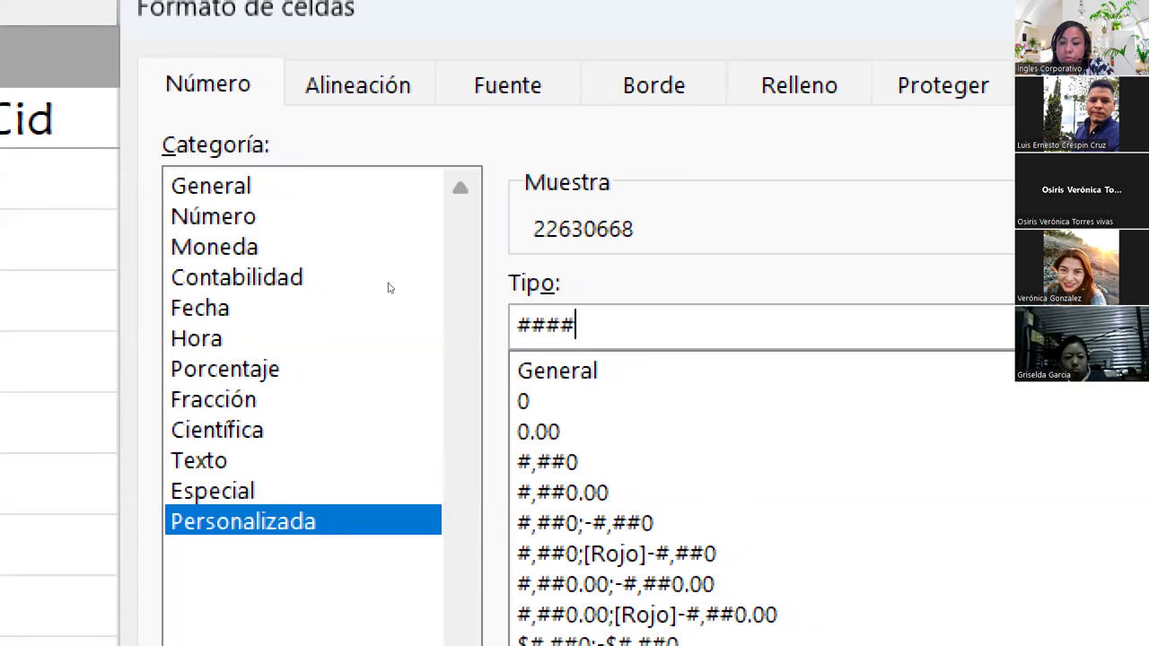
text( -)
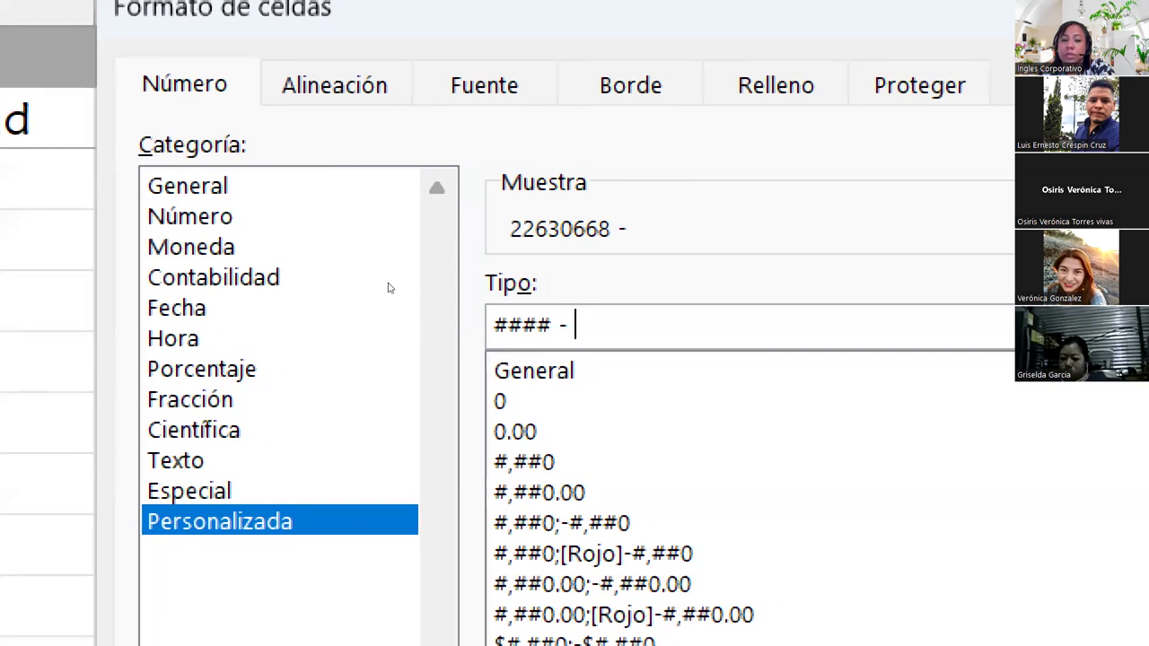
text( ##)
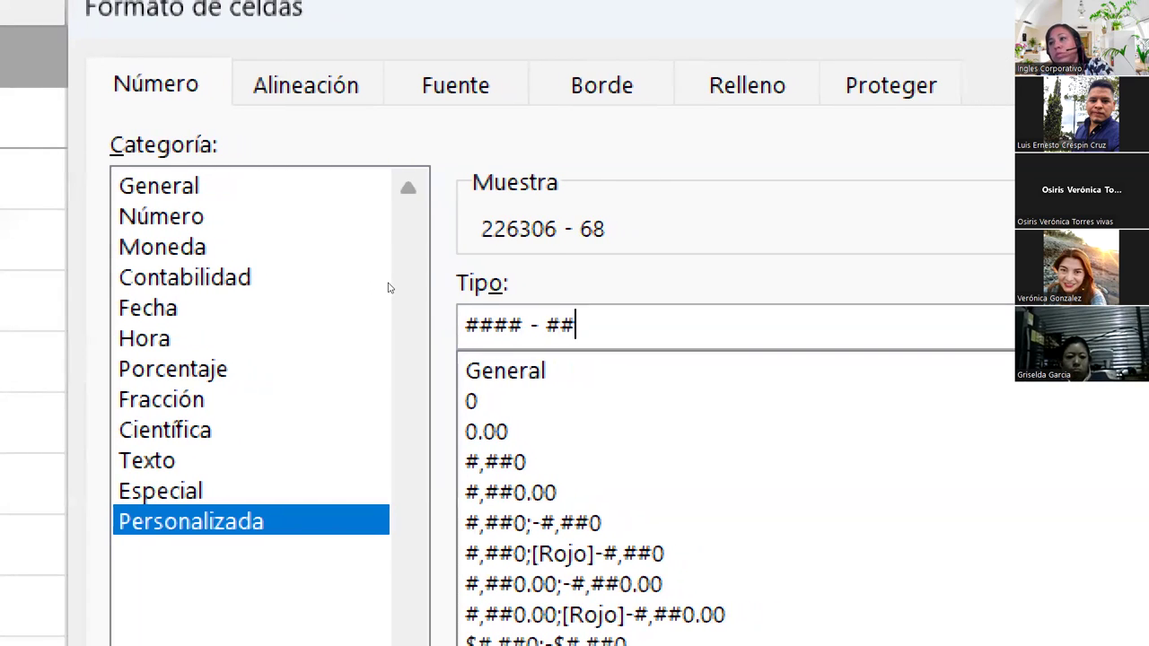
text(##)
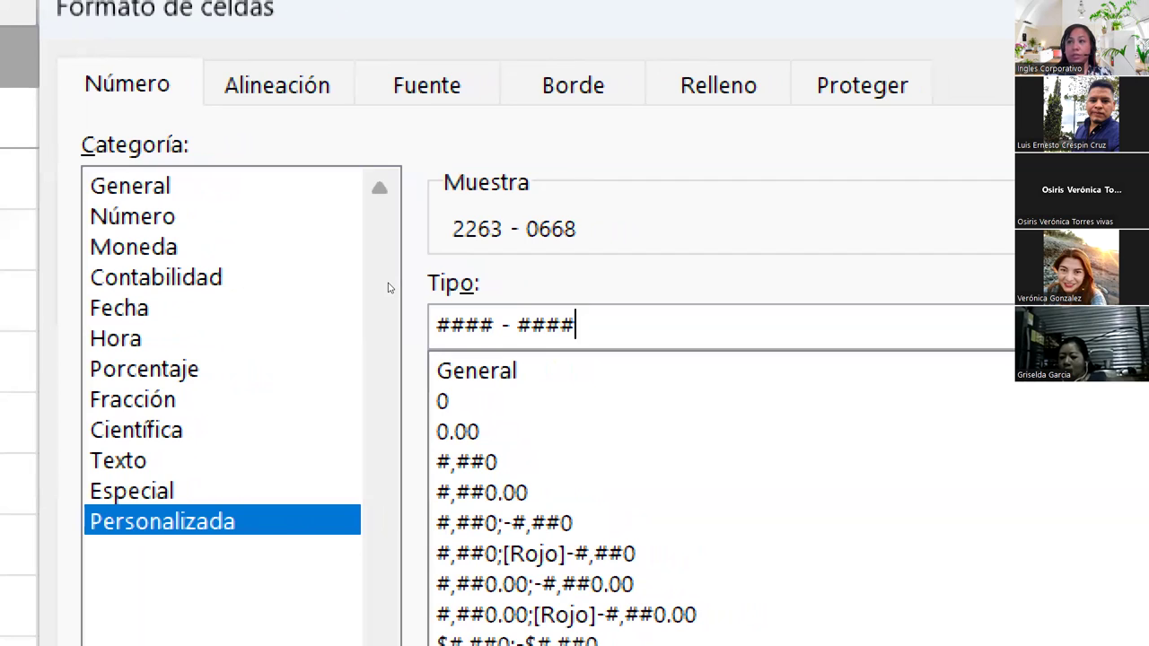
click(495, 324)
key(BackSpace)
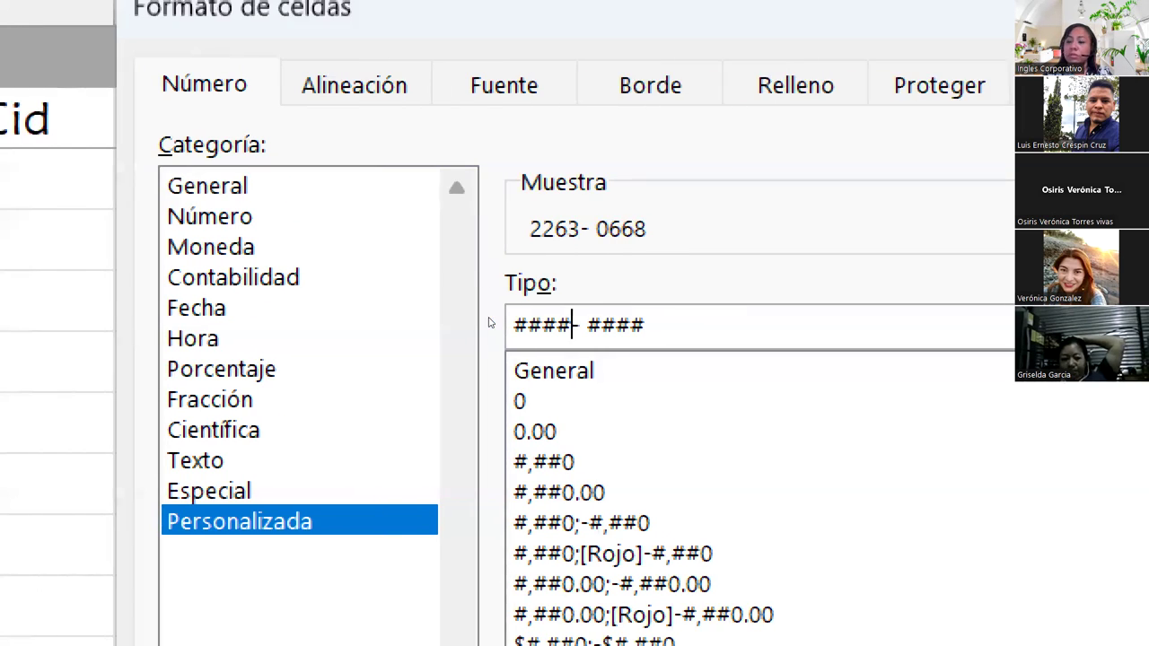
key(Right)
key(Delete)
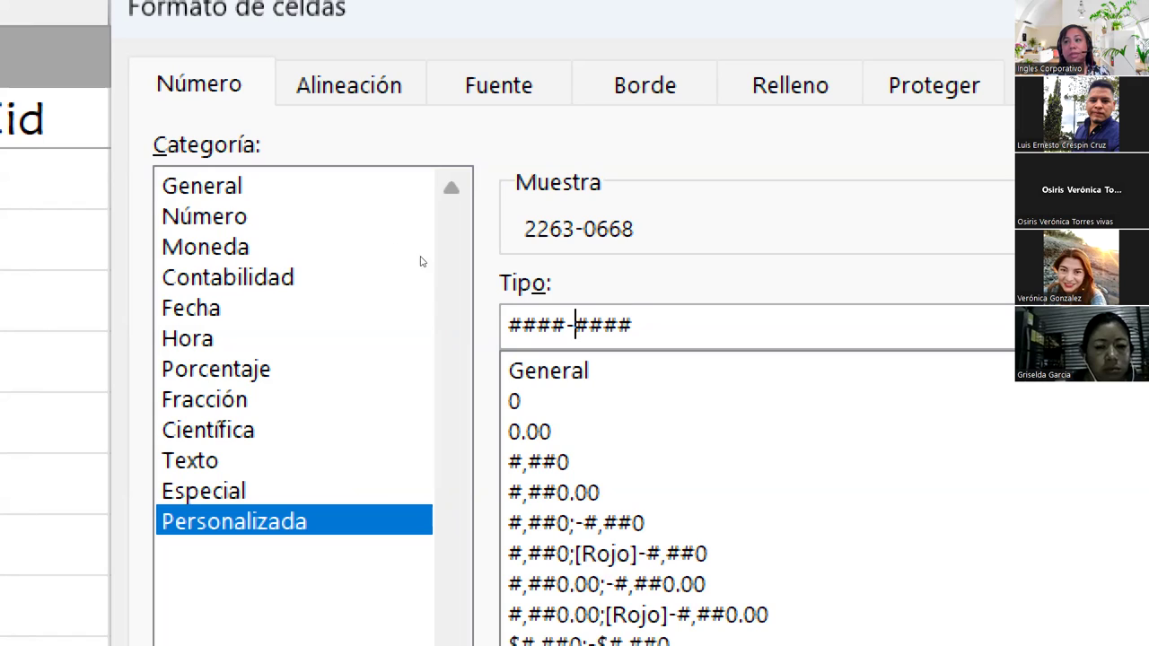
key(End)
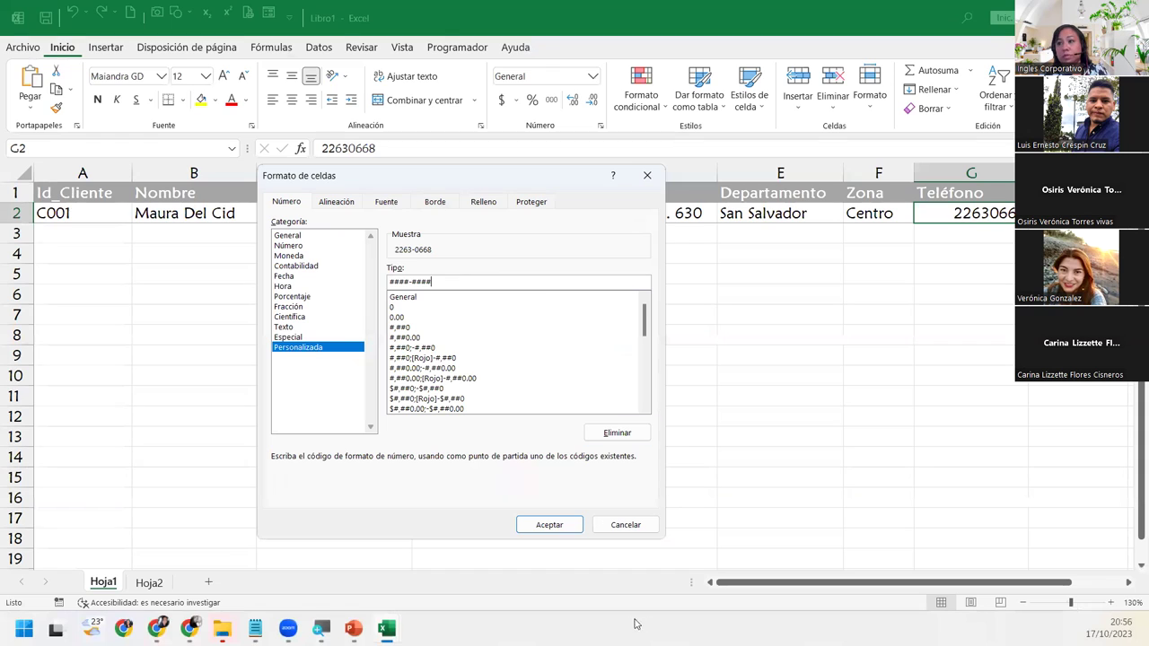
click(557, 525)
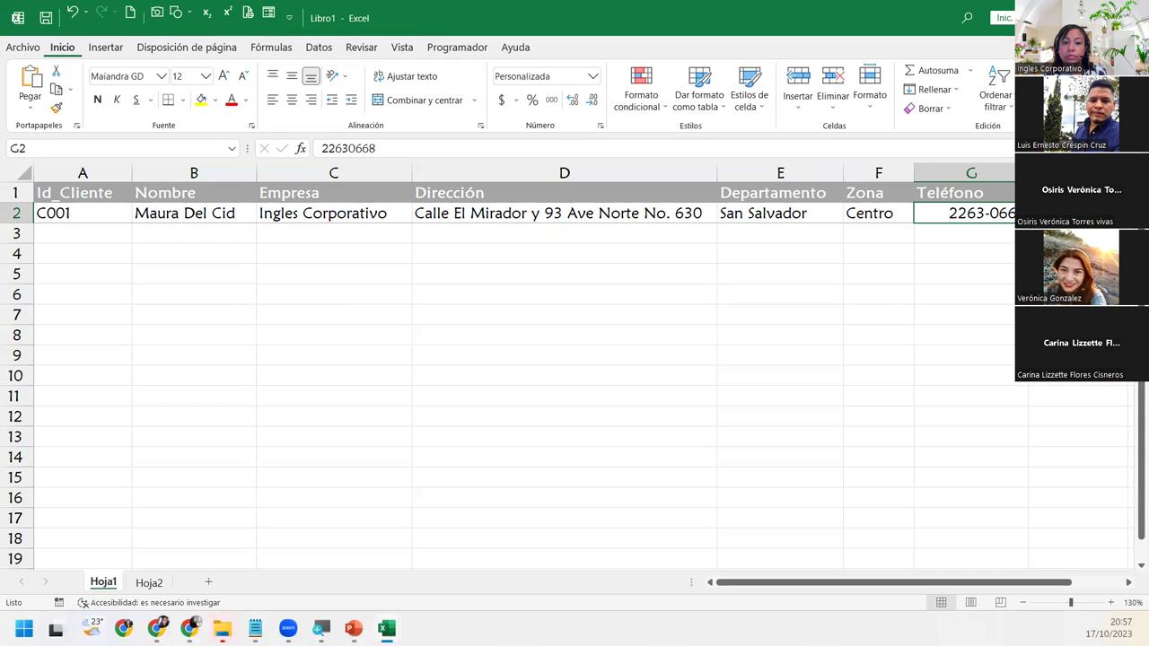
Open the Formulario data form on the client table, showing record C001, and move it aside
click(496, 215)
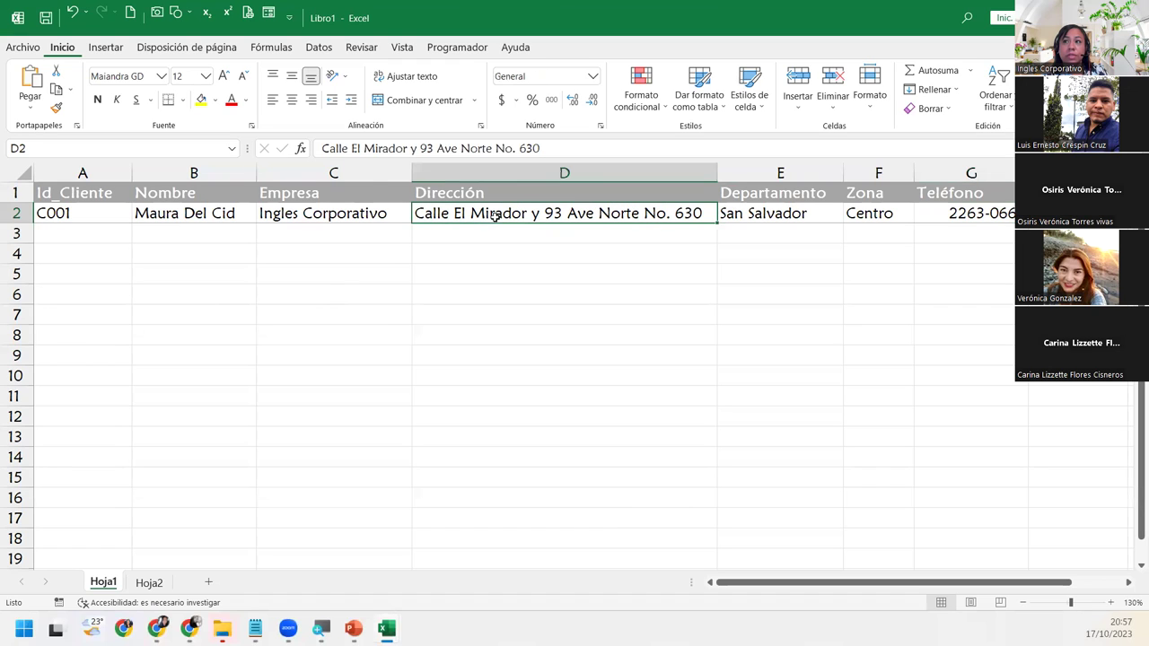
click(268, 11)
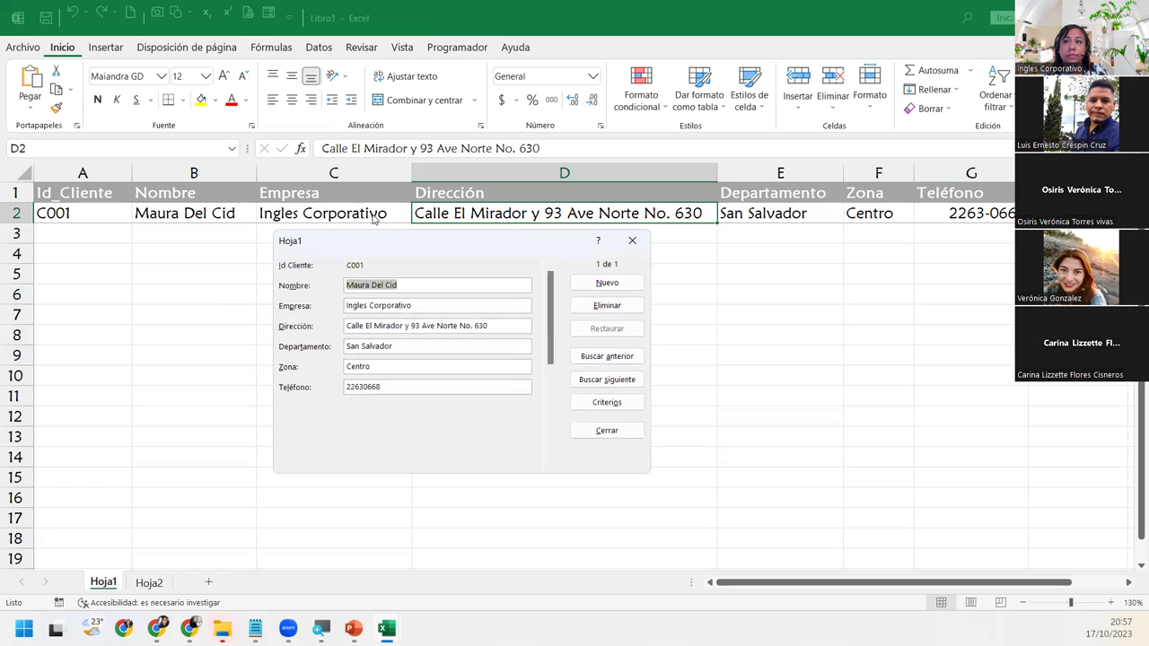
drag(409, 252, 446, 287)
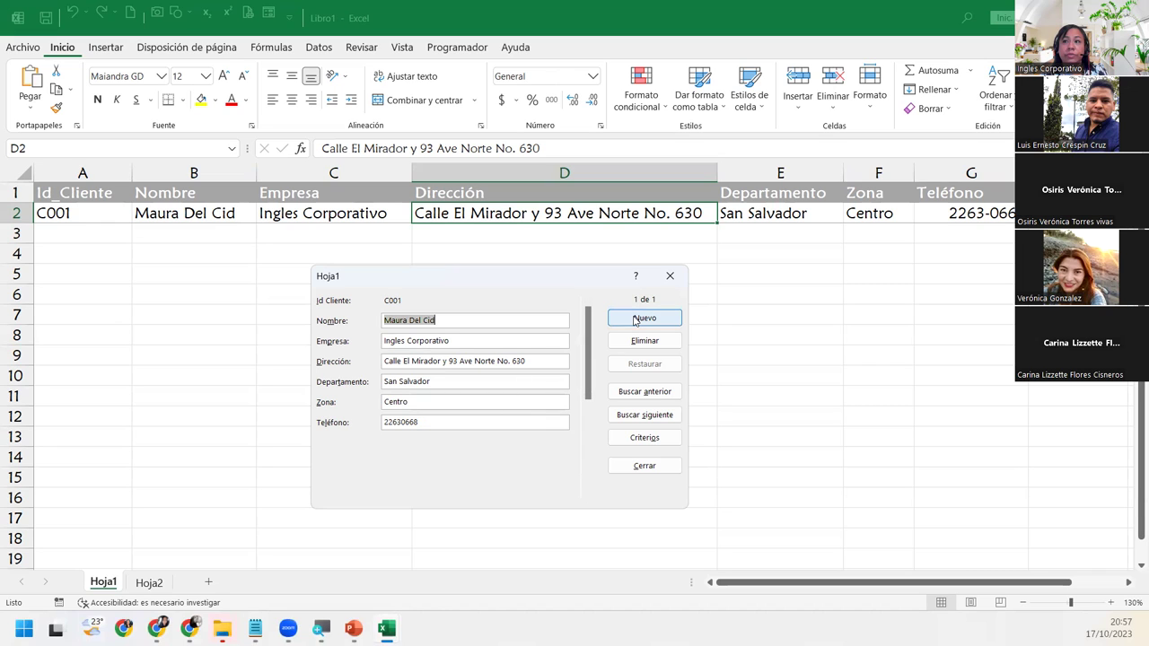
Start a new record and enter the client's name and the company 'El repuesto'
click(635, 321)
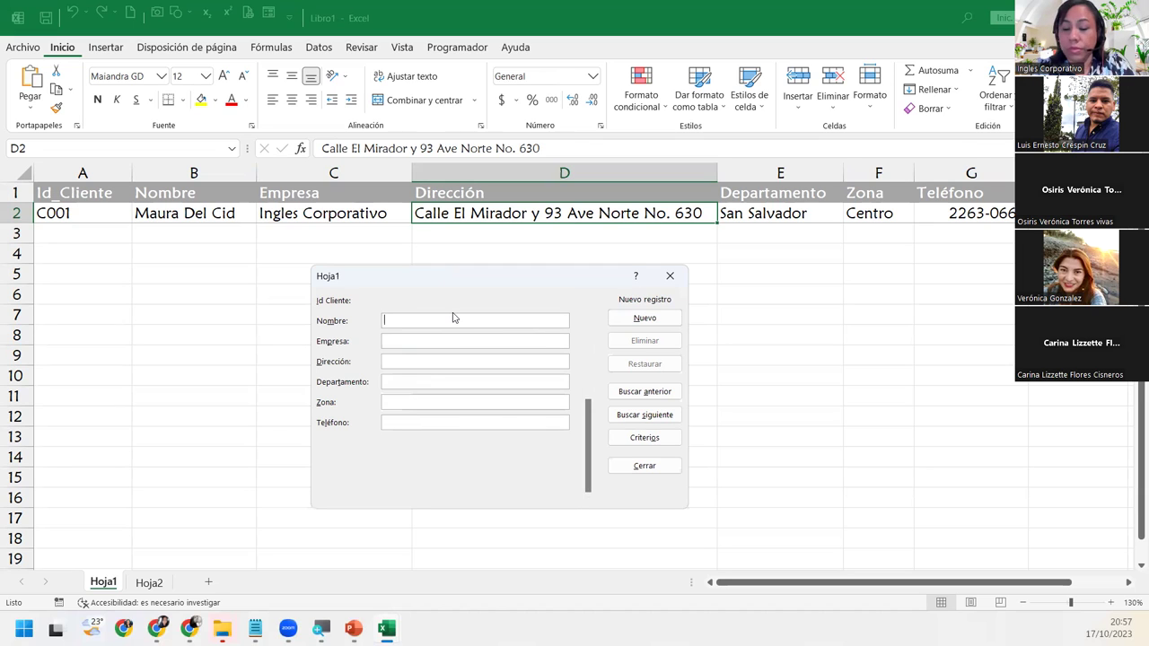
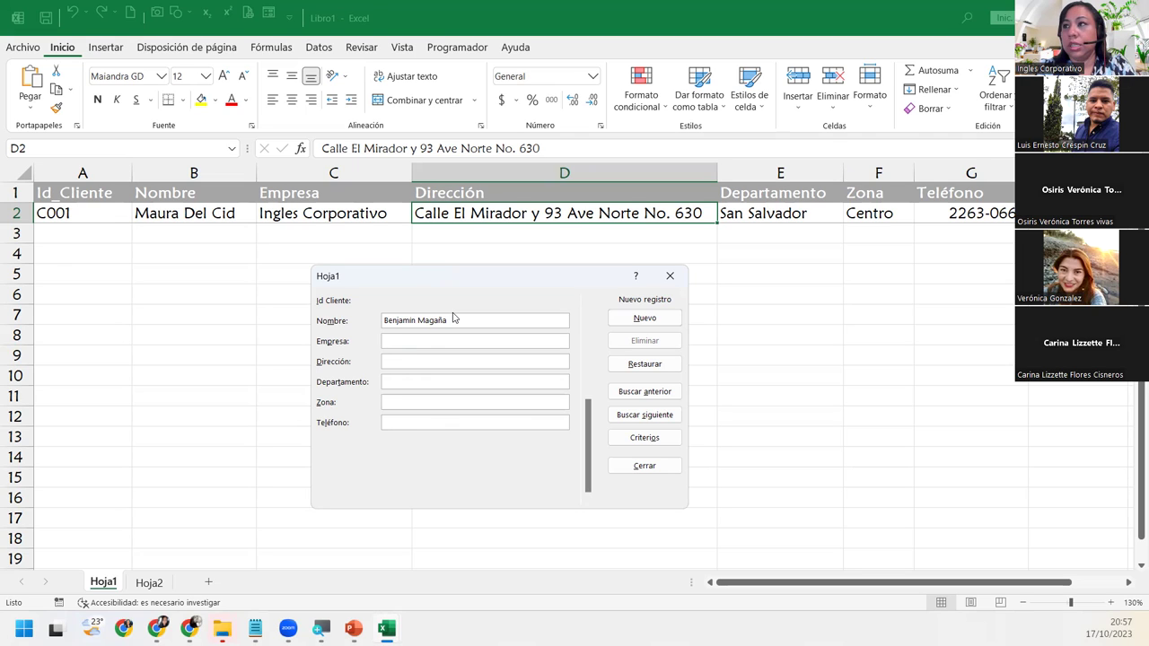
text(El res)
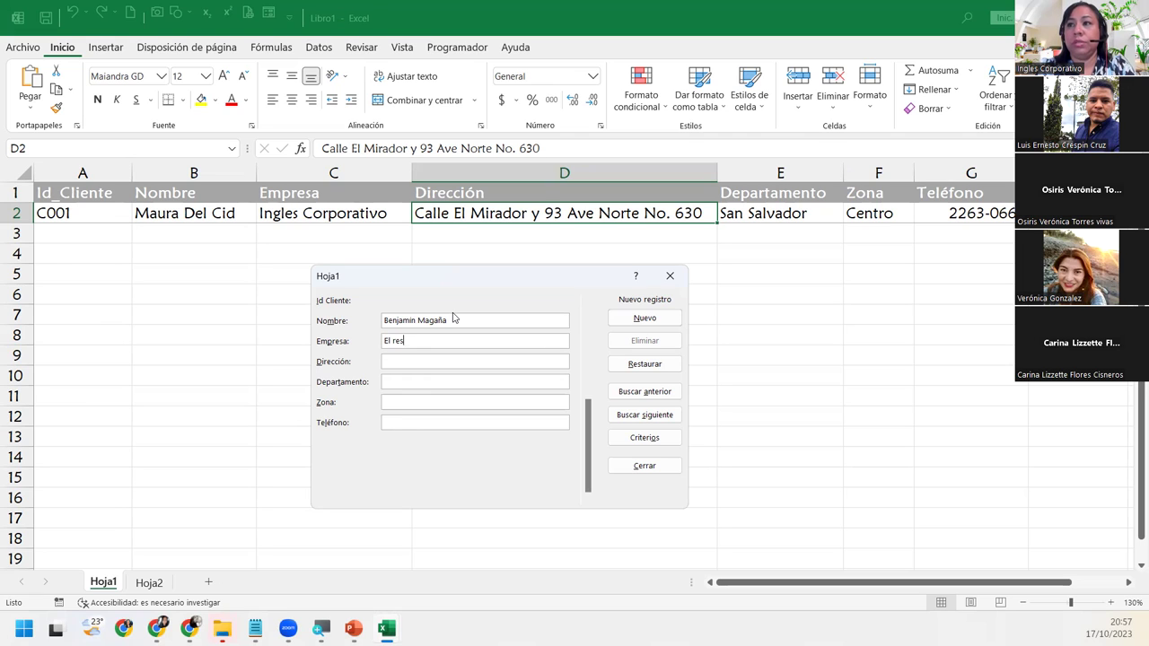
key(BackSpace)
text(puesto)
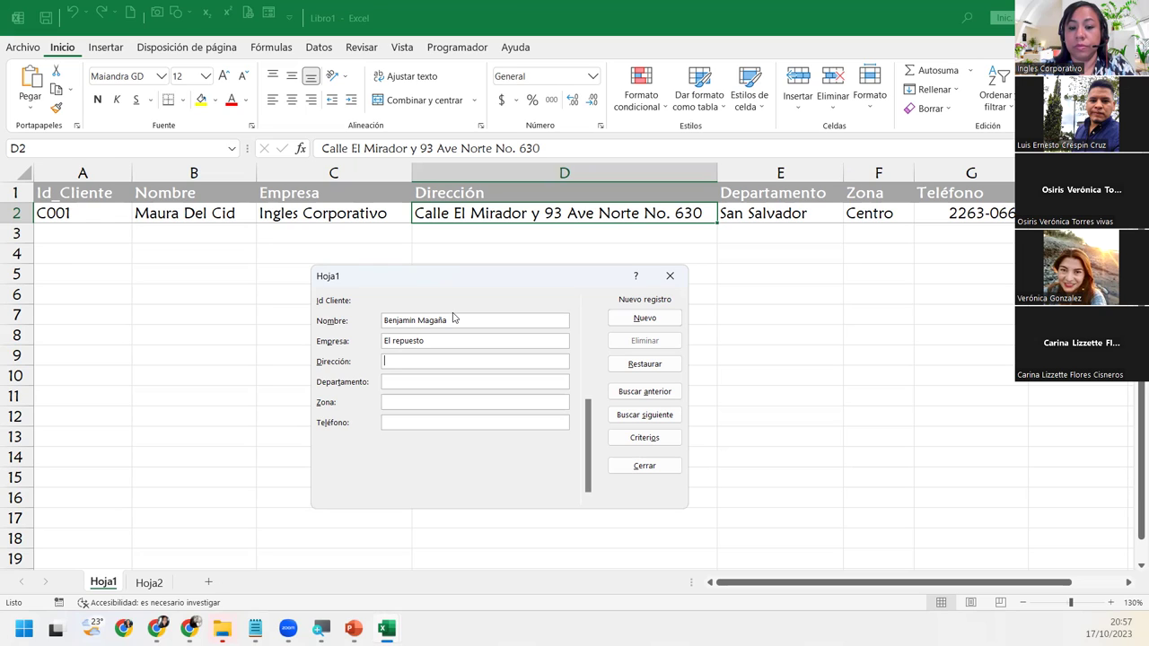
text(Calle El Mirador)
text(San)
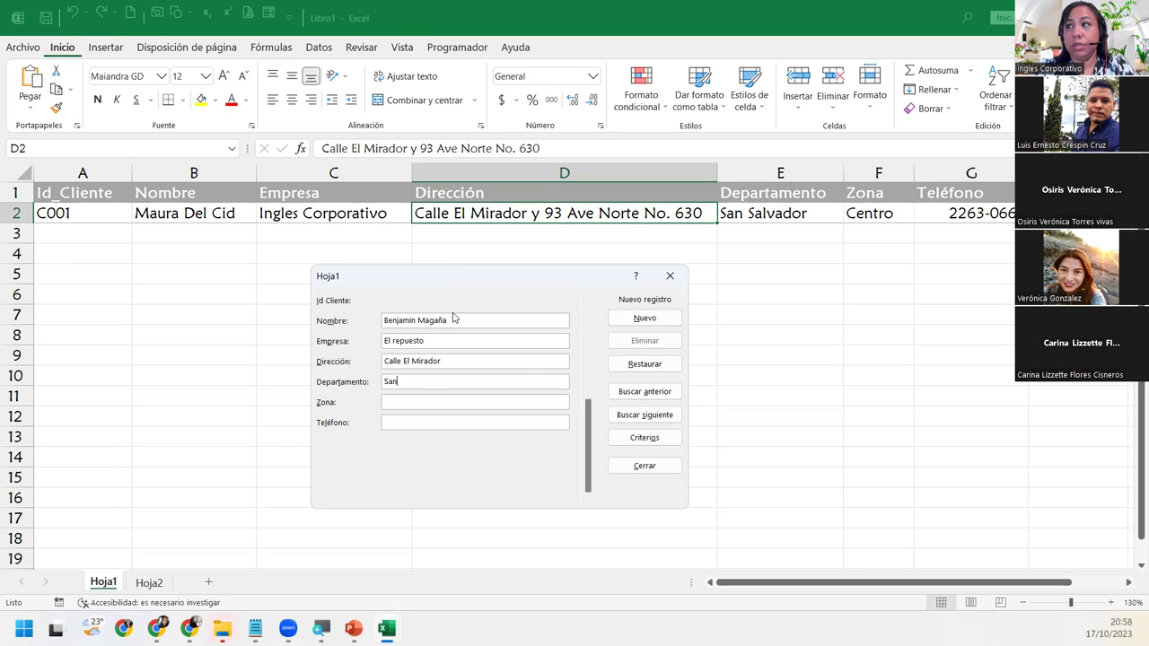
key(BackSpace)
key(BackSpace)
key(BackSpace)
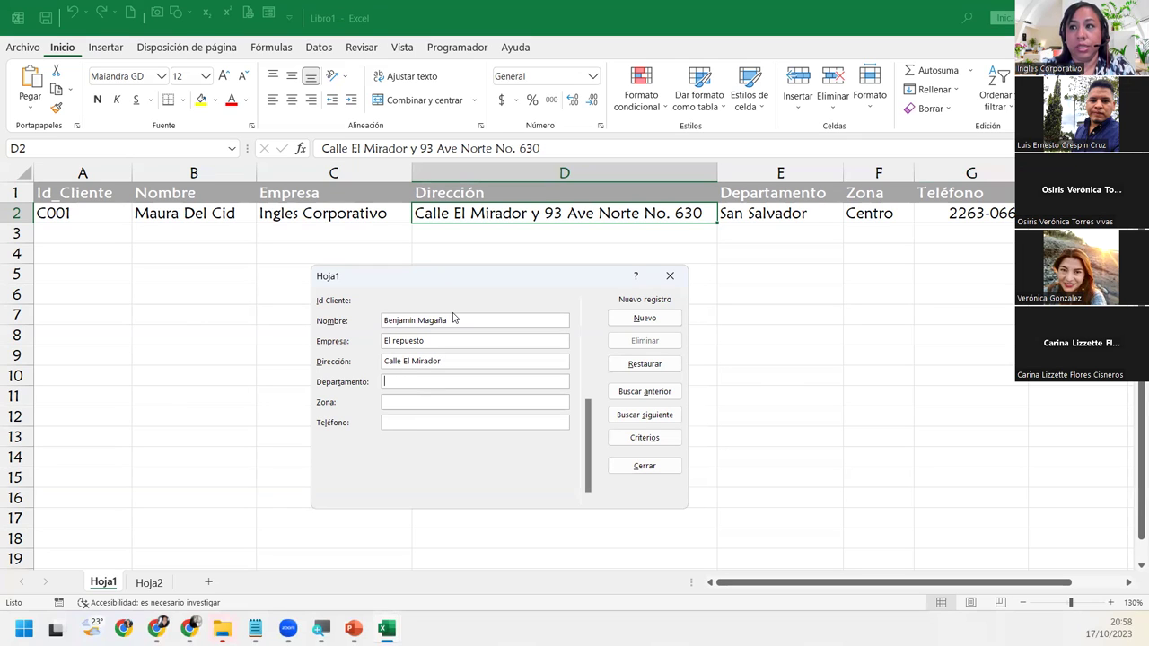
text(La Li)
text(ber)
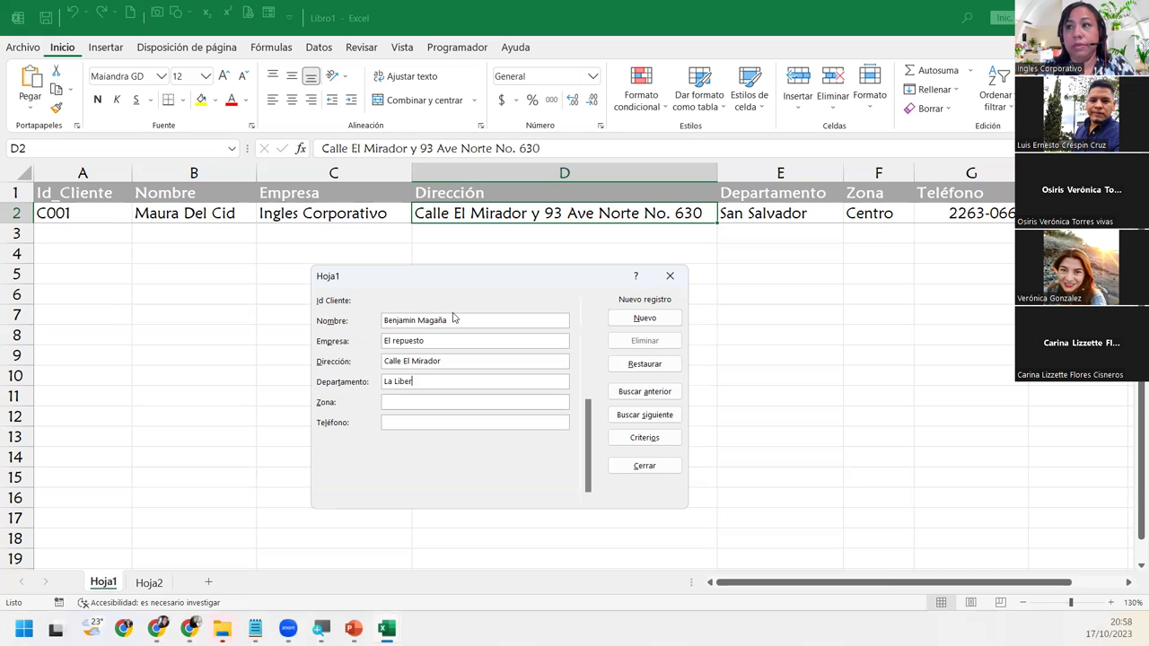
text(tad)
key(Tab)
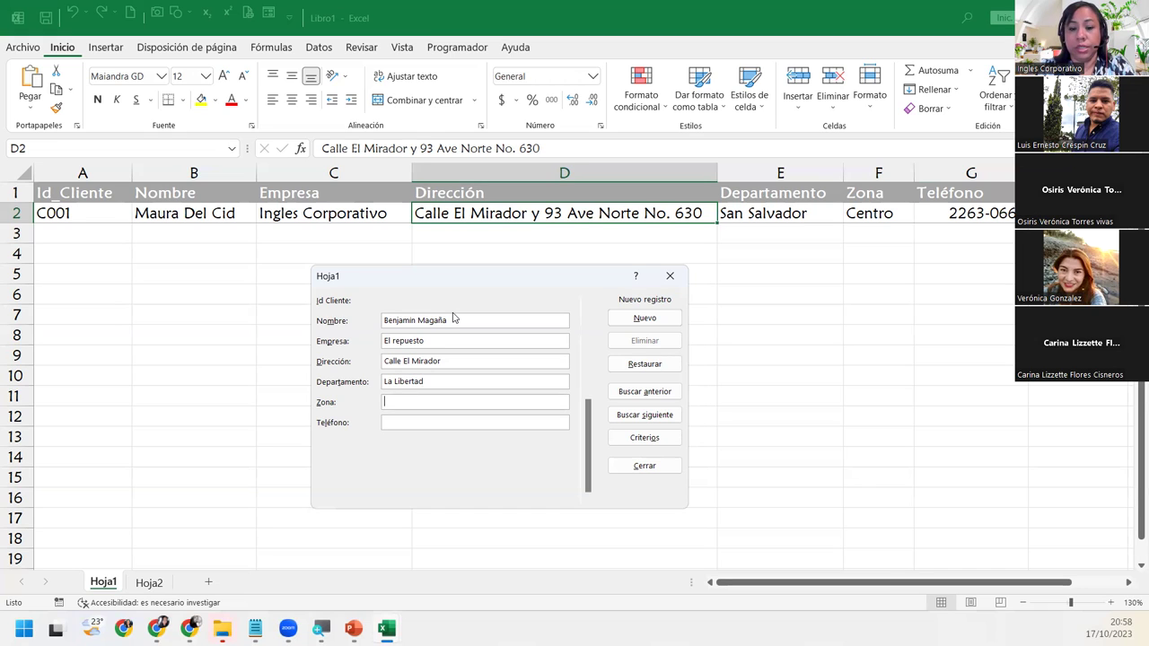
text(Centro)
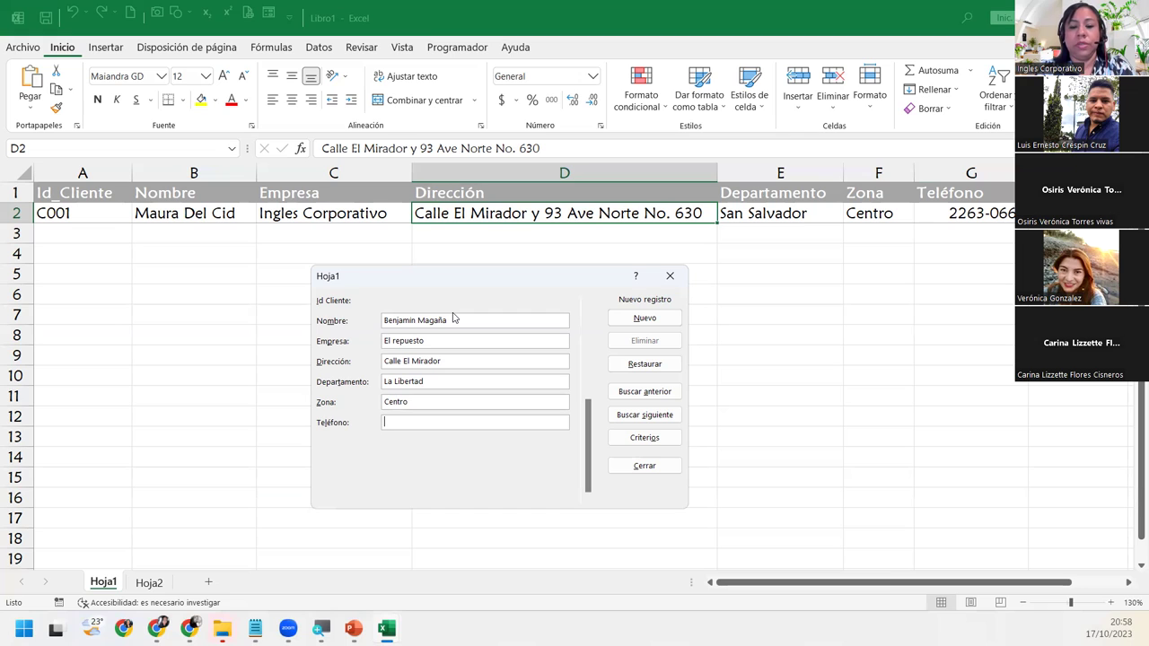
text(5551)
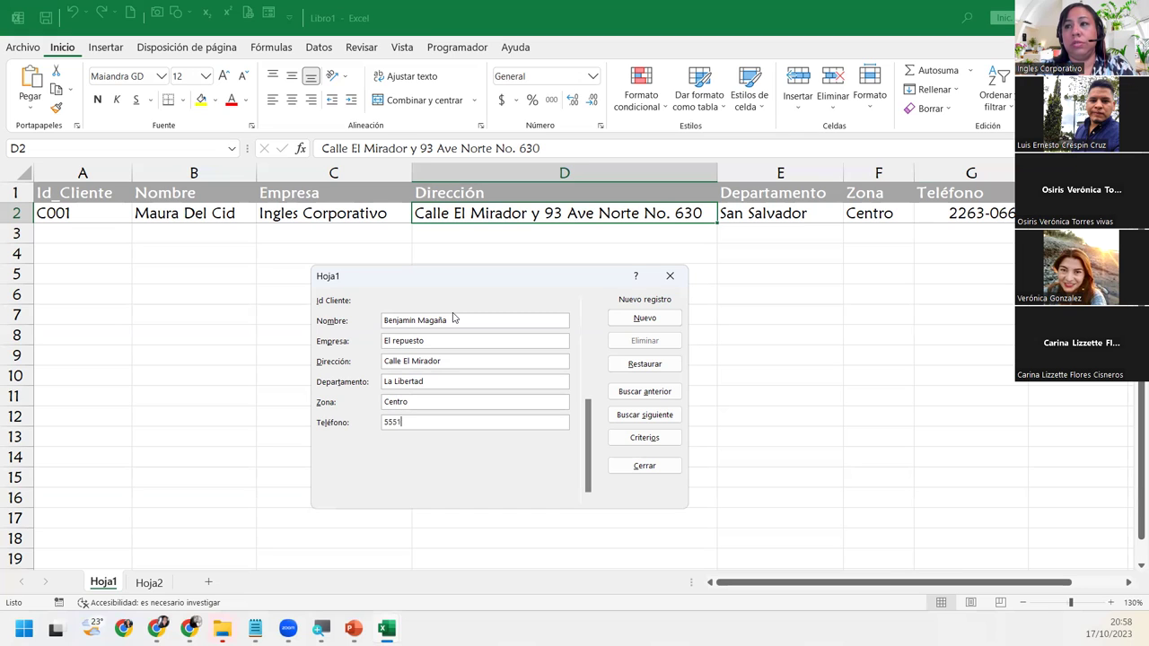
text(5558)
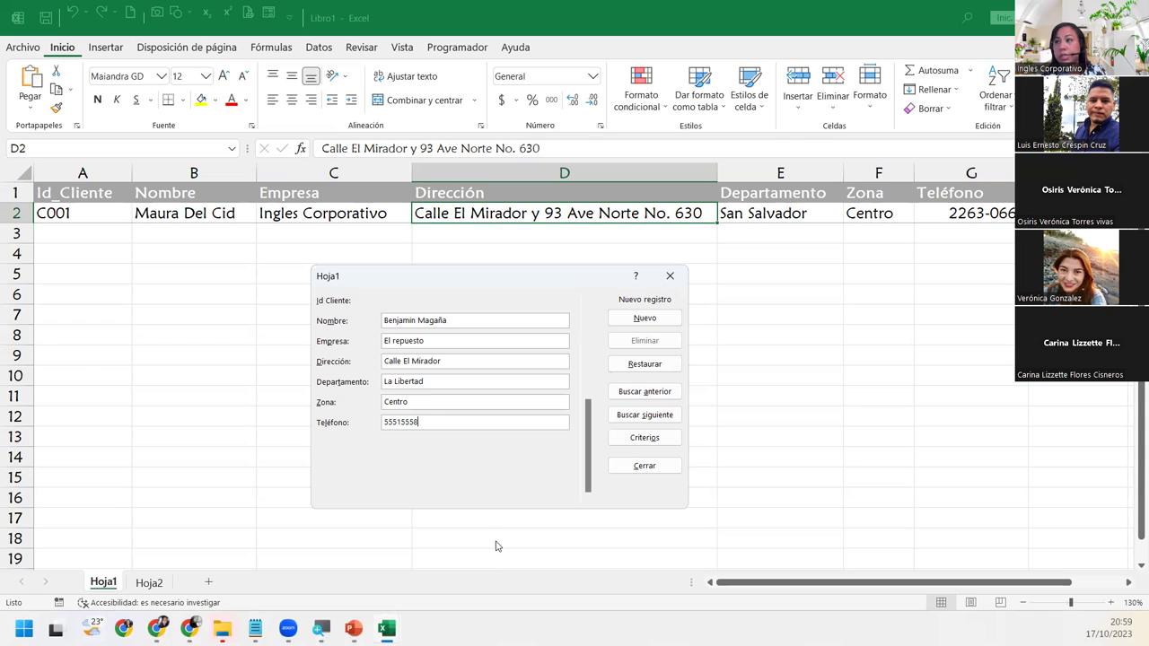
click(662, 321)
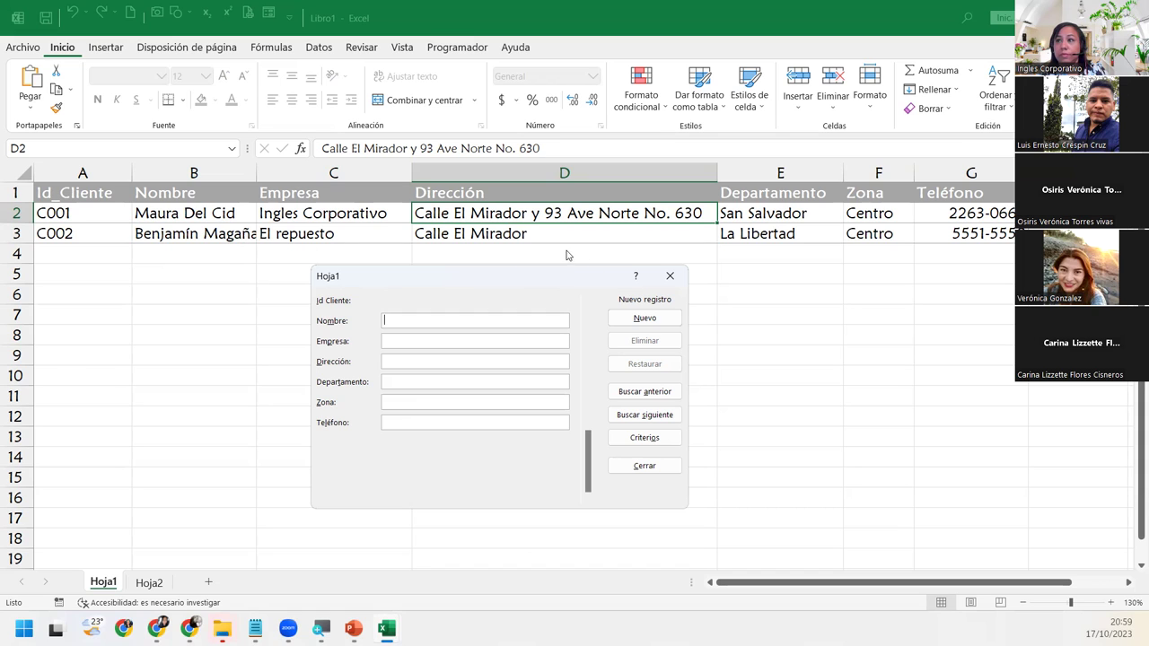
drag(566, 279, 567, 287)
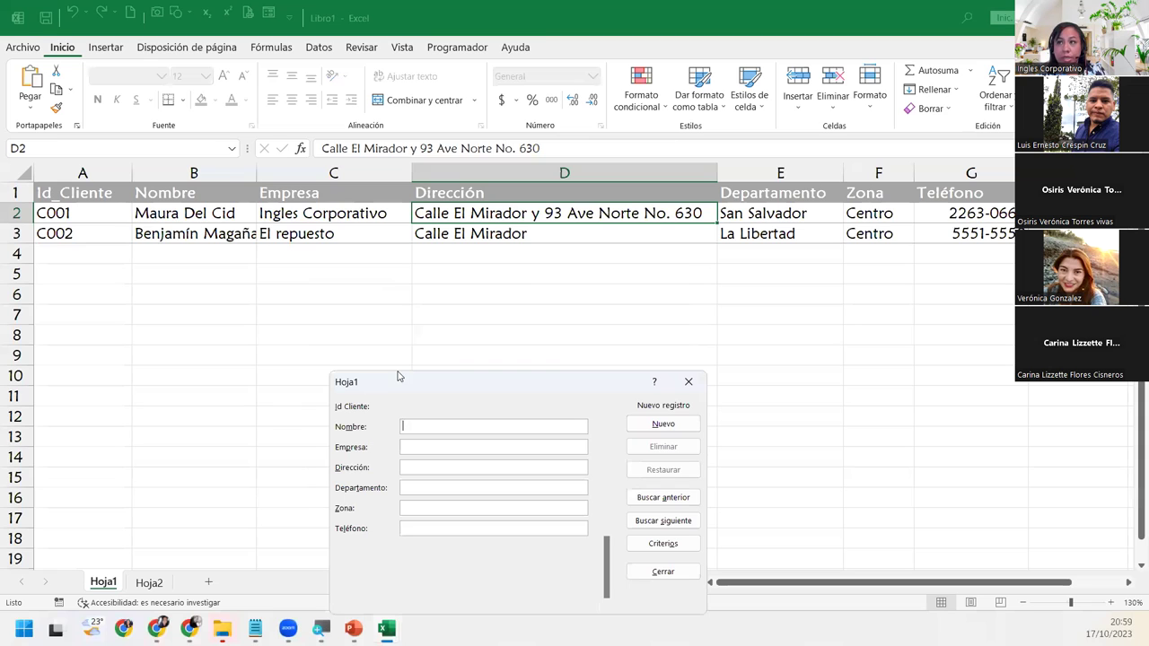
Enter the client's name, Centro de Formación, Final 2a ave. Sur, San Miguel, Oriental and the phone
drag(399, 377, 369, 268)
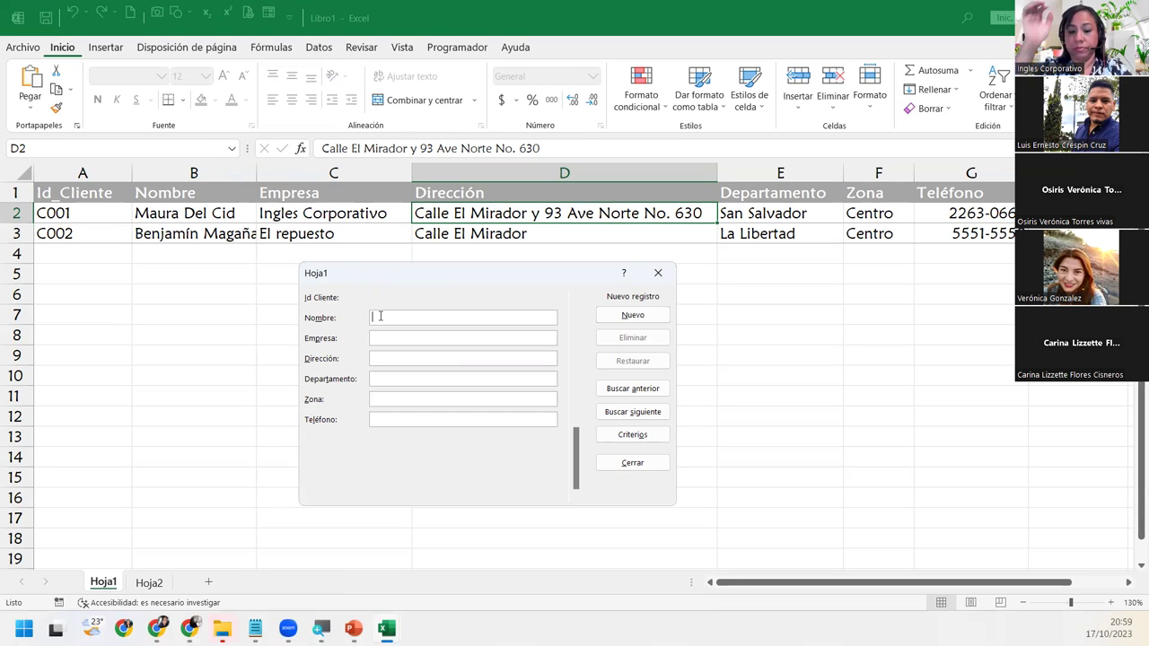
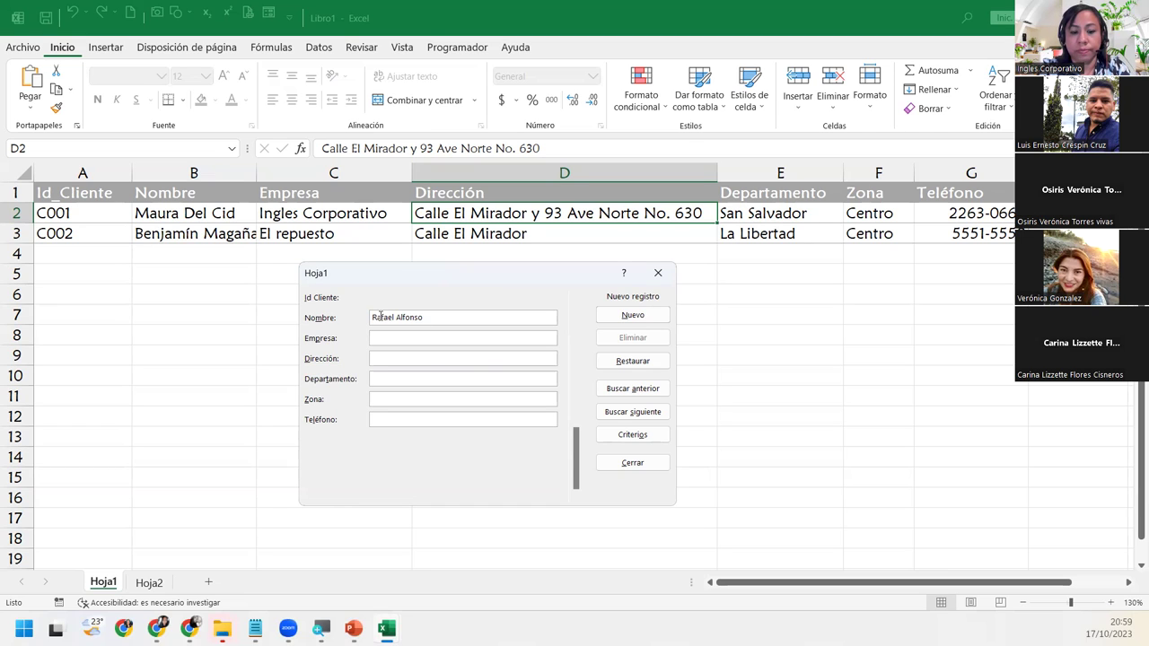
key(BackSpace)
key(BackSpace)
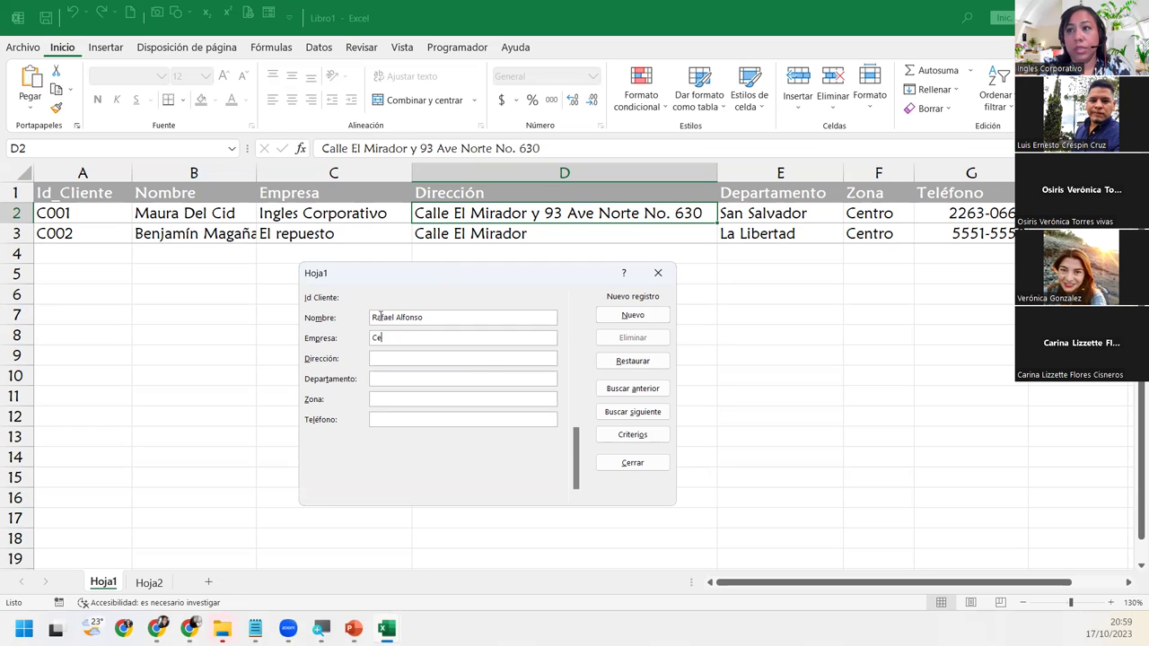
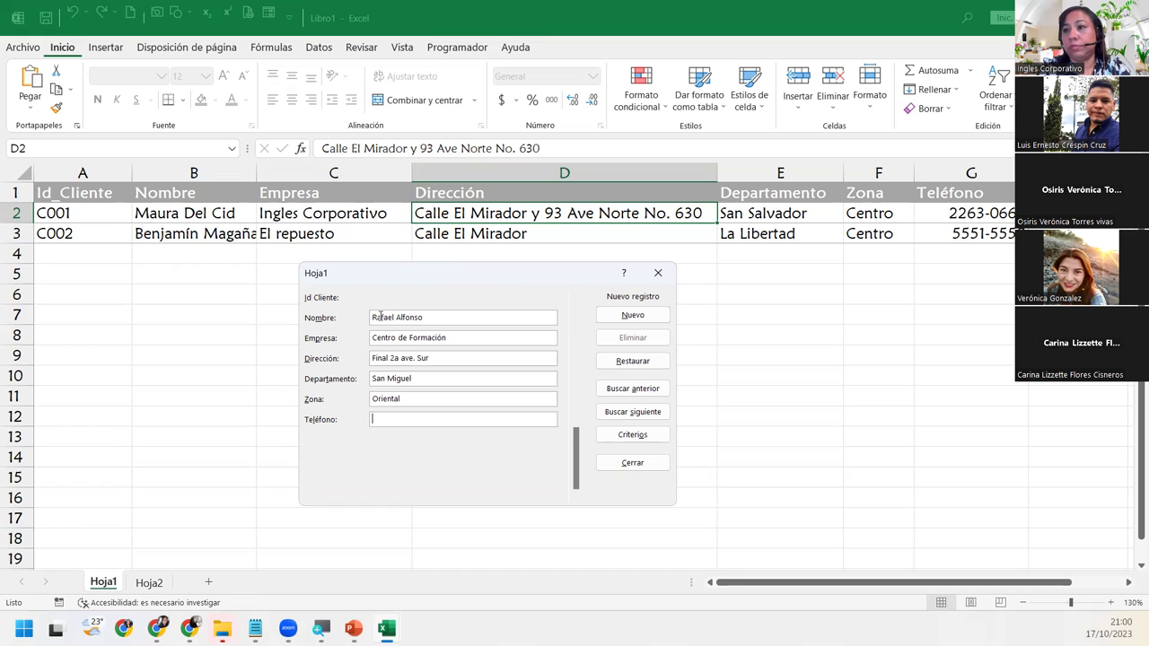
key(BackSpace)
key(BackSpace)
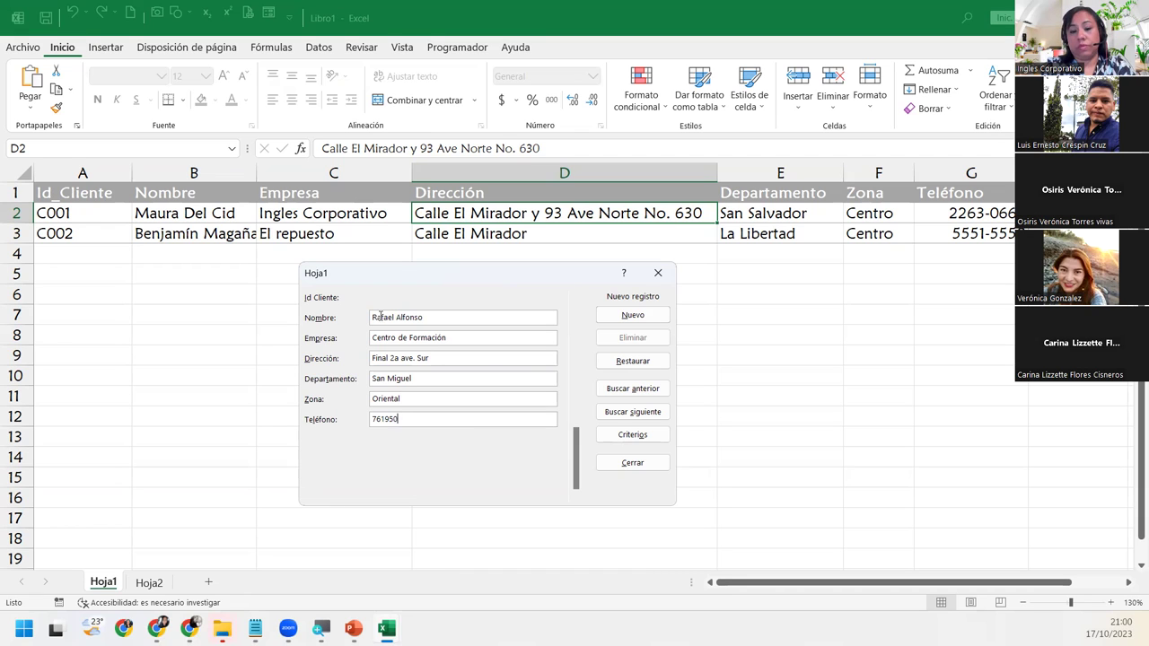
Retype the phone's last digits as 36 and add the record to the table as C003
text(36)
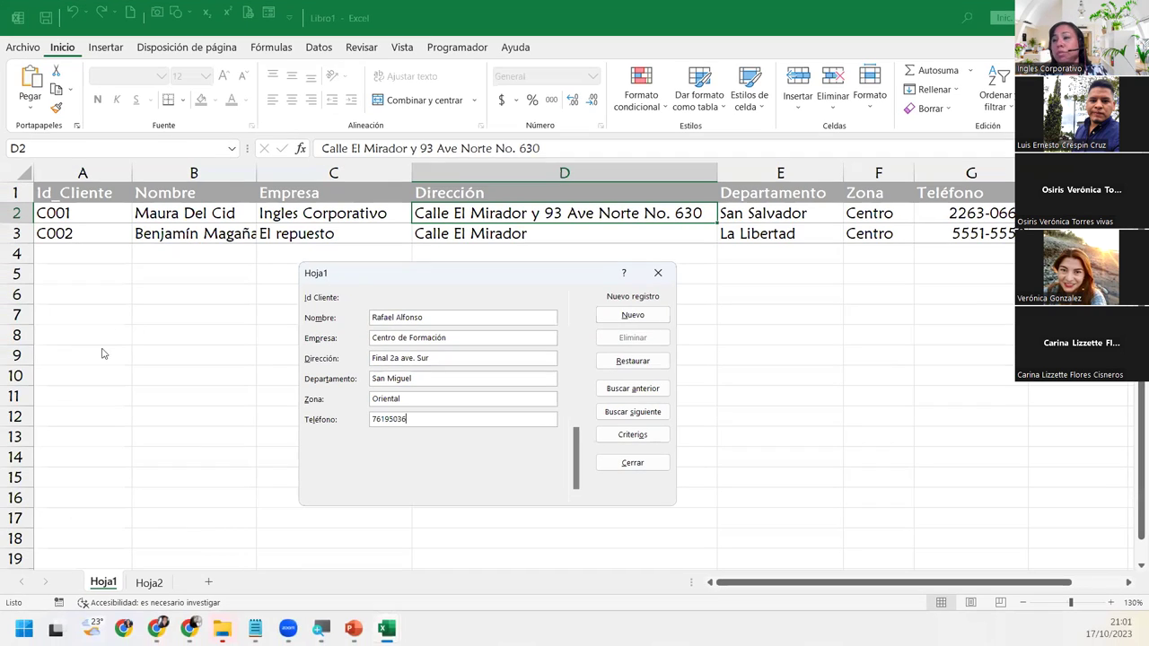
click(644, 320)
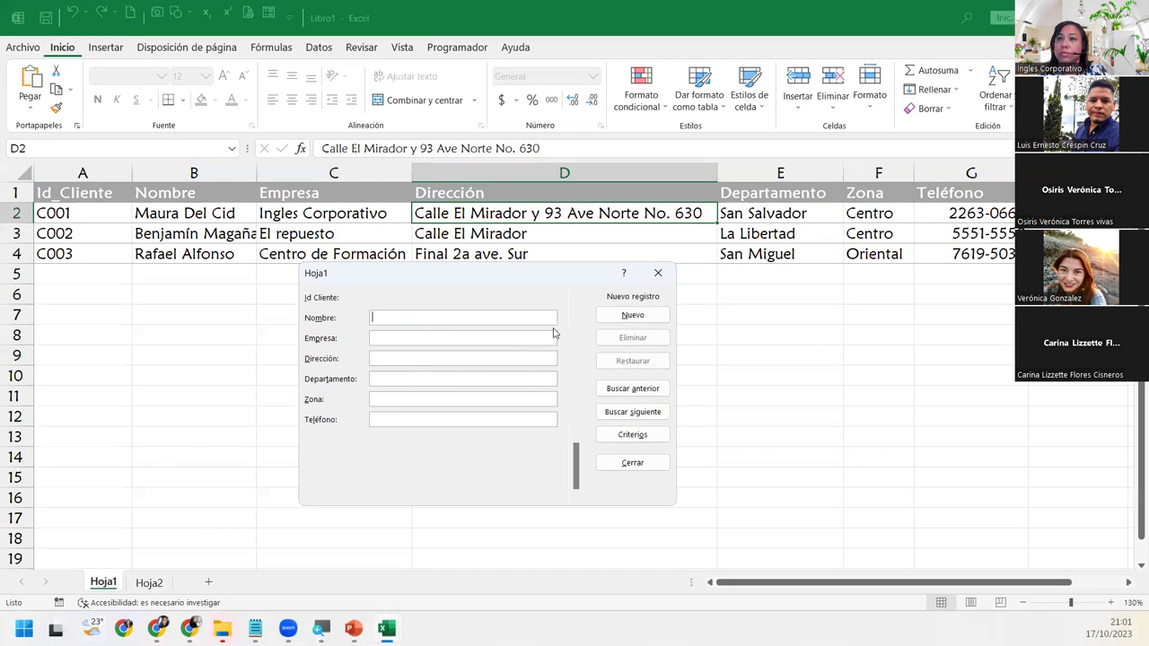
Browse back and forth through client records C001 to C003, then close the data form
drag(473, 280, 401, 349)
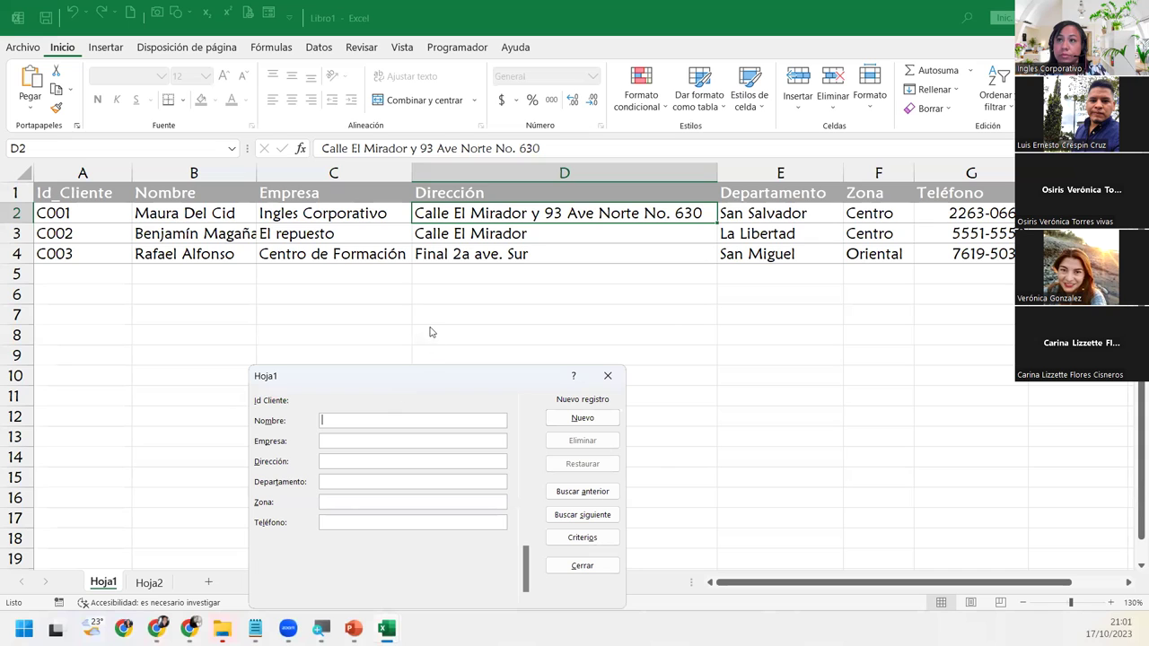
drag(421, 377, 436, 308)
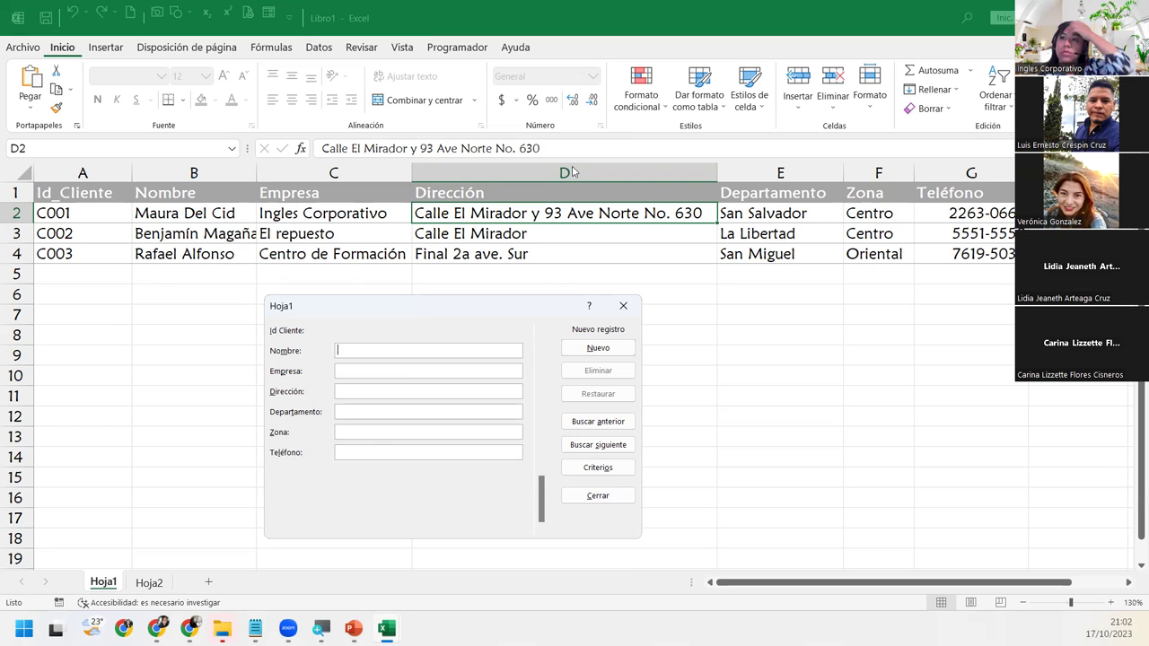
mouse_move(542, 422)
click(541, 330)
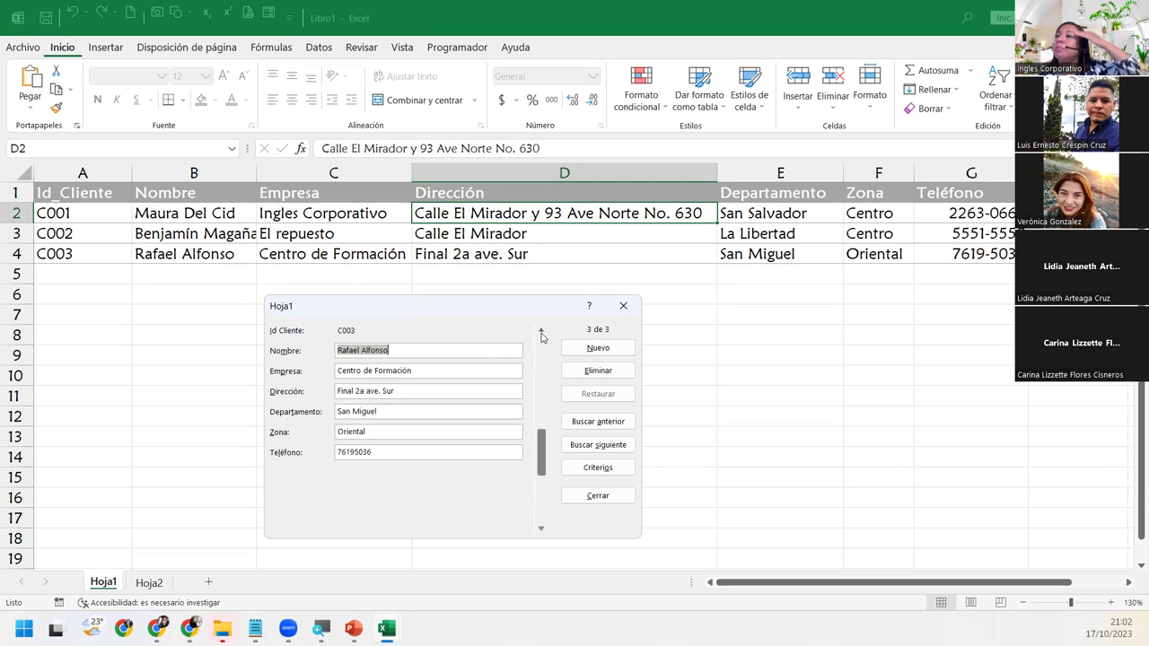
click(541, 330)
click(541, 331)
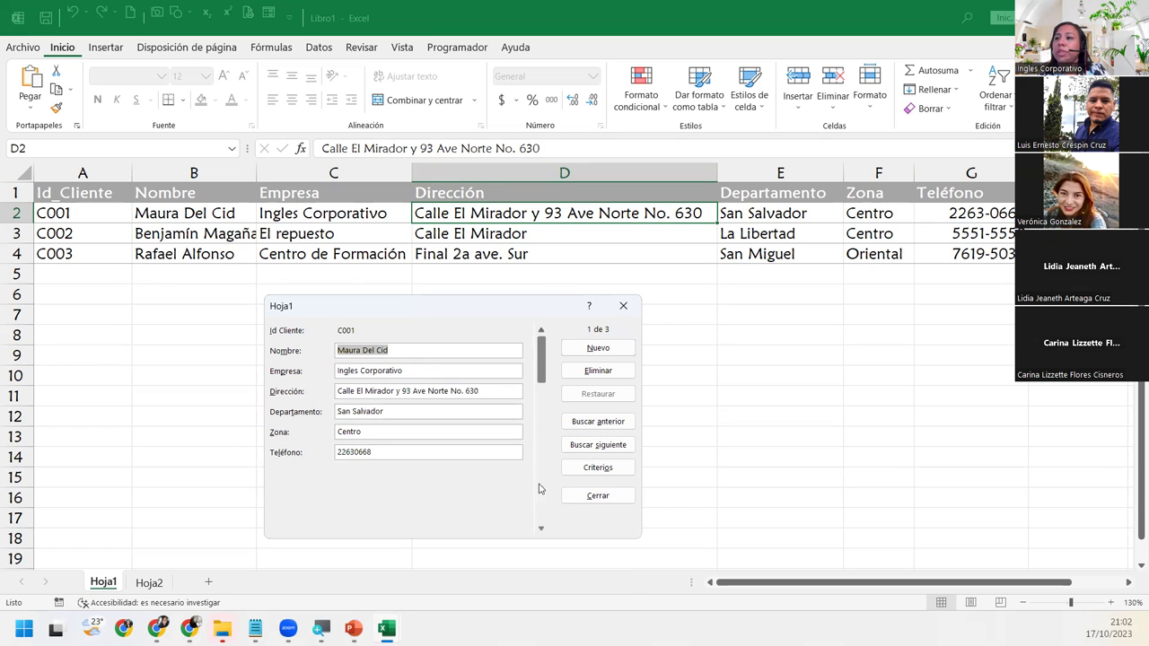
click(541, 529)
click(541, 529)
click(542, 530)
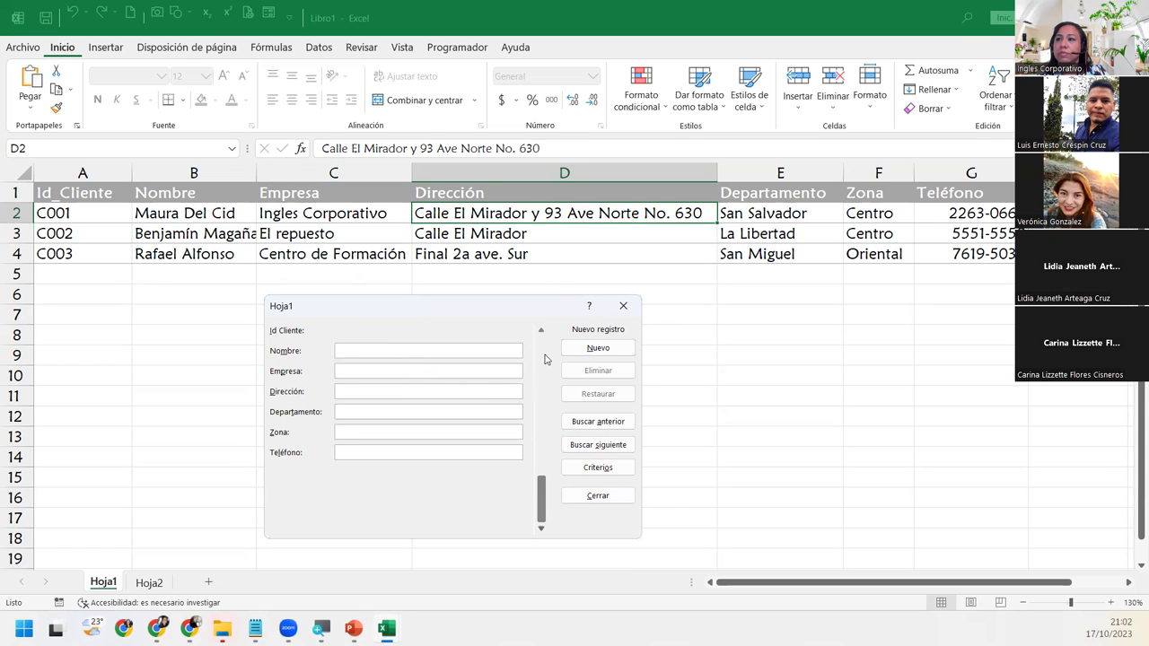
click(541, 330)
click(541, 332)
click(541, 331)
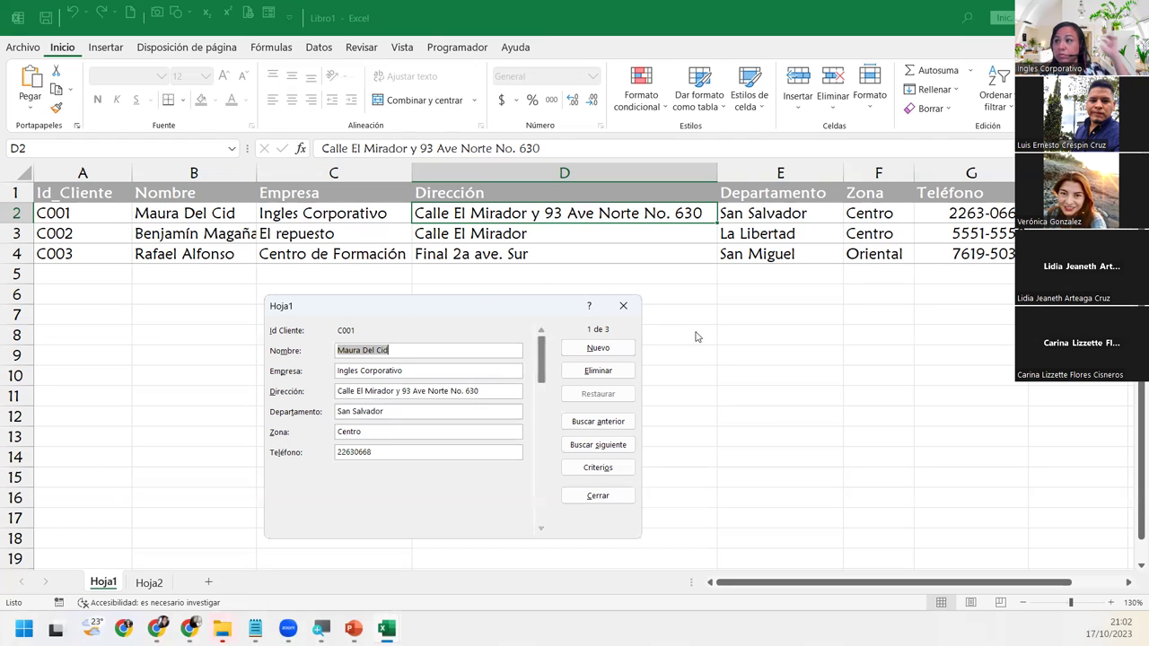
click(632, 499)
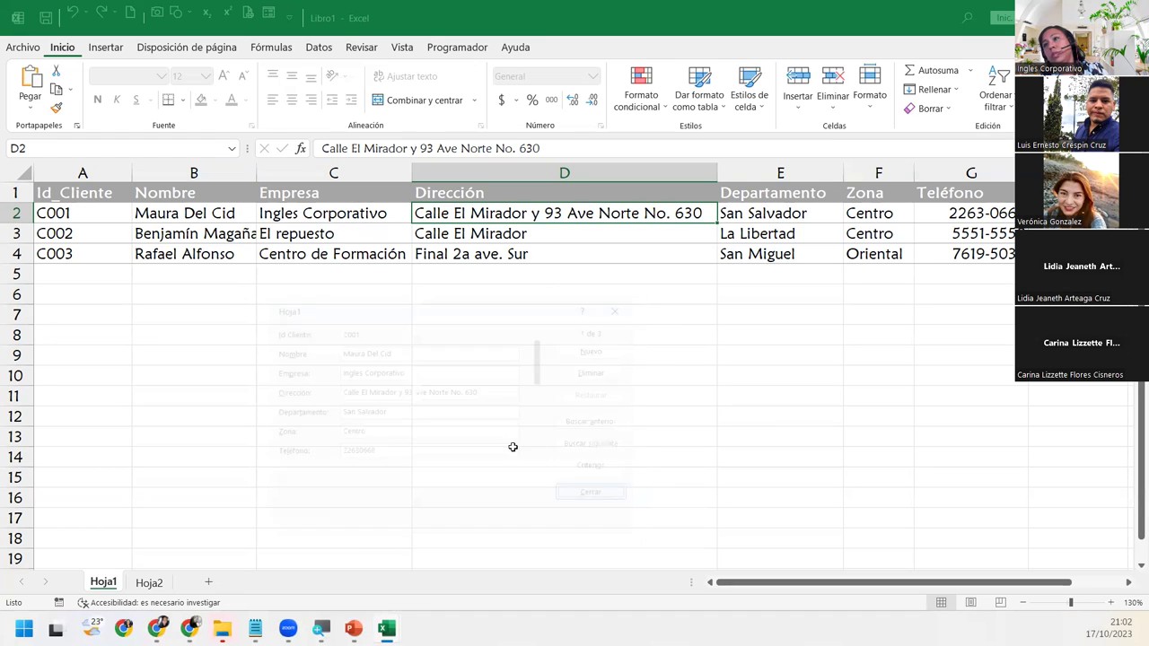
click(249, 288)
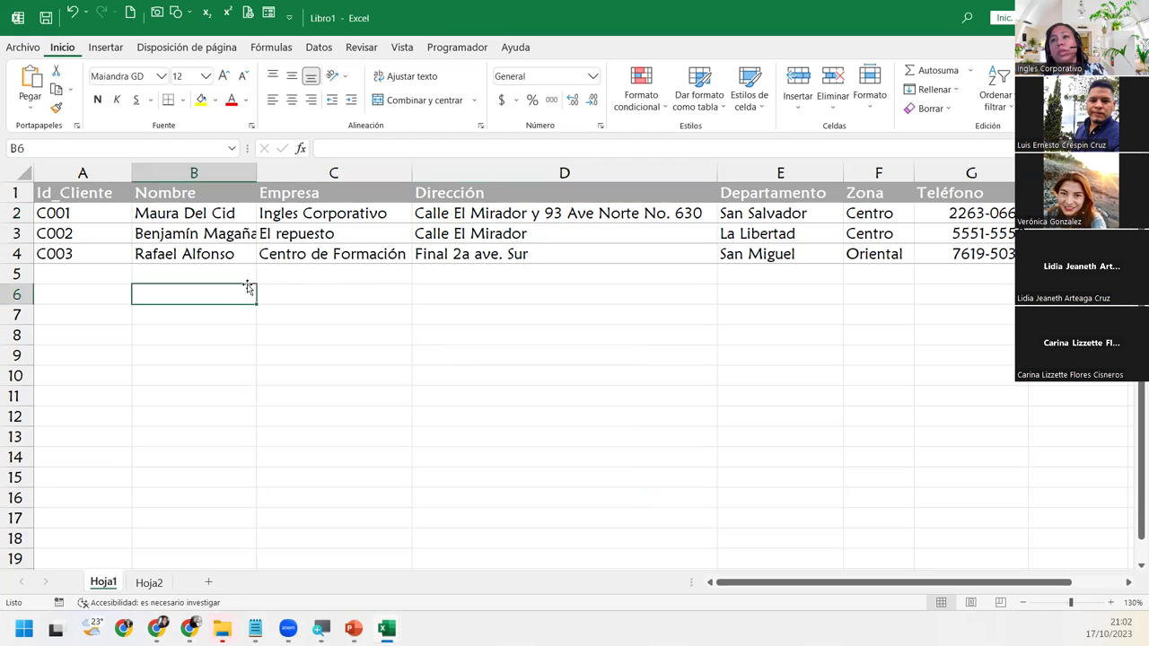
Autofit column B, advance the slideshow to Cierre y conclusiones, then return to Excel
double_click(257, 173)
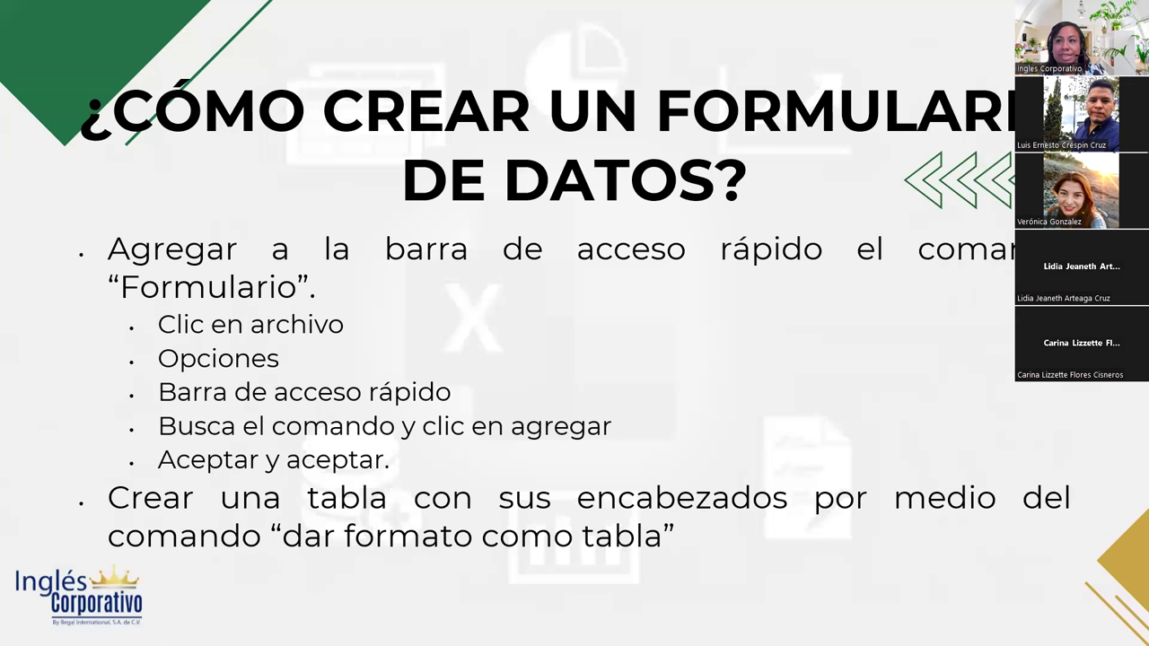
click(153, 355)
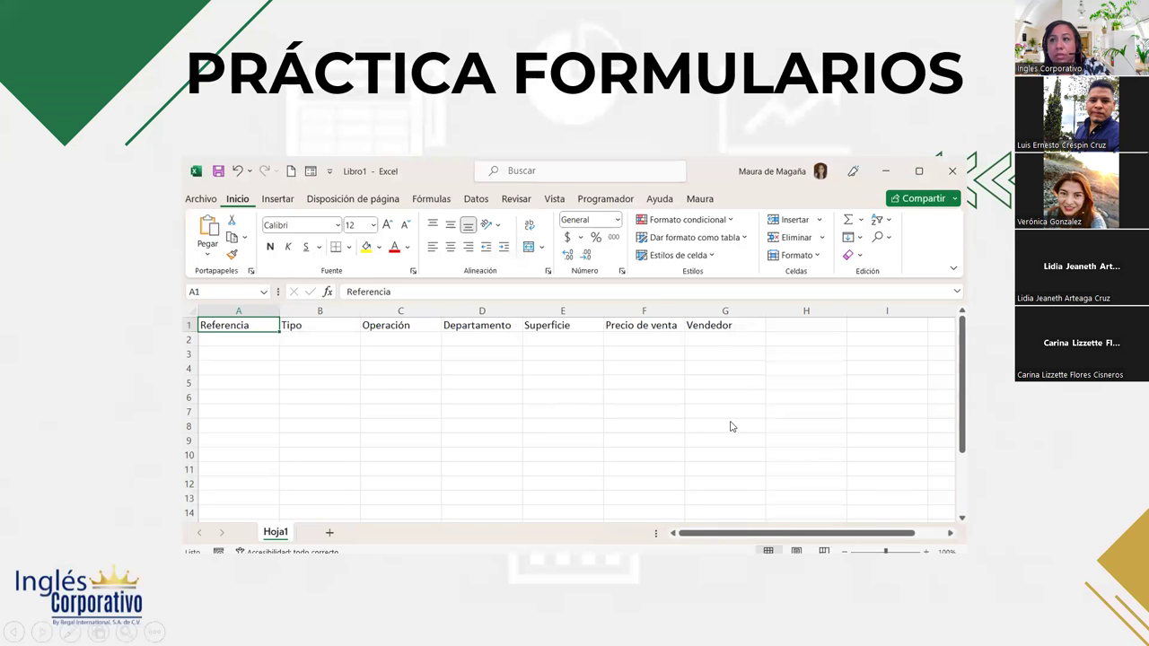
click(1041, 450)
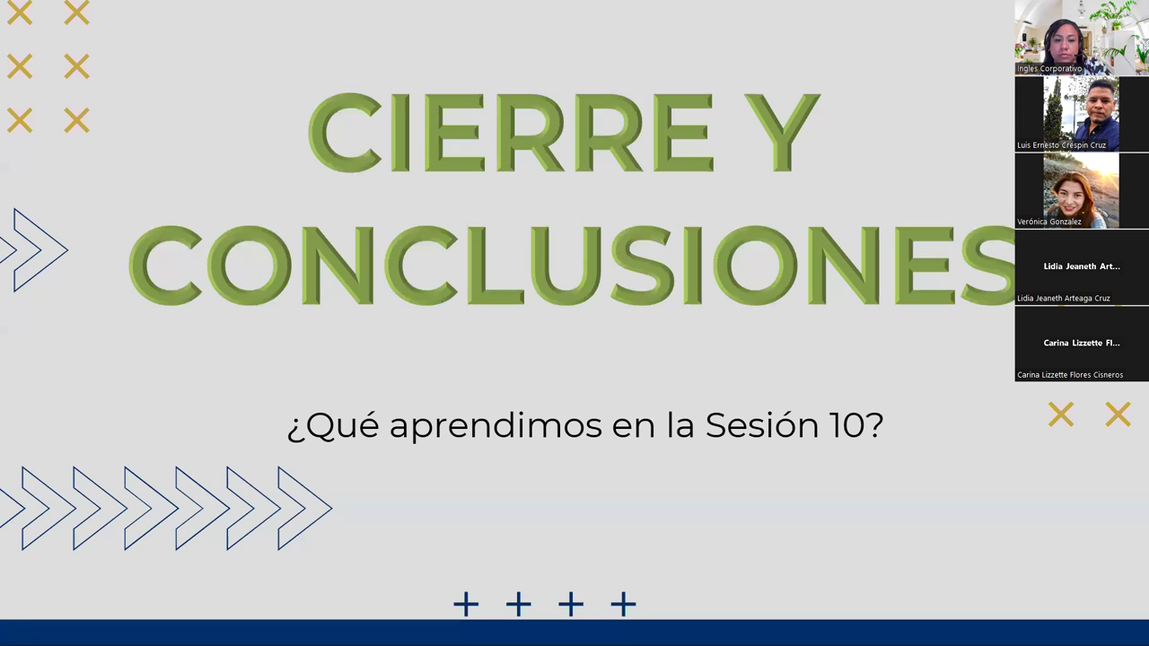
key(alt+Tab)
Open Save As and browse to Inglés Corporativo > EXB-01-8-9-PM-10-2023 > Prácticas
click(135, 293)
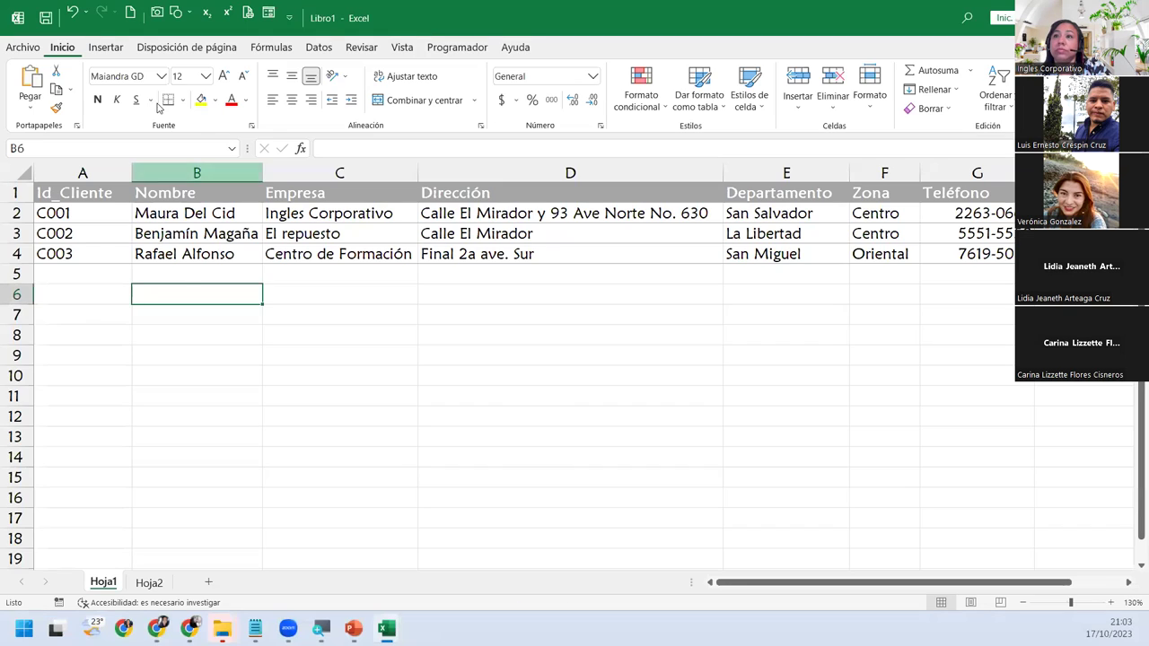
click(23, 47)
click(79, 247)
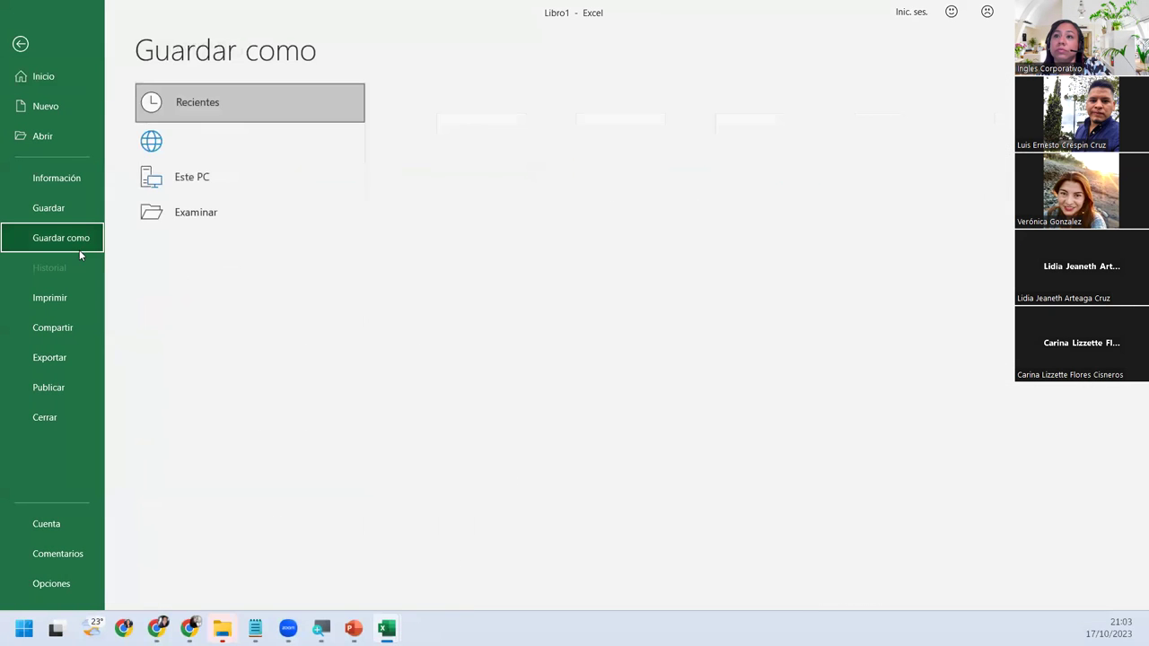
click(229, 251)
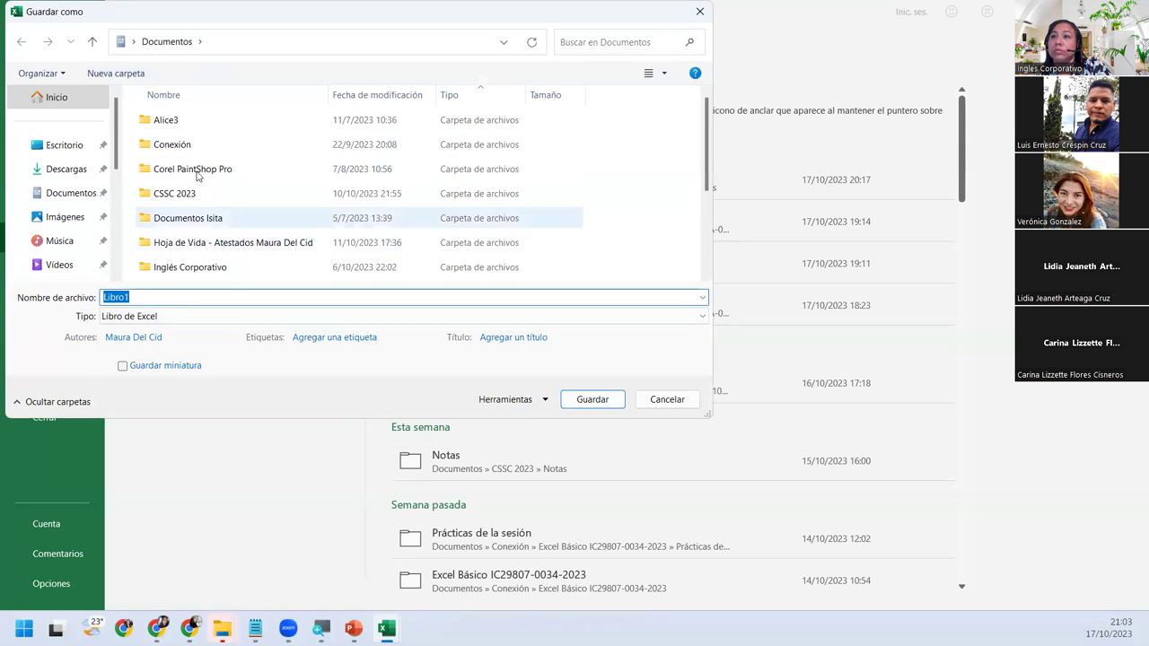
scroll(208, 210, down, 3)
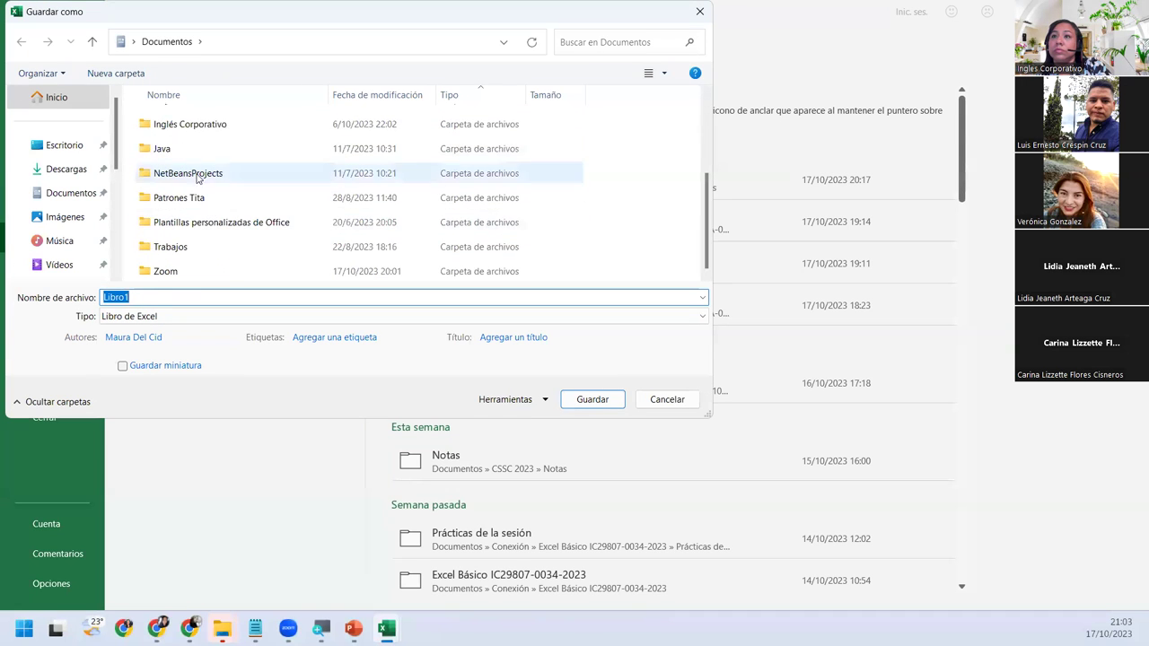
click(199, 123)
double_click(199, 124)
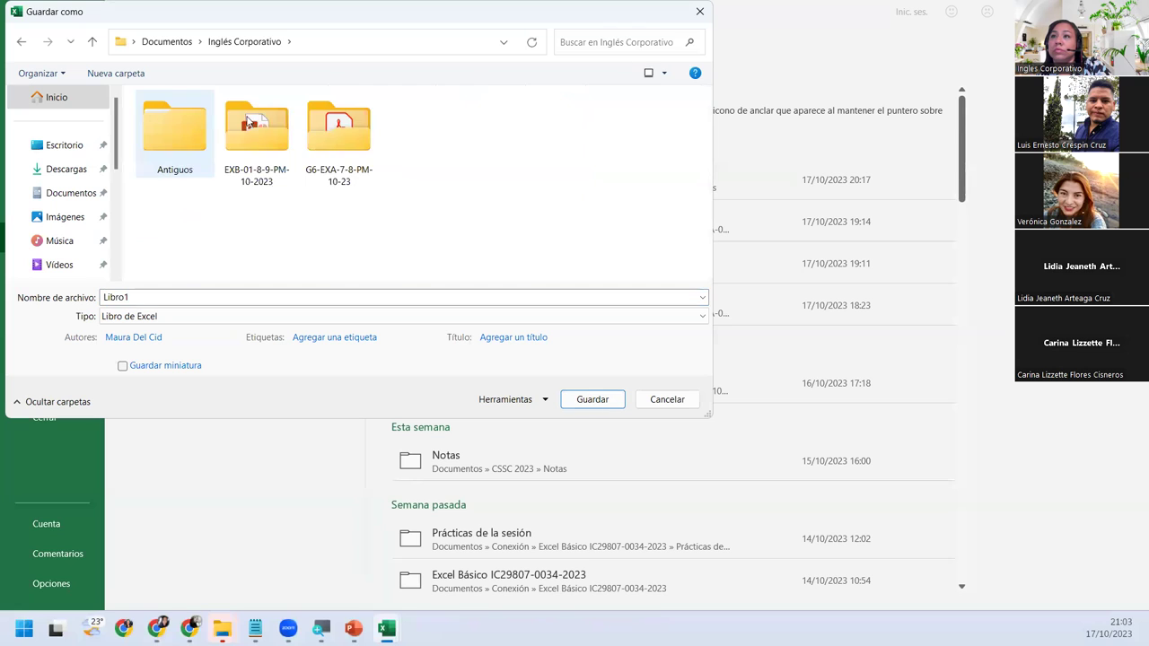
click(256, 120)
double_click(256, 120)
double_click(226, 120)
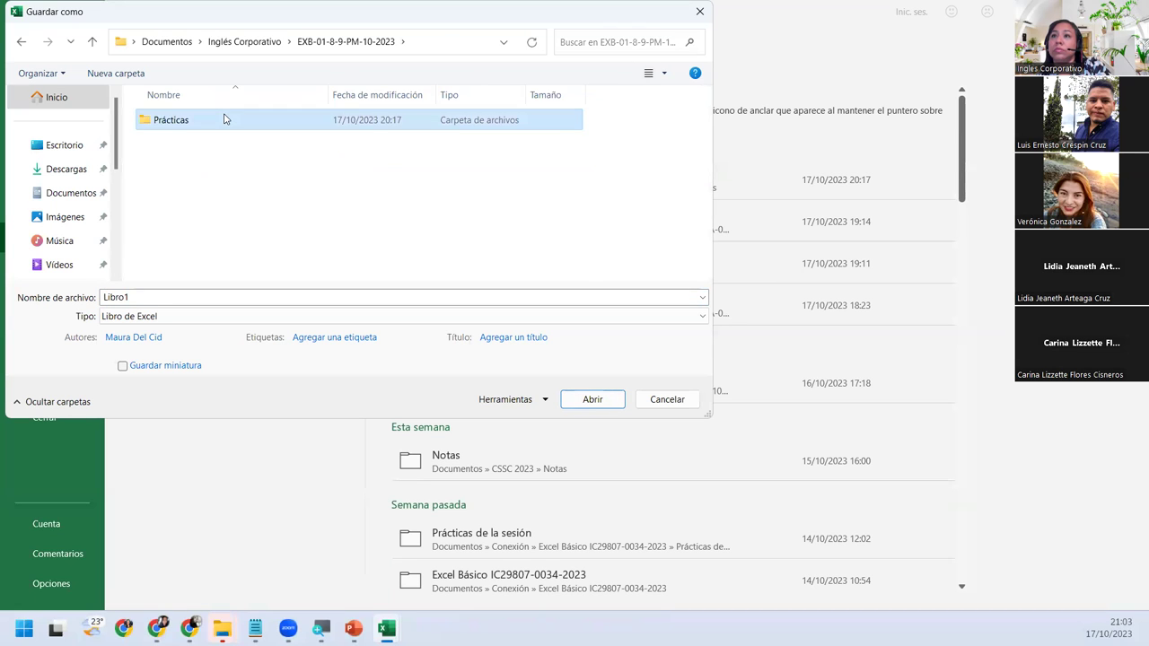
Save the workbook as 'Práctica sesión 10', replacing the existing file
scroll(278, 233, down, 2)
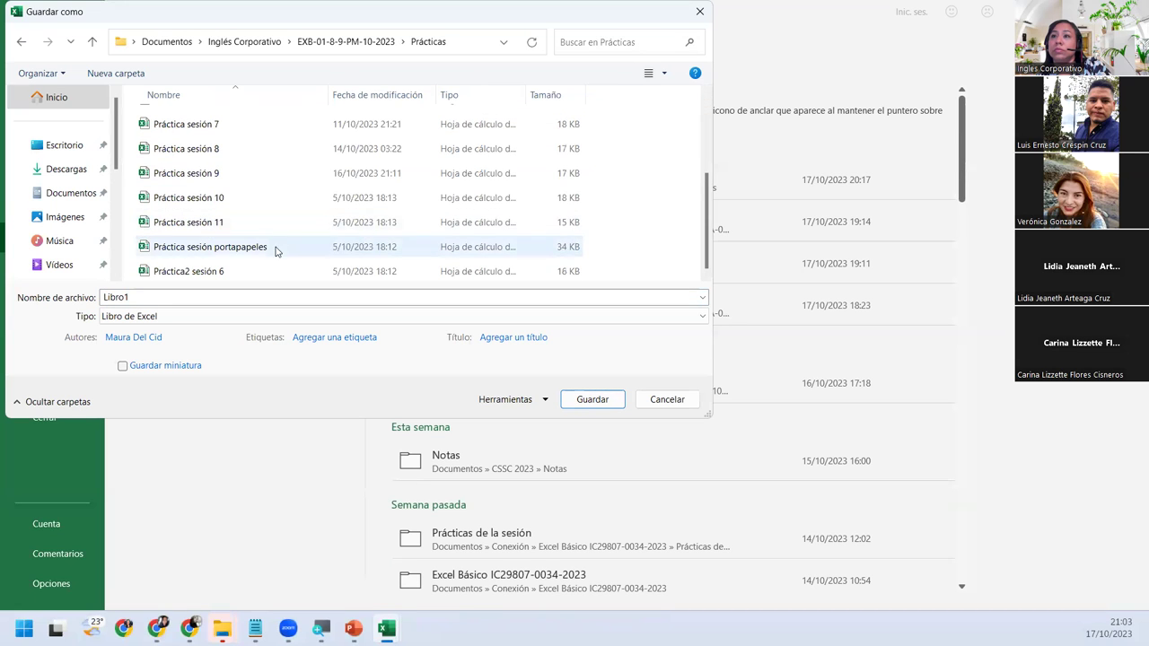
click(243, 206)
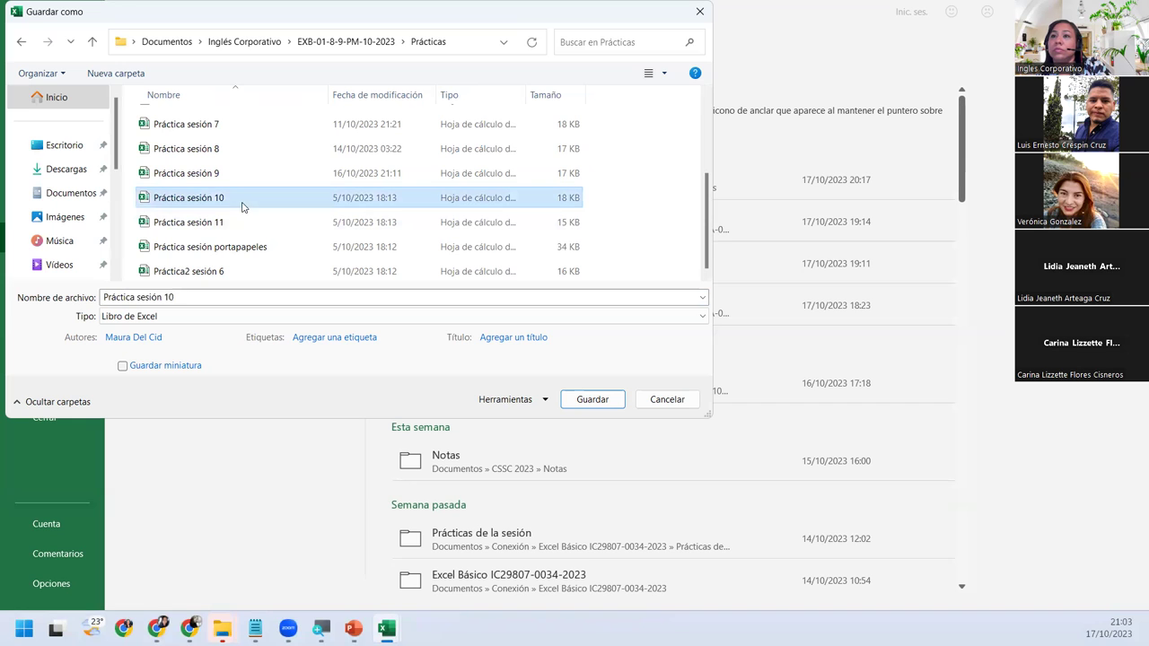
click(589, 400)
click(595, 318)
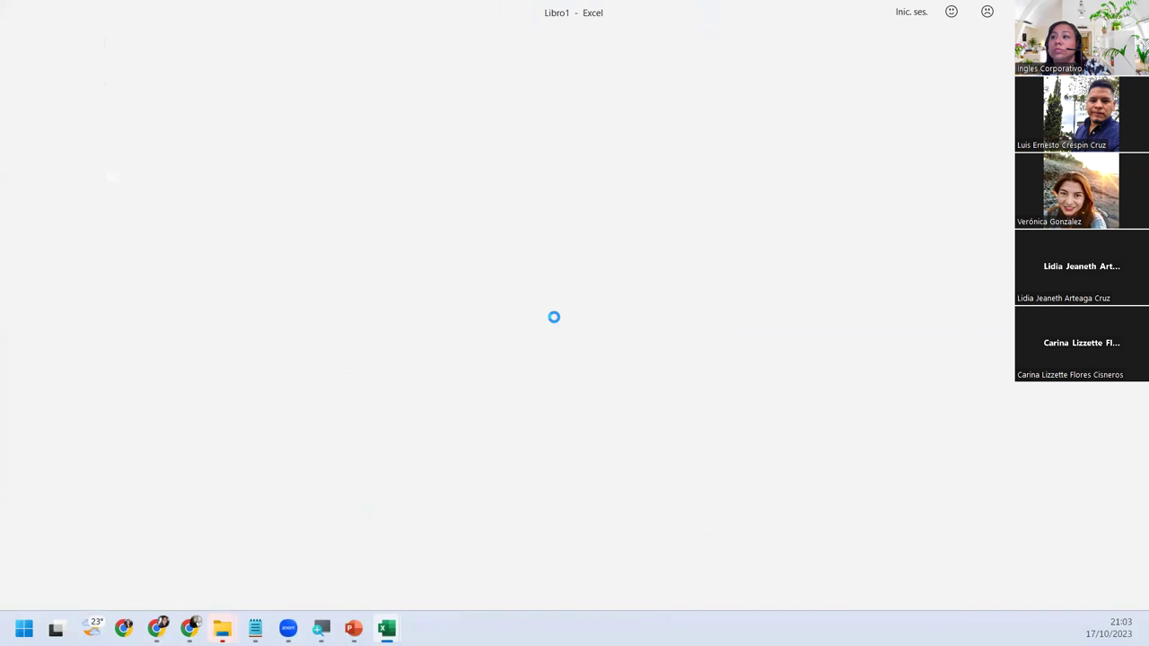